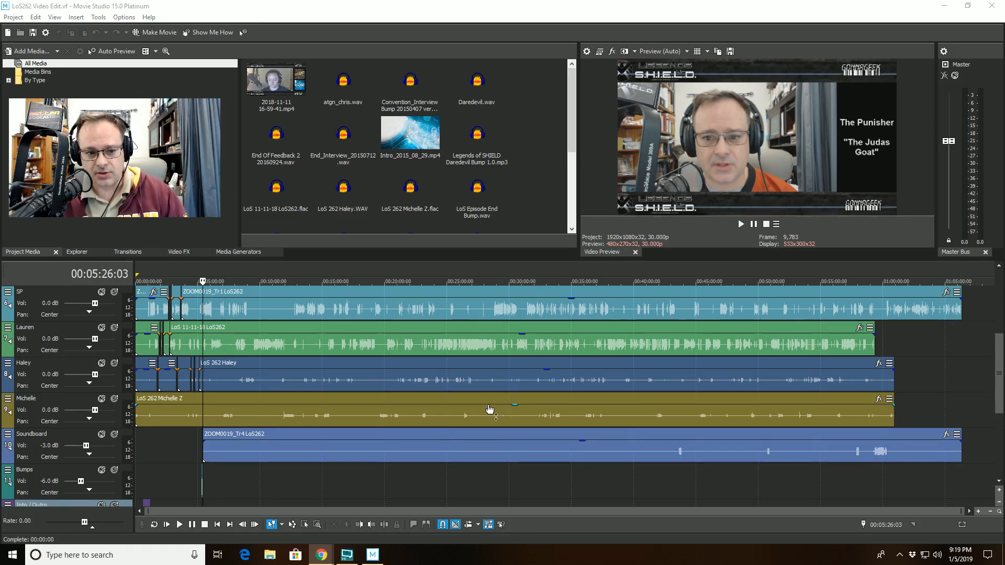
Step: Look over the project's tracks from the video down to the GG Preroll track, including the Soundboard clip
{"action": "left_click_drag", "start_coordinate": [999, 355], "coordinate": [999, 317]}
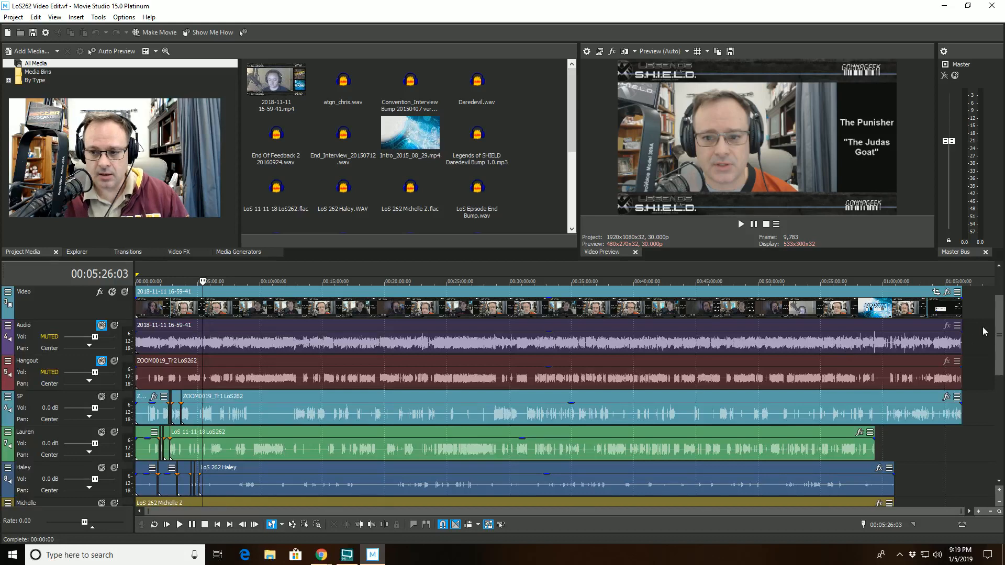
{"action": "left_click_drag", "start_coordinate": [1000, 338], "coordinate": [1000, 348]}
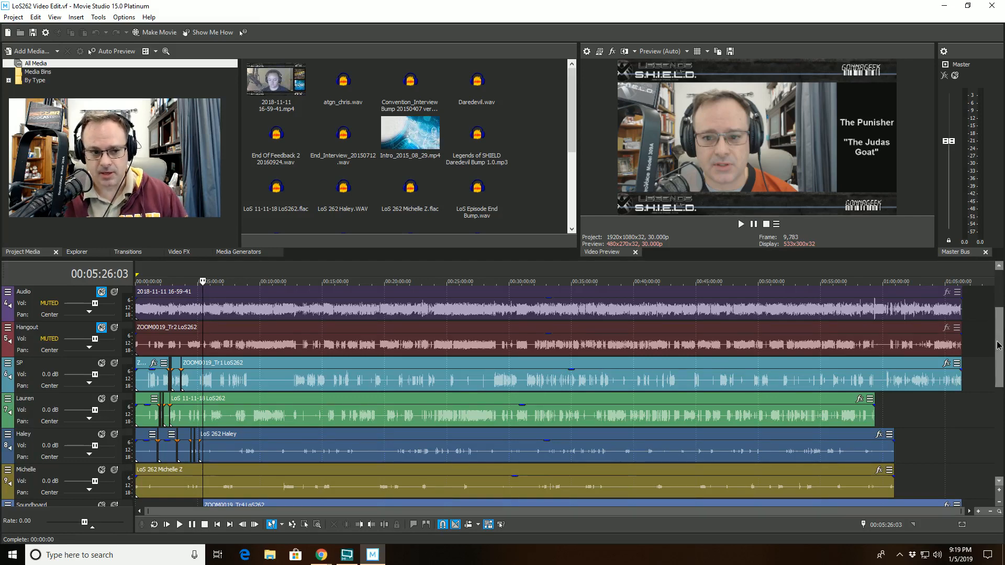
{"action": "scroll", "coordinate": [998, 356], "scroll_direction": "down", "scroll_amount": 1}
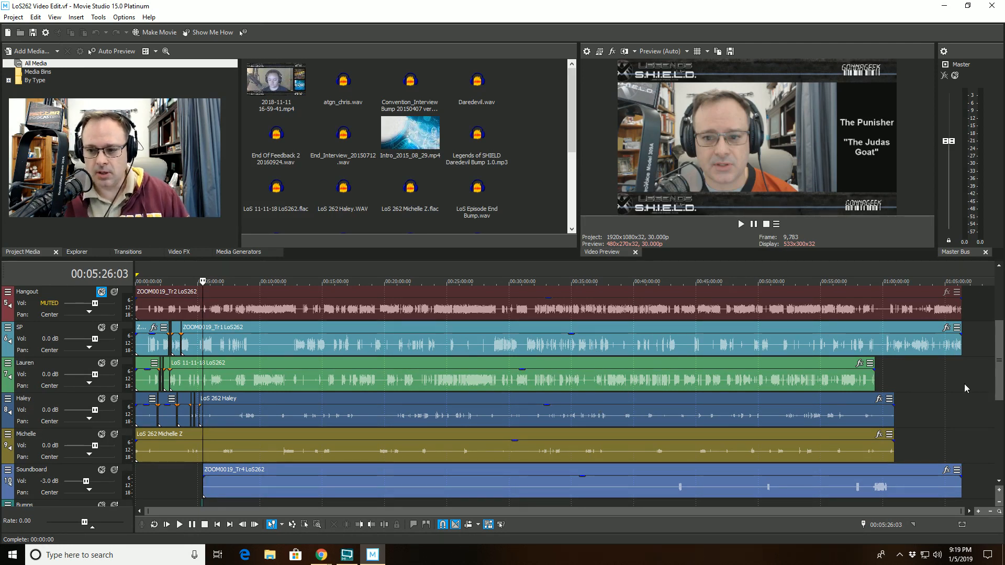
{"action": "scroll", "coordinate": [998, 359], "scroll_direction": "down", "scroll_amount": 1}
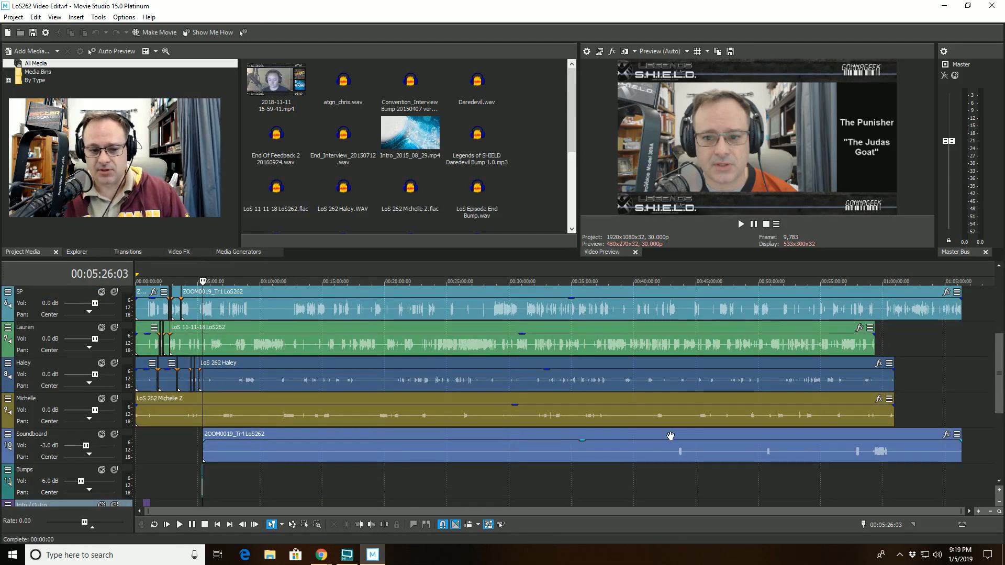
{"action": "left_click", "coordinate": [674, 433]}
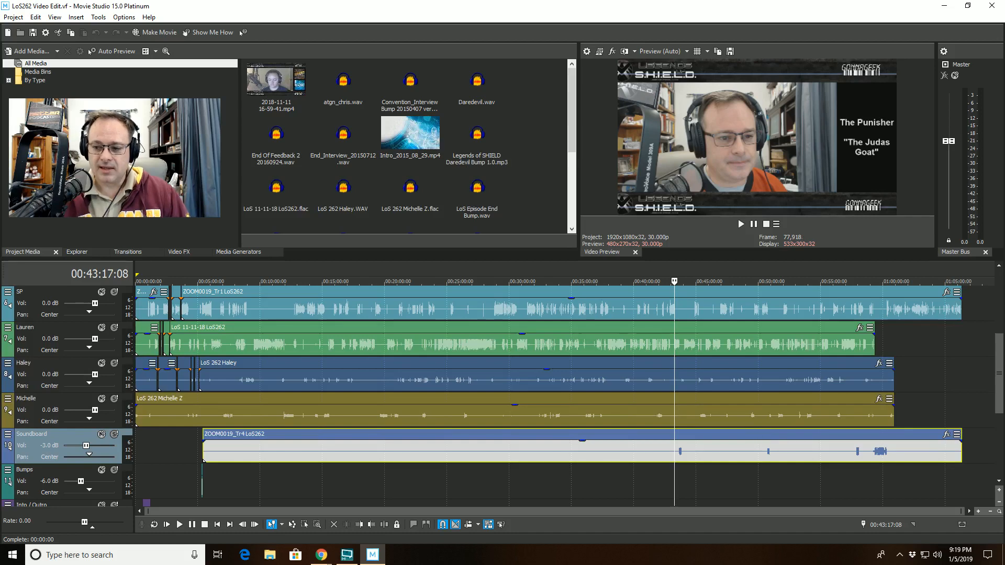
{"action": "scroll", "coordinate": [998, 373], "scroll_direction": "down", "scroll_amount": 2}
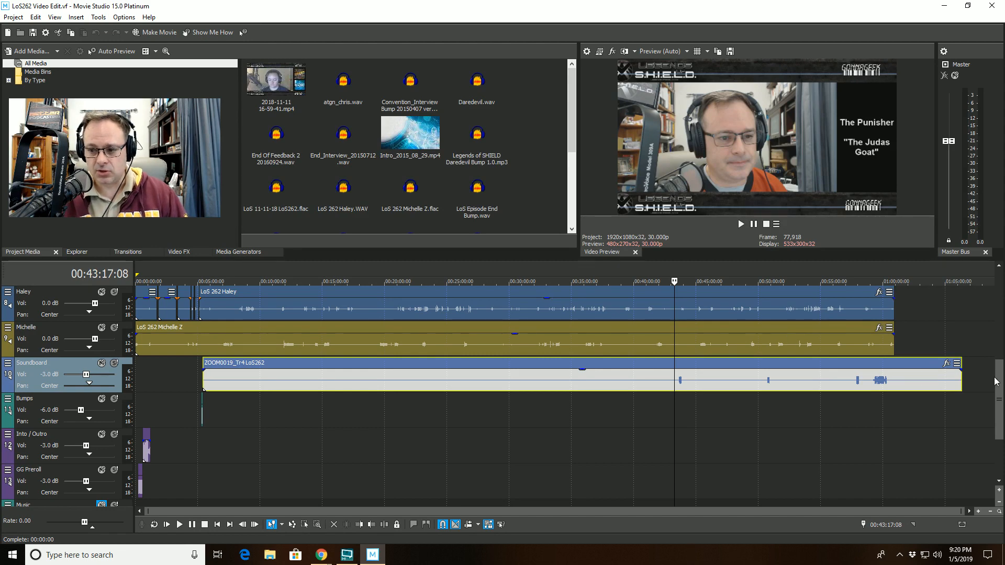
{"action": "scroll", "coordinate": [996, 381], "scroll_direction": "up", "scroll_amount": 3}
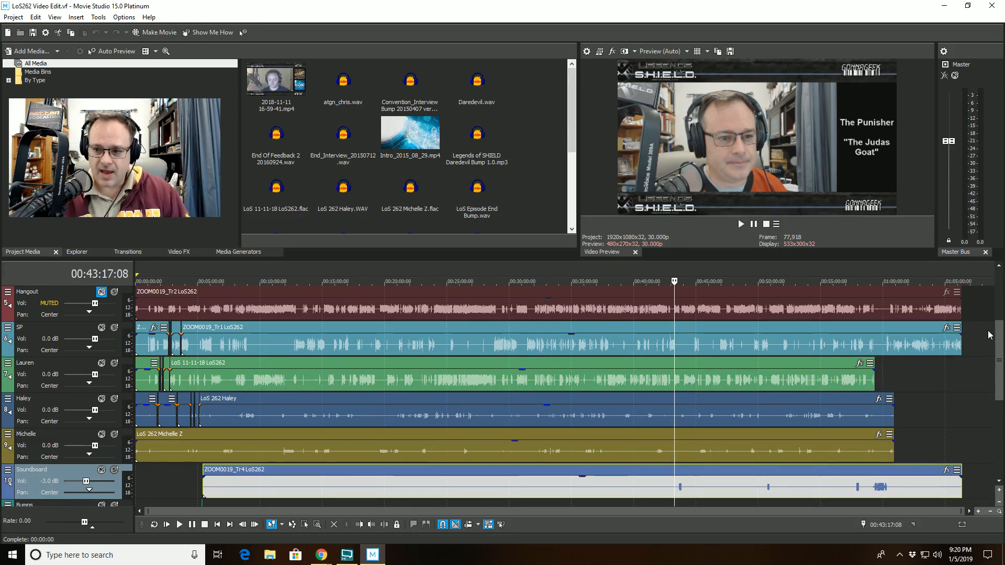
{"action": "scroll", "coordinate": [996, 358], "scroll_direction": "down", "scroll_amount": 1}
{"action": "scroll", "coordinate": [997, 357], "scroll_direction": "down", "scroll_amount": 1}
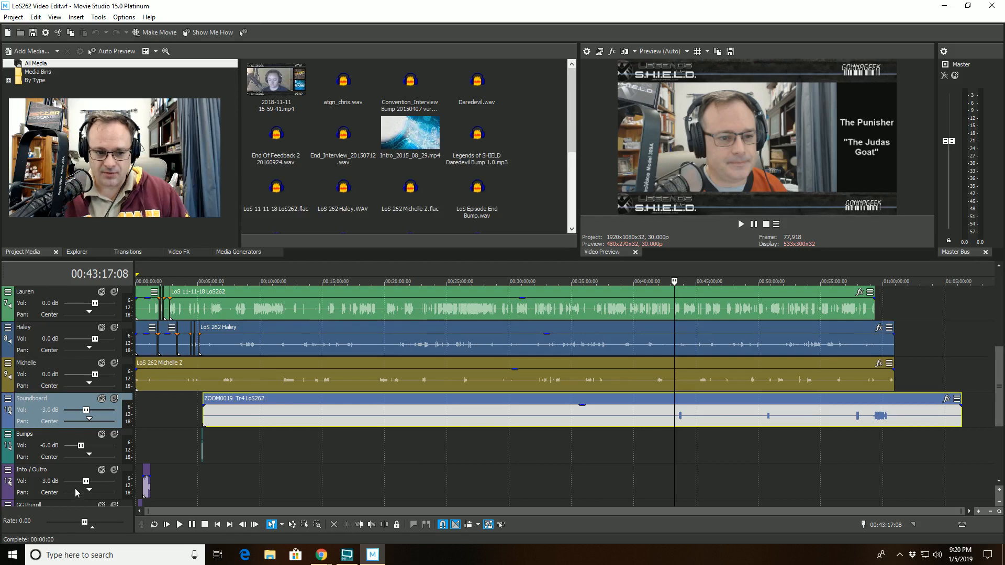
Step: Locate the Start_Interview_20150712 clip on the Bumps track and play the timeline from 00:05:22:16
{"action": "left_click", "coordinate": [203, 476]}
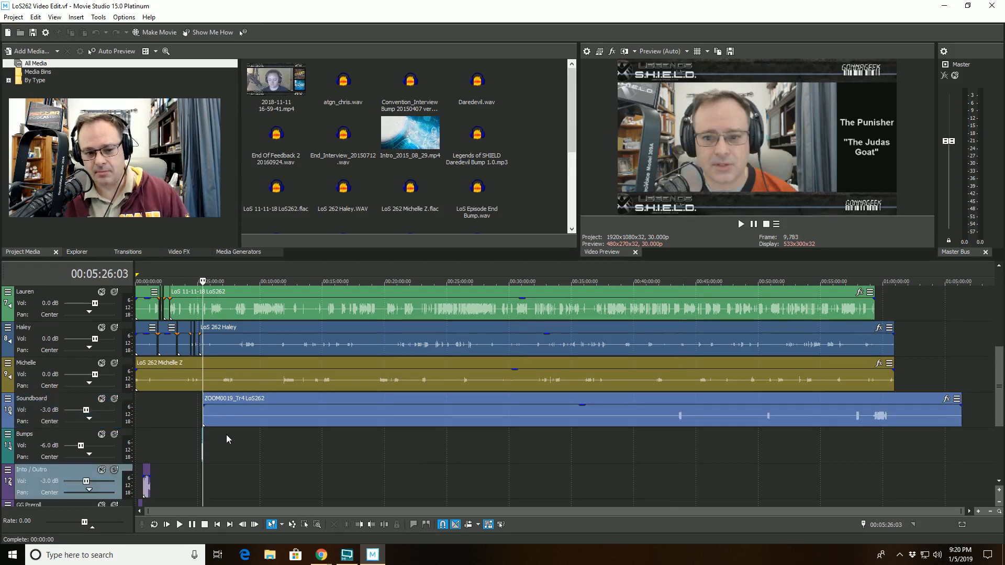
{"action": "scroll", "coordinate": [398, 442], "scroll_direction": "up", "scroll_amount": 10}
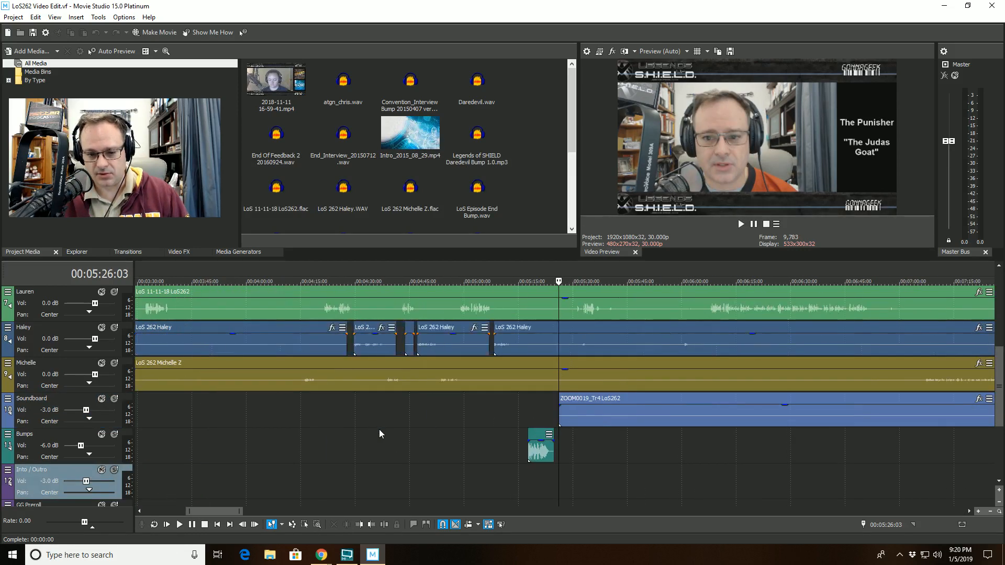
{"action": "left_click", "coordinate": [455, 496]}
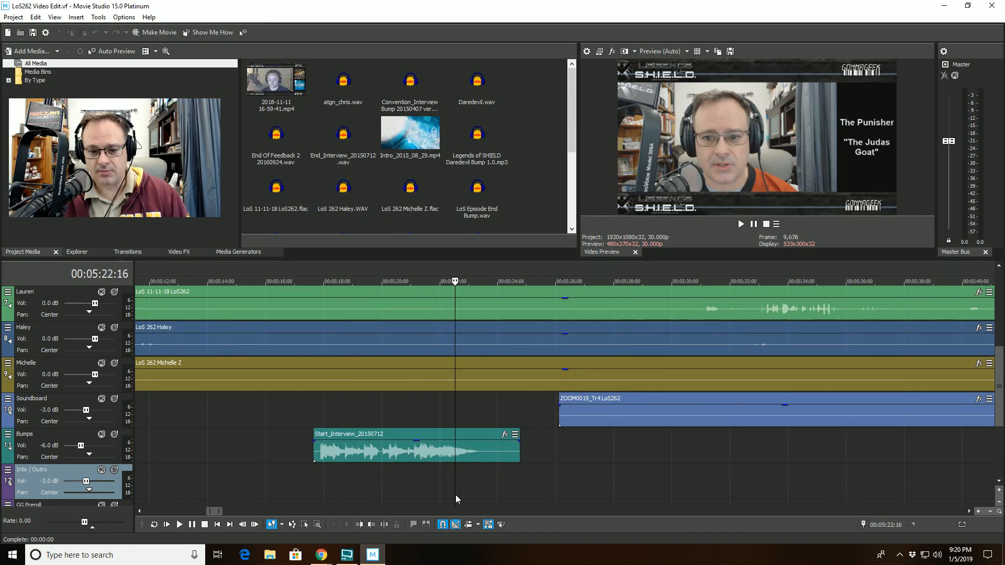
{"action": "scroll", "coordinate": [992, 374], "scroll_direction": "up", "scroll_amount": 1}
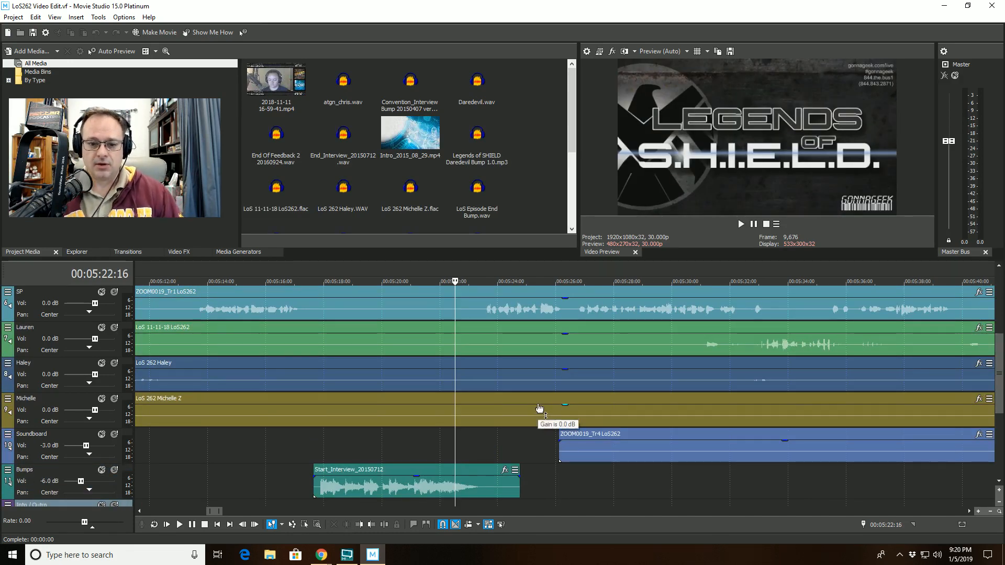
{"action": "scroll", "coordinate": [769, 461], "scroll_direction": "down", "scroll_amount": 5}
{"action": "scroll", "coordinate": [768, 462], "scroll_direction": "down", "scroll_amount": 8}
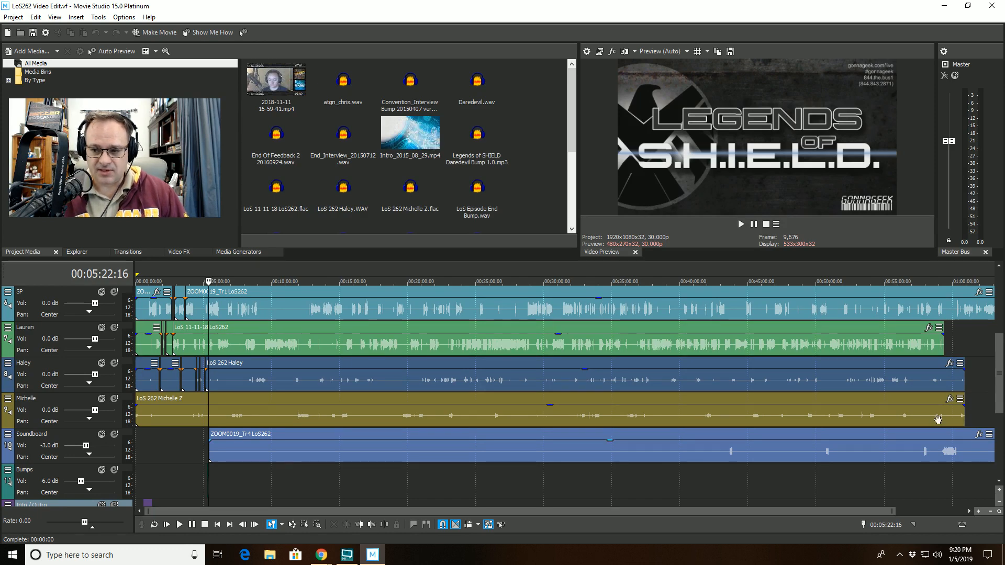
{"action": "scroll", "coordinate": [475, 476], "scroll_direction": "up", "scroll_amount": 5}
{"action": "scroll", "coordinate": [475, 475], "scroll_direction": "up", "scroll_amount": 8}
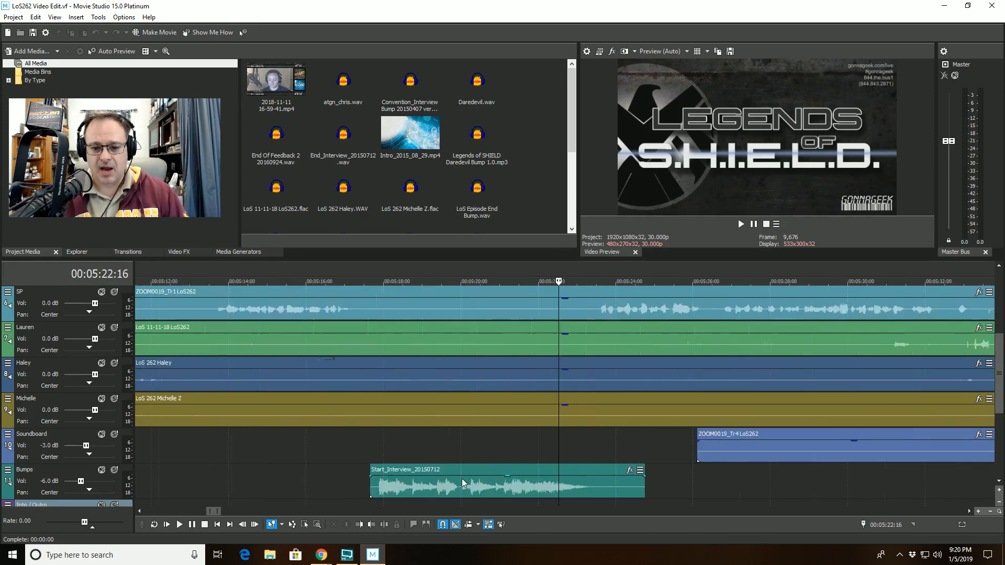
{"action": "left_click_drag", "start_coordinate": [994, 386], "coordinate": [997, 397]}
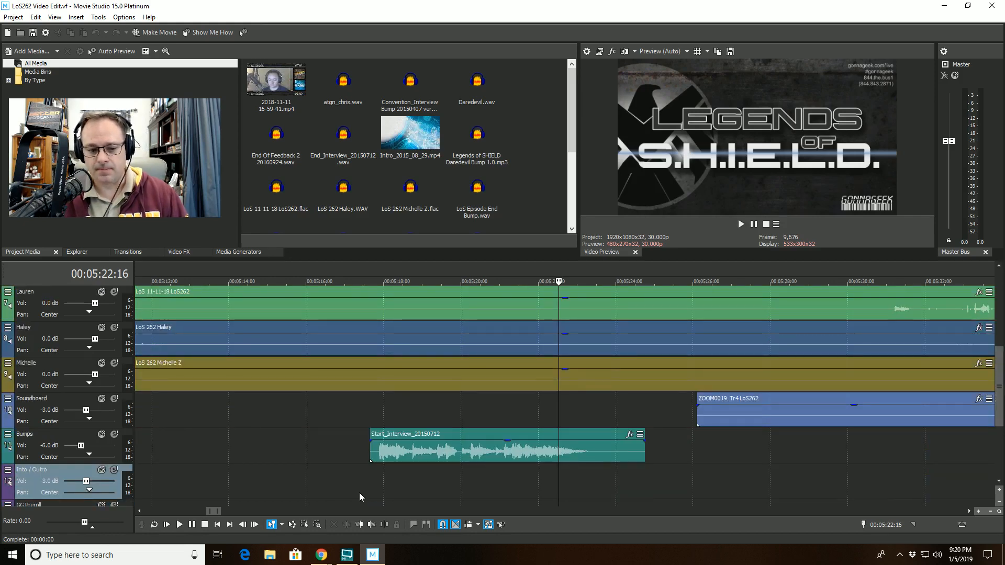
{"action": "left_click", "coordinate": [179, 525]}
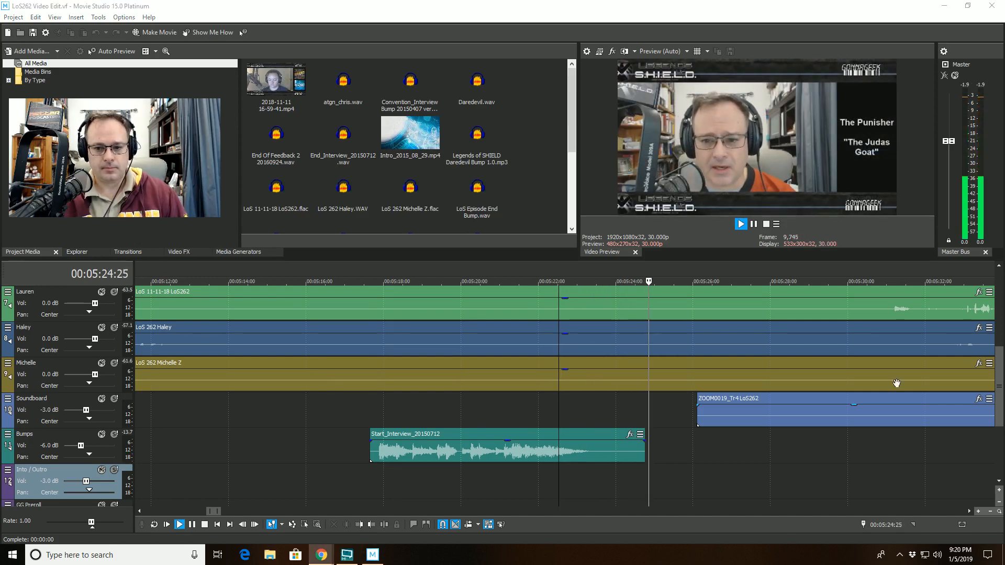
{"action": "left_click", "coordinate": [999, 267]}
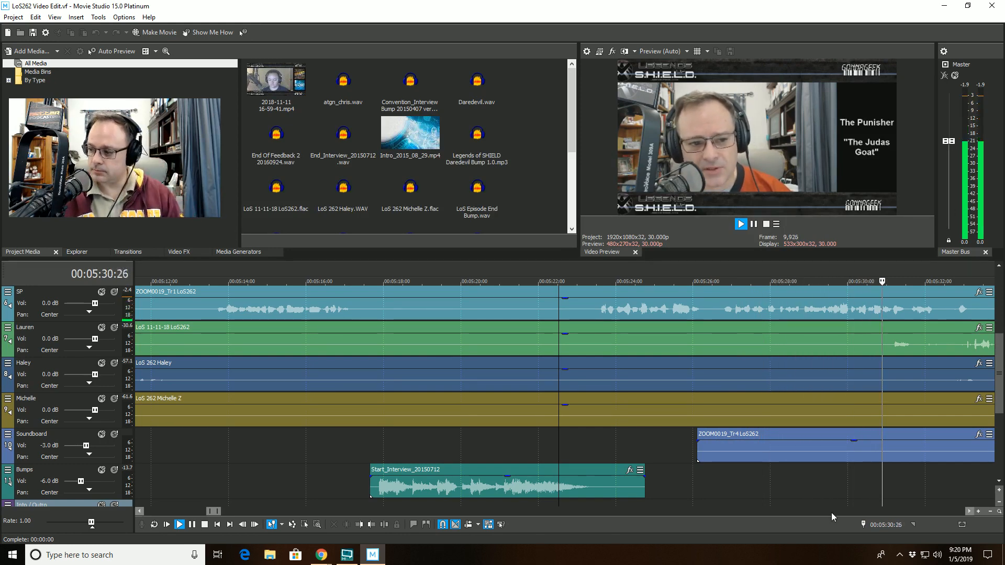
{"action": "scroll", "coordinate": [832, 506], "scroll_direction": "down", "scroll_amount": 3}
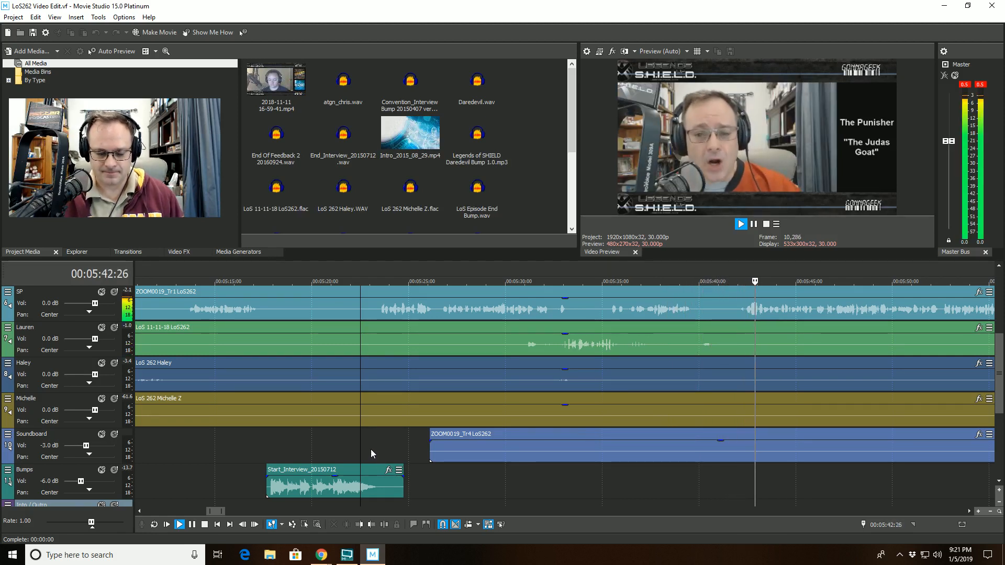
Step: Replay the passage over the Start_Interview_20150712 clip from 00:05:21:25, and stop playback
{"action": "left_click", "coordinate": [347, 442]}
{"action": "key", "text": "space"}
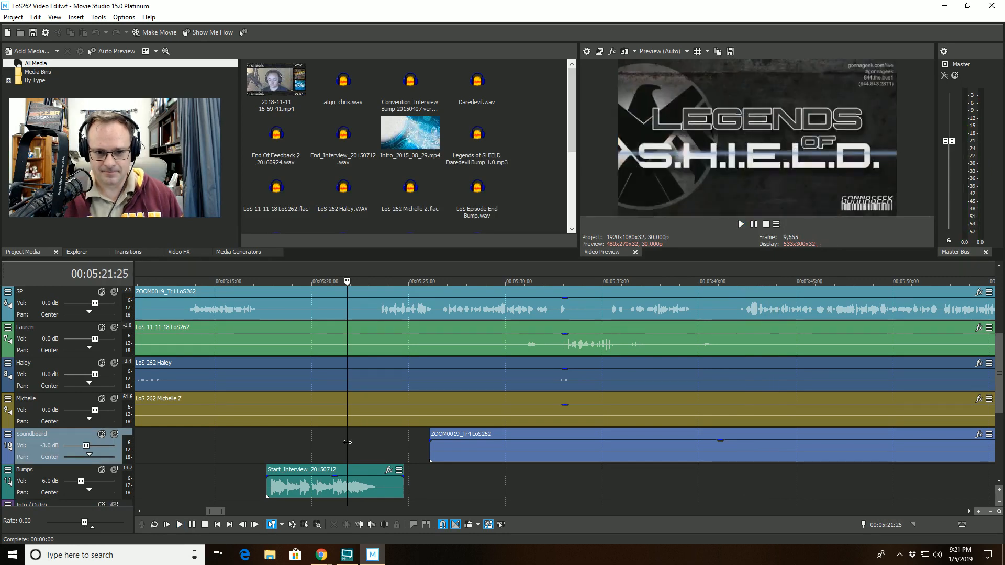
{"action": "key", "text": "space"}
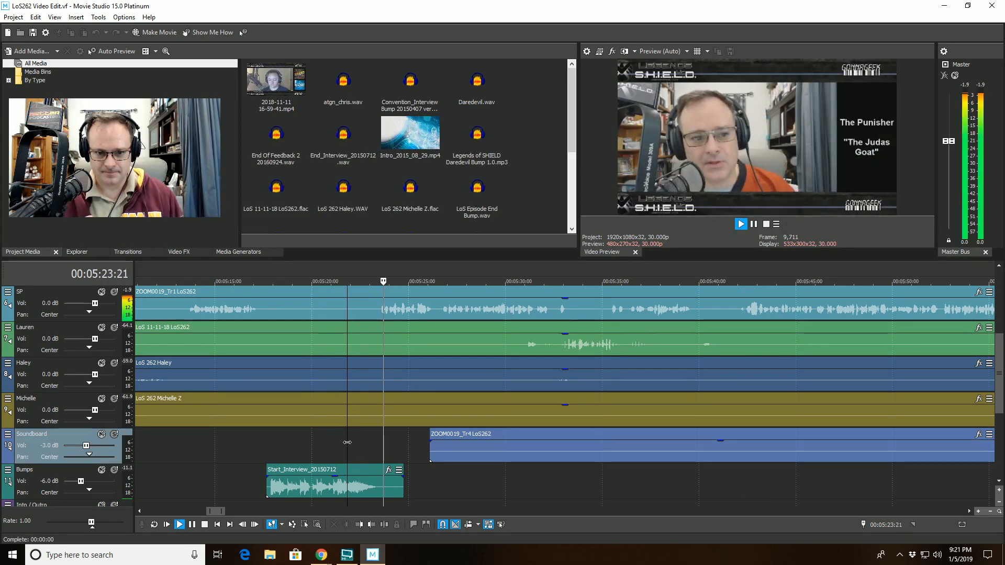
{"action": "key", "text": "space"}
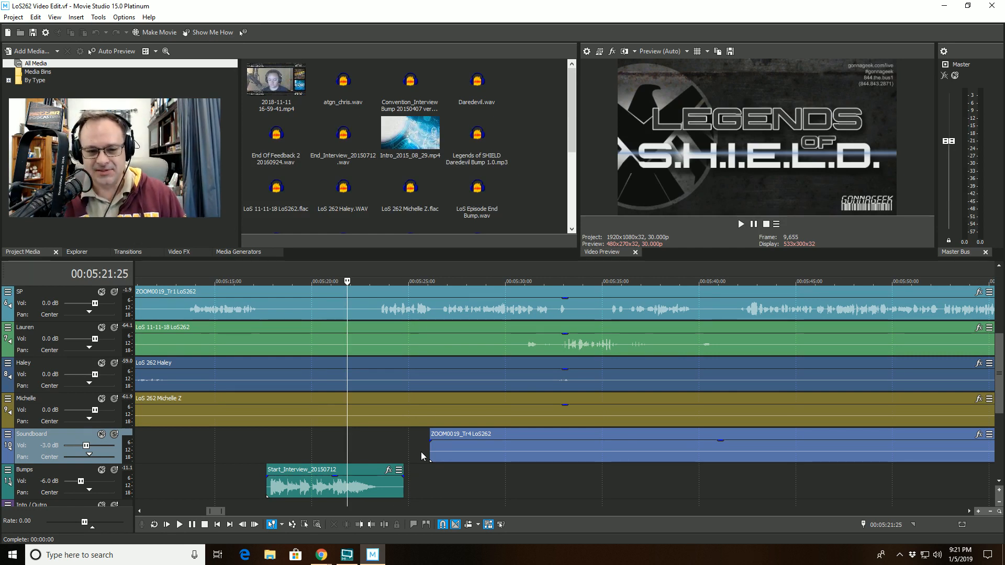
Step: Mute the Bumps track
{"action": "scroll", "coordinate": [422, 455], "scroll_direction": "down", "scroll_amount": 2}
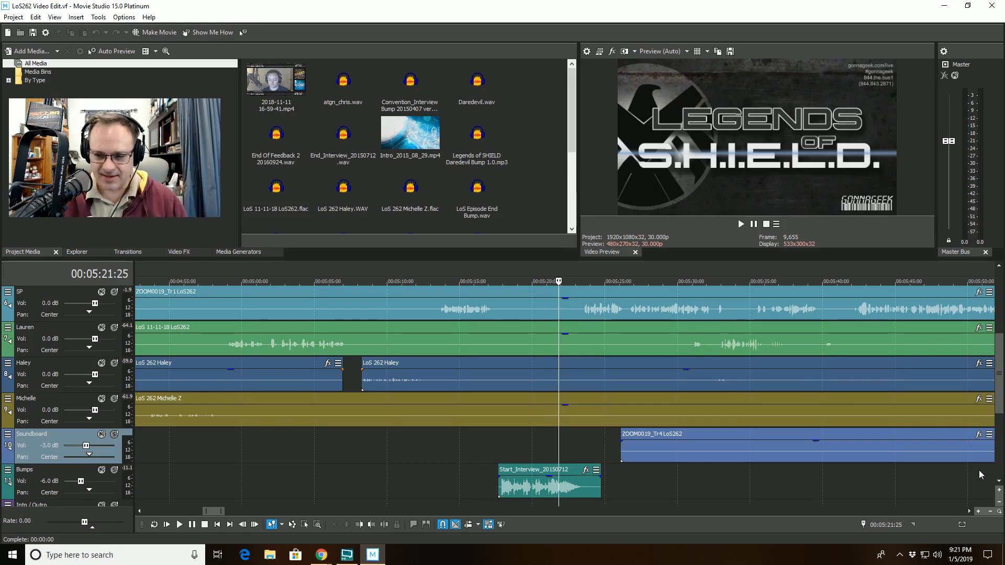
{"action": "scroll", "coordinate": [1001, 373], "scroll_direction": "up", "scroll_amount": 1}
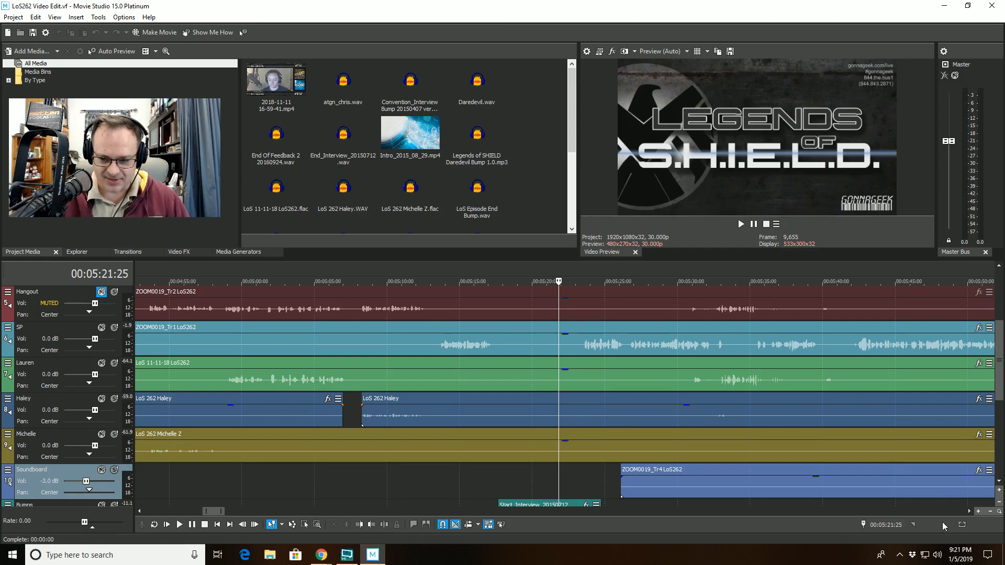
{"action": "scroll", "coordinate": [214, 511], "scroll_direction": "right", "scroll_amount": 2}
{"action": "scroll", "coordinate": [669, 443], "scroll_direction": "down", "scroll_amount": 2}
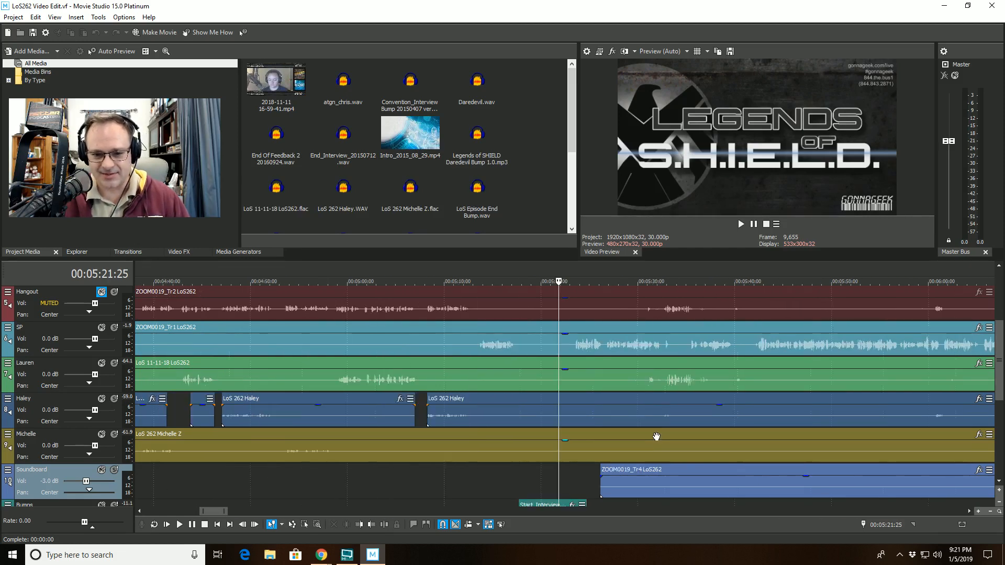
{"action": "scroll", "coordinate": [1000, 352], "scroll_direction": "down", "scroll_amount": 1}
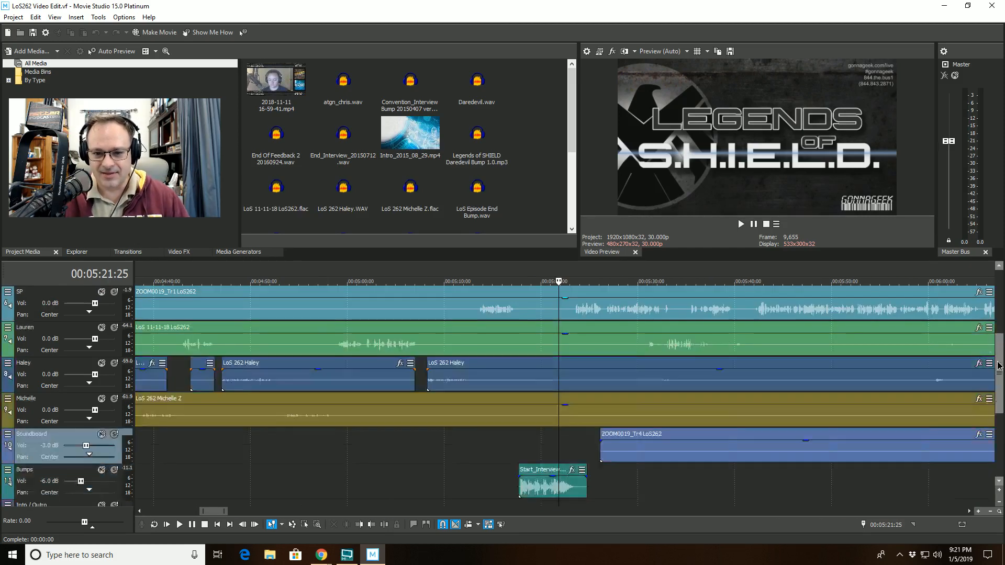
{"action": "left_click", "coordinate": [968, 511]}
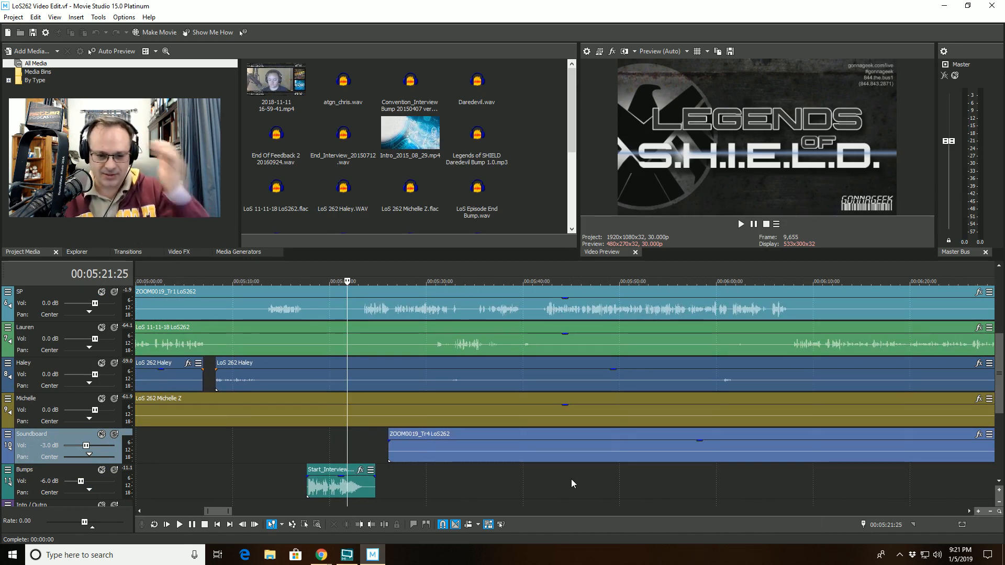
{"action": "left_click", "coordinate": [102, 470]}
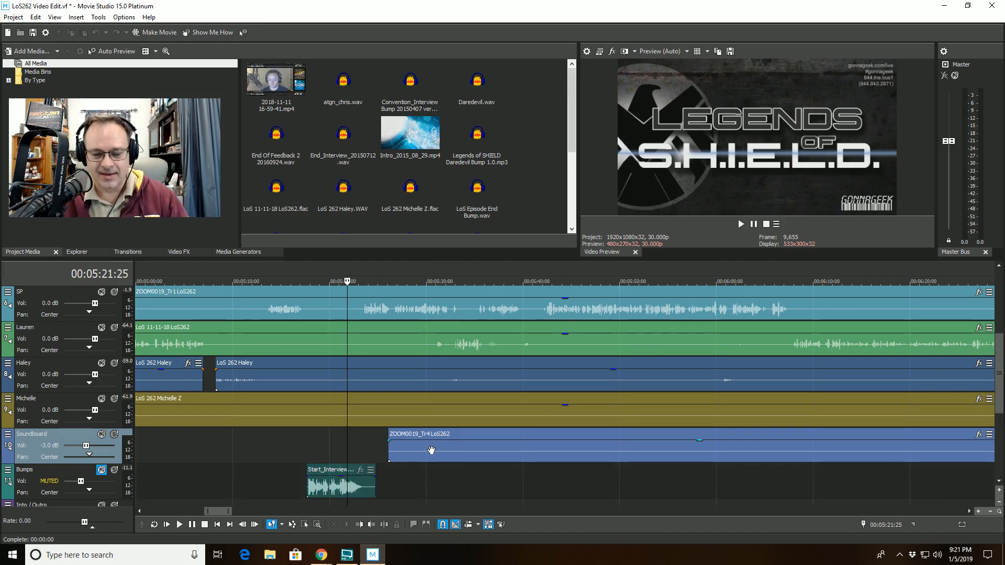
Step: Bypass the GMax effect in the master bus effects chain and close the effects window
{"action": "left_click", "coordinate": [945, 75]}
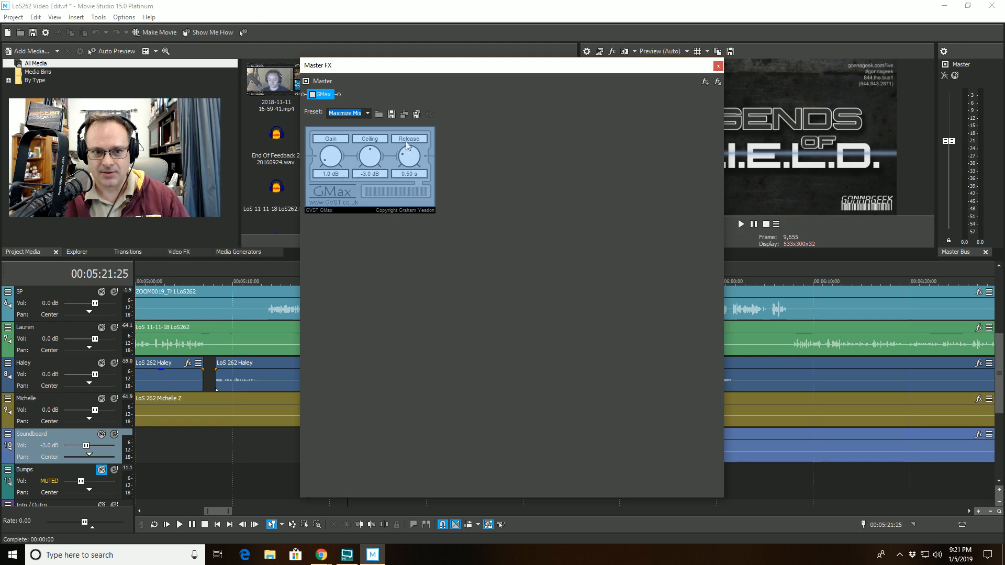
{"action": "left_click", "coordinate": [313, 96]}
{"action": "left_click", "coordinate": [719, 66]}
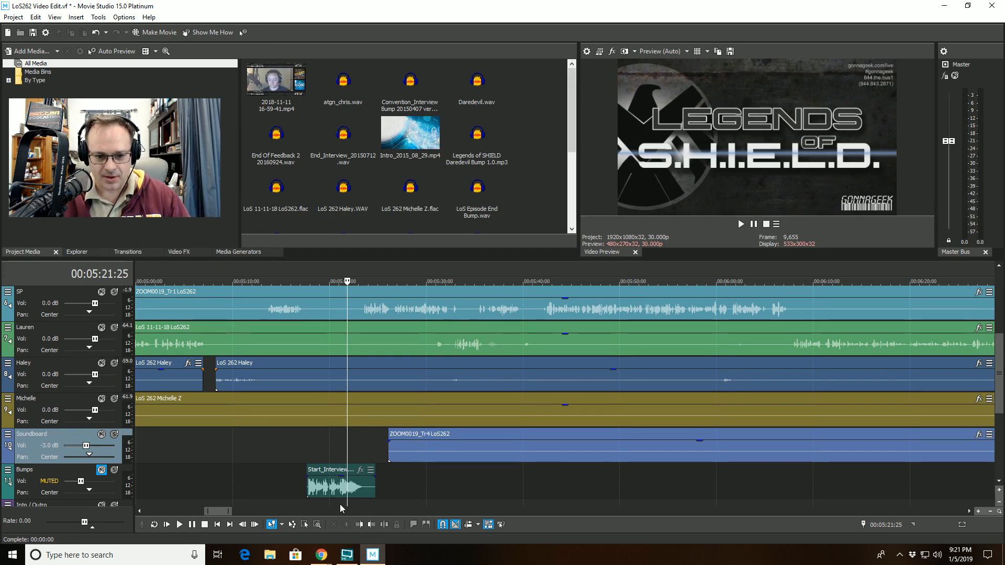
Step: Select the time range from about 00:05:20:09 to 00:06:08:11 across the tracks as the loop region
{"action": "left_click_drag", "start_coordinate": [344, 508], "coordinate": [788, 492]}
{"action": "left_click", "coordinate": [829, 492]}
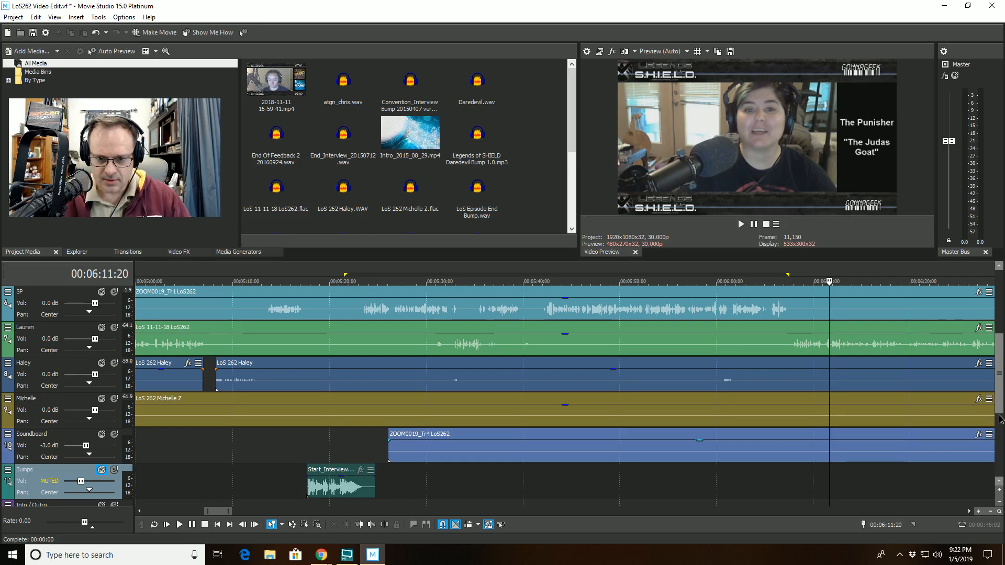
{"action": "scroll", "coordinate": [399, 452], "scroll_direction": "down", "scroll_amount": 1}
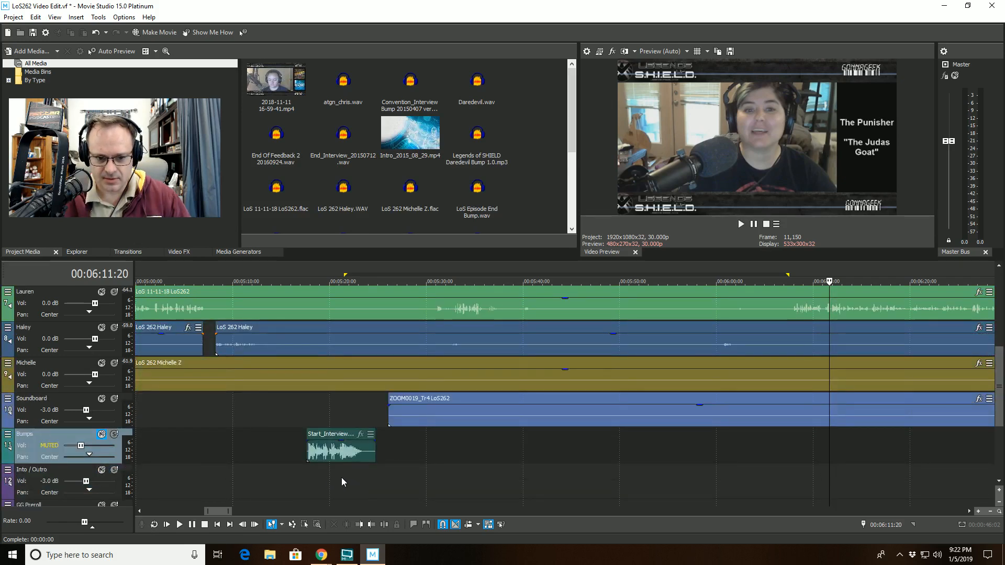
{"action": "left_click_drag", "start_coordinate": [332, 480], "coordinate": [797, 480]}
{"action": "mouse_move", "coordinate": [998, 365]}
{"action": "left_mouse_down"}
{"action": "mouse_move", "coordinate": [1000, 348]}
{"action": "mouse_move", "coordinate": [998, 372]}
{"action": "mouse_move", "coordinate": [998, 360]}
{"action": "left_mouse_up"}
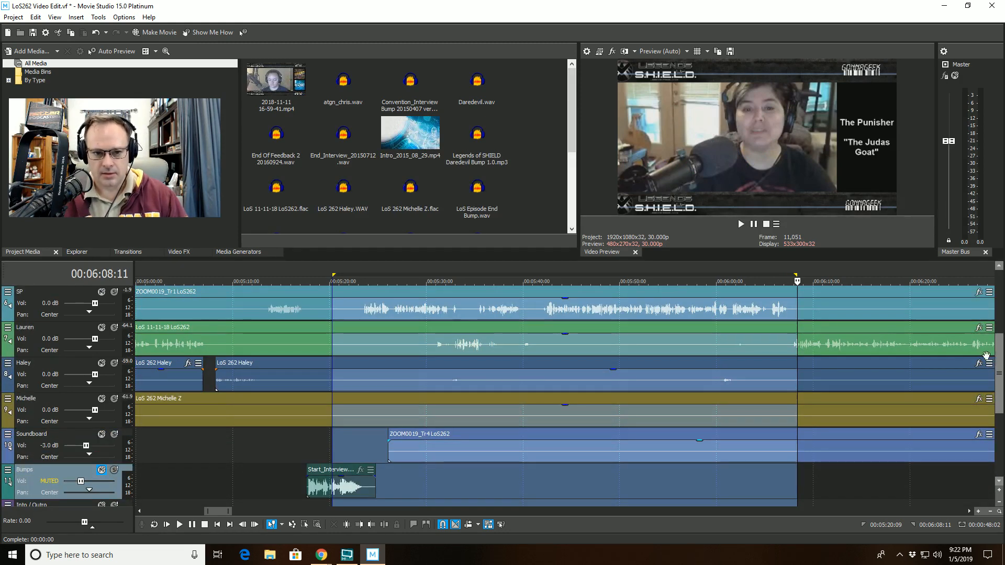
Step: Set up a hard-drive render as FLAC Audio, 44,100 Hz, 16 Bit, Mono, checking that only the loop region is included
{"action": "left_click", "coordinate": [156, 32]}
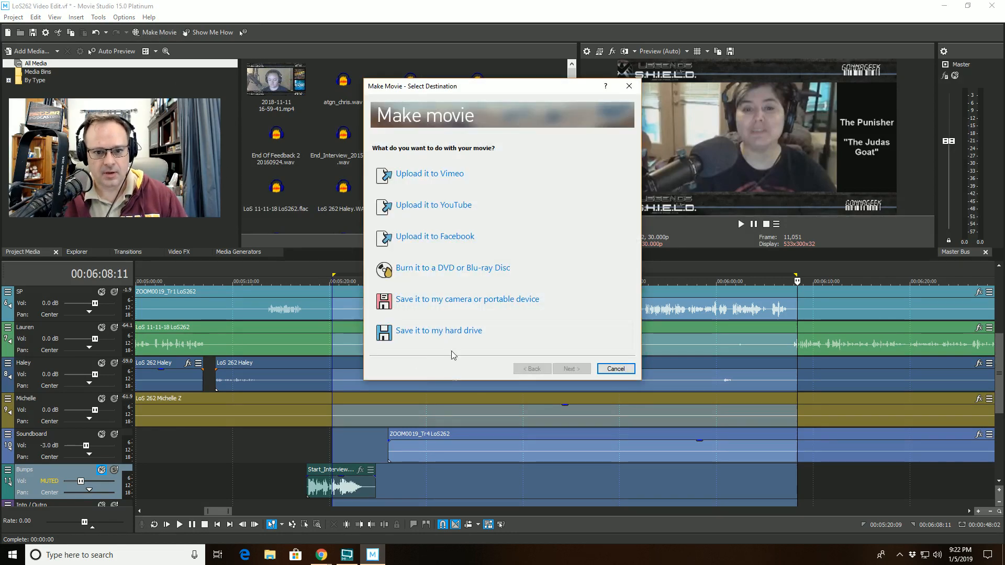
{"action": "left_click", "coordinate": [438, 330]}
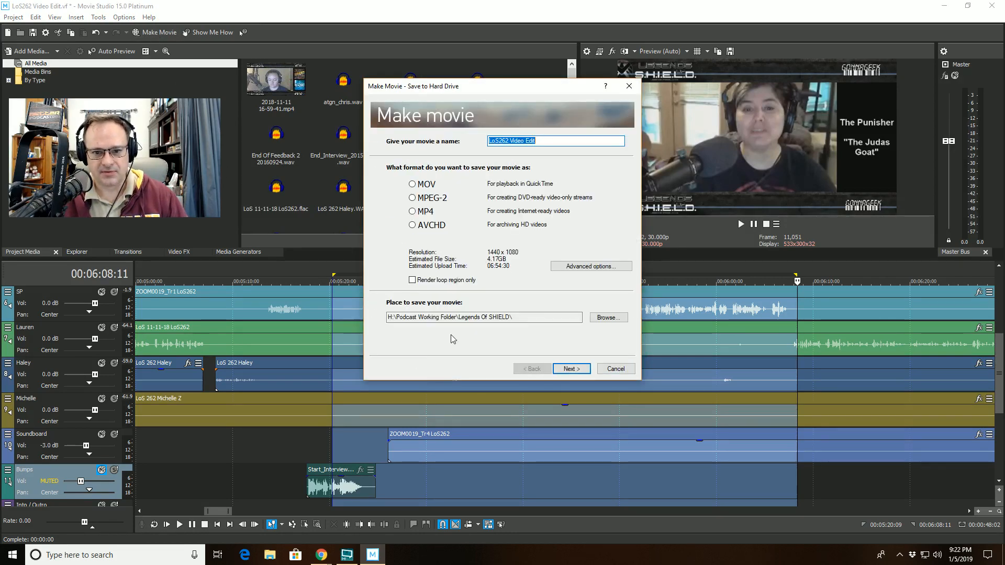
{"action": "left_click", "coordinate": [572, 267]}
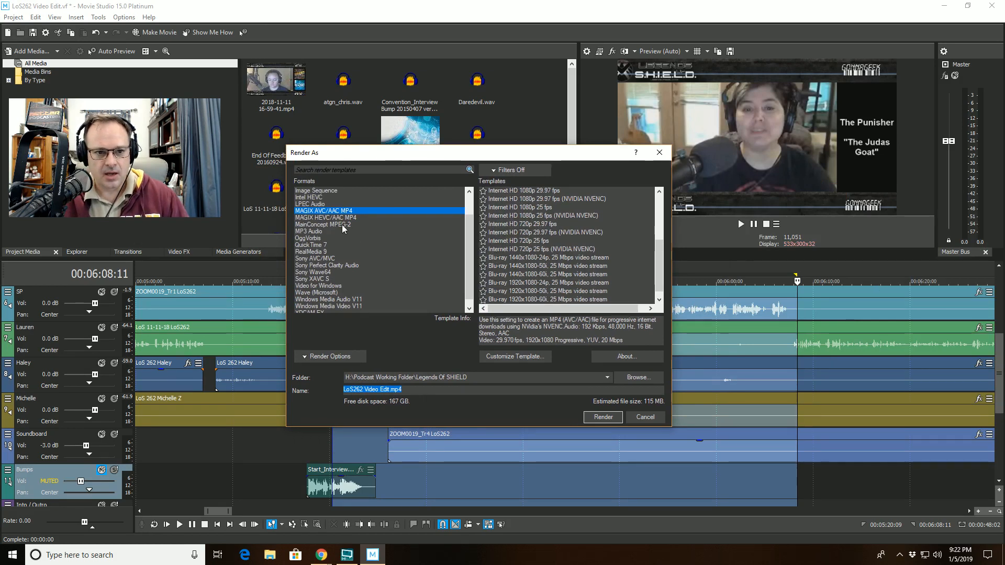
{"action": "scroll", "coordinate": [335, 220], "scroll_direction": "up", "scroll_amount": 2}
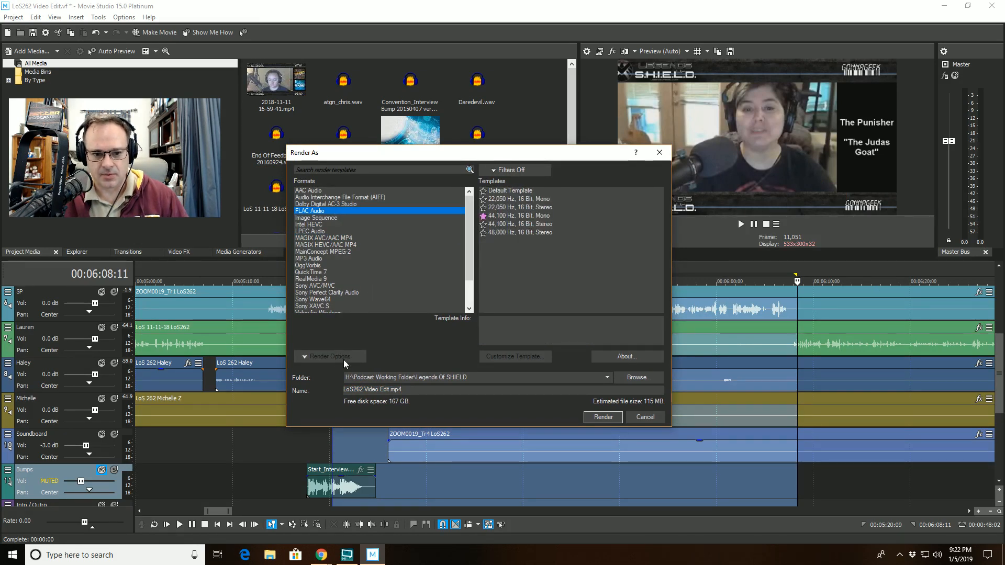
{"action": "left_click", "coordinate": [511, 216]}
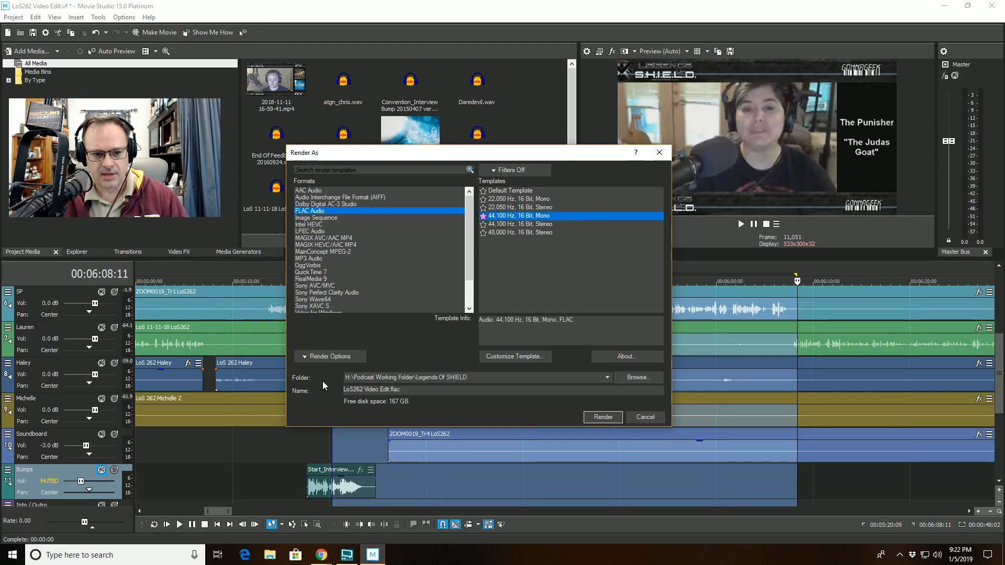
{"action": "left_click", "coordinate": [327, 357]}
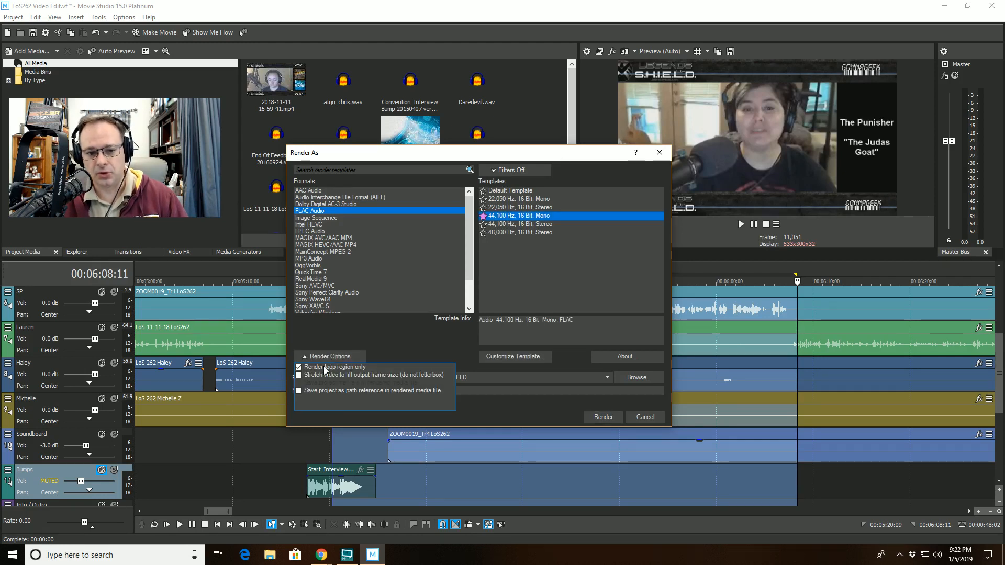
{"action": "left_click", "coordinate": [487, 388]}
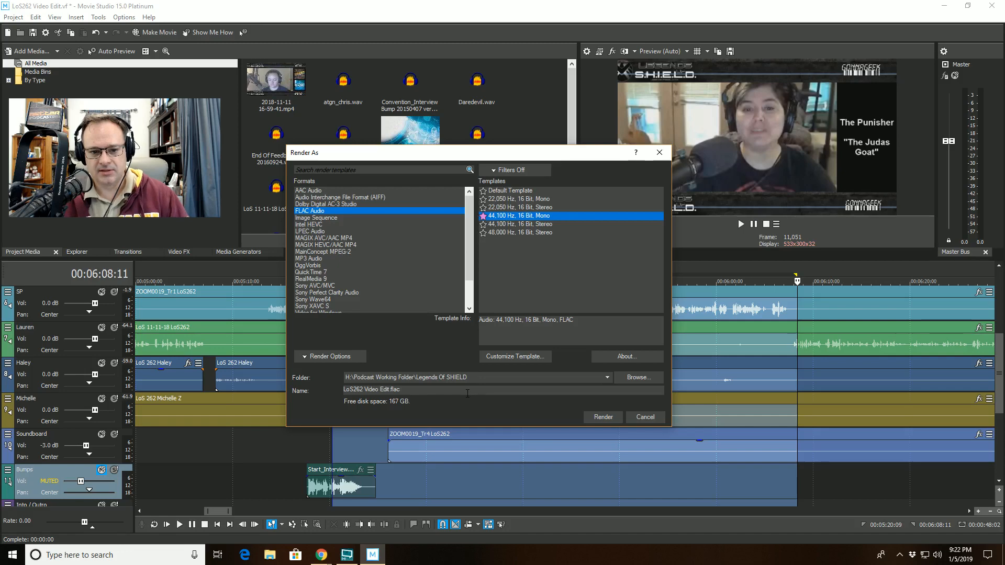
Step: Browse to H:\Podcast Working Folder\Legends Of SHIELD as the save location for the FLAC render
{"action": "left_click", "coordinate": [635, 377]}
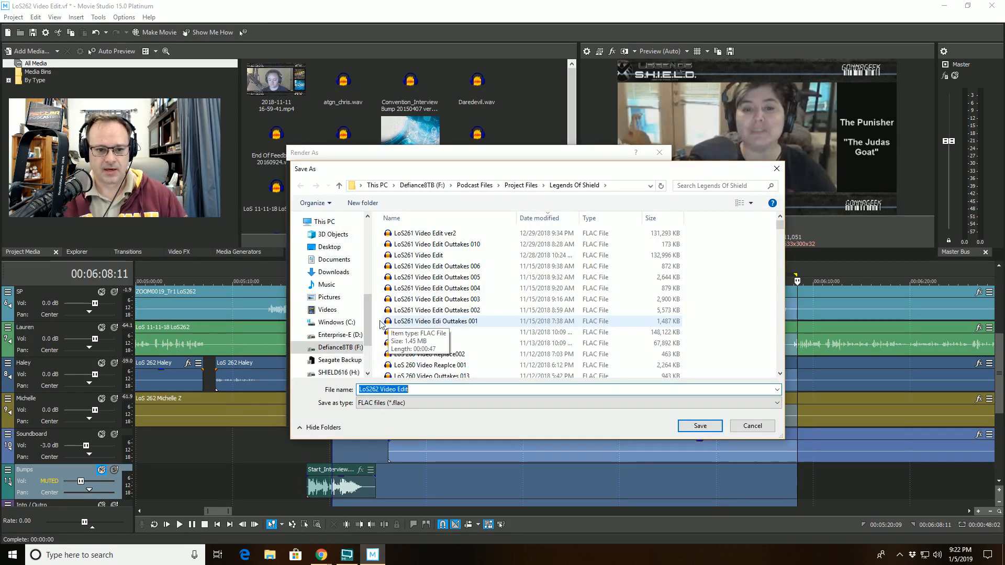
{"action": "scroll", "coordinate": [332, 293], "scroll_direction": "up", "scroll_amount": 2}
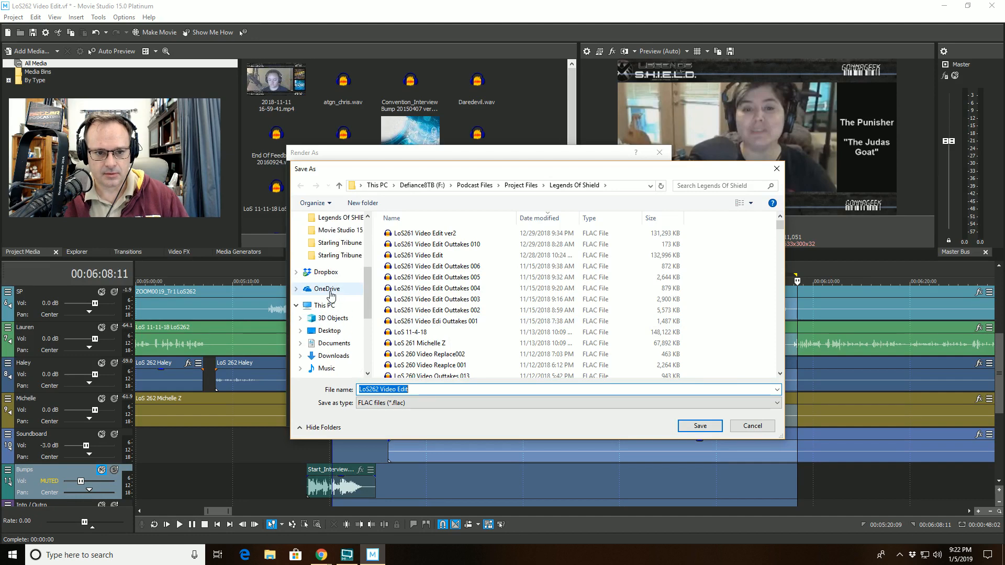
{"action": "left_click", "coordinate": [339, 242]}
{"action": "left_click", "coordinate": [486, 186]}
{"action": "scroll", "coordinate": [445, 272], "scroll_direction": "down", "scroll_amount": 8}
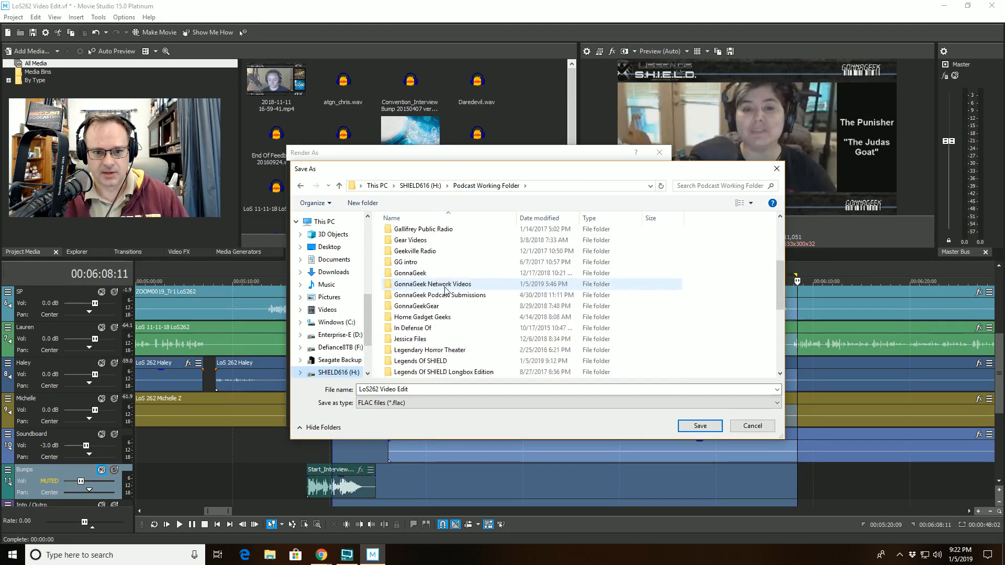
{"action": "double_click", "coordinate": [439, 267]}
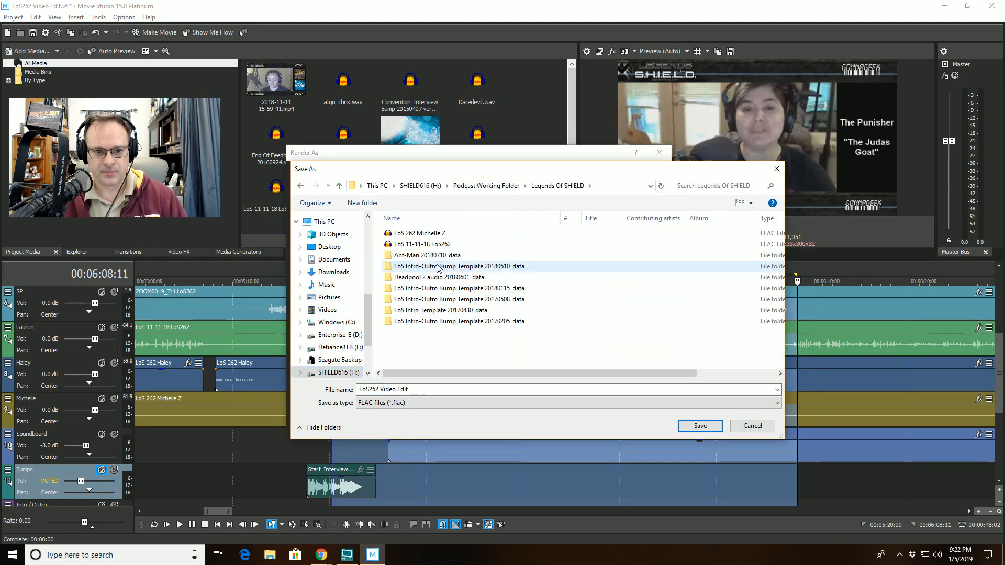
Step: Name the FLAC render LoS262 Video Edit Outtakes 001, and back out of the render setup
{"action": "left_click", "coordinate": [436, 389]}
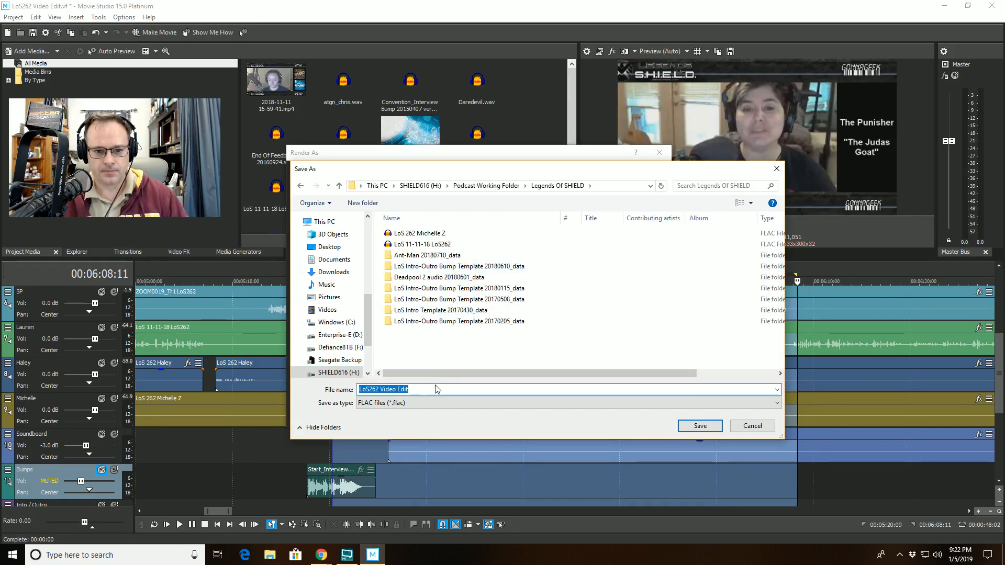
{"action": "left_click", "coordinate": [438, 388]}
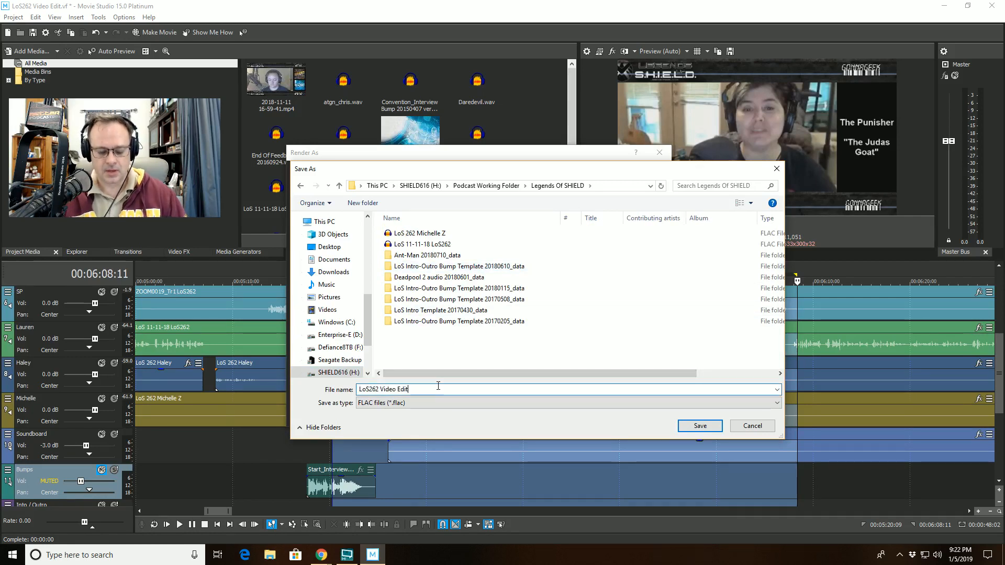
{"action": "type", "text": "Outta"}
{"action": "type", "text": "kes 0"}
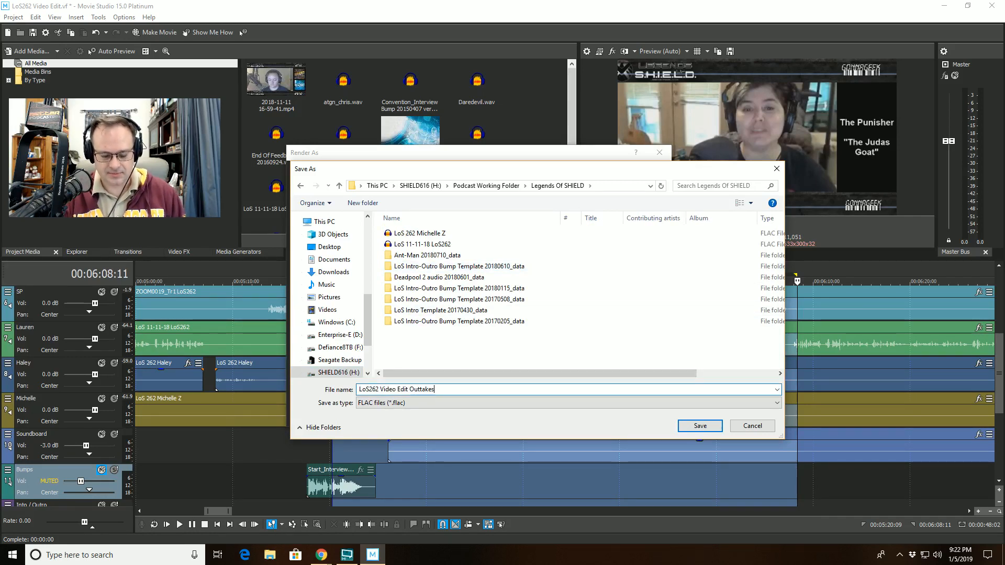
{"action": "type", "text": "01"}
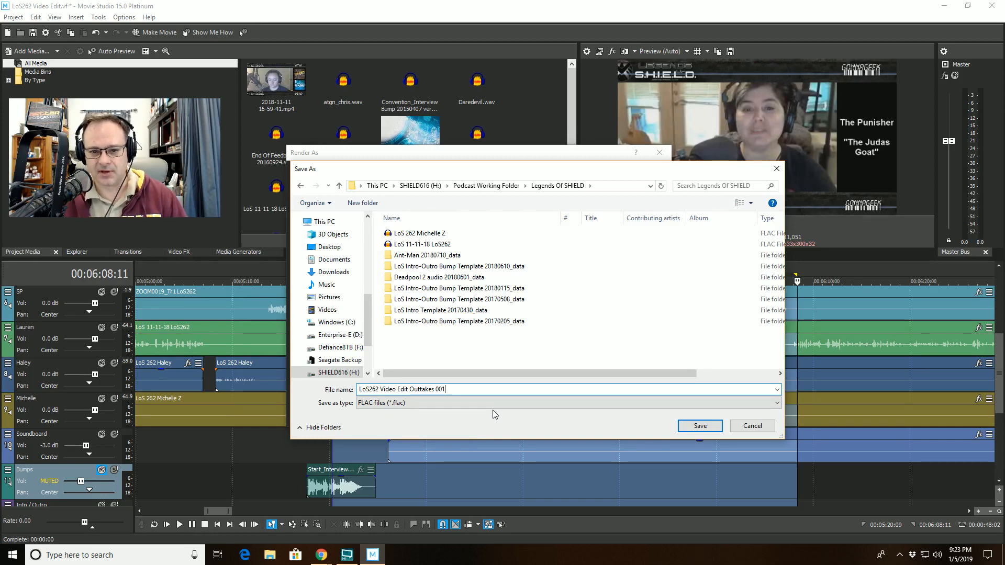
{"action": "left_click", "coordinate": [701, 425]}
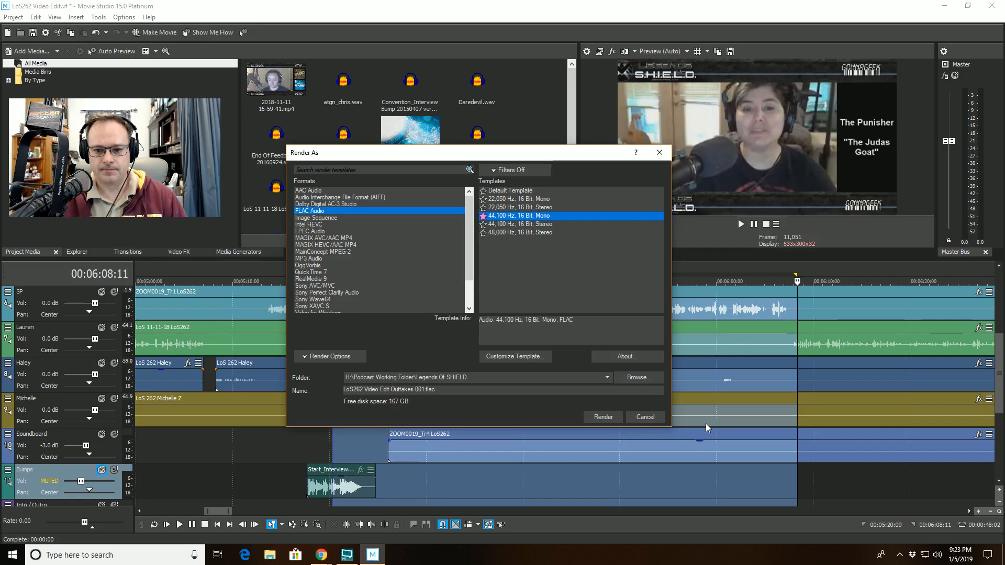
{"action": "left_click", "coordinate": [644, 417]}
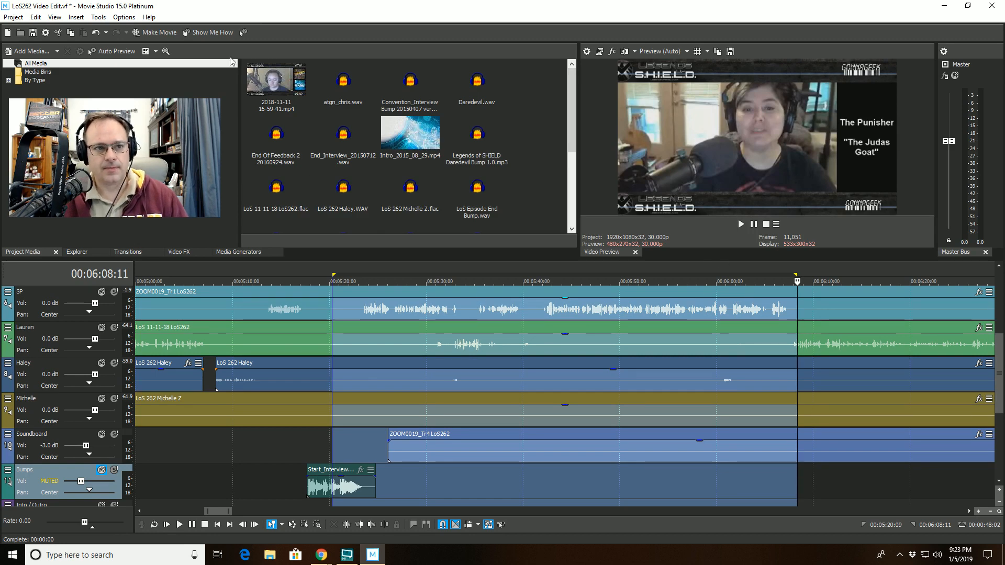
Step: Start a new movie export to the hard drive and open its advanced render settings
{"action": "left_click", "coordinate": [157, 31]}
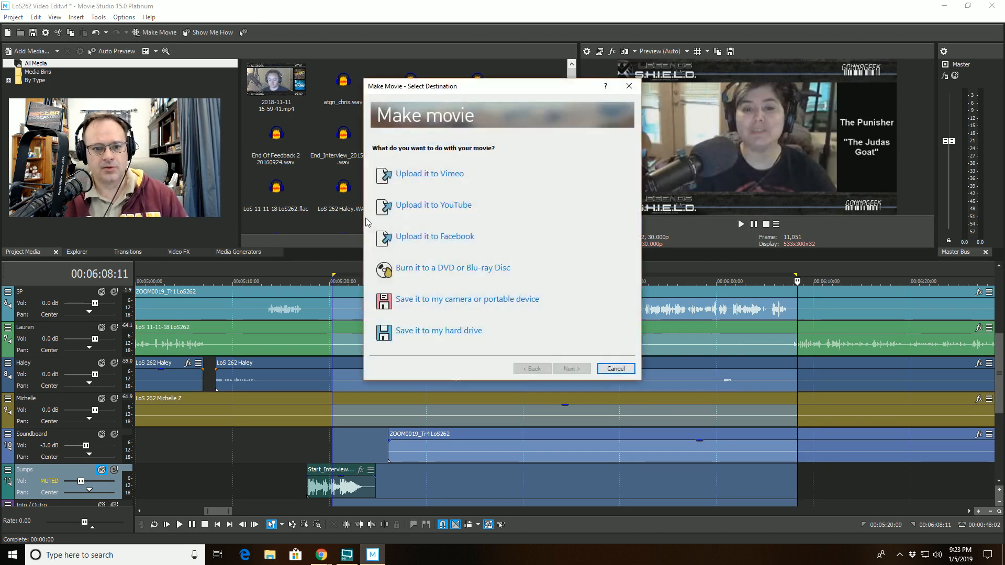
{"action": "left_click", "coordinate": [446, 336]}
{"action": "left_click", "coordinate": [589, 266]}
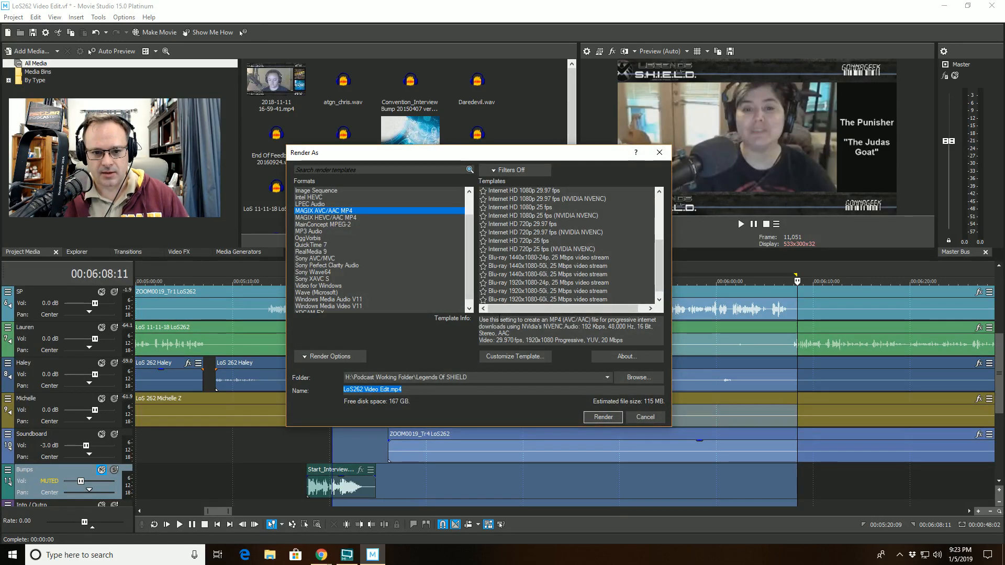
Step: Browse to the Legends Of SHIELD folder inside Podcast Working Folder on drive H for the MP4 render
{"action": "left_click", "coordinate": [636, 377]}
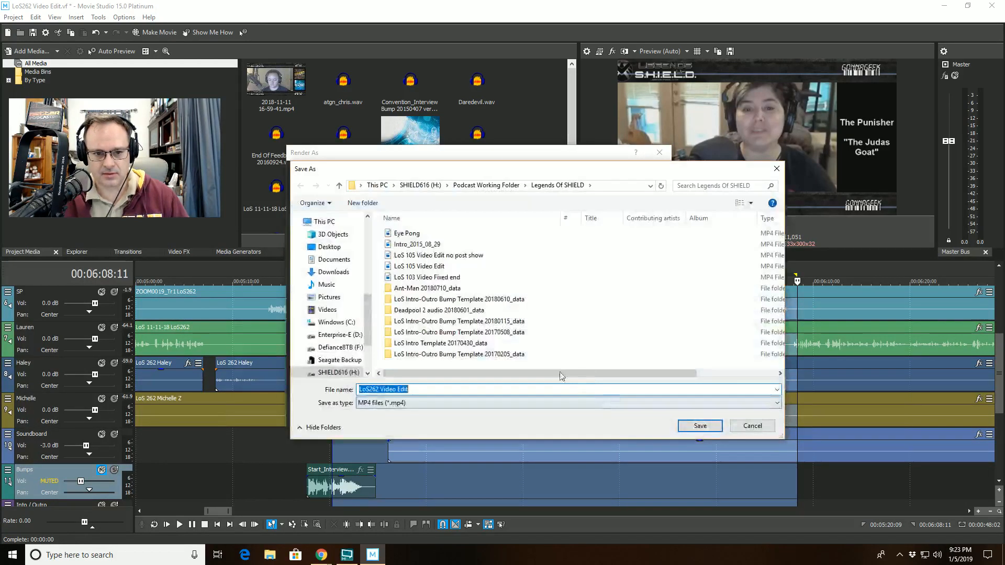
{"action": "scroll", "coordinate": [350, 300], "scroll_direction": "up", "scroll_amount": 3}
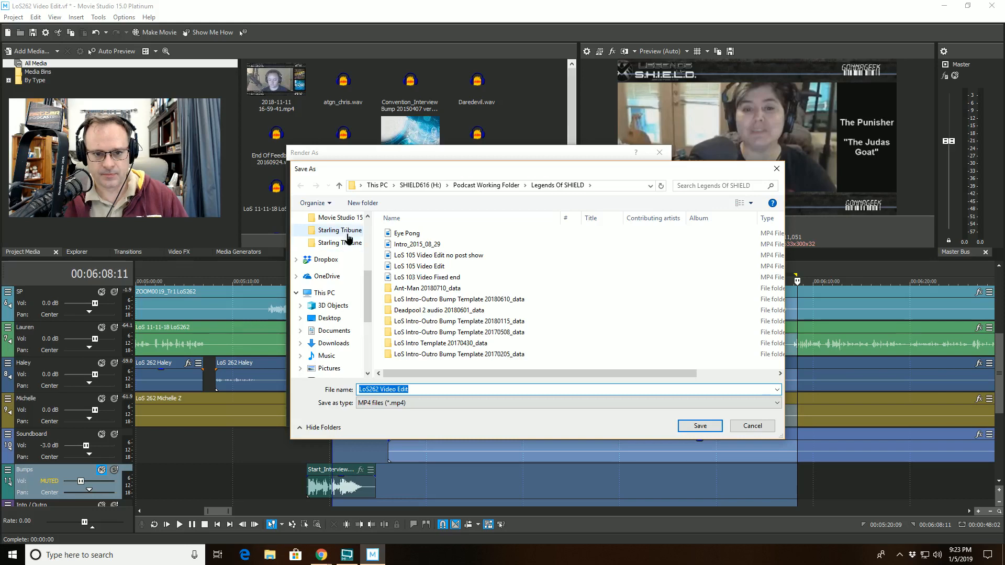
{"action": "left_click", "coordinate": [340, 242]}
{"action": "left_click", "coordinate": [467, 187]}
{"action": "scroll", "coordinate": [440, 314], "scroll_direction": "down", "scroll_amount": 5}
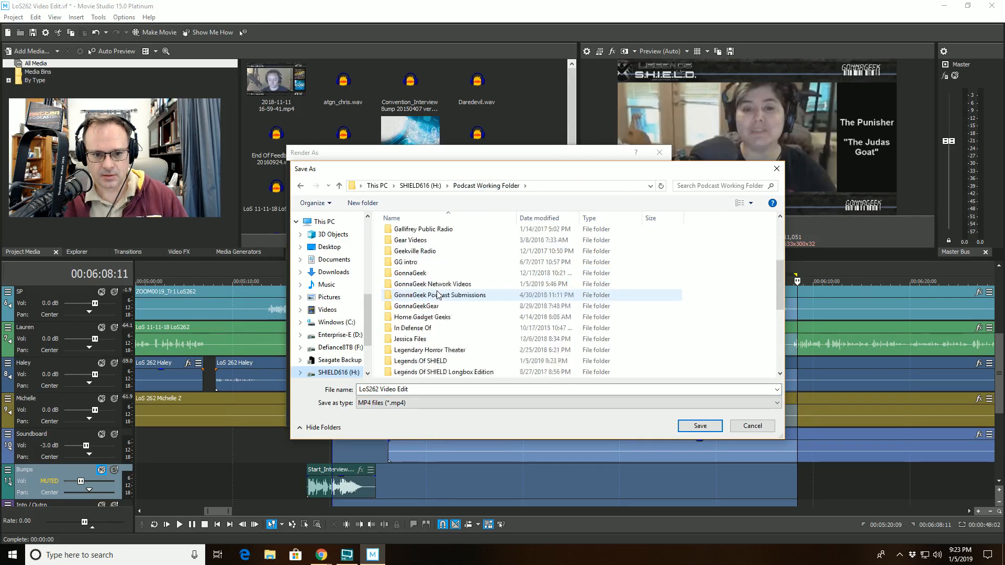
{"action": "double_click", "coordinate": [439, 329]}
Step: Try to save the MP4 render's file name as LoS262 Video Edit outtakes 001
{"action": "left_click", "coordinate": [451, 390]}
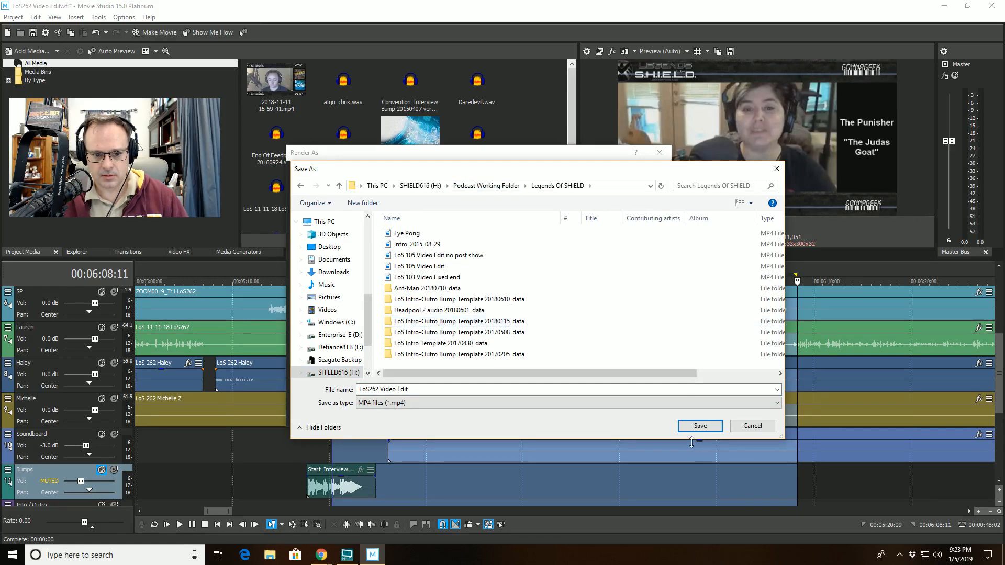
{"action": "left_click", "coordinate": [467, 390]}
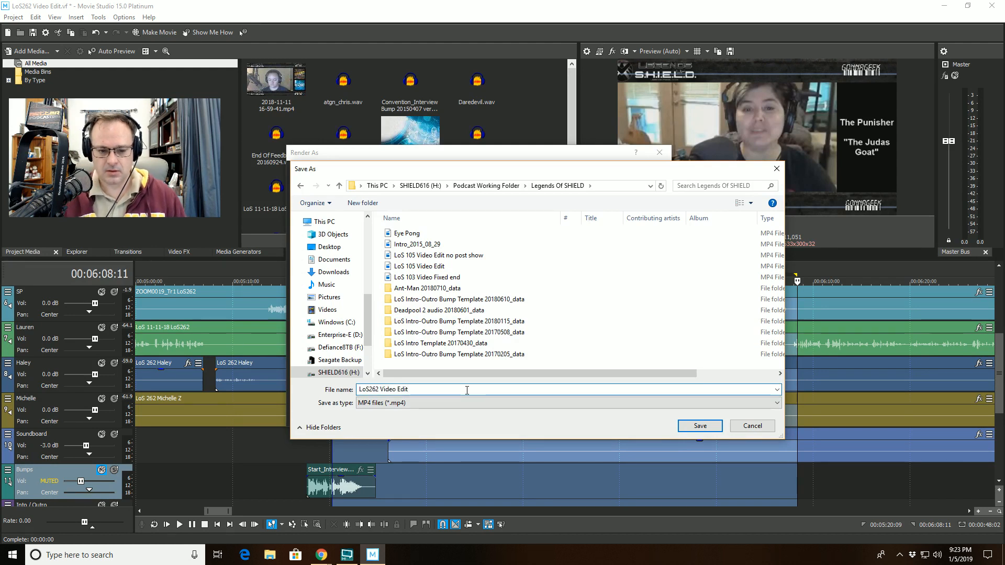
{"action": "type", "text": "outta"}
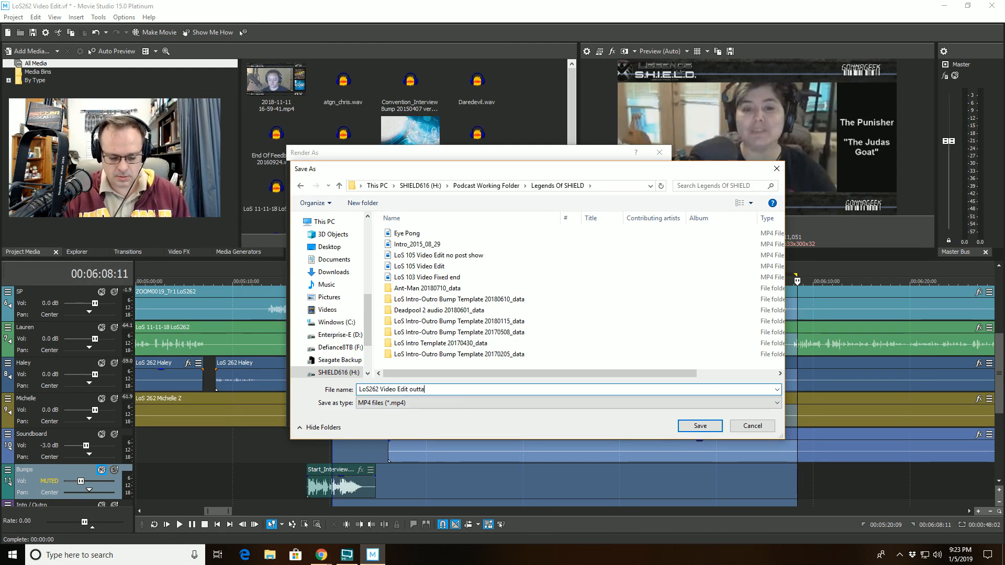
{"action": "left_click", "coordinate": [430, 407]}
{"action": "left_click", "coordinate": [717, 431]}
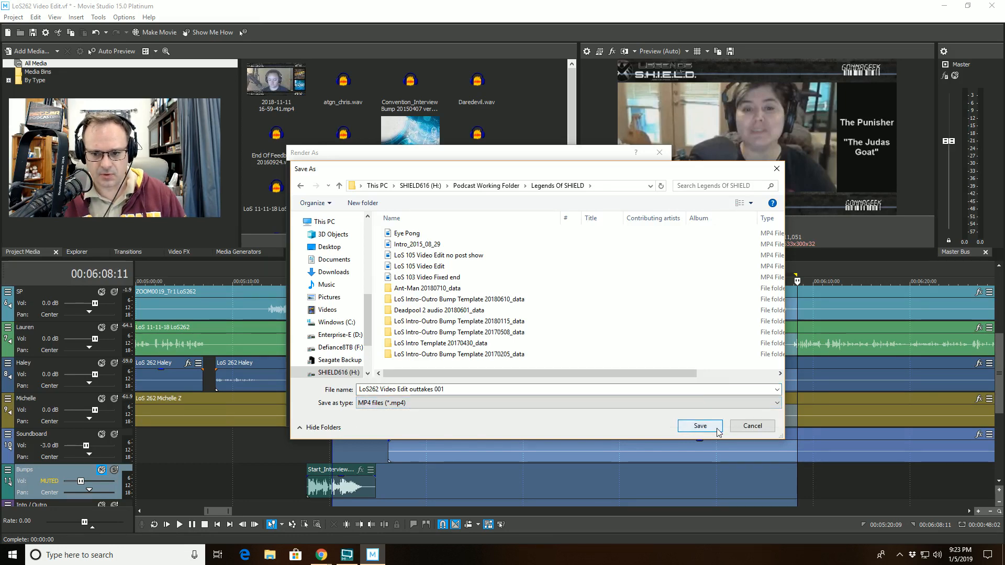
{"action": "left_click", "coordinate": [717, 431]}
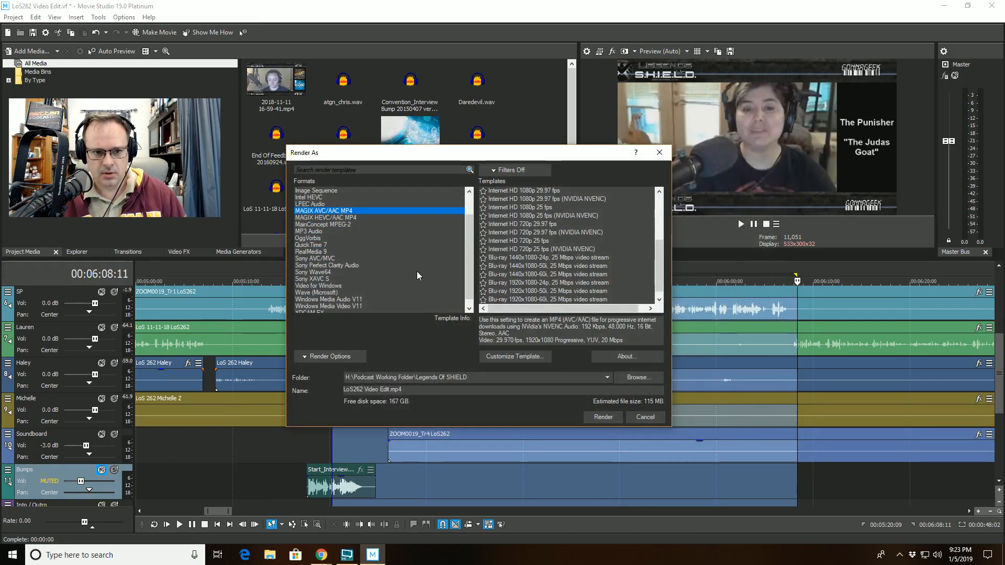
Step: Choose the FLAC Audio format with the 44,100 Hz, 16 Bit, Mono template, and confirm Legends Of SHIELD as the save folder
{"action": "scroll", "coordinate": [335, 219], "scroll_direction": "up", "scroll_amount": 2}
{"action": "left_click", "coordinate": [332, 211]}
{"action": "left_click", "coordinate": [532, 215]}
{"action": "left_click", "coordinate": [346, 358]}
{"action": "left_click", "coordinate": [345, 356]}
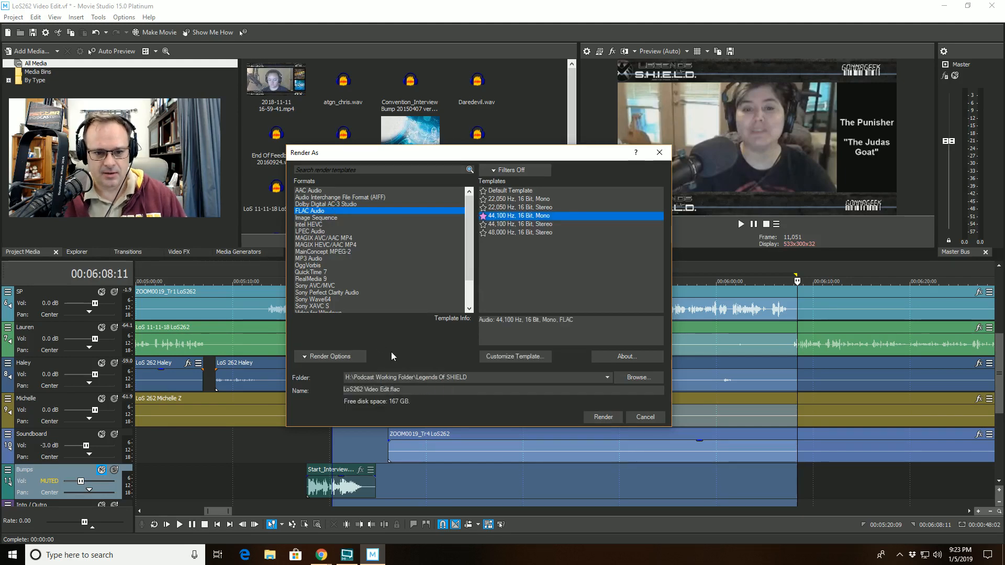
{"action": "left_click", "coordinate": [638, 378]}
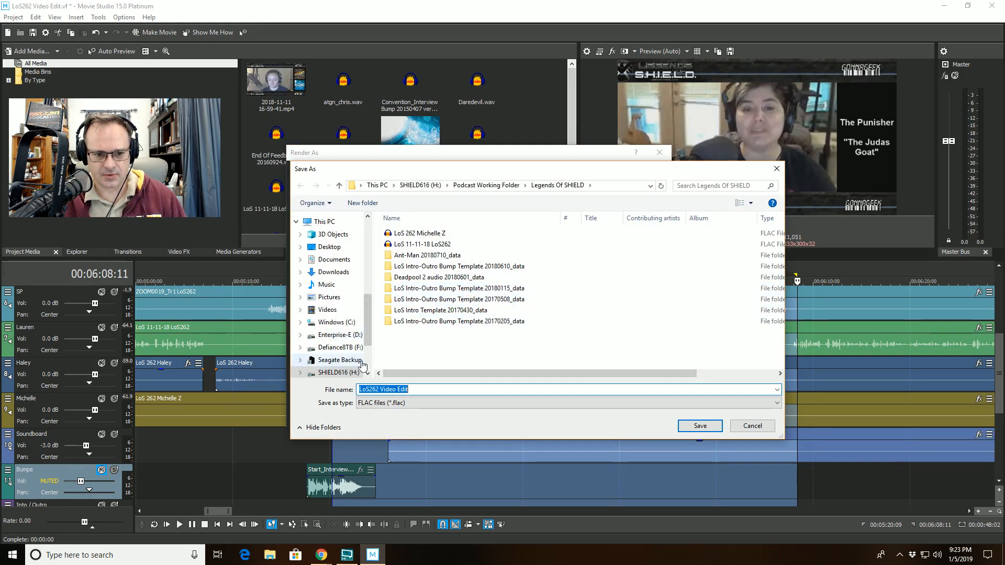
{"action": "left_click", "coordinate": [721, 430]}
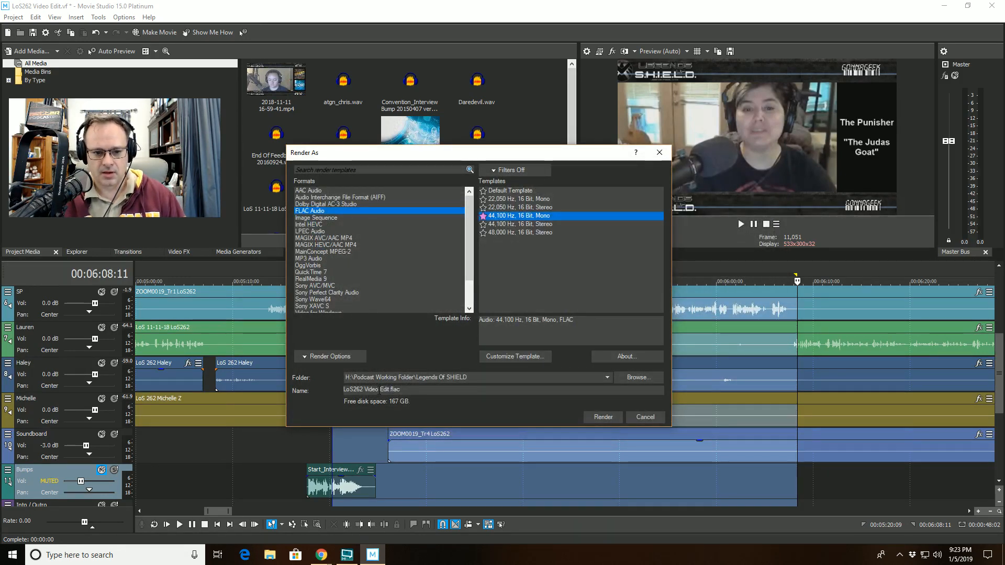
Step: Name the FLAC file LoS262 Video Edit Outtakes 001, render it, and close the render progress dialog
{"action": "left_click", "coordinate": [388, 389]}
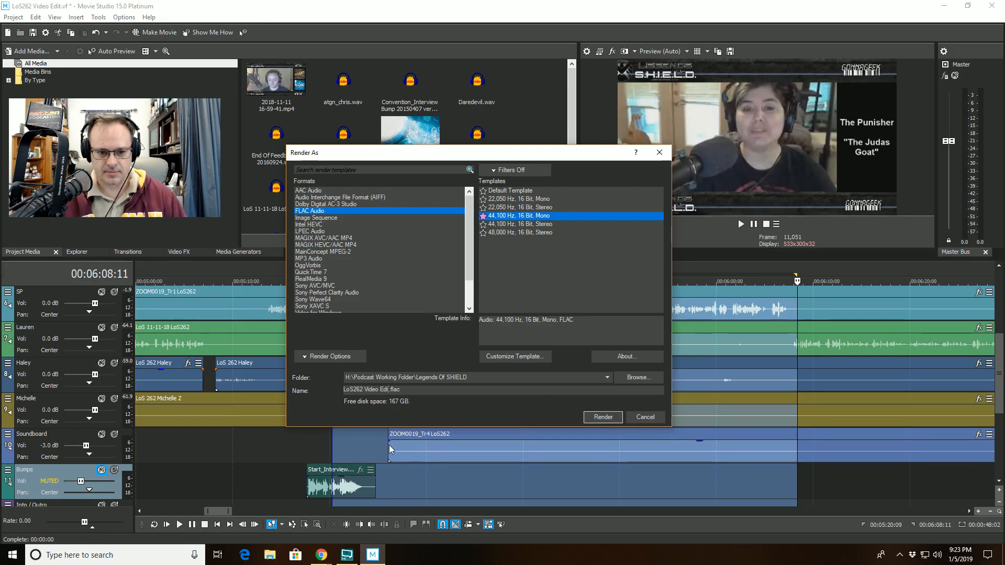
{"action": "type", "text": "Ou"}
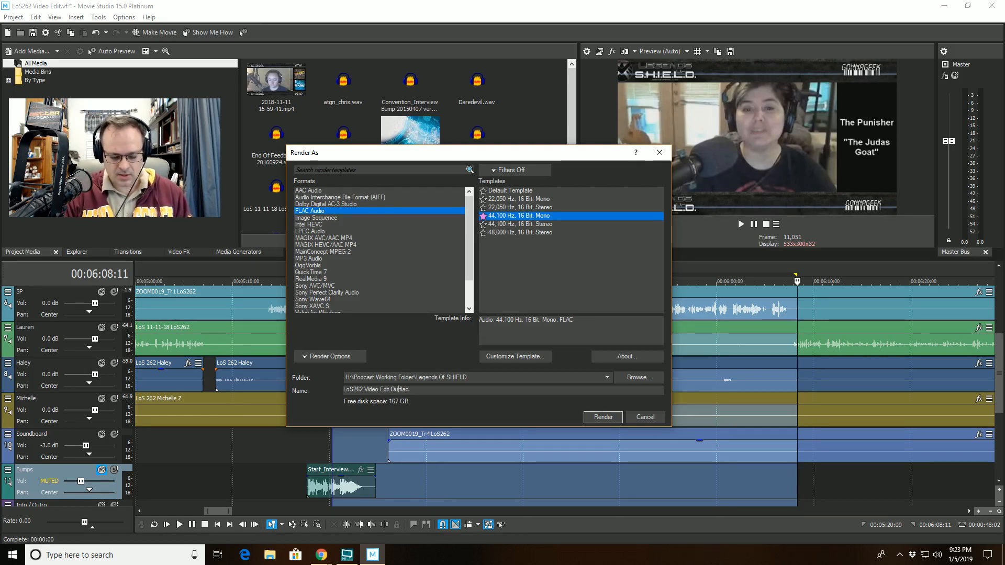
{"action": "type", "text": "ttt"}
{"action": "type", "text": "ake"}
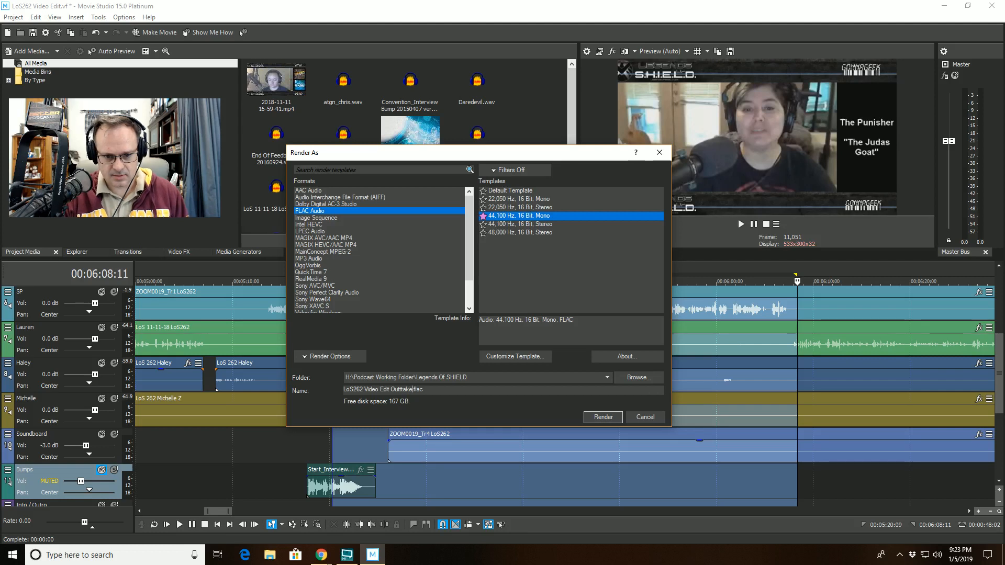
{"action": "key", "text": "BackSpace"}
{"action": "key", "text": "BackSpace"}
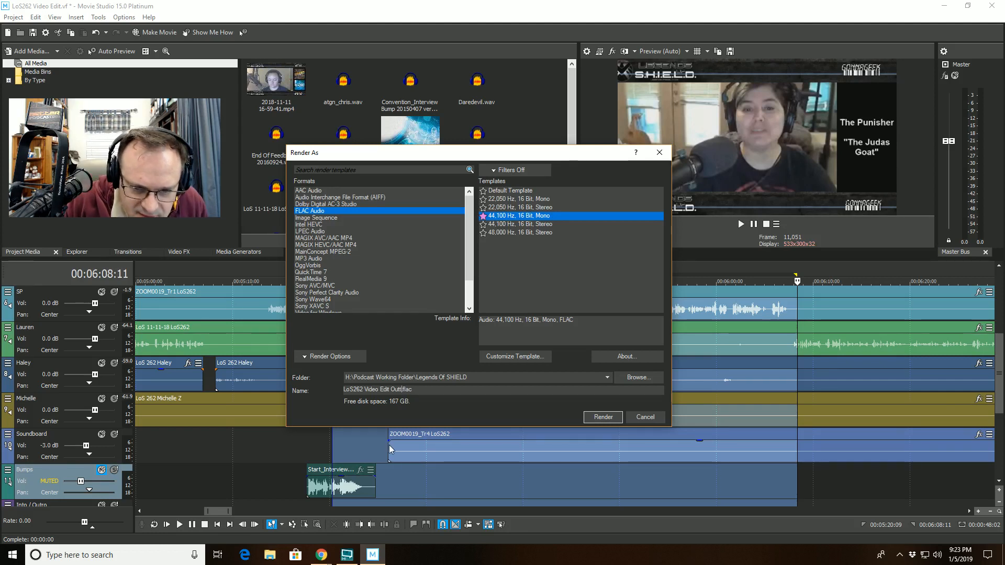
{"action": "key", "text": "BackSpace"}
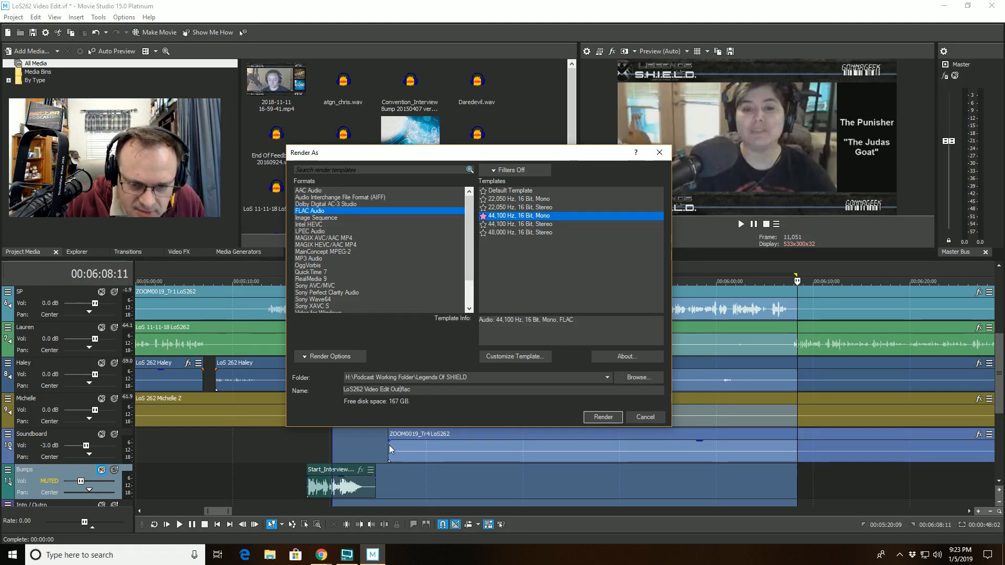
{"action": "type", "text": "takes"}
{"action": "type", "text": " 001"}
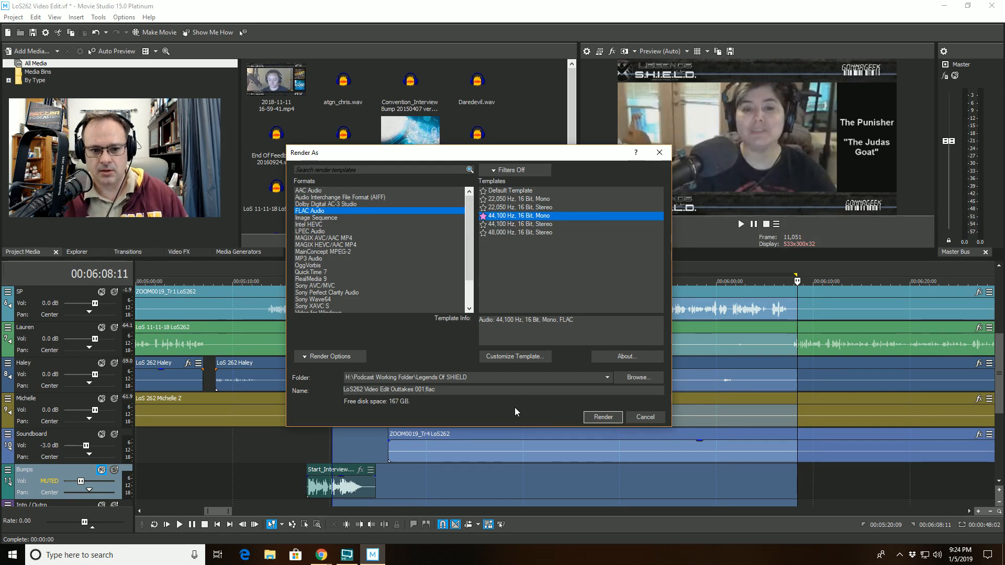
{"action": "left_click", "coordinate": [593, 417]}
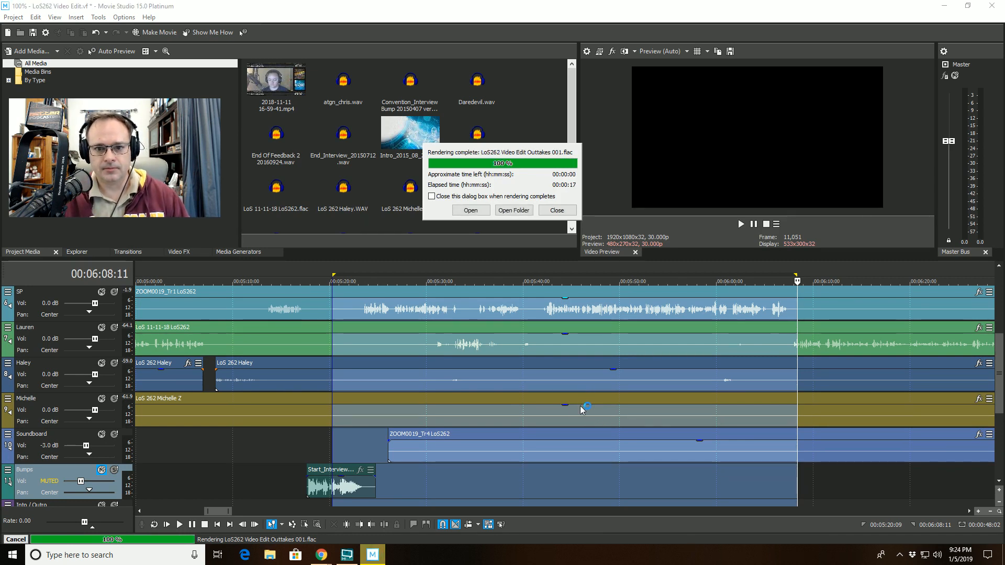
{"action": "left_click", "coordinate": [558, 213]}
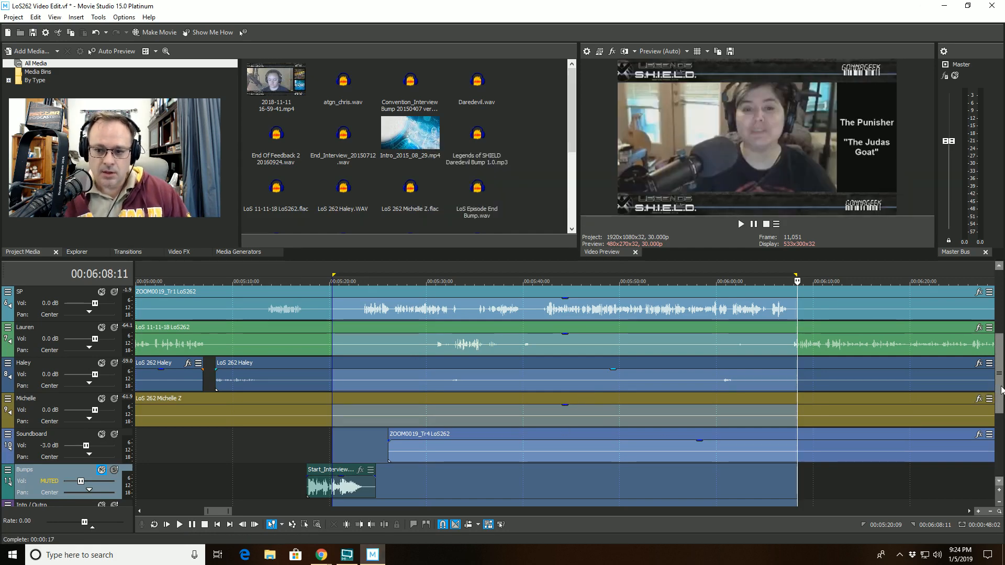
Step: Clear the time selection and play back from 00:05:21:29, inside the Start_Interview_20150712 bump
{"action": "scroll", "coordinate": [1001, 390], "scroll_direction": "up", "scroll_amount": 2}
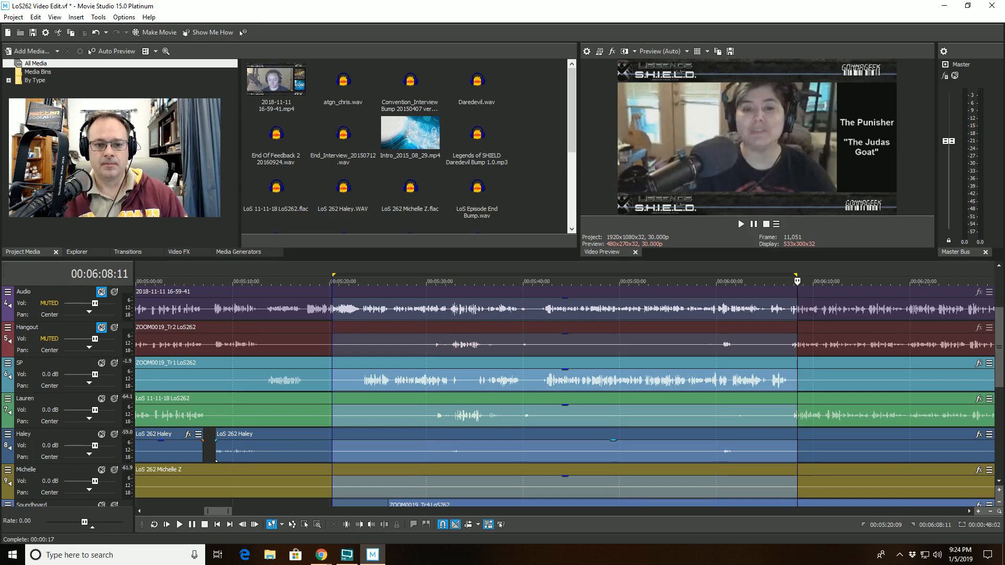
{"action": "scroll", "coordinate": [1002, 392], "scroll_direction": "down", "scroll_amount": 2}
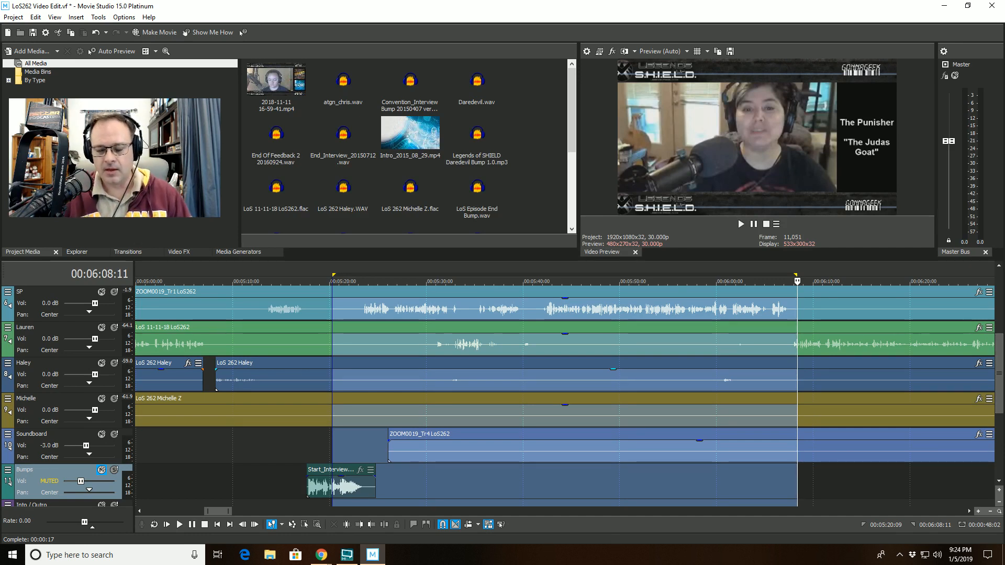
{"action": "left_click", "coordinate": [522, 476]}
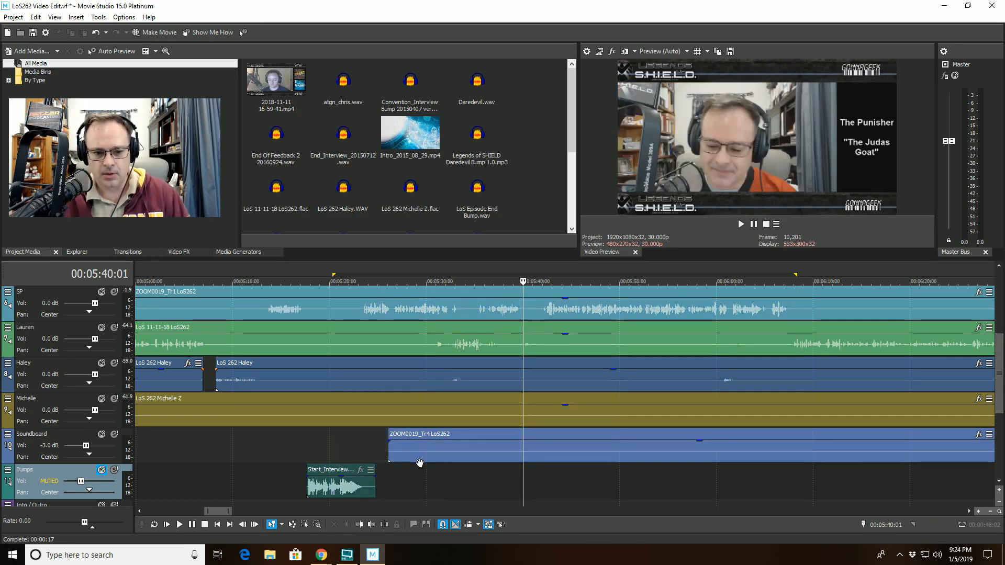
{"action": "left_click", "coordinate": [348, 440]}
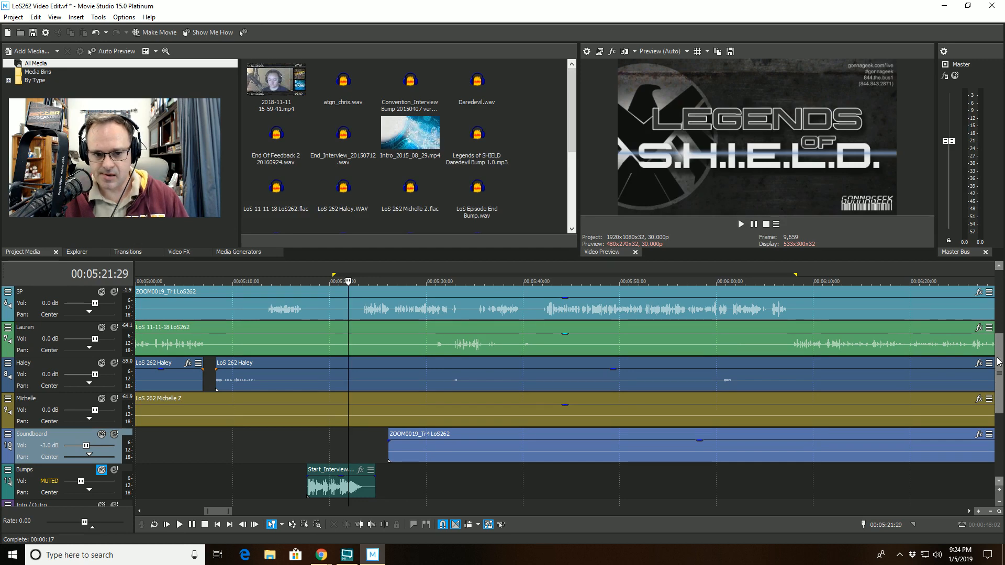
{"action": "scroll", "coordinate": [471, 430], "scroll_direction": "up", "scroll_amount": 6}
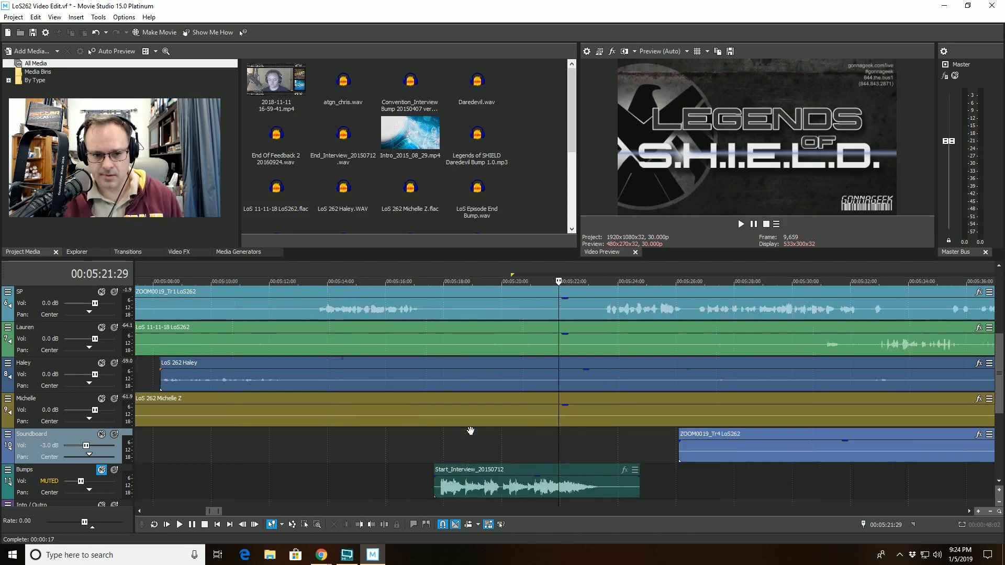
{"action": "key", "text": "space"}
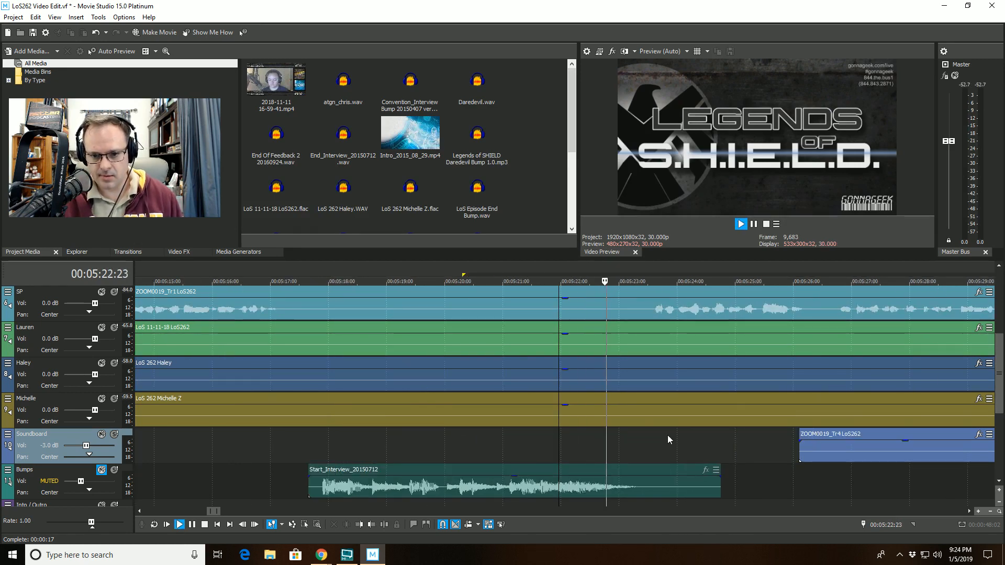
{"action": "key", "text": "space"}
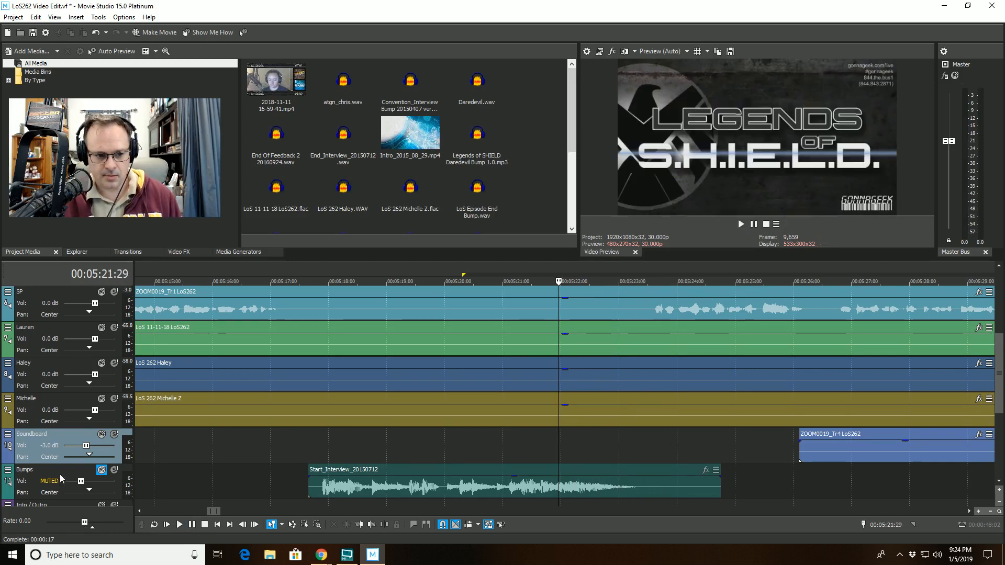
Step: Unmute the Bumps track and play the end of the Start_Interview_20150712 bump
{"action": "left_click", "coordinate": [101, 469]}
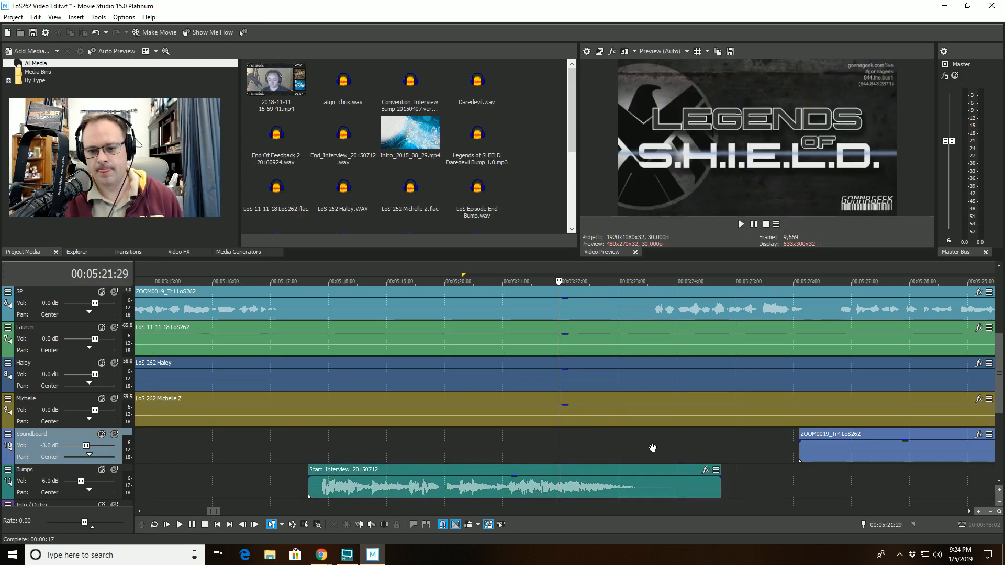
{"action": "key", "text": "space"}
{"action": "key", "text": "space"}
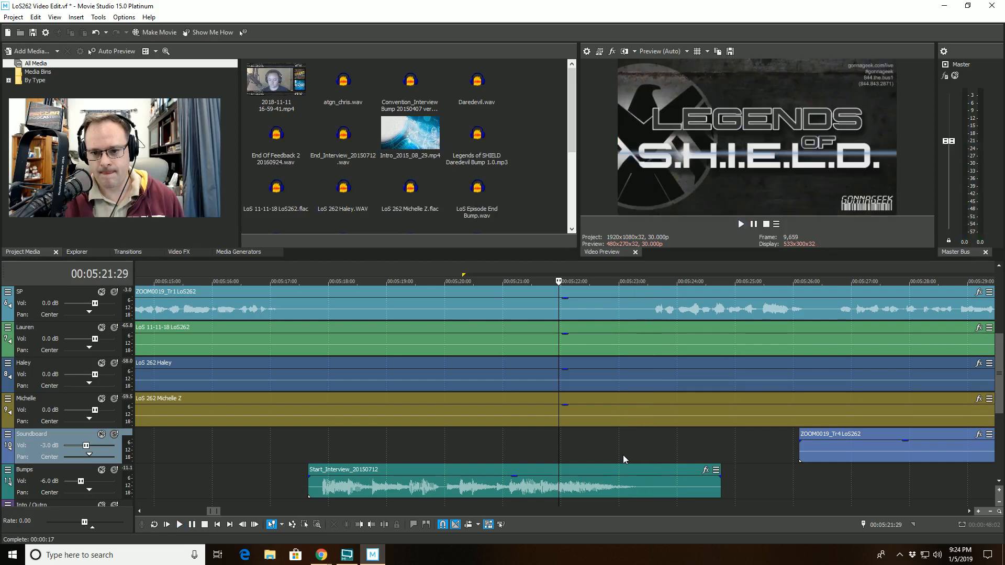
Step: Select the clips on the Video, Audio, Hangout and four host tracks and split them at 00:05:22:23, just before the logo fades out
{"action": "left_click", "coordinate": [618, 448]}
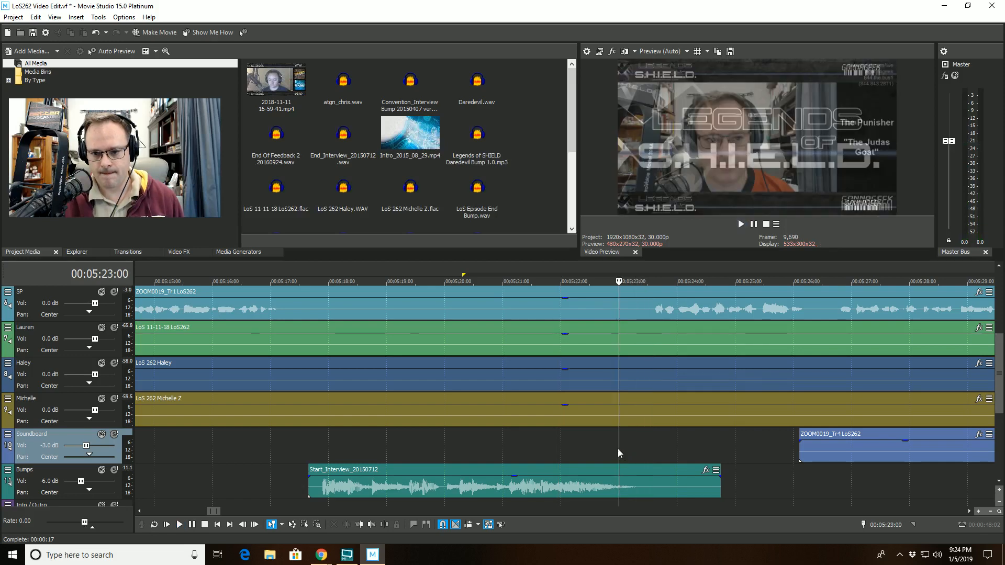
{"action": "left_click", "coordinate": [242, 525]}
{"action": "left_click", "coordinate": [242, 524]}
{"action": "left_click", "coordinate": [242, 524]}
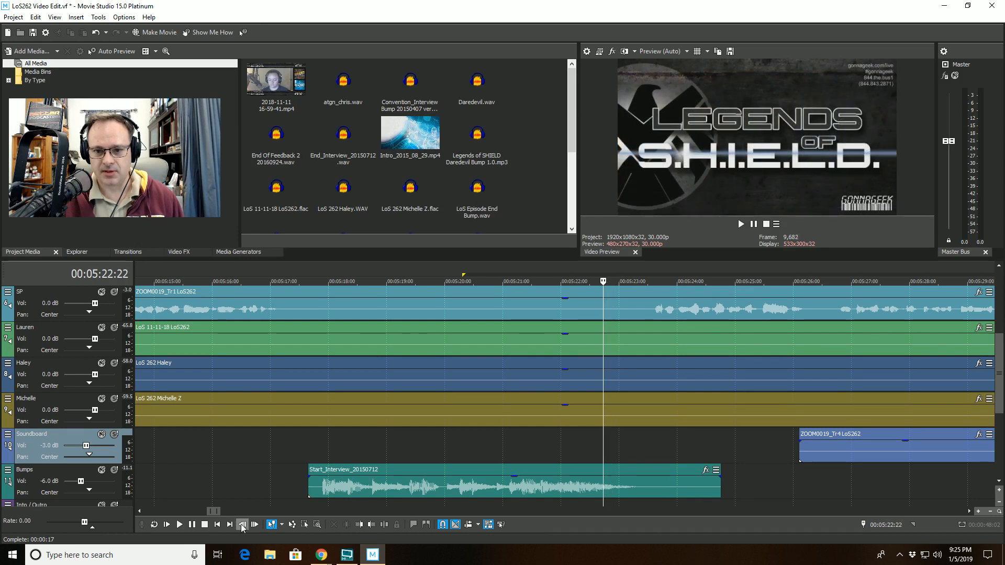
{"action": "left_click", "coordinate": [244, 525]}
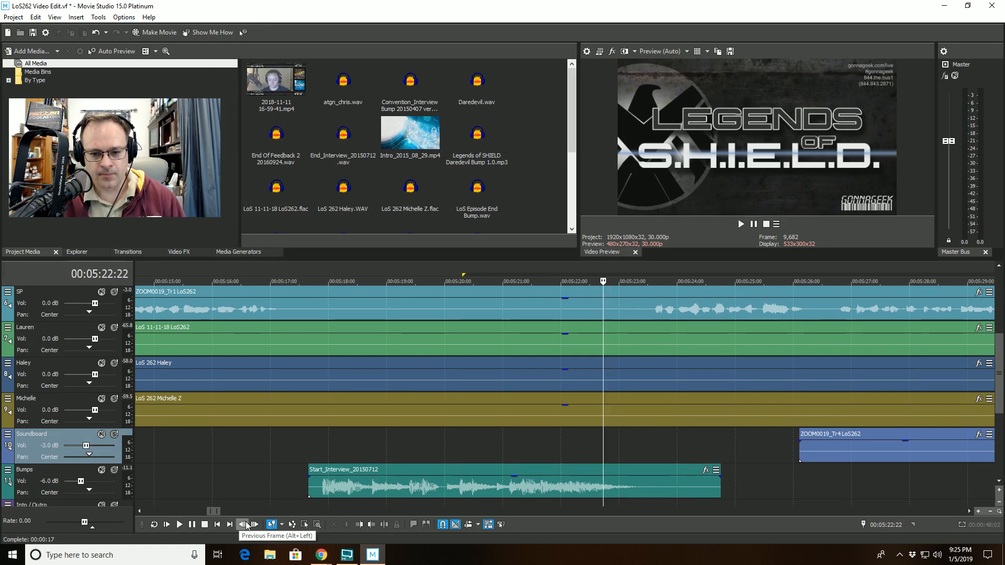
{"action": "left_click", "coordinate": [606, 411]}
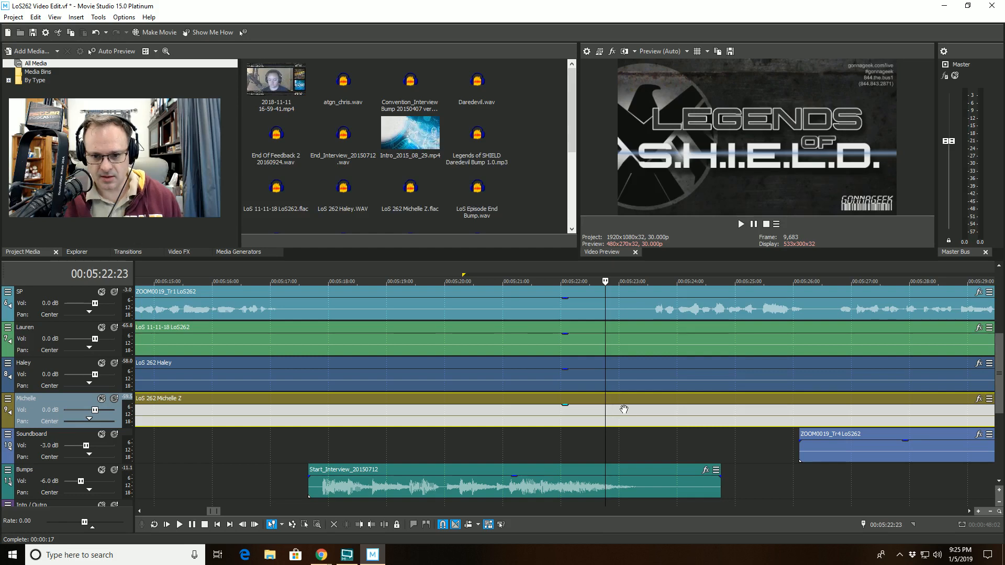
{"action": "left_click", "coordinate": [623, 347], "text": "shift"}
{"action": "left_click", "coordinate": [624, 313], "text": "shift"}
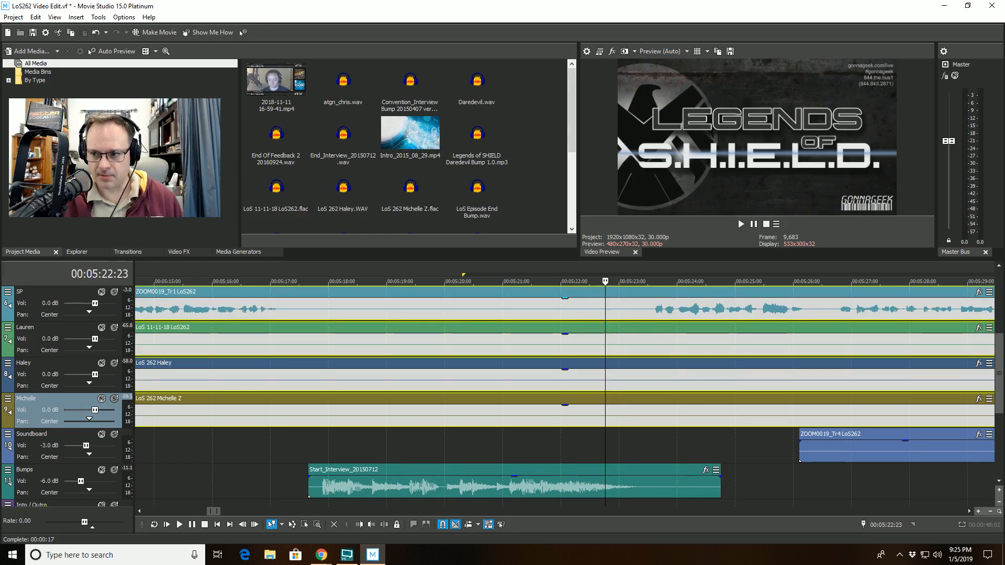
{"action": "scroll", "coordinate": [864, 340], "scroll_direction": "up", "scroll_amount": 4}
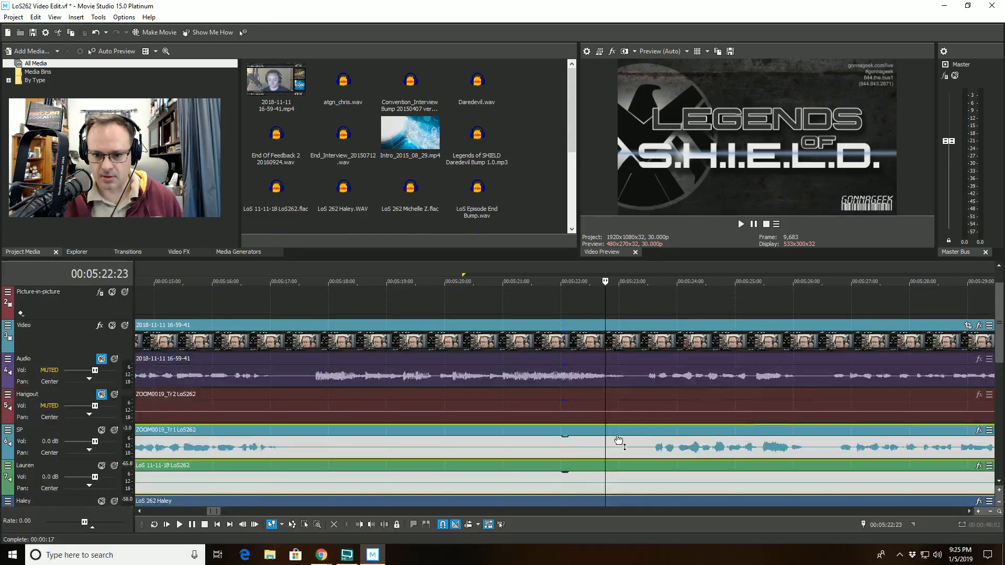
{"action": "left_click", "coordinate": [629, 317], "text": "shift"}
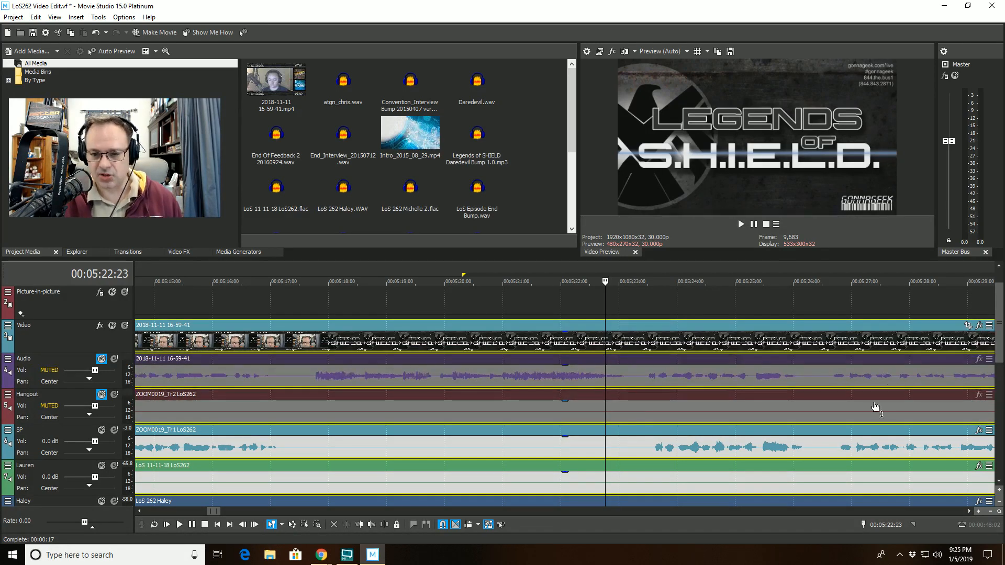
{"action": "left_click_drag", "start_coordinate": [1002, 330], "coordinate": [1000, 365]}
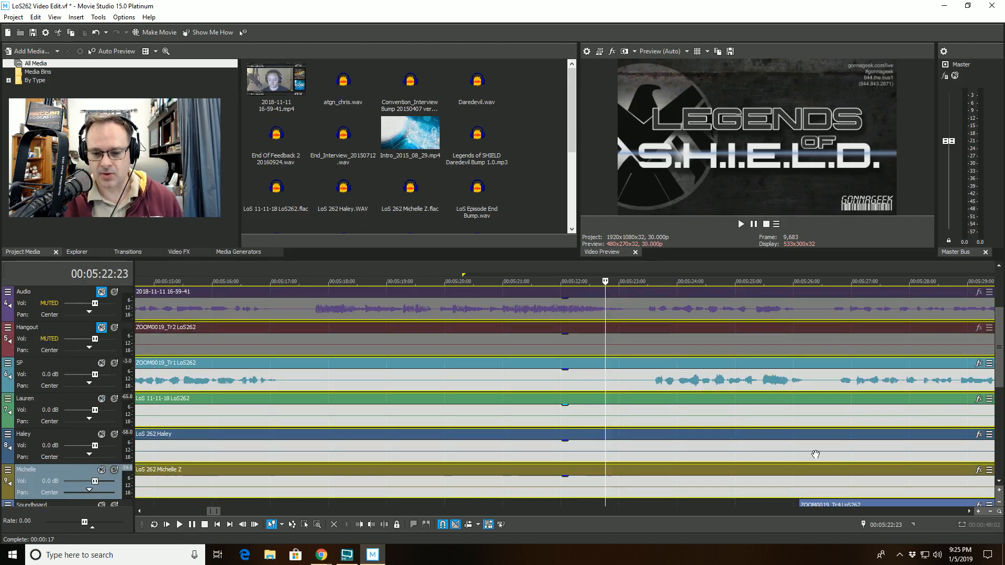
{"action": "left_click", "coordinate": [384, 524]}
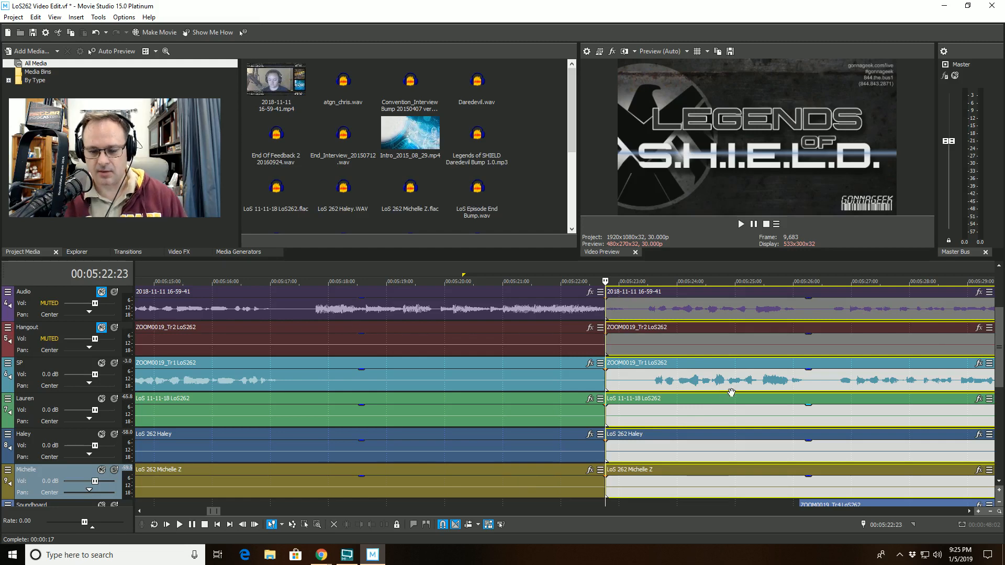
Step: Play the passage from 00:05:38:14 to find where the usable conversation resumes
{"action": "scroll", "coordinate": [733, 396], "scroll_direction": "down", "scroll_amount": 3}
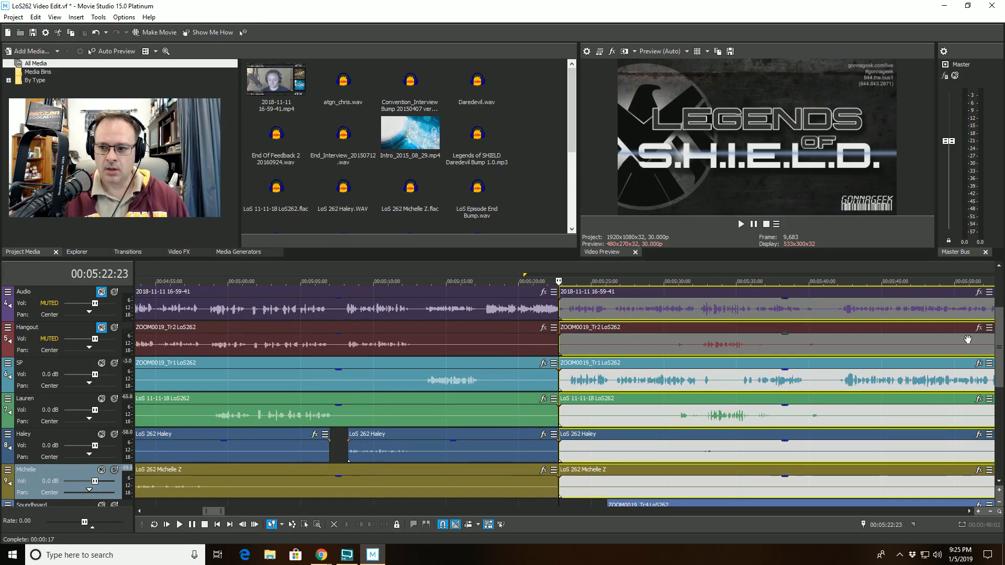
{"action": "left_click_drag", "start_coordinate": [1000, 342], "coordinate": [1001, 374]}
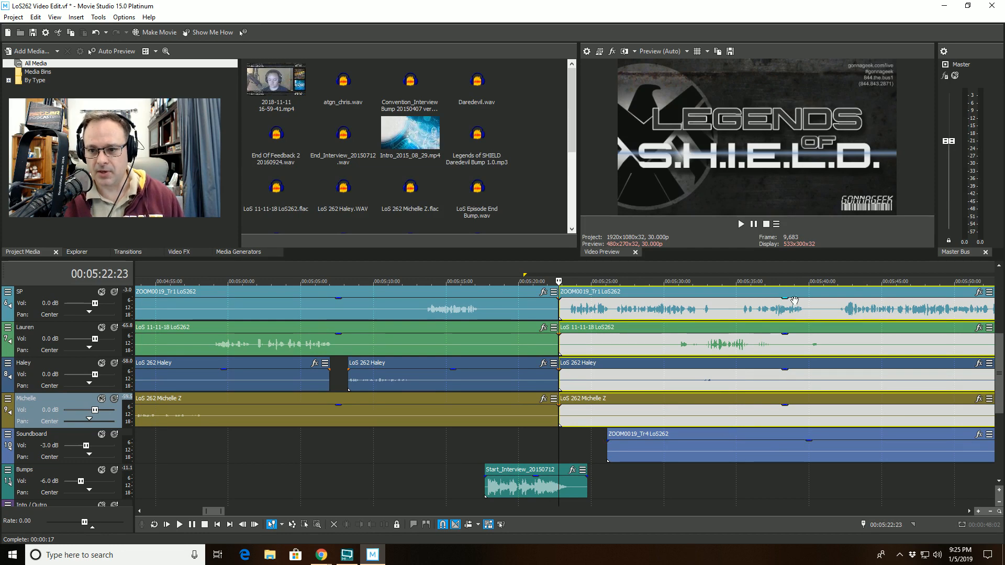
{"action": "left_click", "coordinate": [787, 280]}
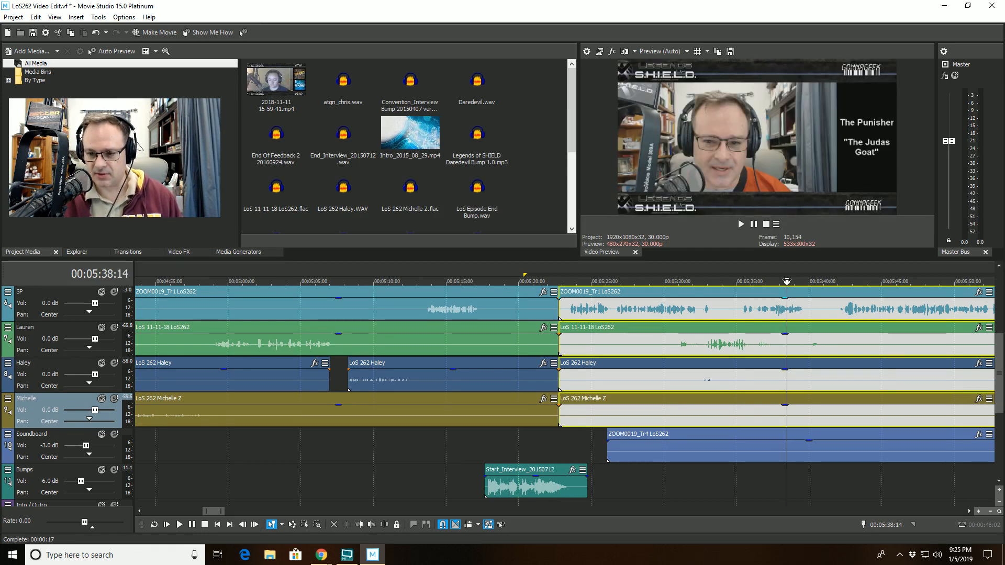
{"action": "key", "text": "space"}
{"action": "scroll", "coordinate": [801, 413], "scroll_direction": "up", "scroll_amount": 2}
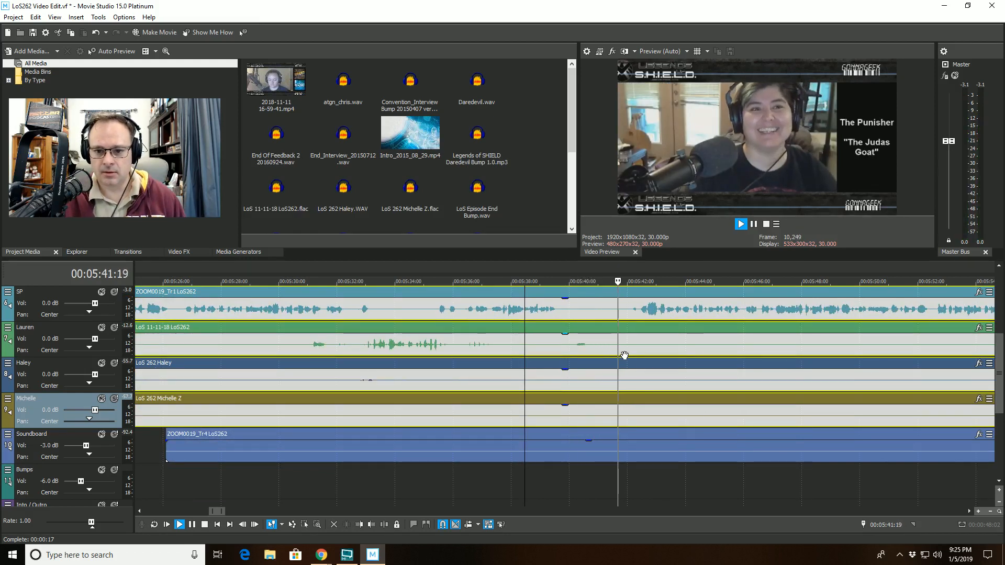
{"action": "key", "text": "space"}
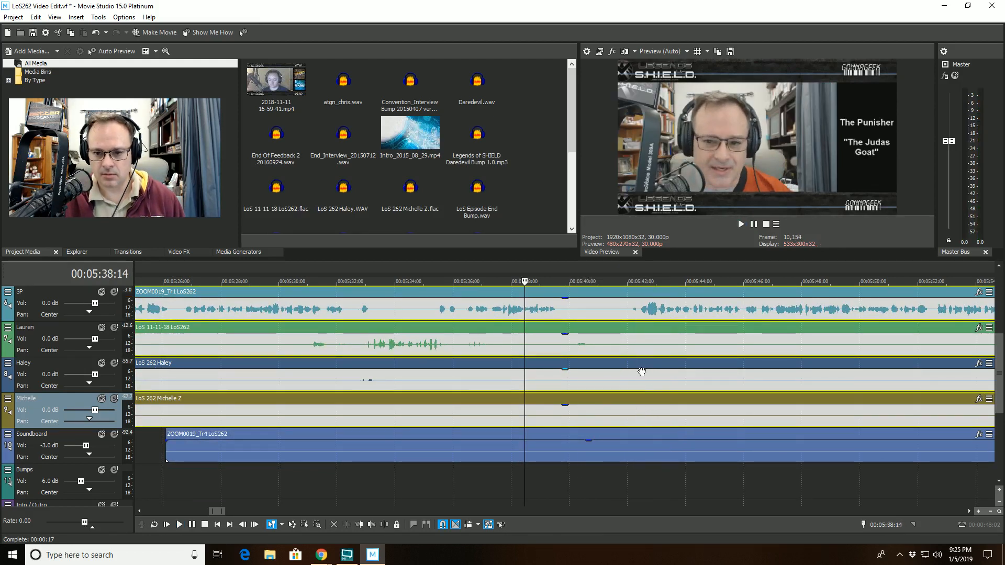
Step: Deselect the clips and position the playhead at 00:05:42:09, just before speech resumes on the SP track
{"action": "left_click", "coordinate": [610, 291]}
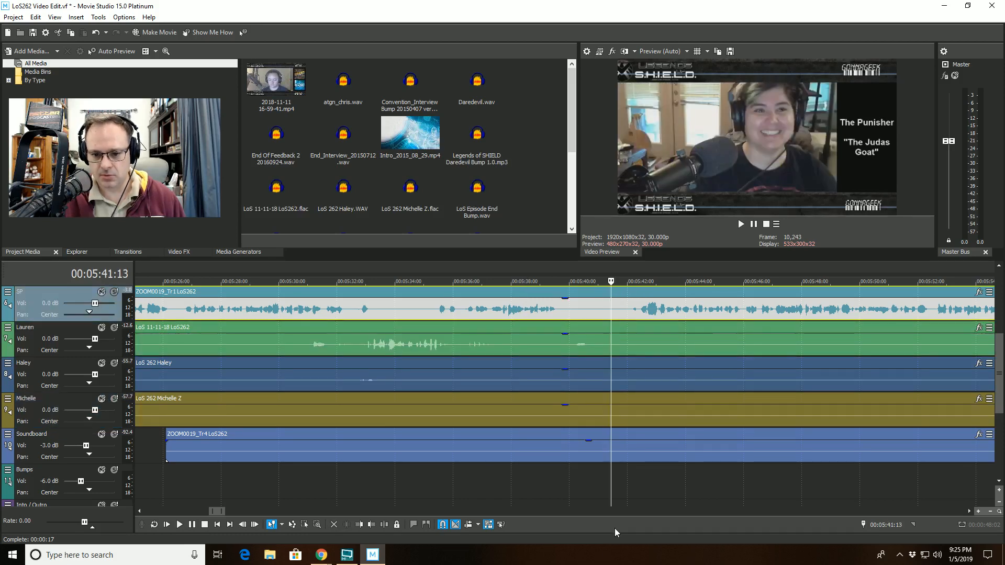
{"action": "left_click", "coordinate": [611, 489]}
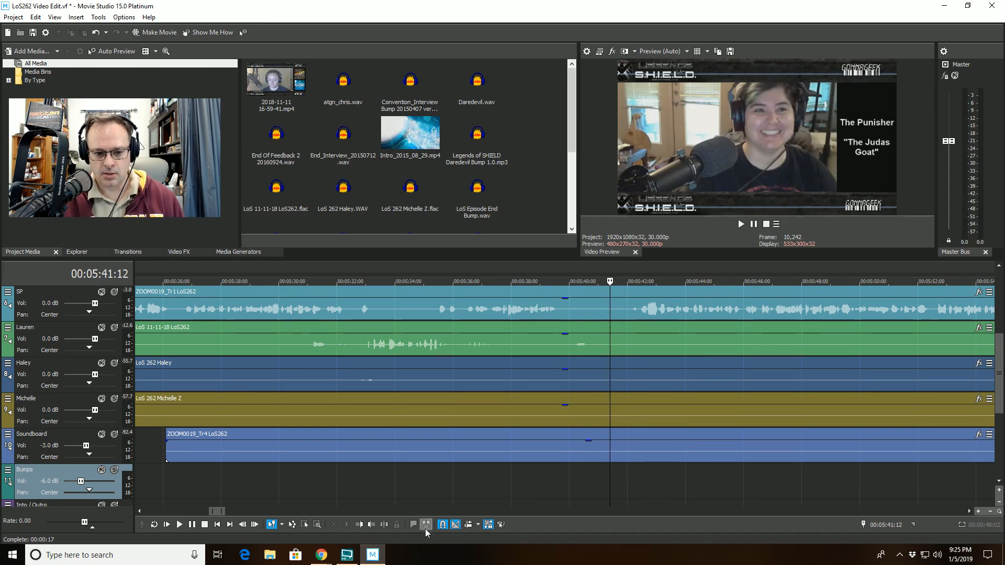
{"action": "left_click", "coordinate": [255, 524]}
{"action": "left_click", "coordinate": [255, 525]}
{"action": "left_click", "coordinate": [255, 524]}
{"action": "left_click", "coordinate": [254, 525]}
{"action": "left_click", "coordinate": [255, 524]}
{"action": "left_click", "coordinate": [255, 524]}
{"action": "left_click", "coordinate": [255, 524]}
{"action": "left_click", "coordinate": [255, 524]}
{"action": "left_click", "coordinate": [255, 525]}
{"action": "left_click", "coordinate": [253, 525]}
{"action": "left_click", "coordinate": [253, 525]}
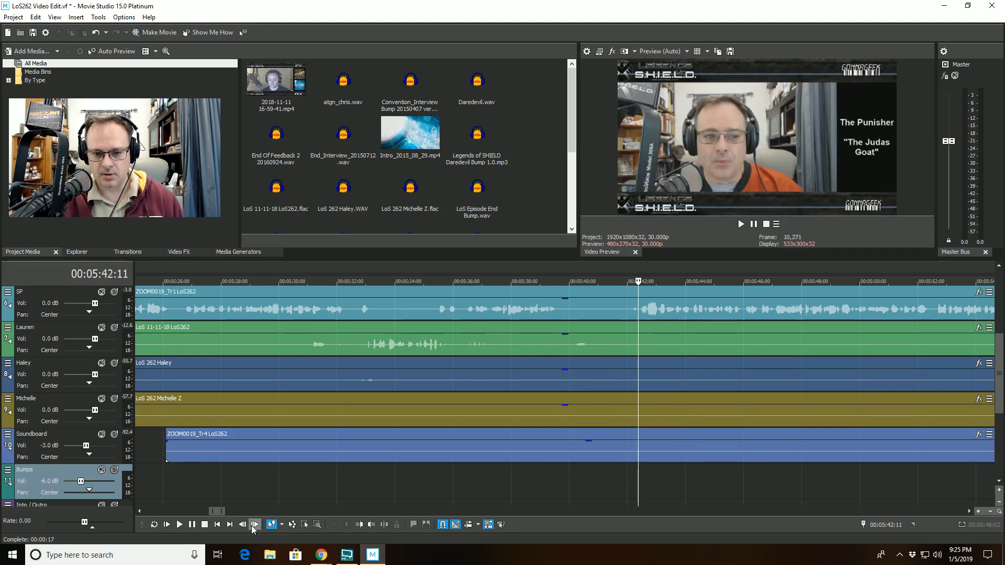
{"action": "left_click", "coordinate": [242, 524]}
{"action": "left_click", "coordinate": [242, 524]}
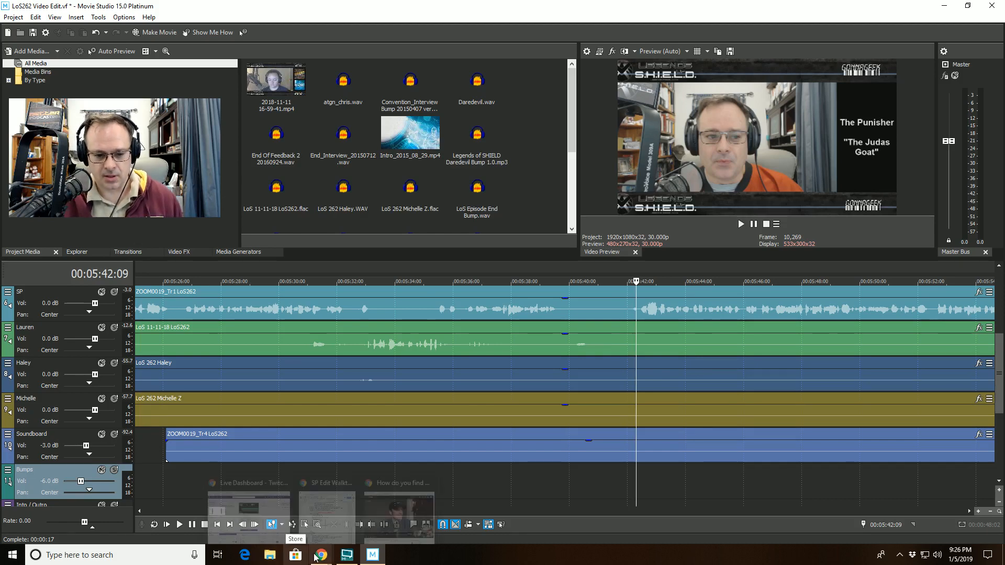
{"action": "right_click", "coordinate": [636, 482]}
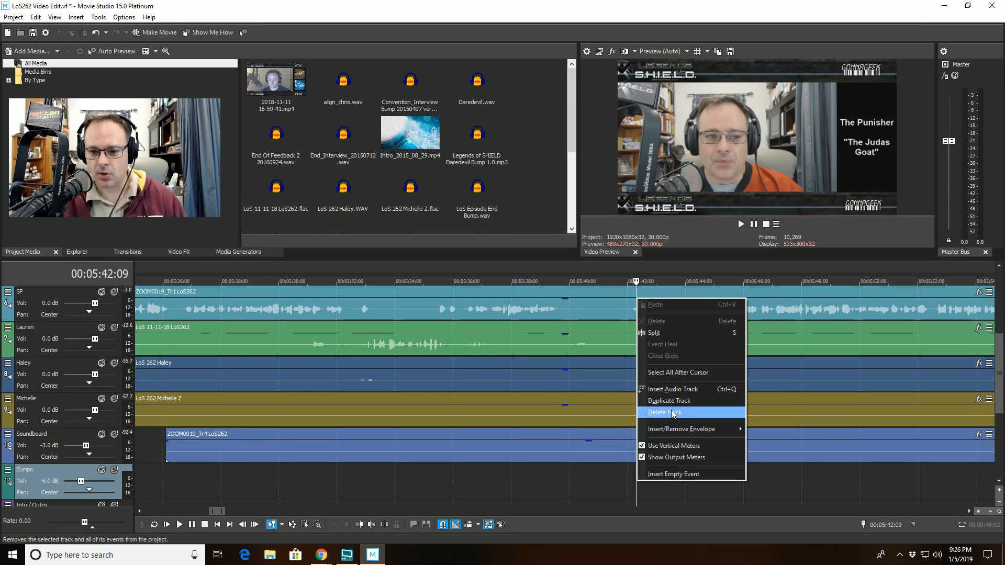
{"action": "left_click", "coordinate": [660, 333]}
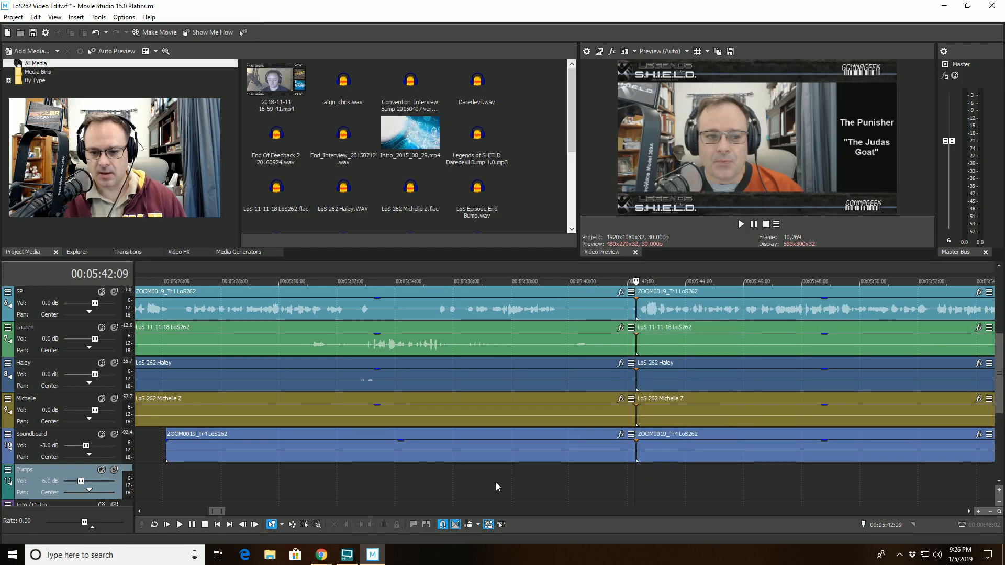
{"action": "scroll", "coordinate": [564, 446], "scroll_direction": "down", "scroll_amount": 4}
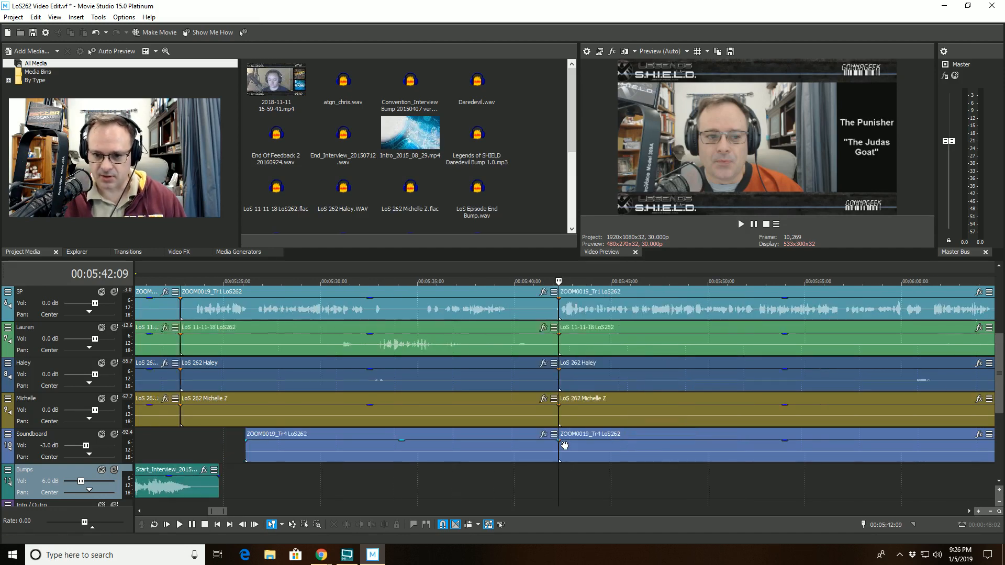
{"action": "left_click", "coordinate": [462, 447]}
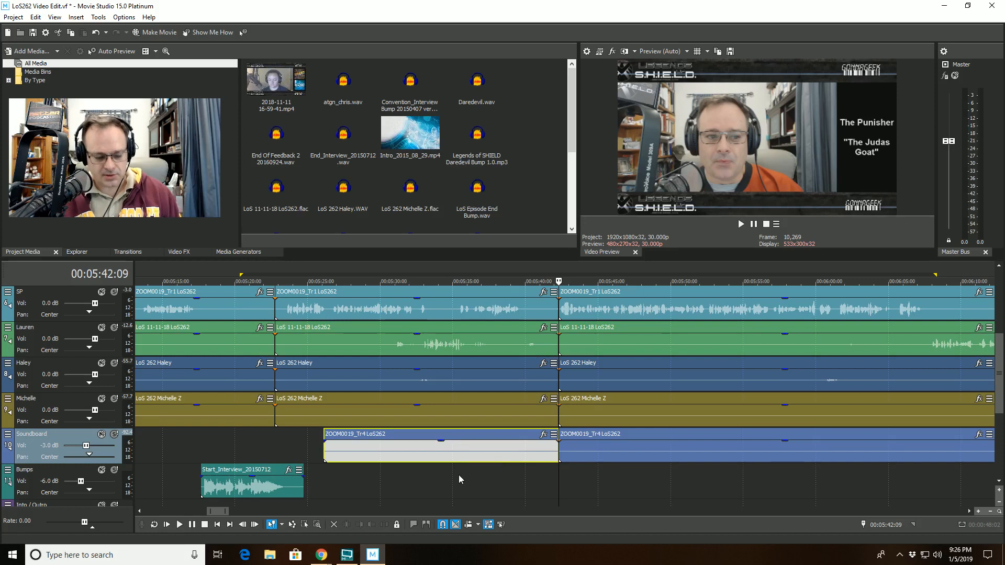
{"action": "key", "text": "ctrl+z"}
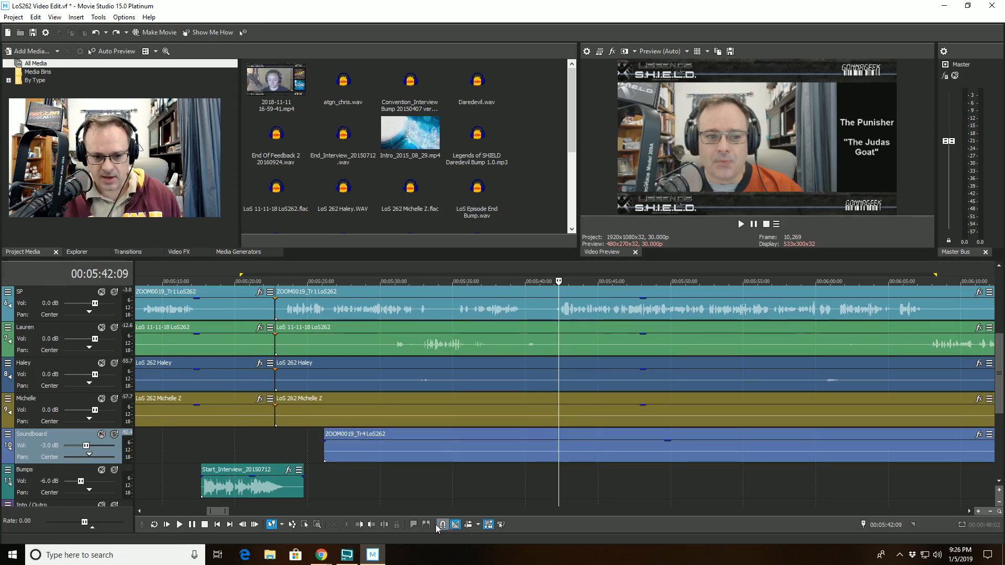
Step: Trim the starts of the clips after the 00:05:22:23 split to 00:05:42:09 and move everything after the playhead back to close the gap
{"action": "left_click", "coordinate": [360, 526]}
{"action": "right_click", "coordinate": [544, 487]}
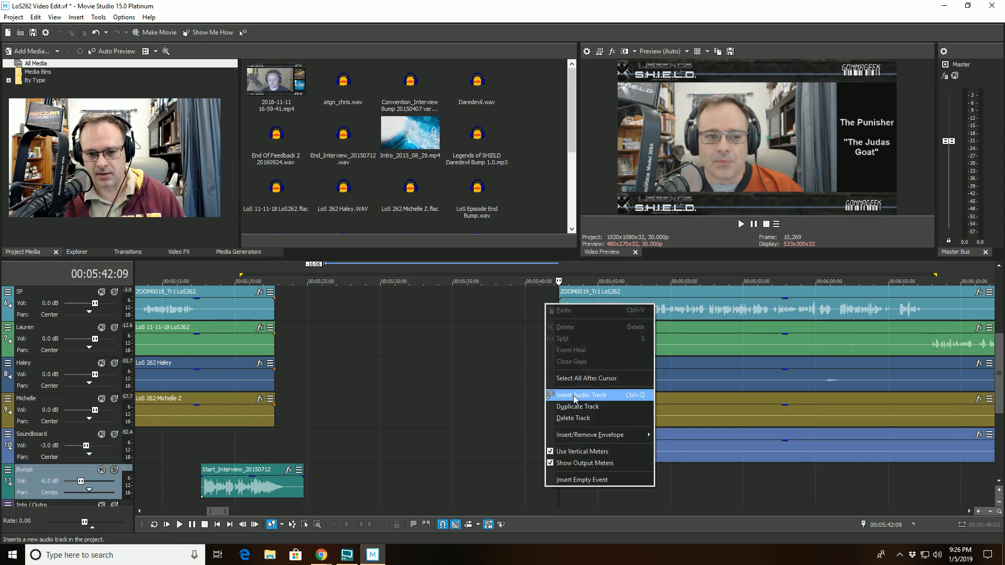
{"action": "left_click", "coordinate": [576, 378]}
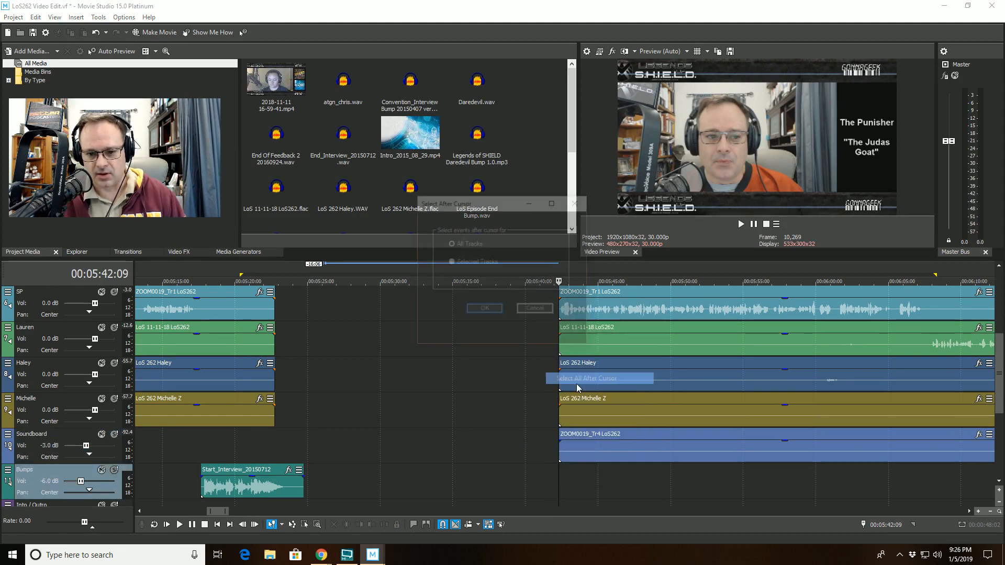
{"action": "left_click", "coordinate": [484, 311]}
{"action": "left_click_drag", "start_coordinate": [623, 314], "coordinate": [365, 313]}
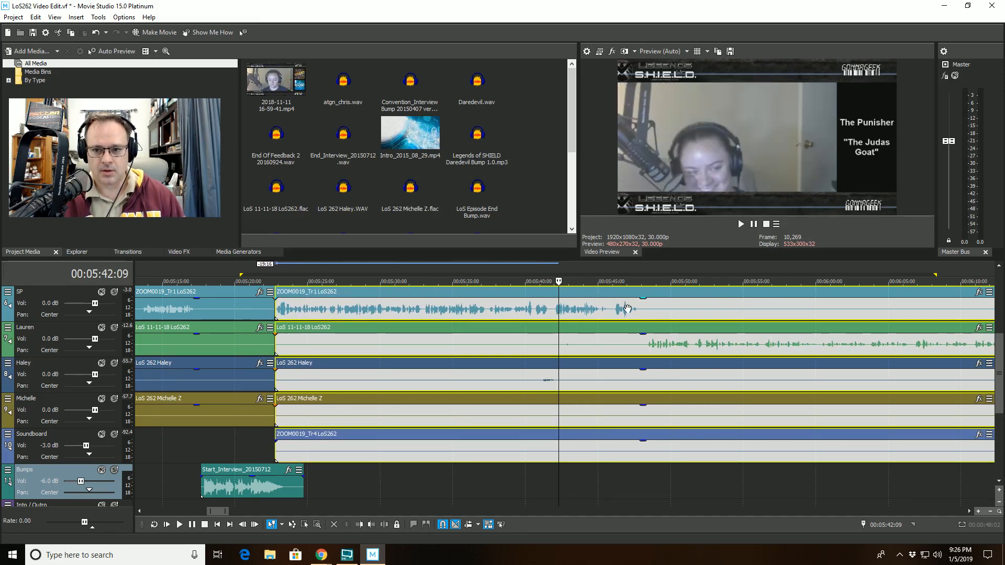
{"action": "scroll", "coordinate": [507, 436], "scroll_direction": "down", "scroll_amount": 4}
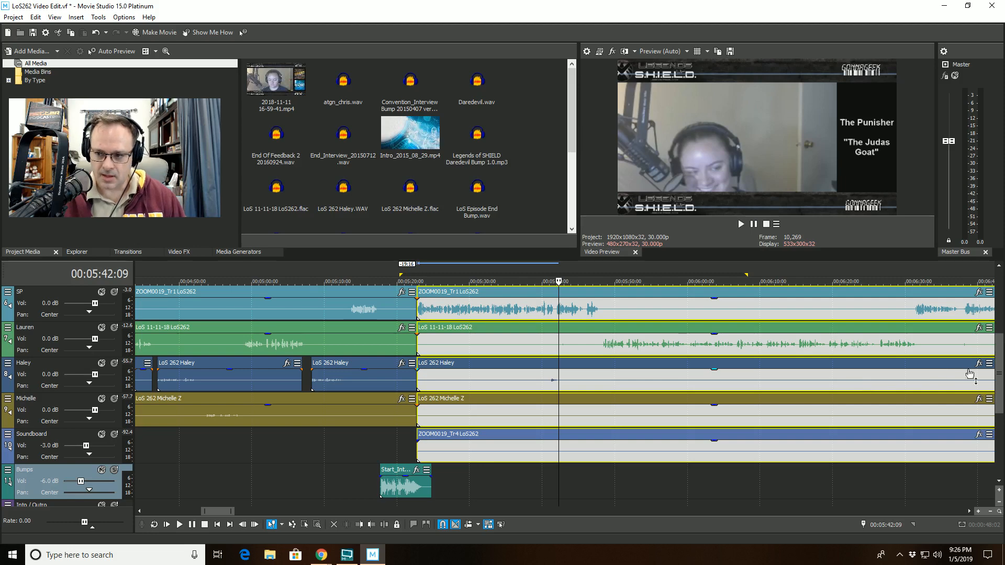
{"action": "scroll", "coordinate": [999, 365], "scroll_direction": "up", "scroll_amount": 5}
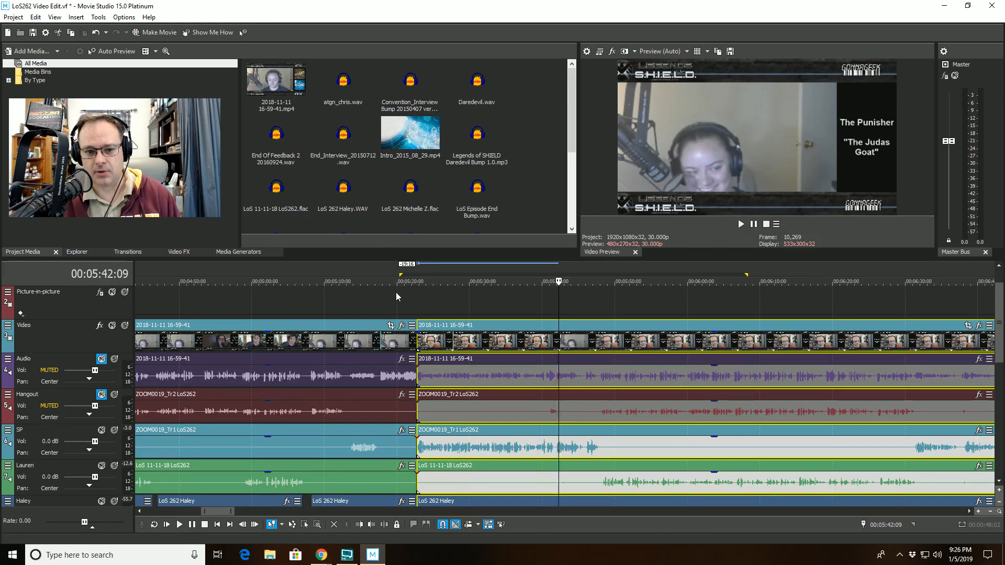
Step: Play the closed join from 00:05:21:19 to check how the logo cuts back to the host
{"action": "left_click", "coordinate": [259, 300]}
{"action": "scroll", "coordinate": [258, 301], "scroll_direction": "up", "scroll_amount": 3}
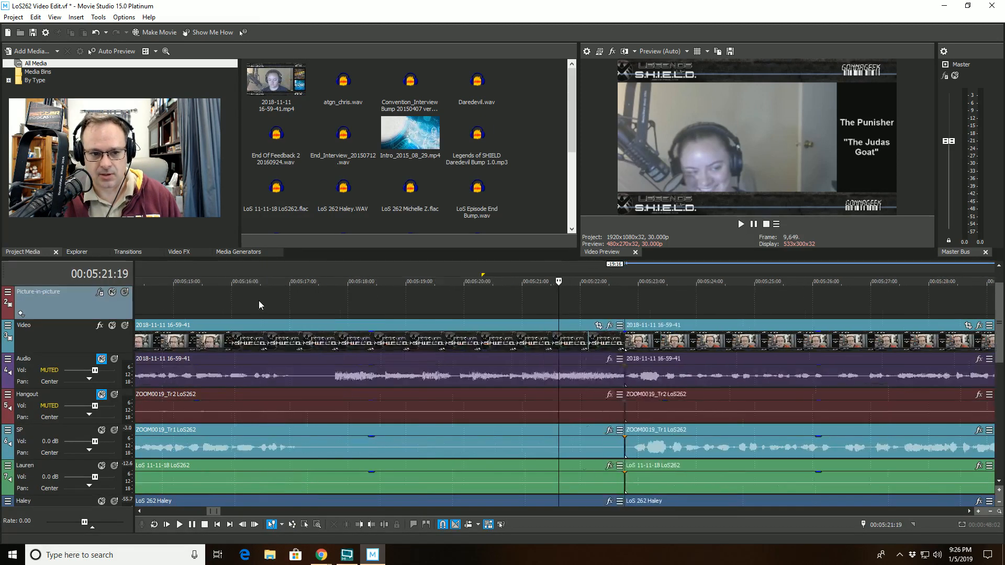
{"action": "scroll", "coordinate": [260, 300], "scroll_direction": "up", "scroll_amount": 1}
{"action": "key", "text": "space"}
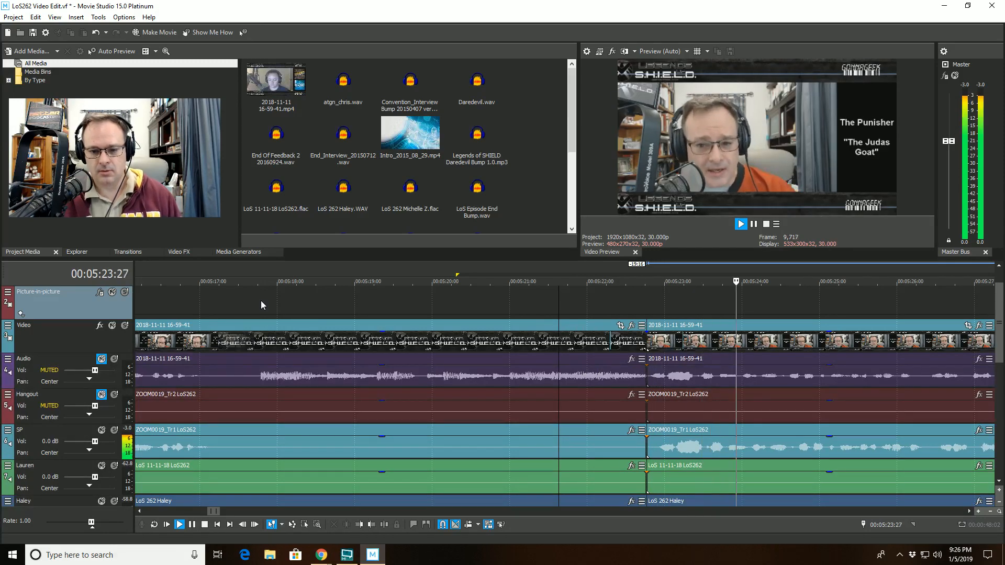
{"action": "key", "text": "space"}
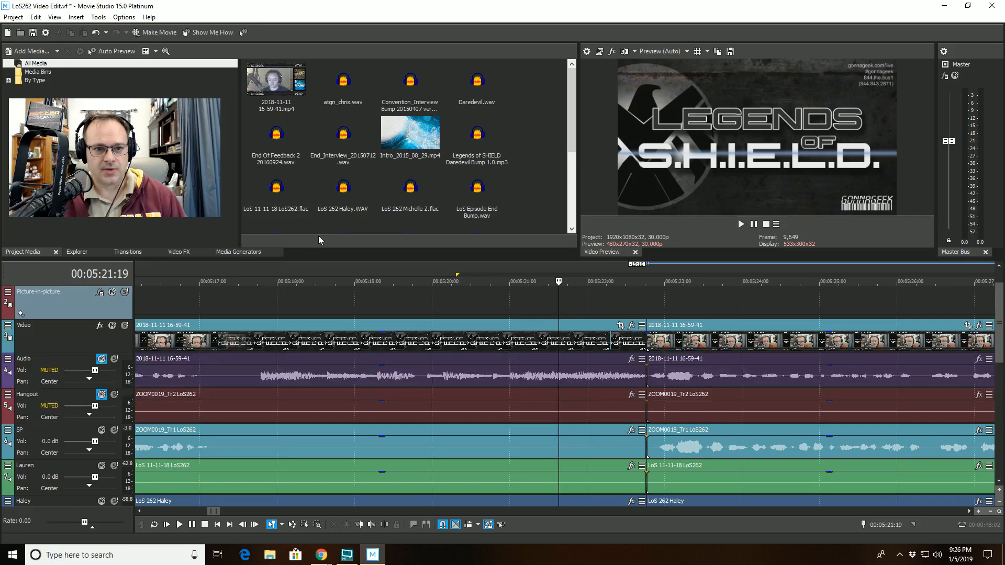
Step: Insert a video track above the Video track and place the los-alpha02-logo-1920x1080 (1) image on it over the join
{"action": "right_click", "coordinate": [74, 336]}
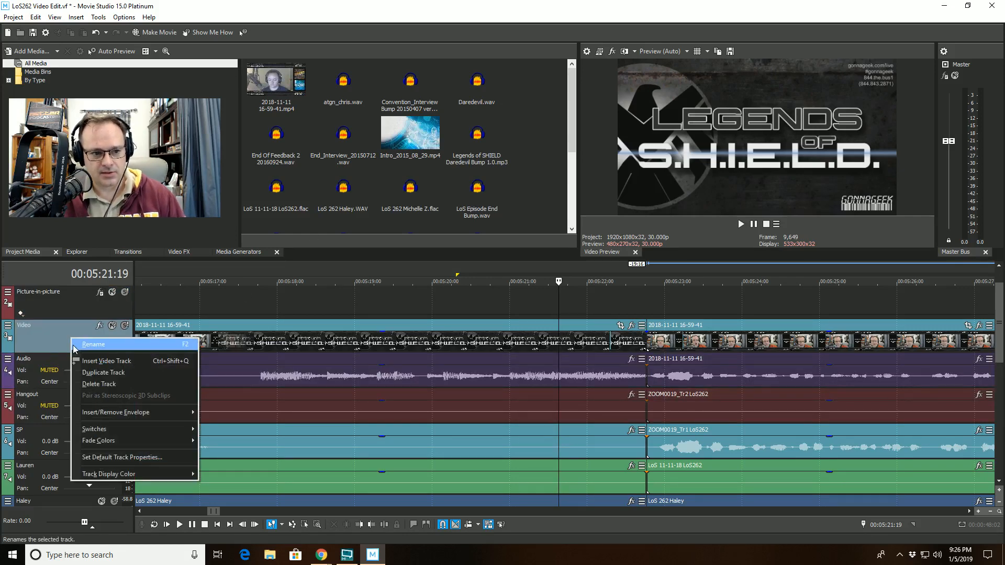
{"action": "left_click", "coordinate": [75, 359]}
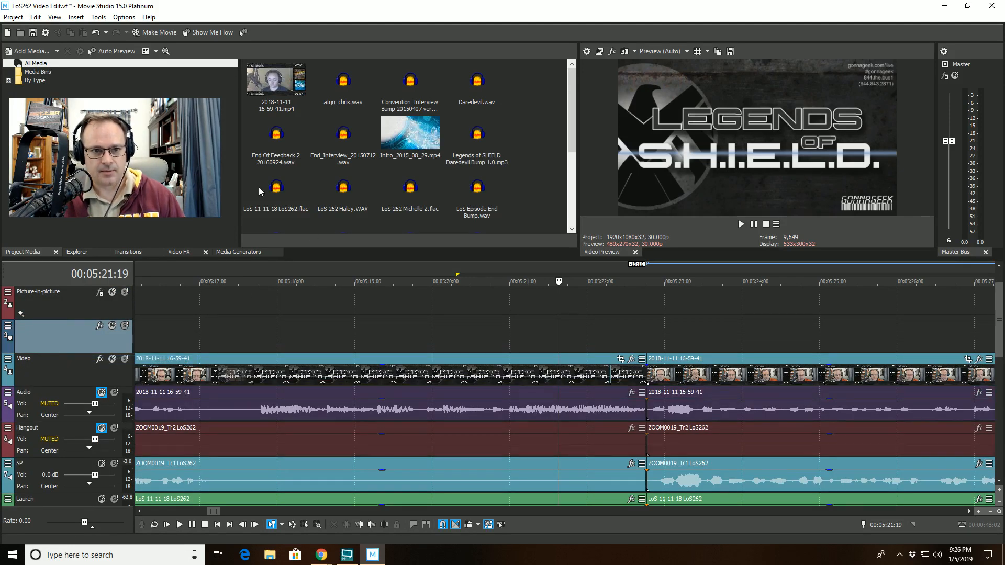
{"action": "scroll", "coordinate": [559, 209], "scroll_direction": "down", "scroll_amount": 3}
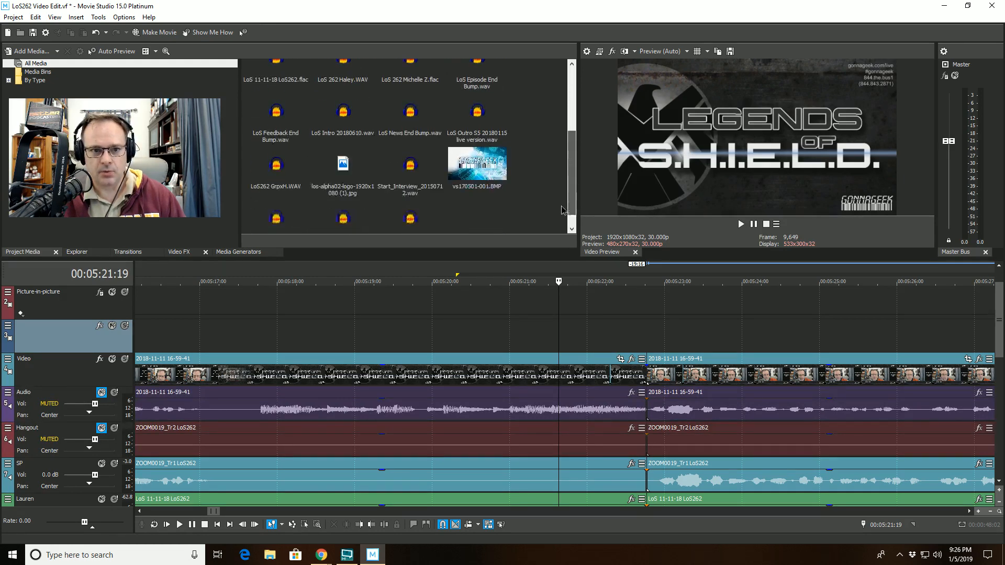
{"action": "scroll", "coordinate": [559, 221], "scroll_direction": "up", "scroll_amount": 3}
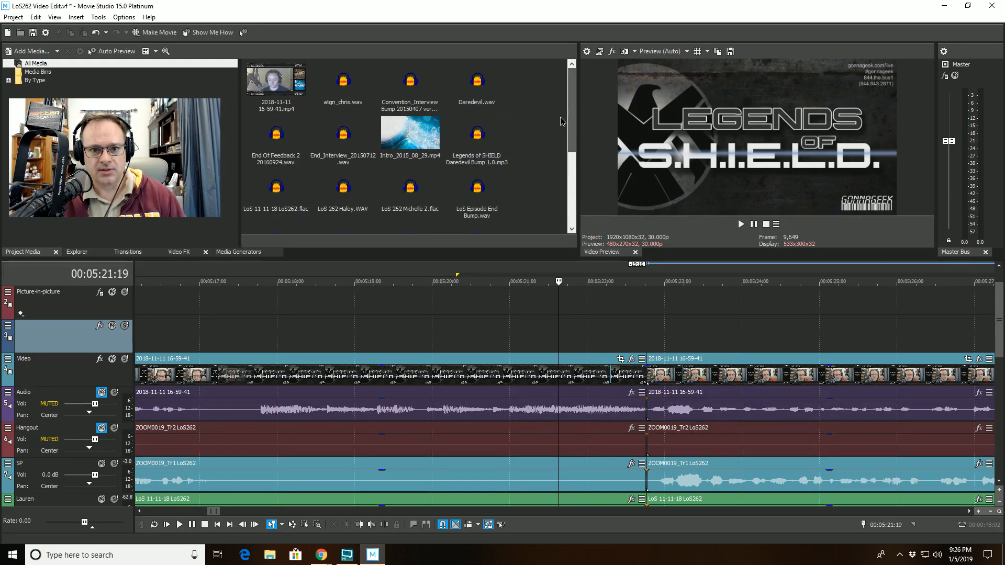
{"action": "scroll", "coordinate": [560, 133], "scroll_direction": "down", "scroll_amount": 3}
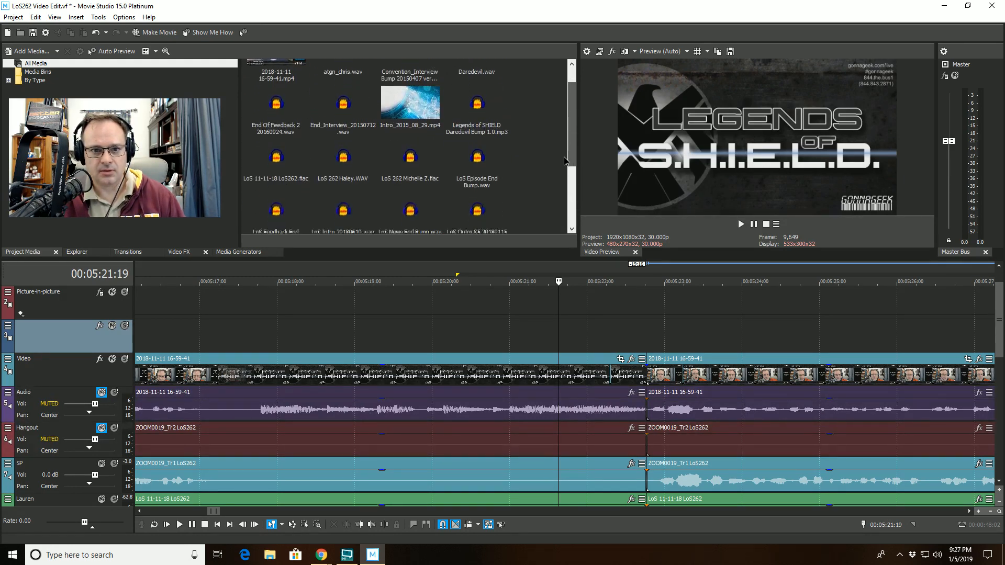
{"action": "left_click_drag", "start_coordinate": [343, 165], "coordinate": [294, 325]}
Step: Trim the logo image's start to 00:05:20:06 and give it a fade-in and a fade-out of about 15 frames each
{"action": "left_click", "coordinate": [447, 327]}
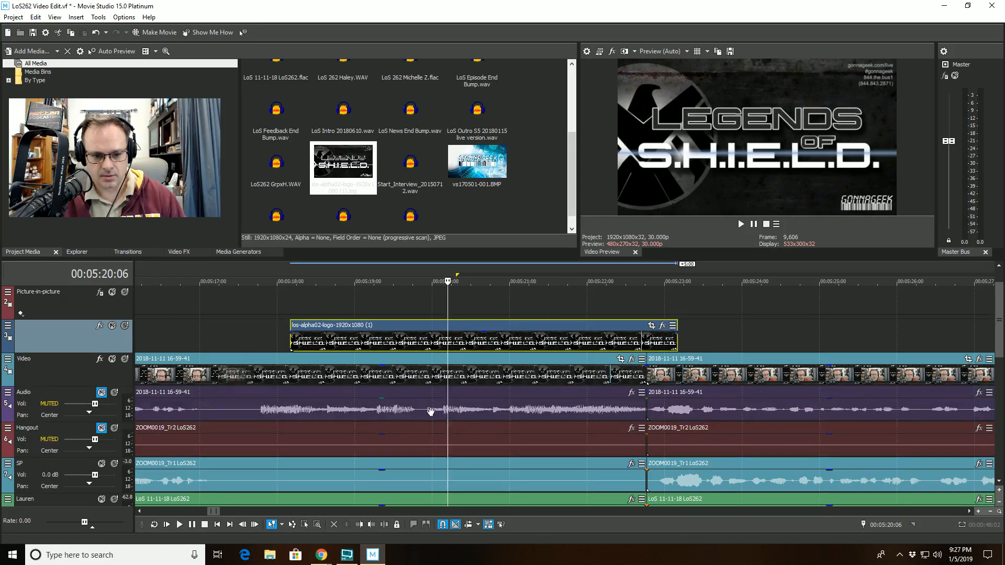
{"action": "left_click", "coordinate": [358, 525]}
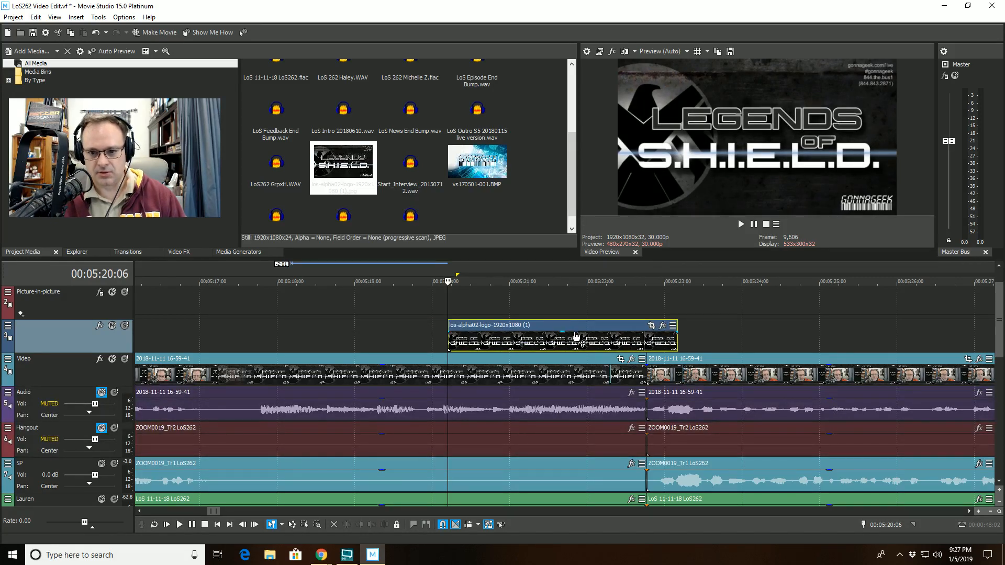
{"action": "left_click", "coordinate": [646, 300]}
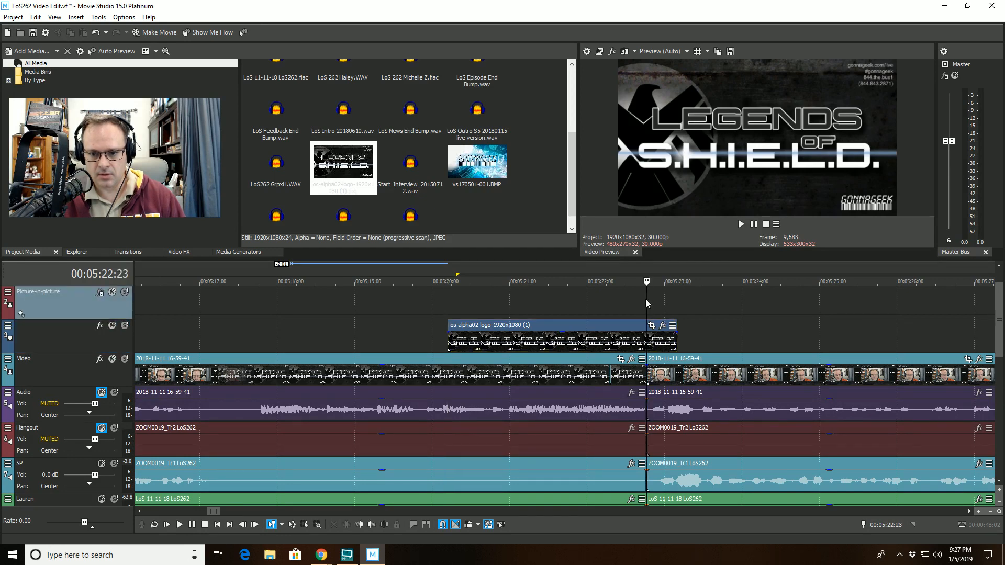
{"action": "scroll", "coordinate": [613, 310], "scroll_direction": "up", "scroll_amount": 5}
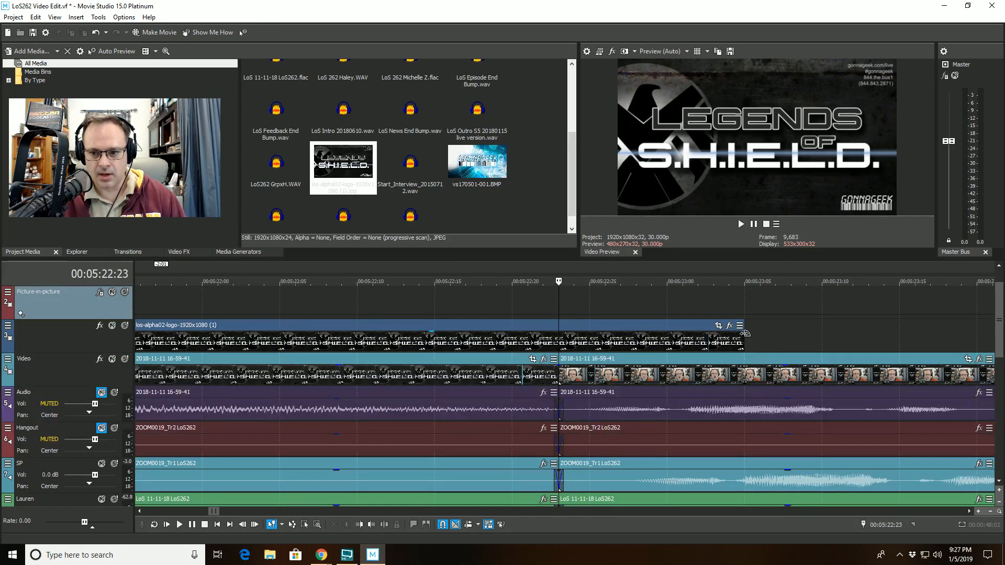
{"action": "left_click_drag", "start_coordinate": [746, 333], "coordinate": [516, 331]}
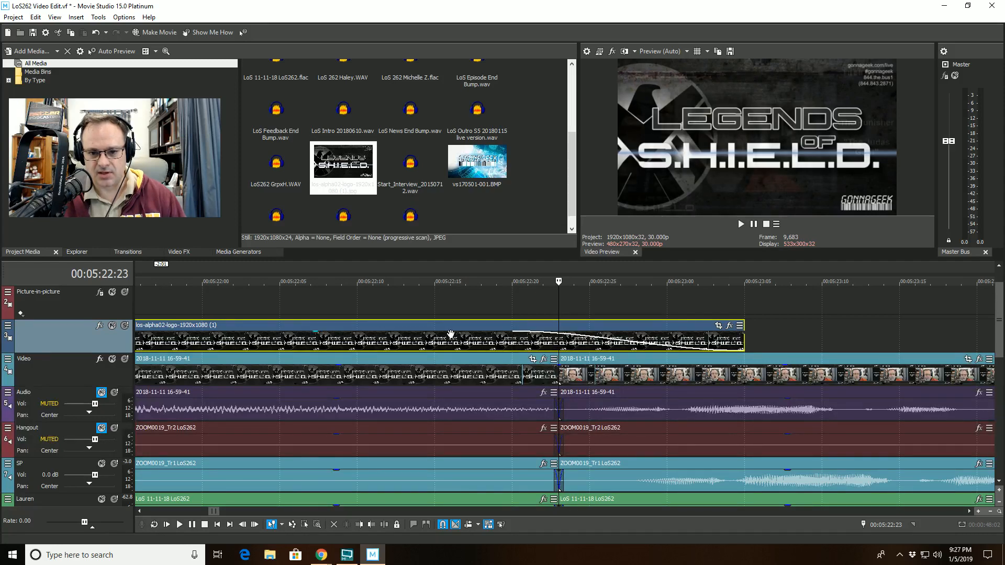
{"action": "scroll", "coordinate": [451, 336], "scroll_direction": "down", "scroll_amount": 3}
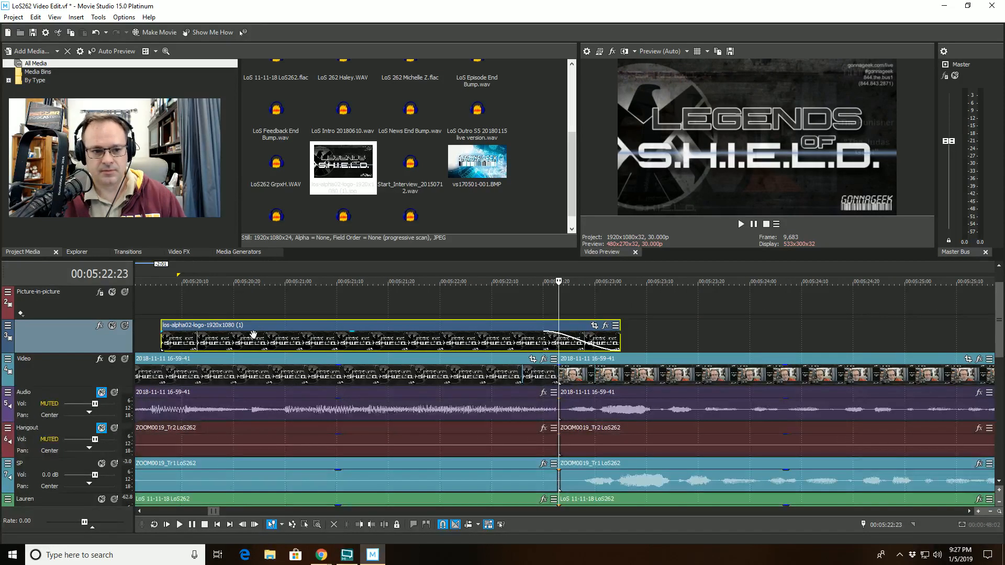
{"action": "left_click_drag", "start_coordinate": [160, 332], "coordinate": [241, 332]}
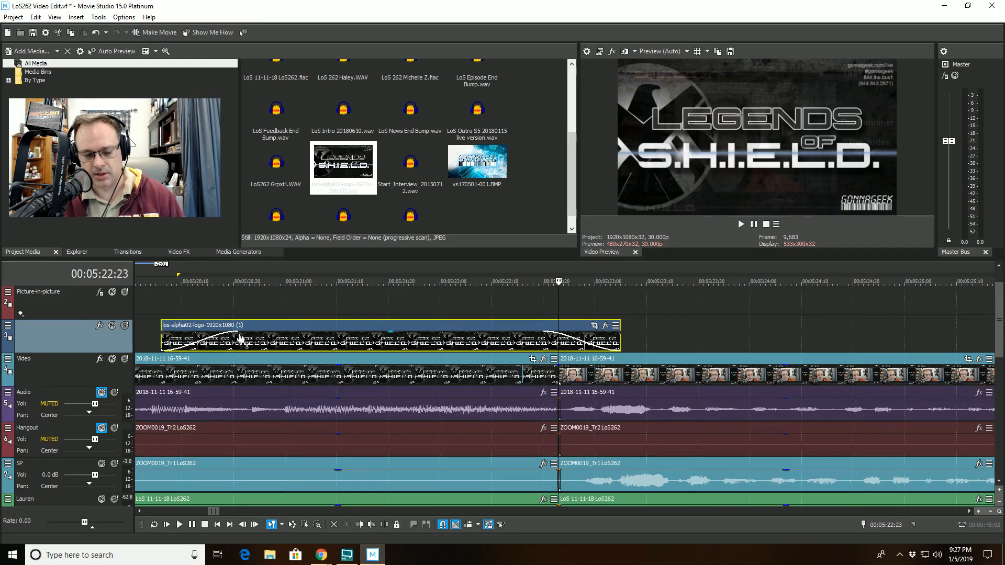
{"action": "scroll", "coordinate": [312, 388], "scroll_direction": "down", "scroll_amount": 2}
{"action": "scroll", "coordinate": [312, 389], "scroll_direction": "down", "scroll_amount": 2}
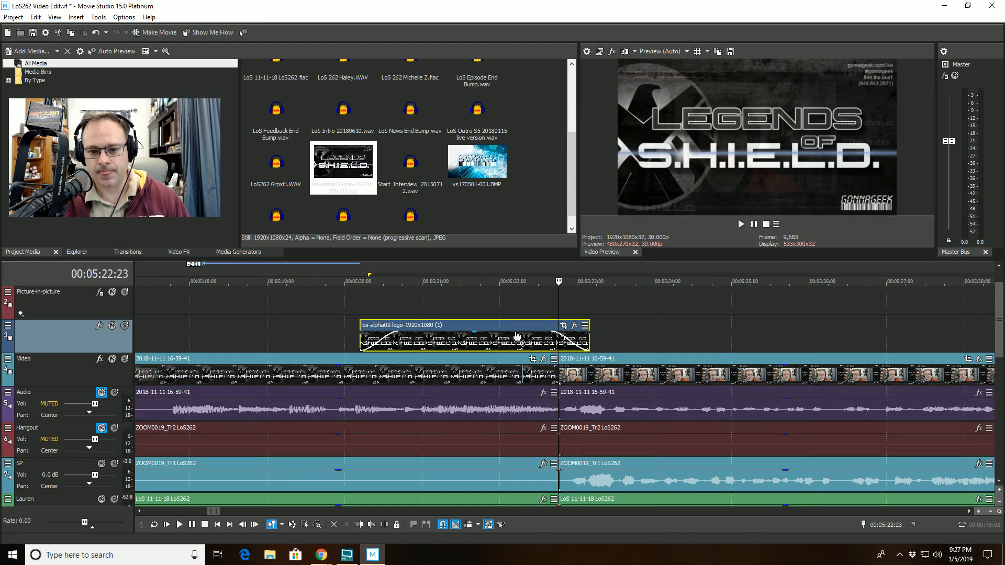
Step: Play the logo transition from 00:05:19:02 to check the fades over the join
{"action": "left_click", "coordinate": [327, 279]}
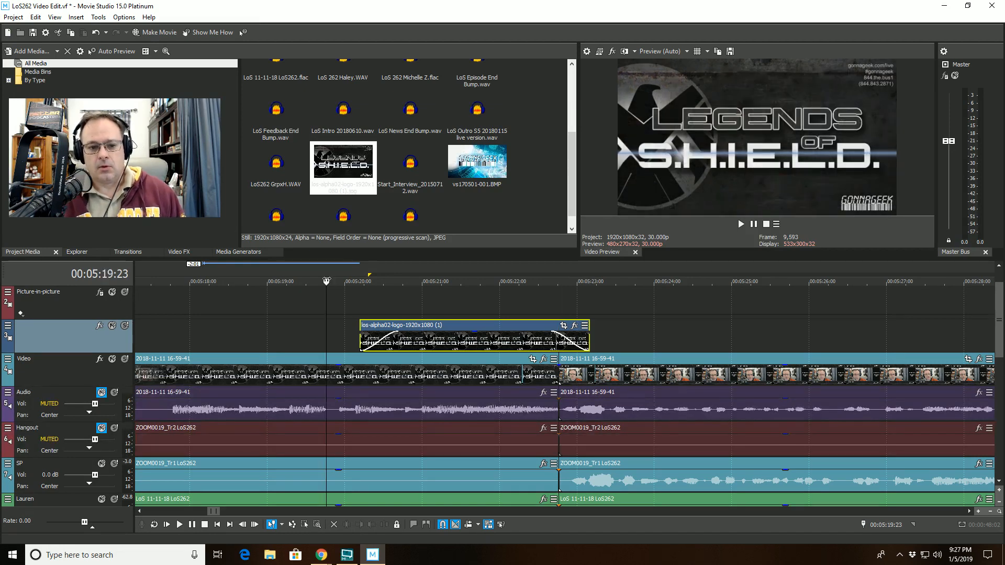
{"action": "left_click", "coordinate": [273, 281]}
{"action": "key", "text": "space"}
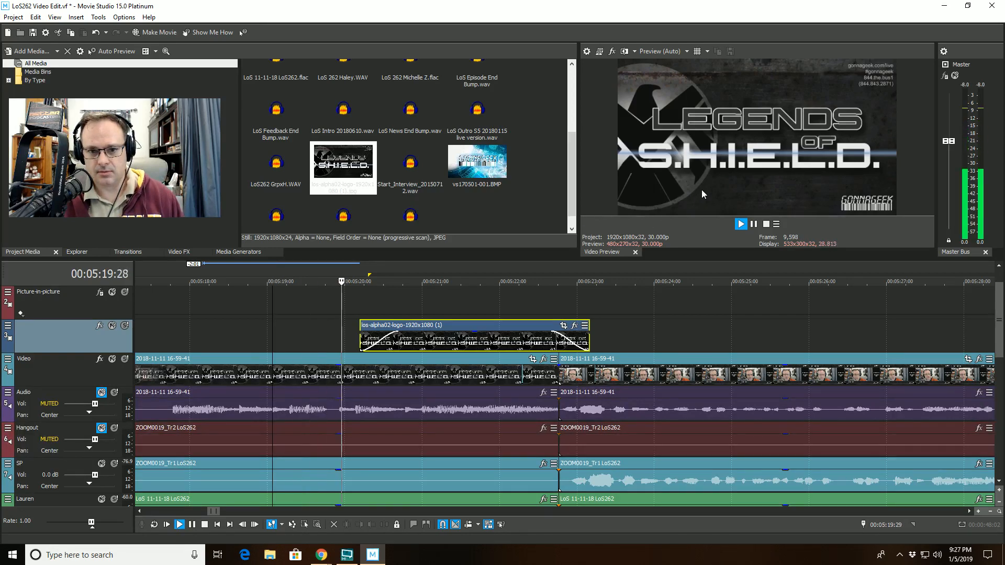
{"action": "key", "text": "space"}
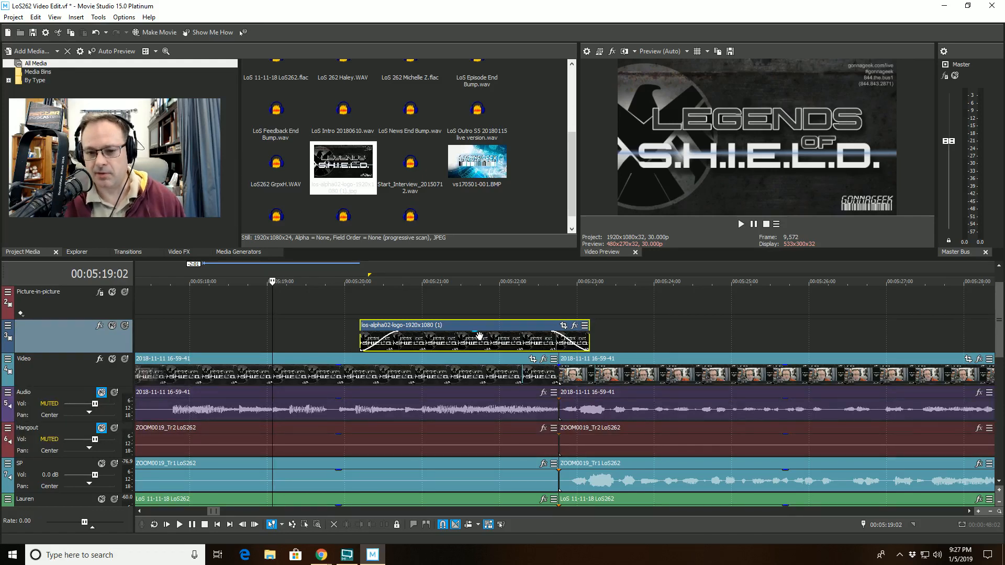
Step: Shift the logo image about 3 frames forward in time so its fade-out covers more of the host's clip
{"action": "left_click", "coordinate": [549, 303]}
{"action": "scroll", "coordinate": [548, 307], "scroll_direction": "up", "scroll_amount": 5}
{"action": "left_click_drag", "start_coordinate": [621, 325], "coordinate": [660, 334]}
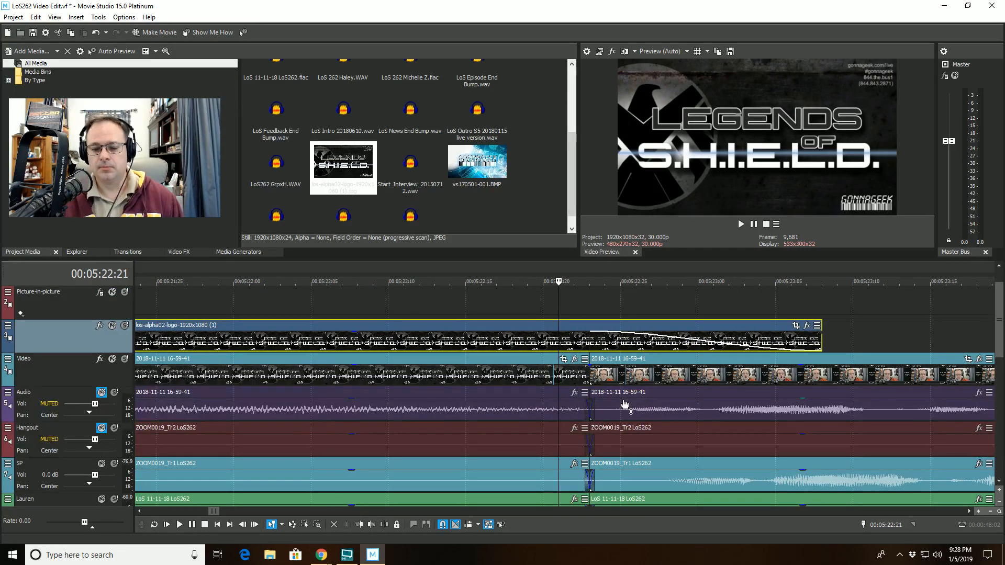
{"action": "scroll", "coordinate": [624, 403], "scroll_direction": "down", "scroll_amount": 4}
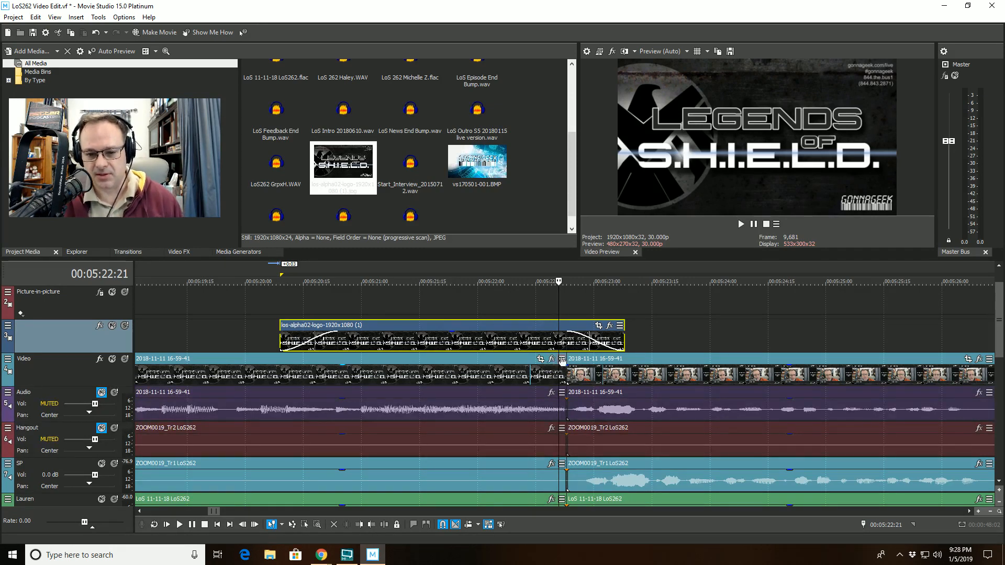
Step: Play the shifted logo fade-out twice from 00:05:21:28 to check the transition back to the host
{"action": "left_click", "coordinate": [469, 282]}
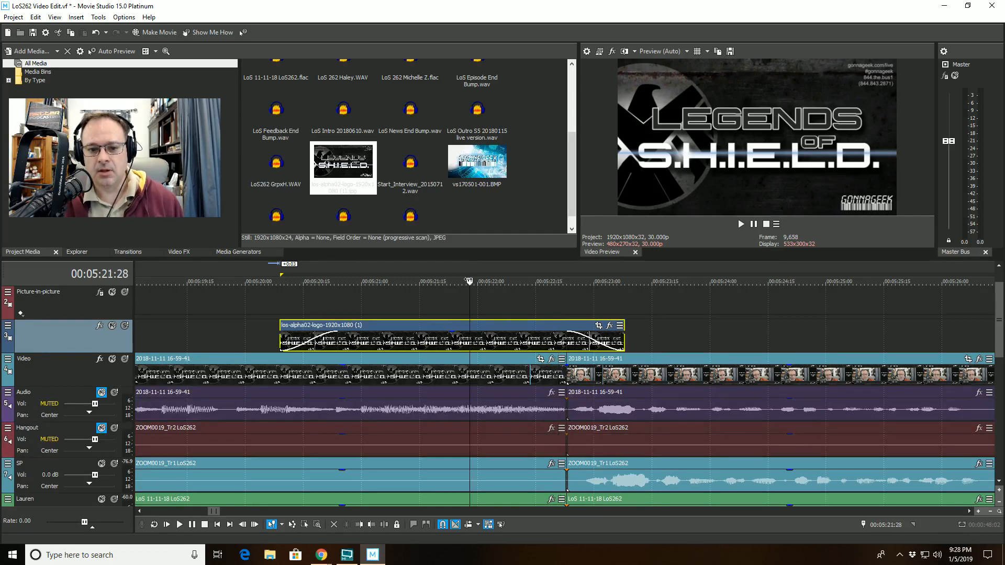
{"action": "key", "text": "space"}
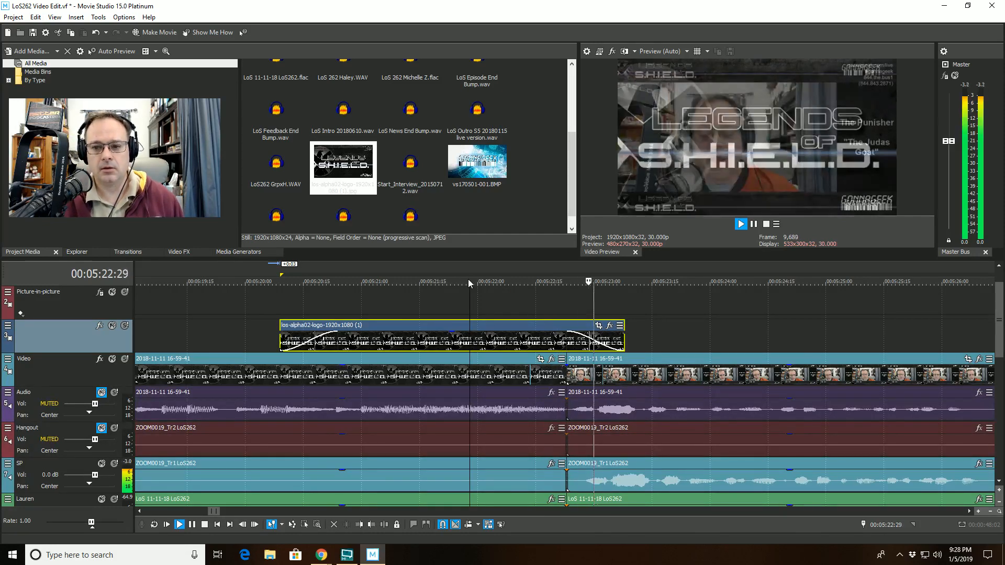
{"action": "key", "text": "space"}
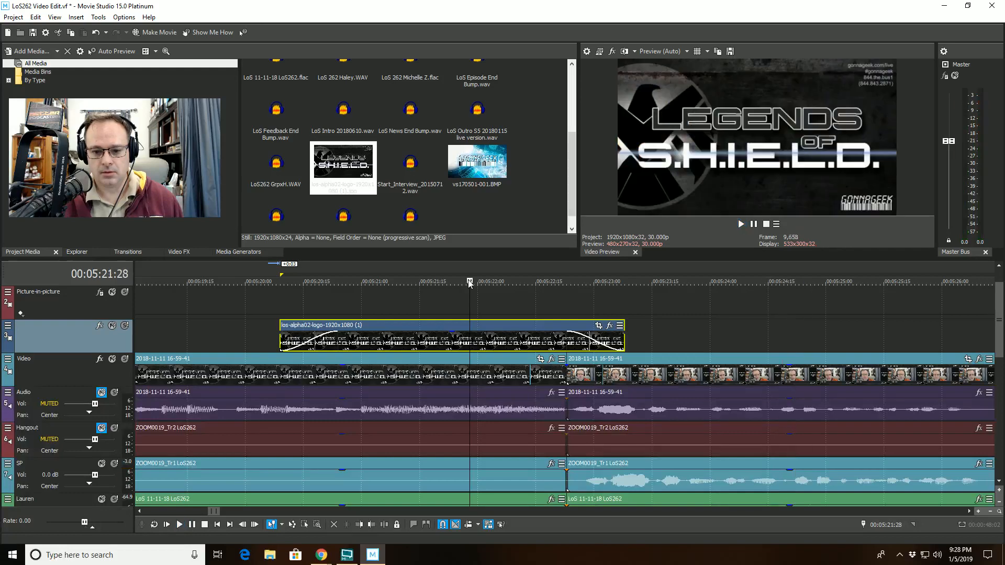
{"action": "key", "text": "space"}
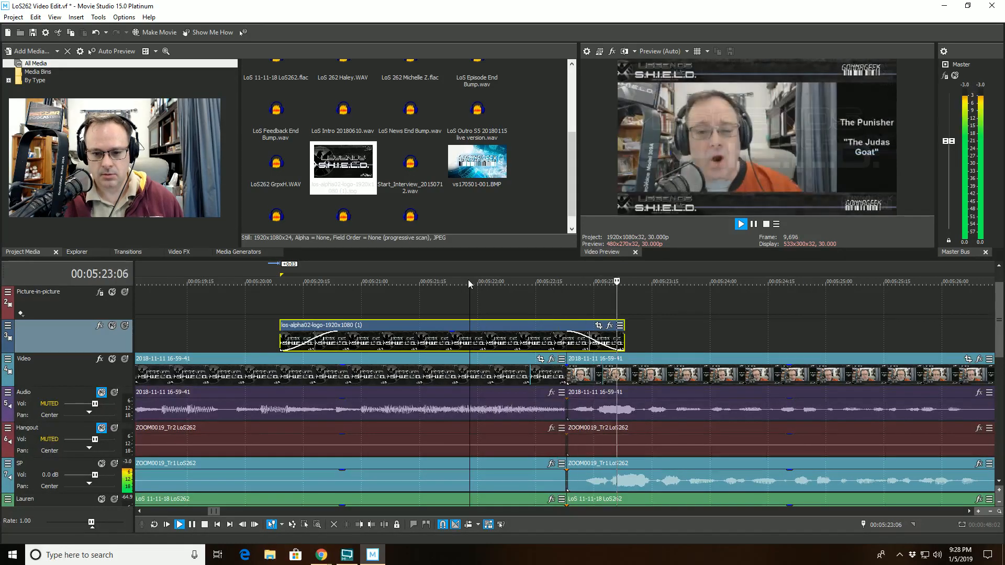
Step: Give the SP track's clip after the join a fade-in of about 22 frames, auditioning it from 00:05:20:21
{"action": "key", "text": "space"}
{"action": "scroll", "coordinate": [467, 279], "scroll_direction": "down", "scroll_amount": 3}
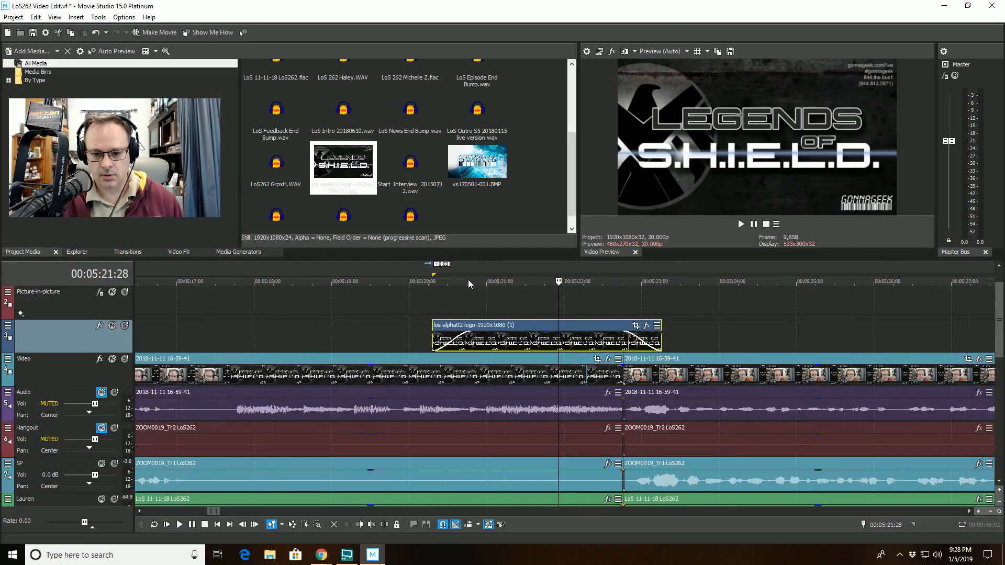
{"action": "scroll", "coordinate": [627, 390], "scroll_direction": "up", "scroll_amount": 2}
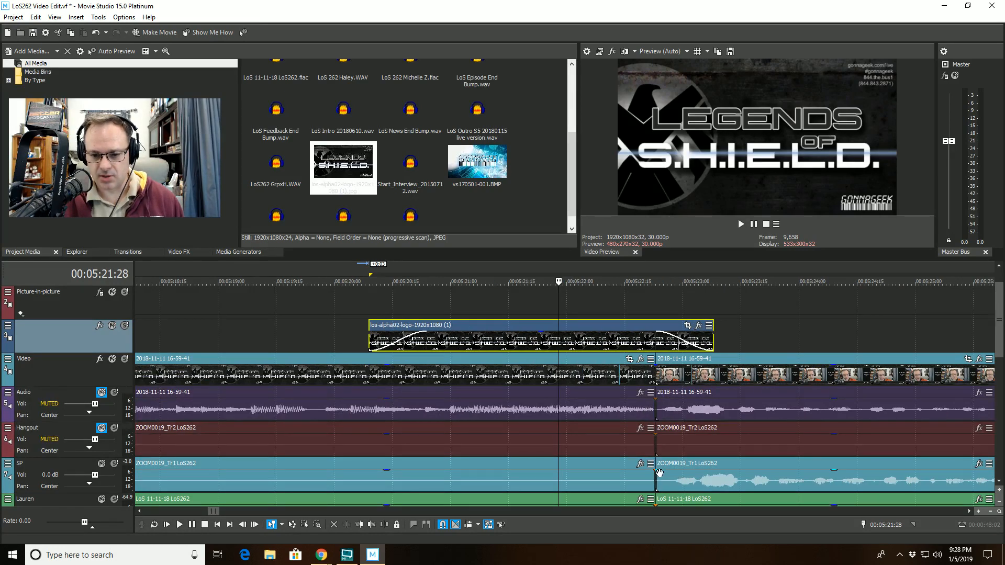
{"action": "left_click_drag", "start_coordinate": [658, 469], "coordinate": [693, 464]}
{"action": "left_click", "coordinate": [415, 280]}
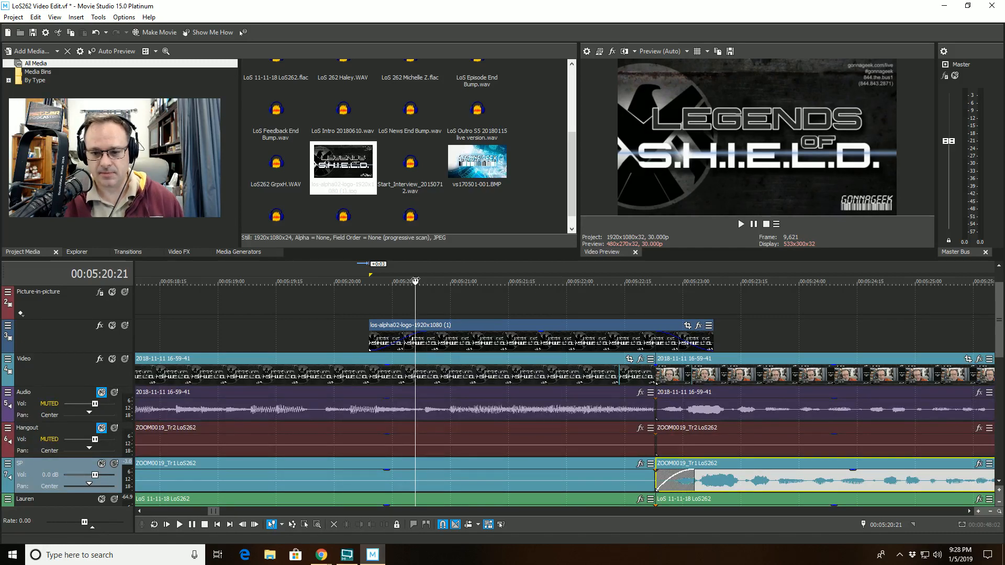
{"action": "key", "text": "space"}
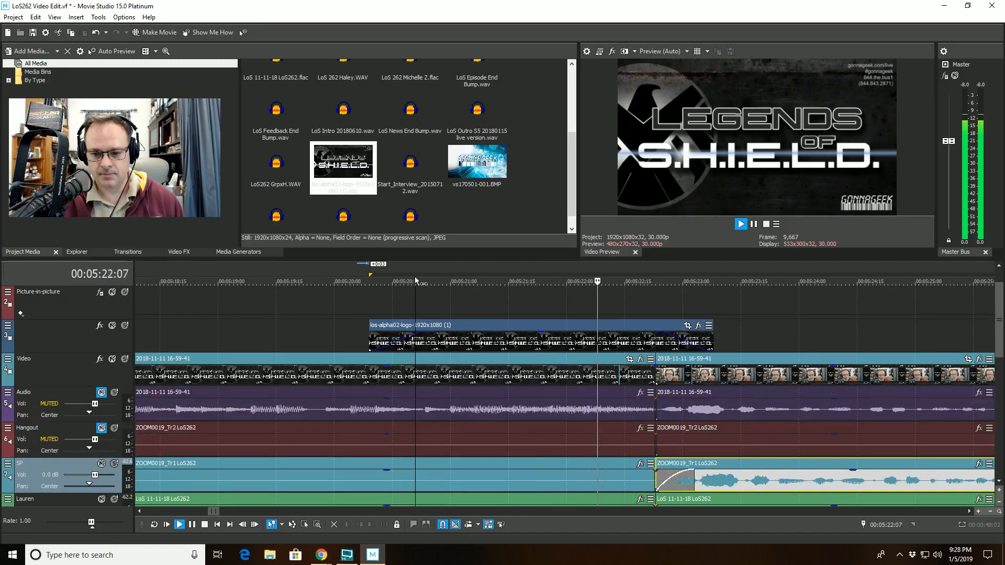
{"action": "key", "text": "space"}
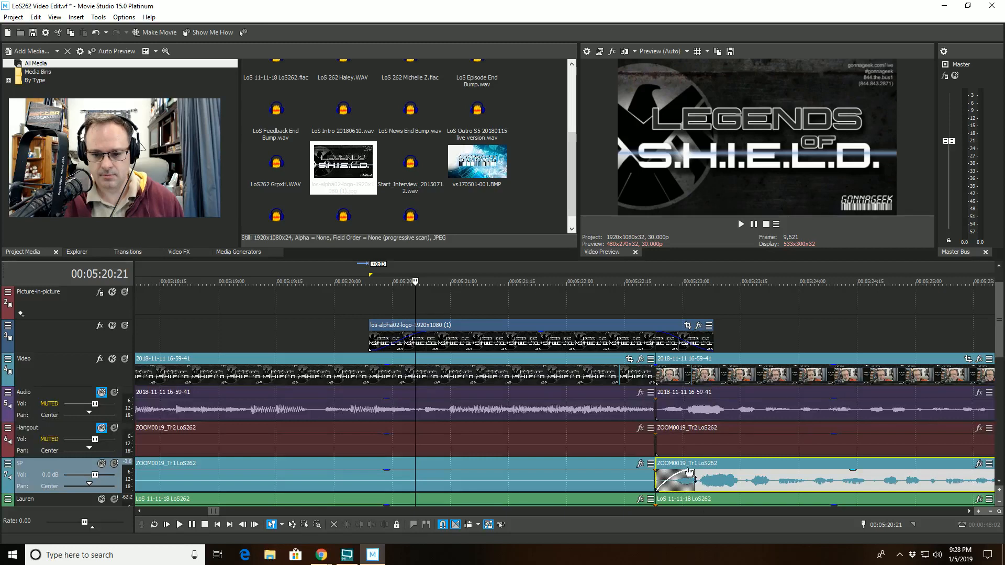
{"action": "left_click_drag", "start_coordinate": [692, 465], "coordinate": [739, 465]}
{"action": "key", "text": "space"}
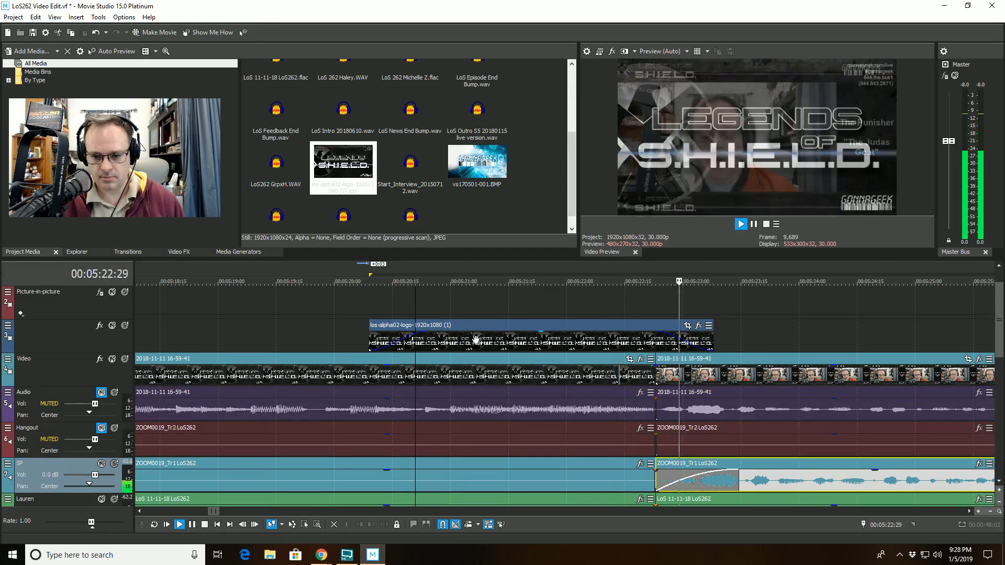
{"action": "key", "text": "space"}
Step: Play the edit from 00:05:04:14 to check how the video and audio tracks run across the join
{"action": "scroll", "coordinate": [594, 440], "scroll_direction": "down", "scroll_amount": 5}
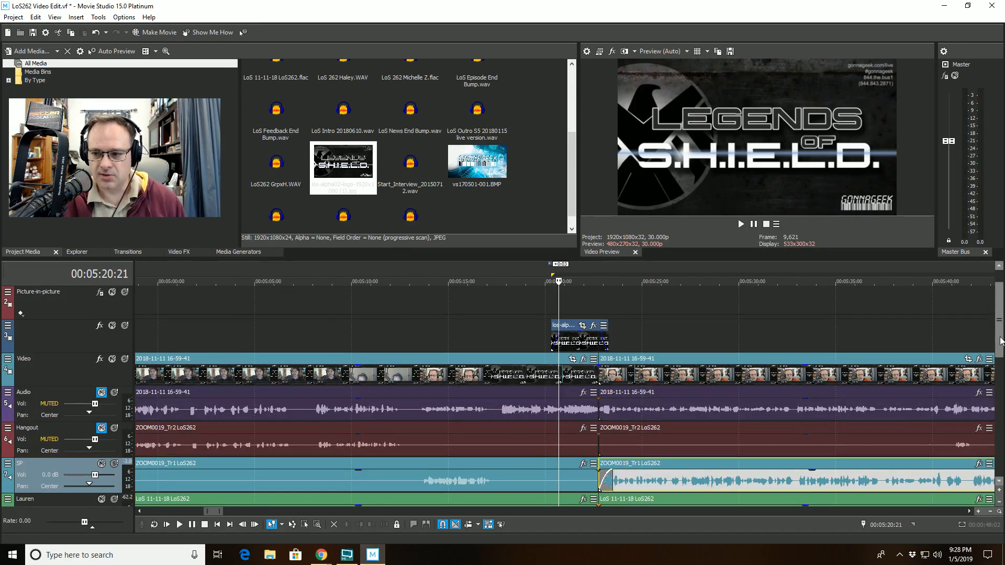
{"action": "scroll", "coordinate": [996, 366], "scroll_direction": "down", "scroll_amount": 3}
{"action": "scroll", "coordinate": [996, 382], "scroll_direction": "down", "scroll_amount": 2}
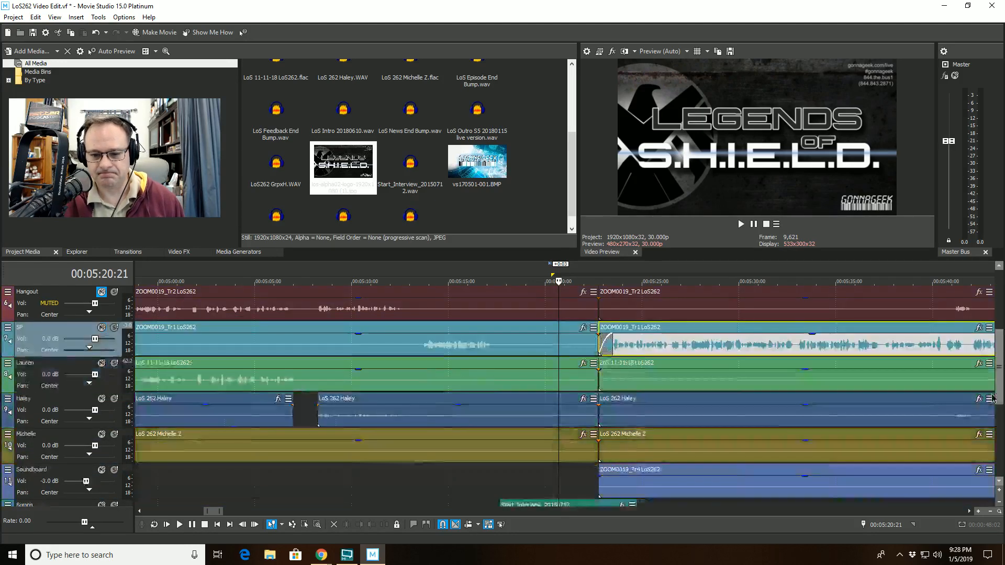
{"action": "scroll", "coordinate": [996, 388], "scroll_direction": "up", "scroll_amount": 2}
{"action": "scroll", "coordinate": [997, 393], "scroll_direction": "down", "scroll_amount": 2}
{"action": "scroll", "coordinate": [996, 396], "scroll_direction": "down", "scroll_amount": 1}
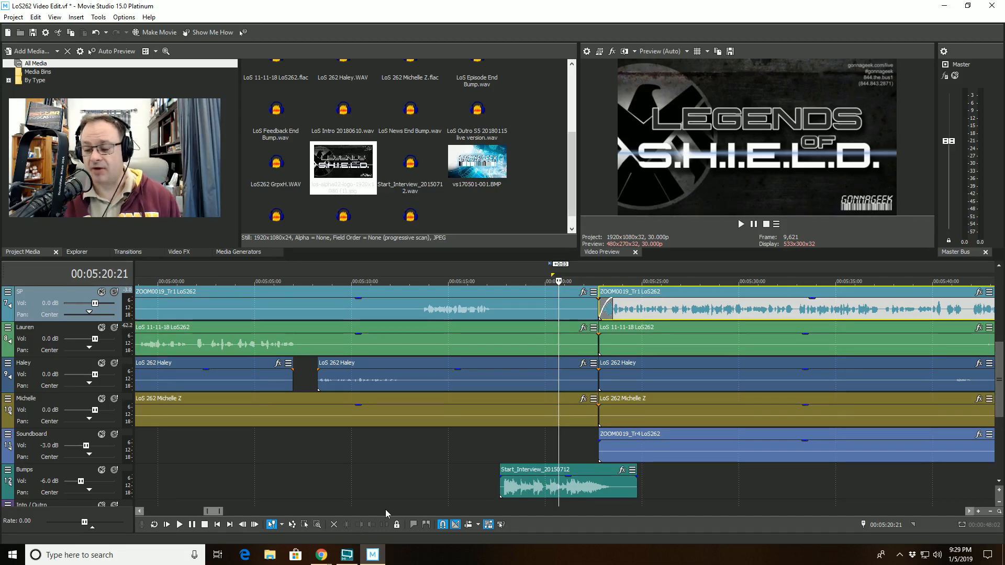
{"action": "left_click", "coordinate": [243, 436]}
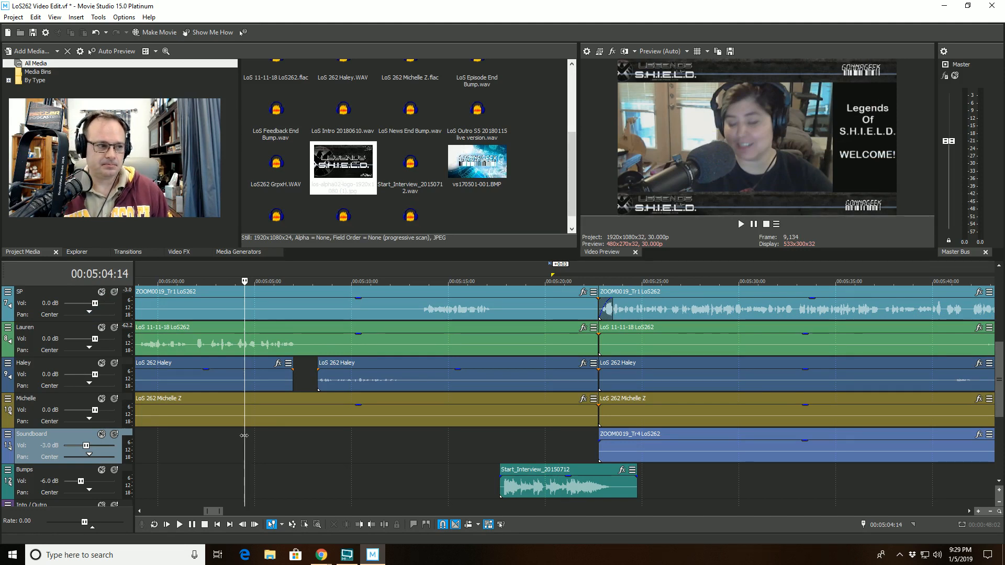
{"action": "key", "text": "space"}
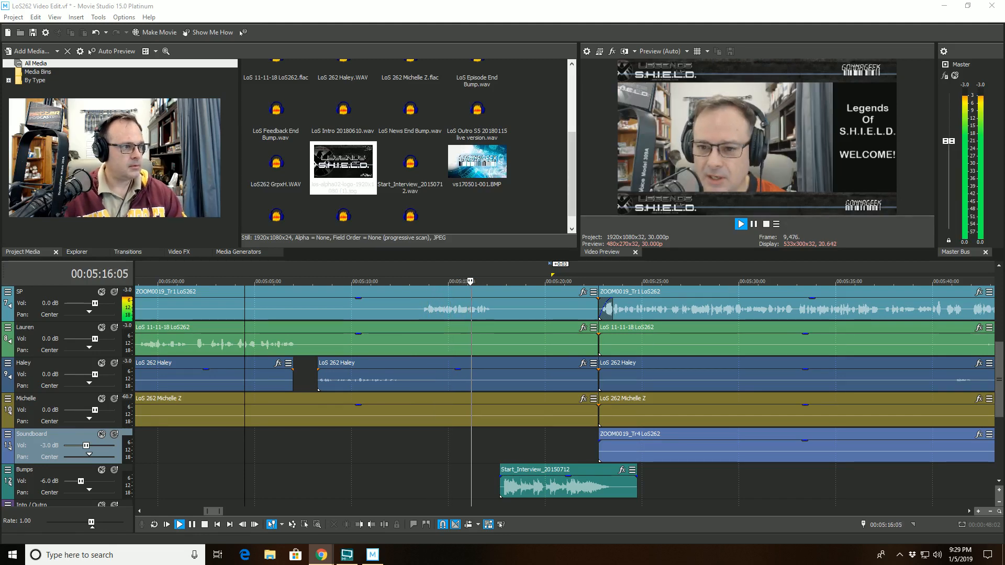
{"action": "key", "text": "alt+Tab"}
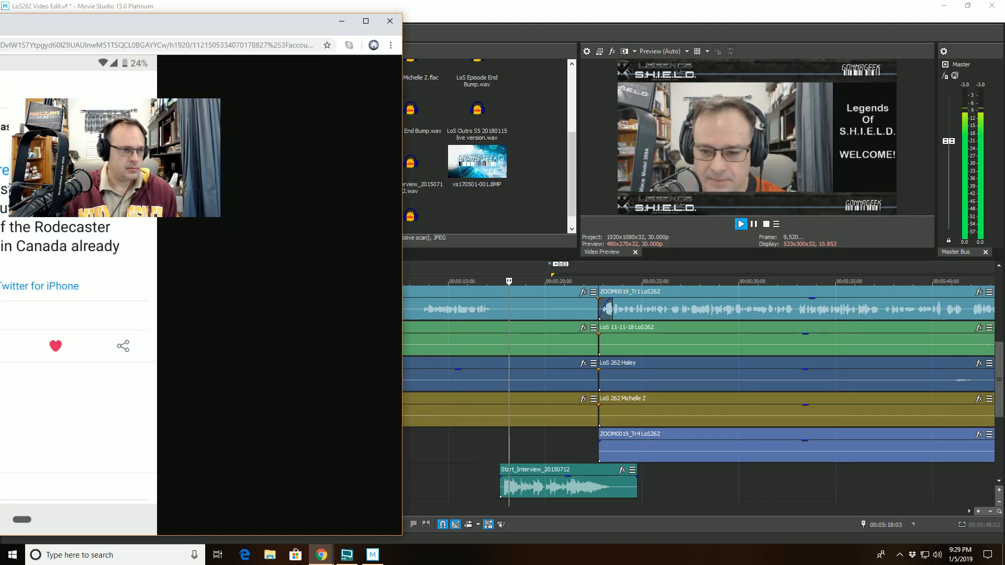
{"action": "key", "text": "alt+Tab"}
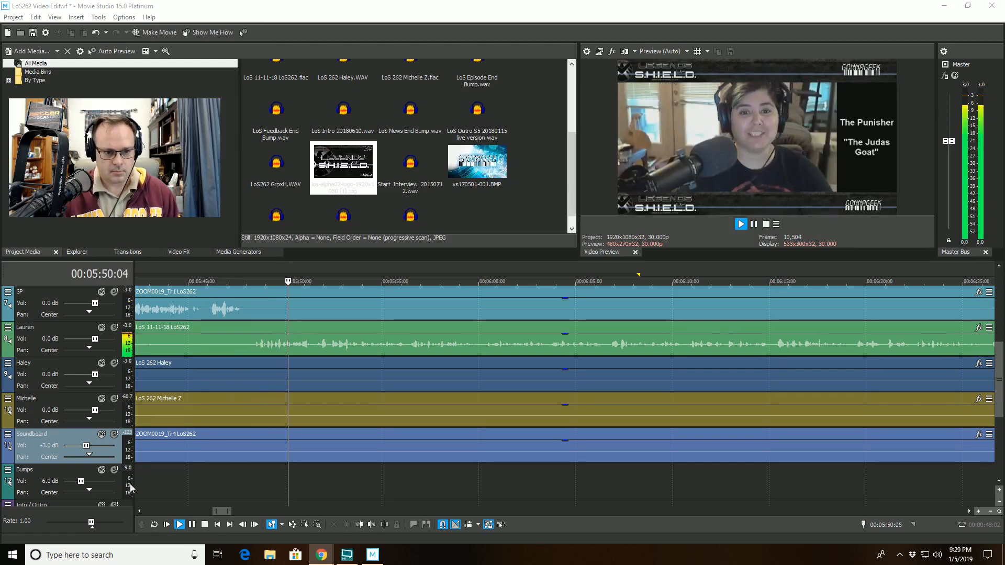
Step: Play the passage after the join from 00:05:21:24 and trim the start of track 9's clip to 00:05:31:12
{"action": "scroll", "coordinate": [205, 449], "scroll_direction": "down", "scroll_amount": 5}
{"action": "left_click", "coordinate": [348, 506]}
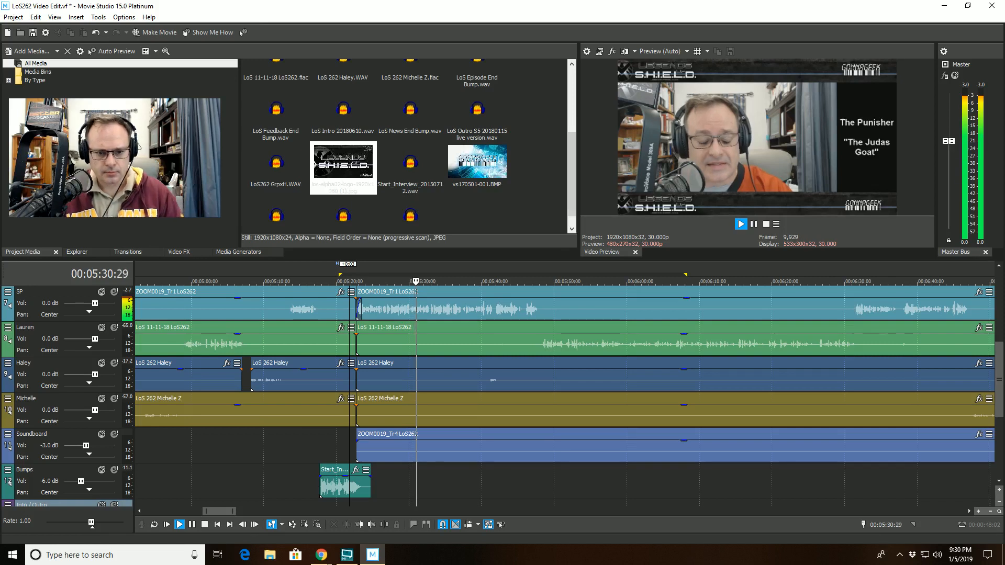
{"action": "key", "text": "space"}
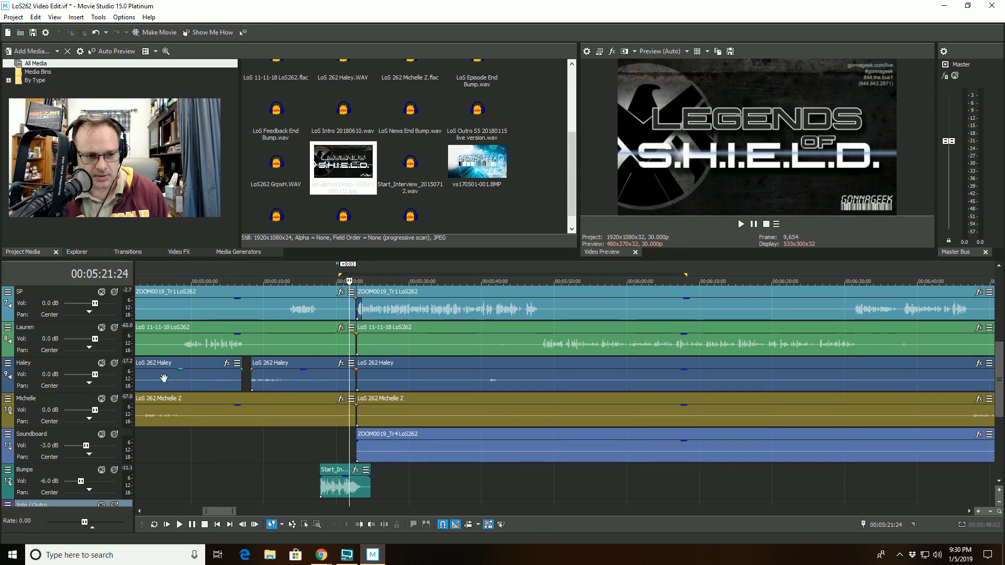
{"action": "key", "text": "space"}
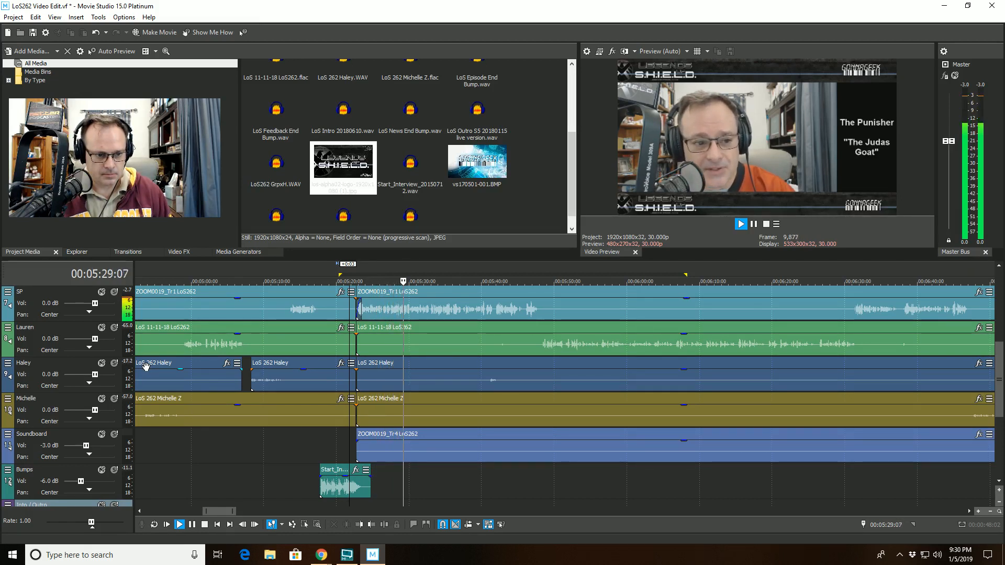
{"action": "left_click", "coordinate": [419, 376]}
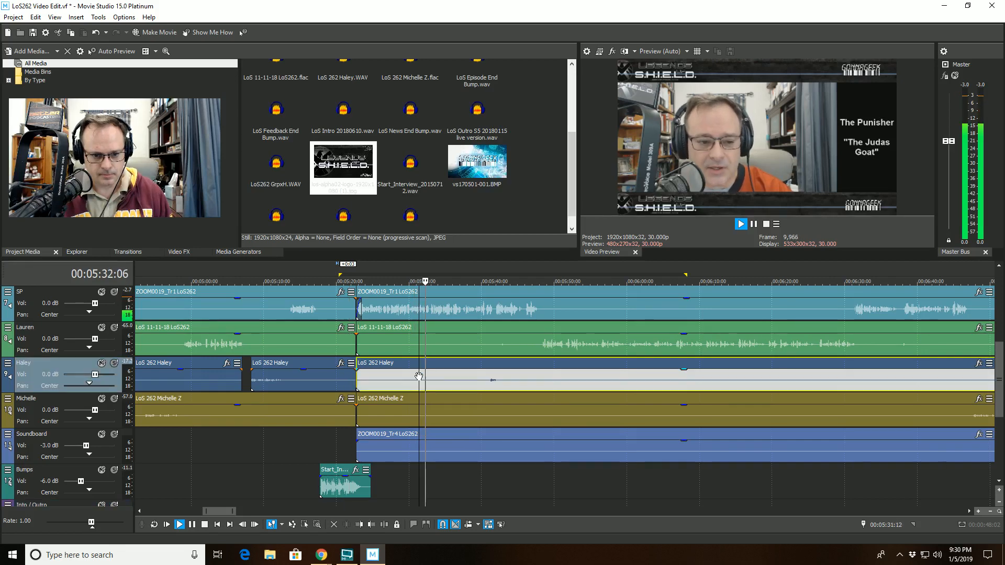
{"action": "left_click", "coordinate": [357, 526]}
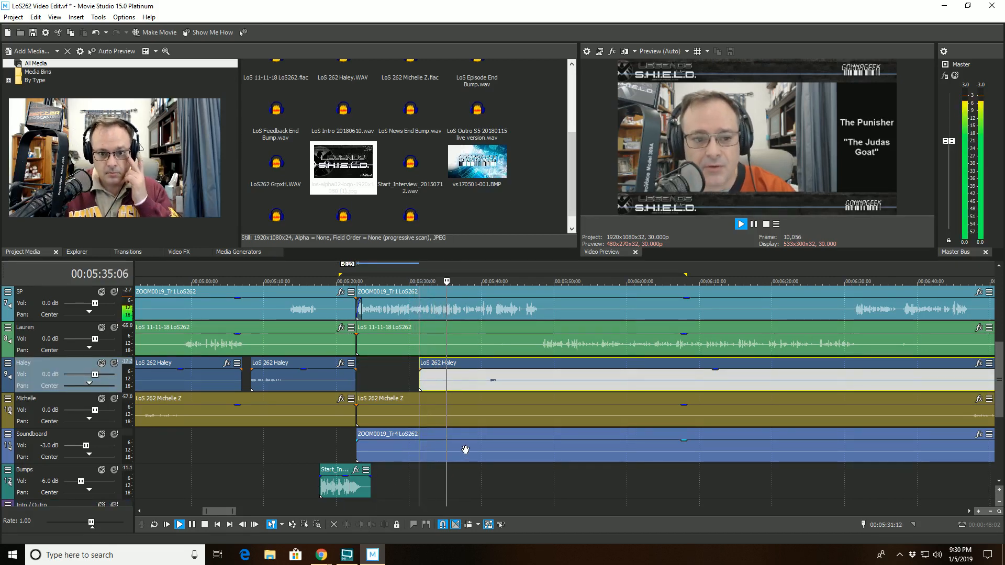
Step: Listen through the discussion after the join while examining the track waveforms, and stop playback with the cursor at 00:05:56:20
{"action": "scroll", "coordinate": [464, 451], "scroll_direction": "up", "scroll_amount": 2}
{"action": "left_click", "coordinate": [642, 477]}
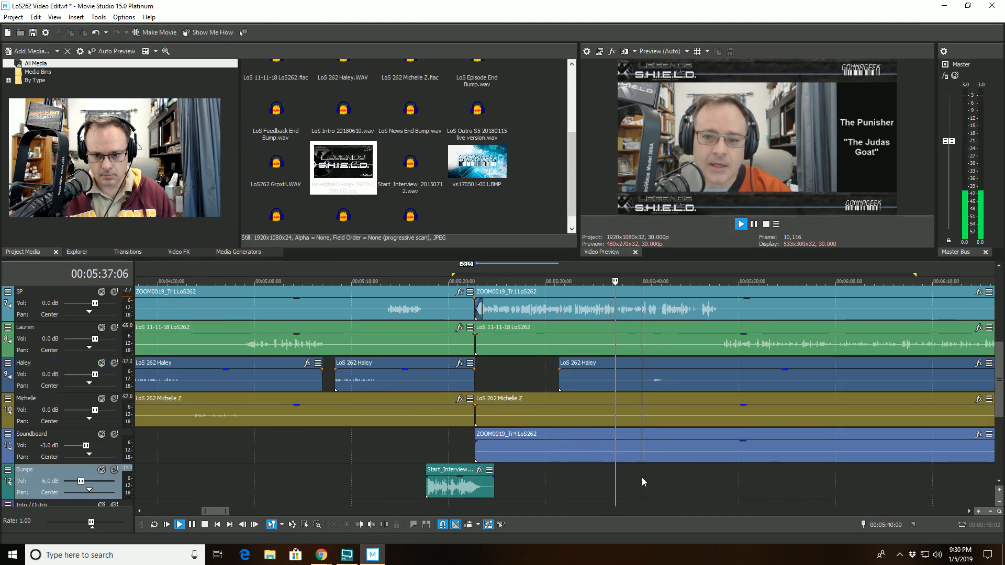
{"action": "scroll", "coordinate": [642, 478], "scroll_direction": "up", "scroll_amount": 3}
{"action": "scroll", "coordinate": [642, 478], "scroll_direction": "down", "scroll_amount": 3}
{"action": "scroll", "coordinate": [626, 472], "scroll_direction": "up", "scroll_amount": 3}
{"action": "scroll", "coordinate": [623, 475], "scroll_direction": "down", "scroll_amount": 2}
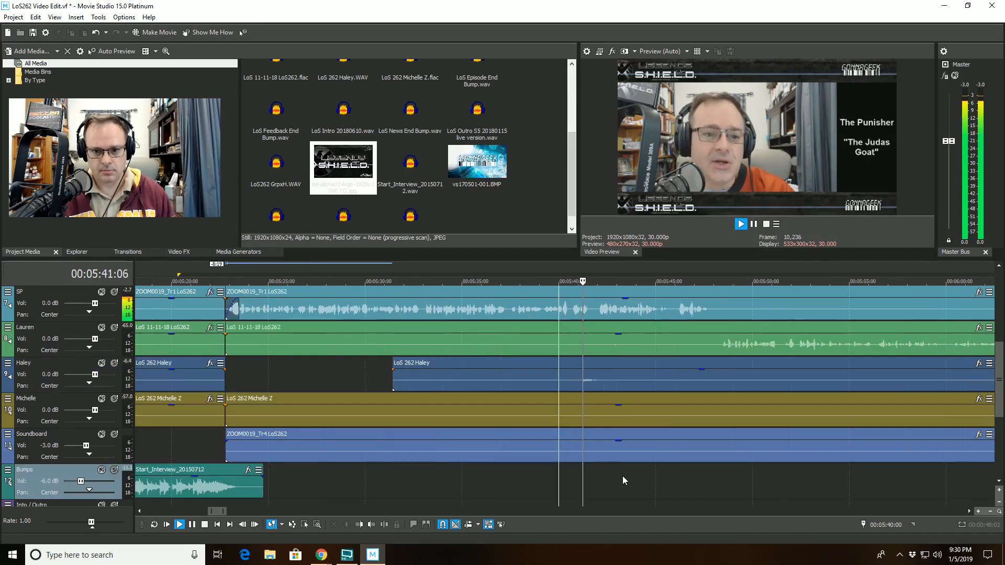
{"action": "scroll", "coordinate": [621, 477], "scroll_direction": "down", "scroll_amount": 1}
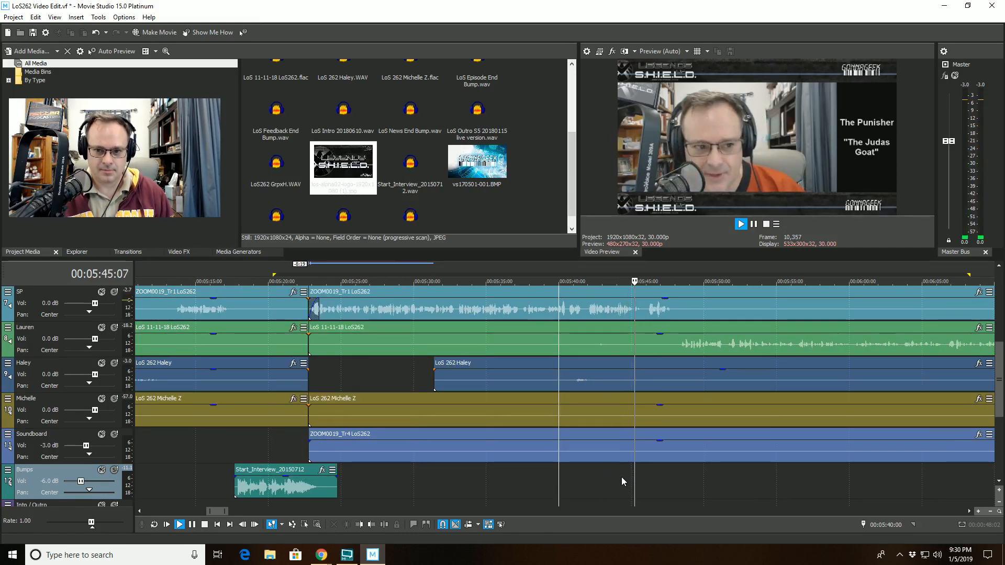
{"action": "scroll", "coordinate": [631, 481], "scroll_direction": "up", "scroll_amount": 1}
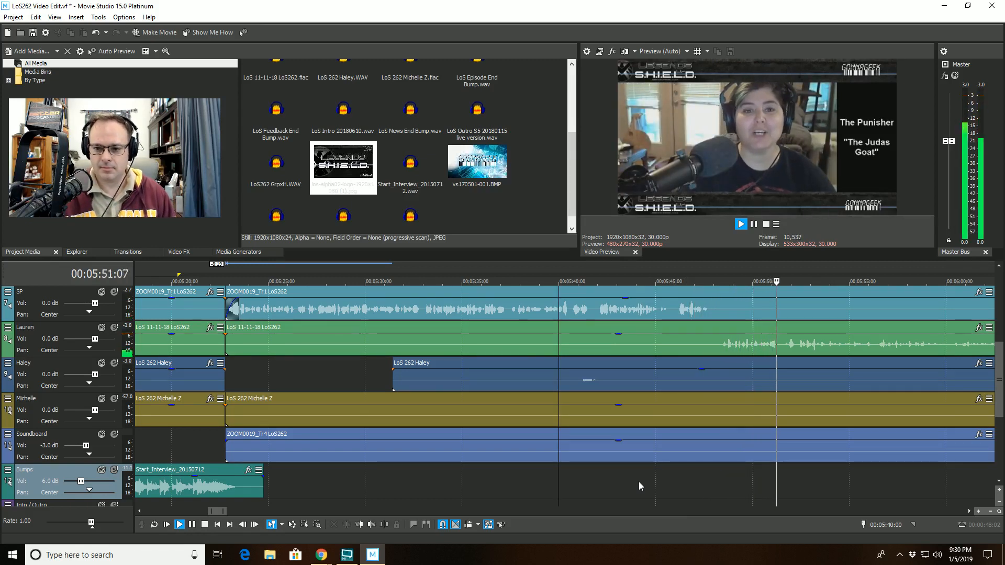
{"action": "scroll", "coordinate": [639, 486], "scroll_direction": "down", "scroll_amount": 1}
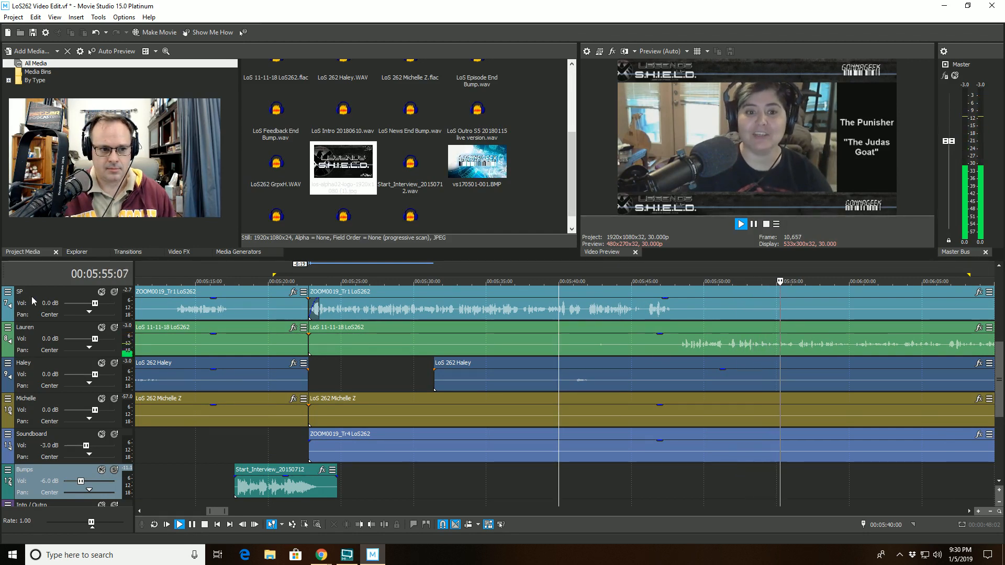
{"action": "scroll", "coordinate": [903, 401], "scroll_direction": "down", "scroll_amount": 2}
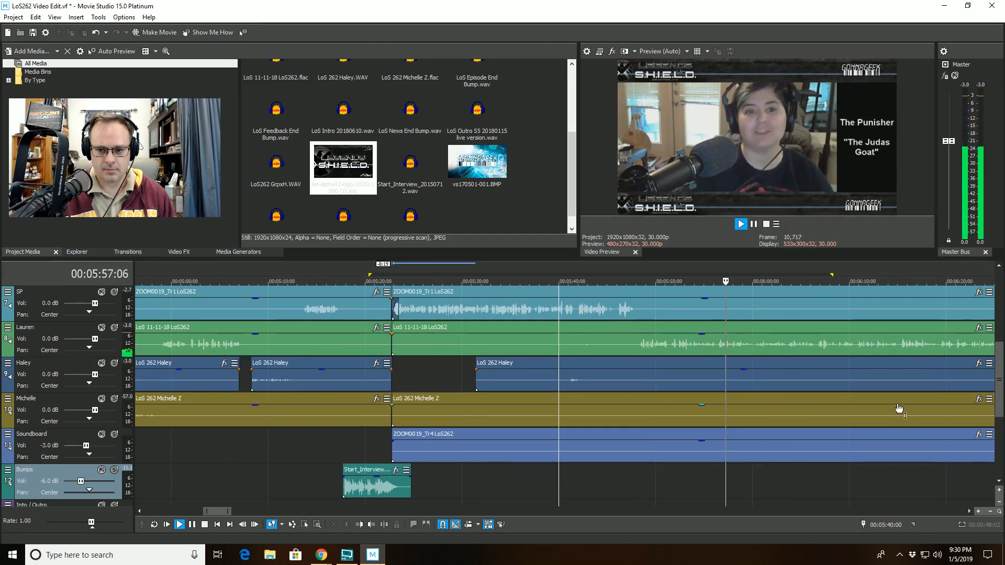
{"action": "left_click", "coordinate": [721, 476]}
{"action": "key", "text": "space"}
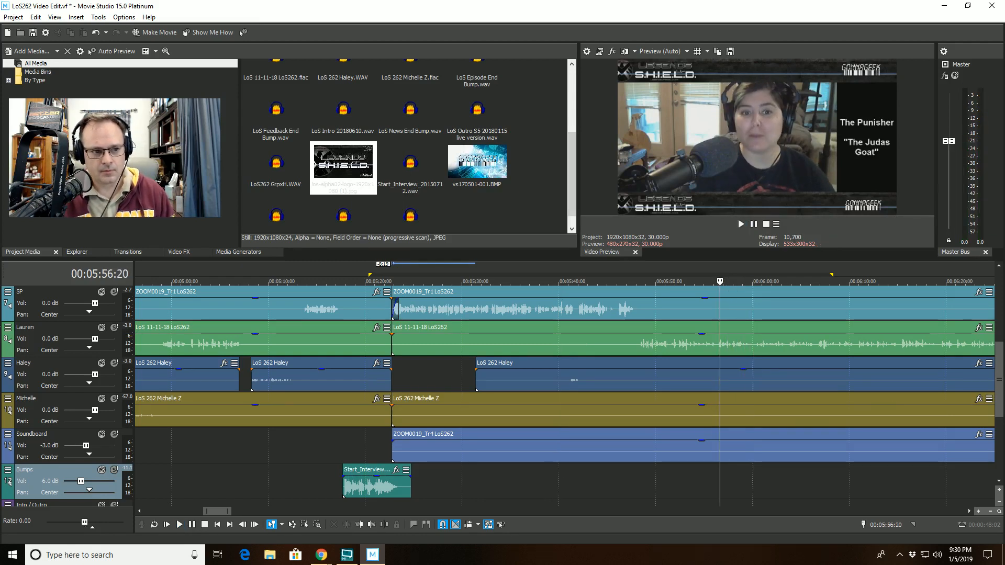
Step: Examine the GMax gain, ceiling and release settings in the Track FX of the SP track and of track 8
{"action": "left_click", "coordinate": [8, 291]}
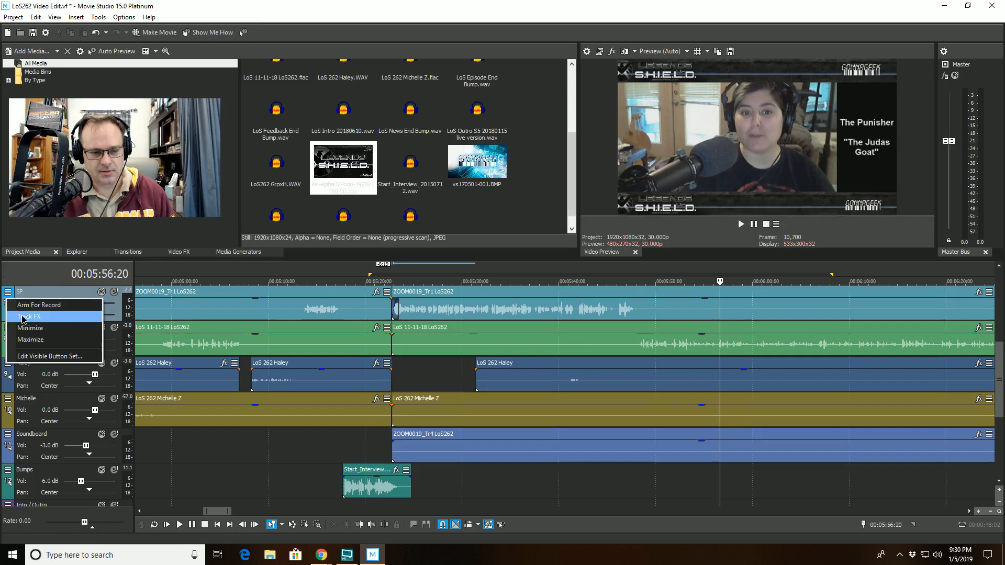
{"action": "left_click", "coordinate": [37, 307]}
{"action": "left_click", "coordinate": [421, 94]}
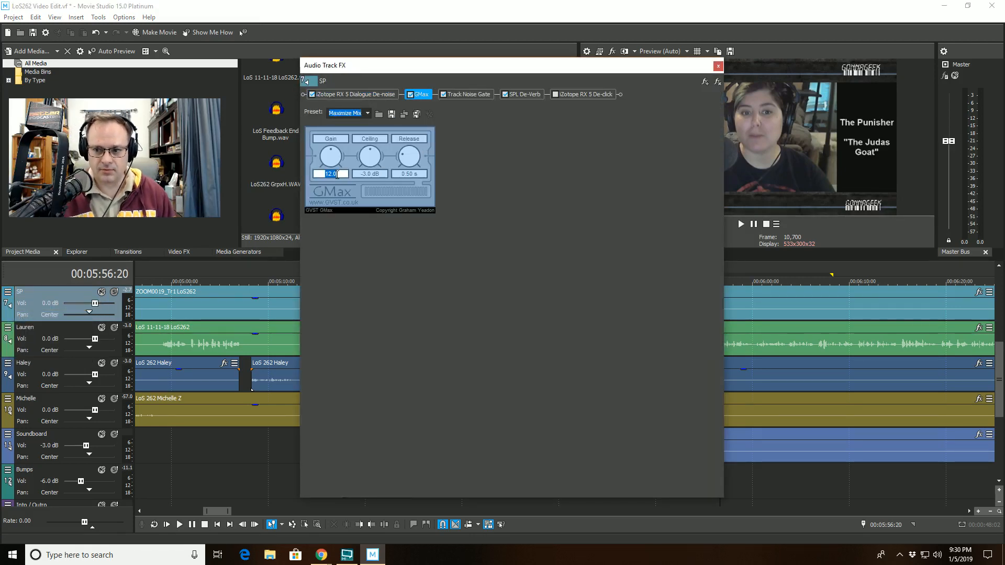
{"action": "left_click", "coordinate": [718, 66]}
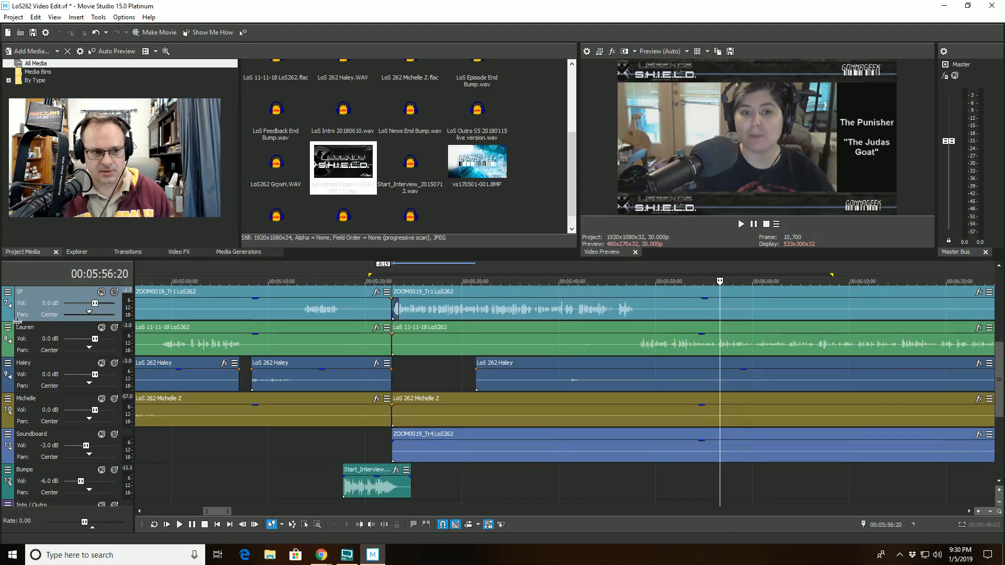
{"action": "left_click", "coordinate": [8, 327]}
{"action": "left_click", "coordinate": [37, 342]}
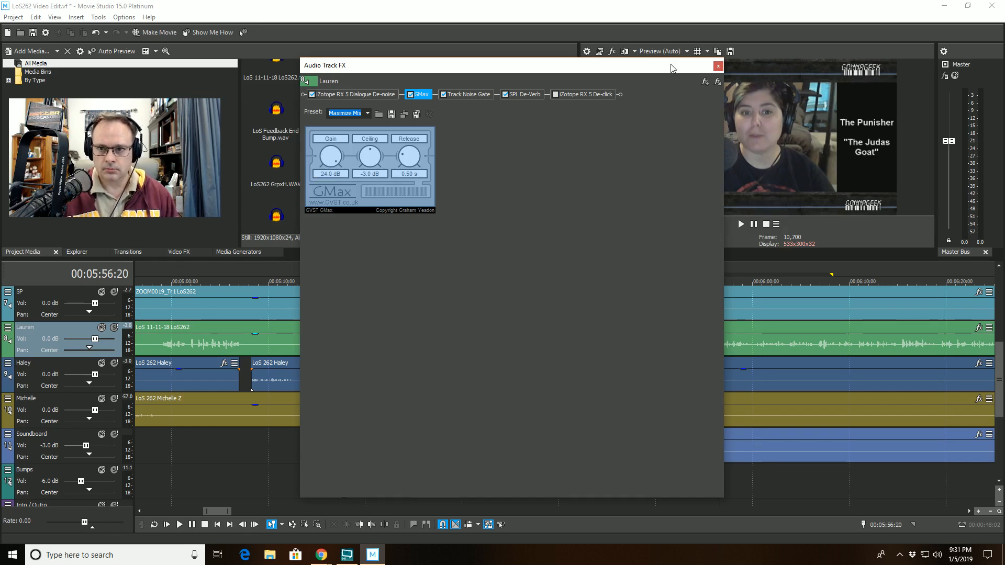
{"action": "left_click", "coordinate": [717, 67]}
Step: Compare track 8's waveform with the other tracks over the first half hour and recheck its GMax gain
{"action": "scroll", "coordinate": [790, 321], "scroll_direction": "down", "scroll_amount": 10}
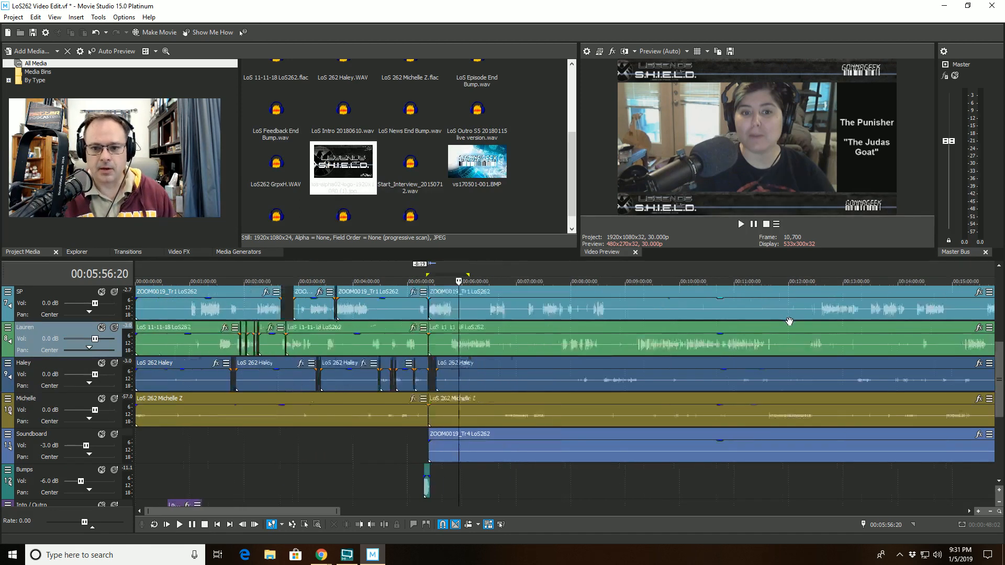
{"action": "scroll", "coordinate": [789, 322], "scroll_direction": "down", "scroll_amount": 3}
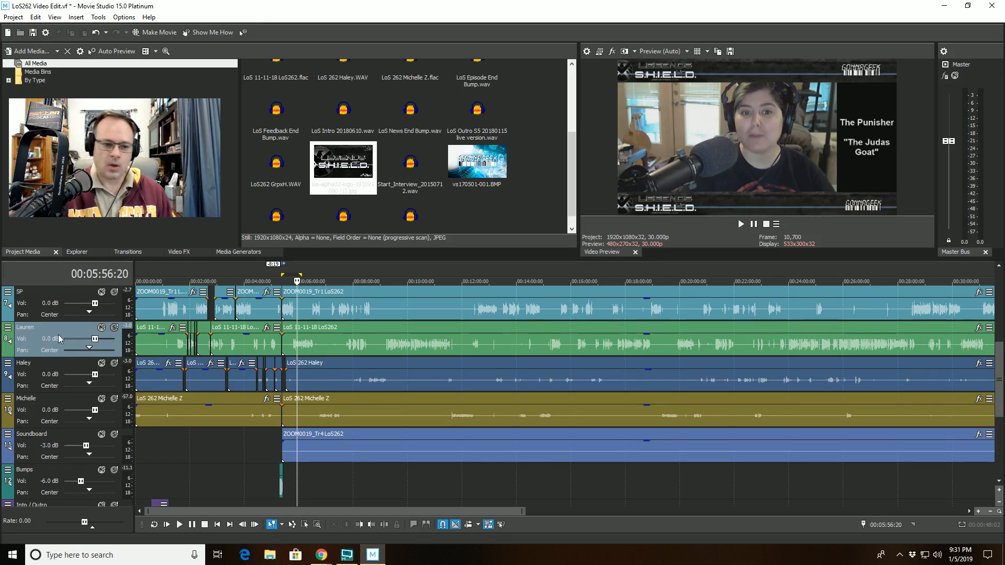
{"action": "left_click", "coordinate": [8, 328]}
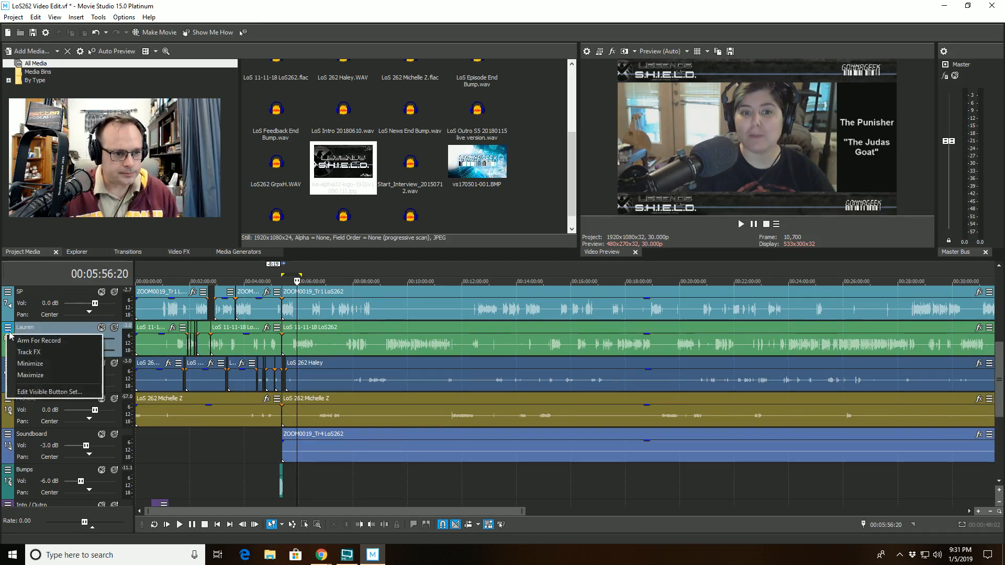
{"action": "left_click", "coordinate": [105, 338]}
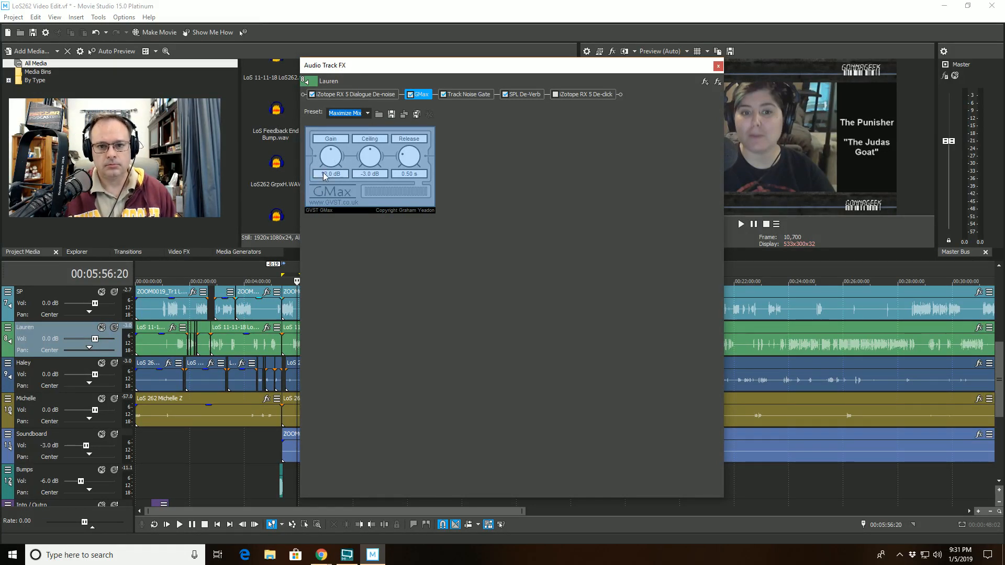
{"action": "left_click", "coordinate": [718, 67]}
Step: Play the discussion from 00:05:47:25 and replay the suspicious spot on the audio tracks from 00:05:58:28
{"action": "scroll", "coordinate": [491, 418], "scroll_direction": "up", "scroll_amount": 10}
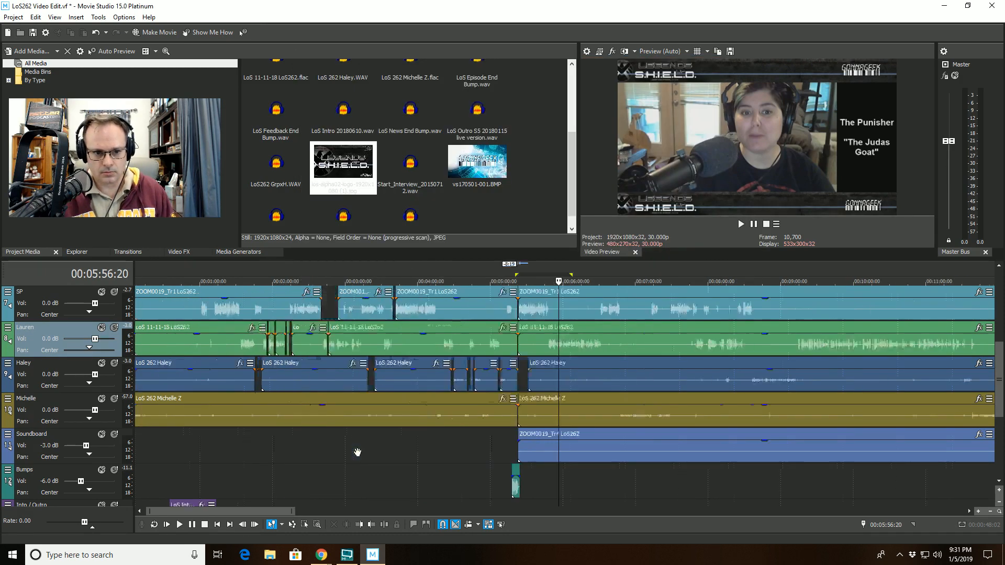
{"action": "left_click", "coordinate": [387, 476]}
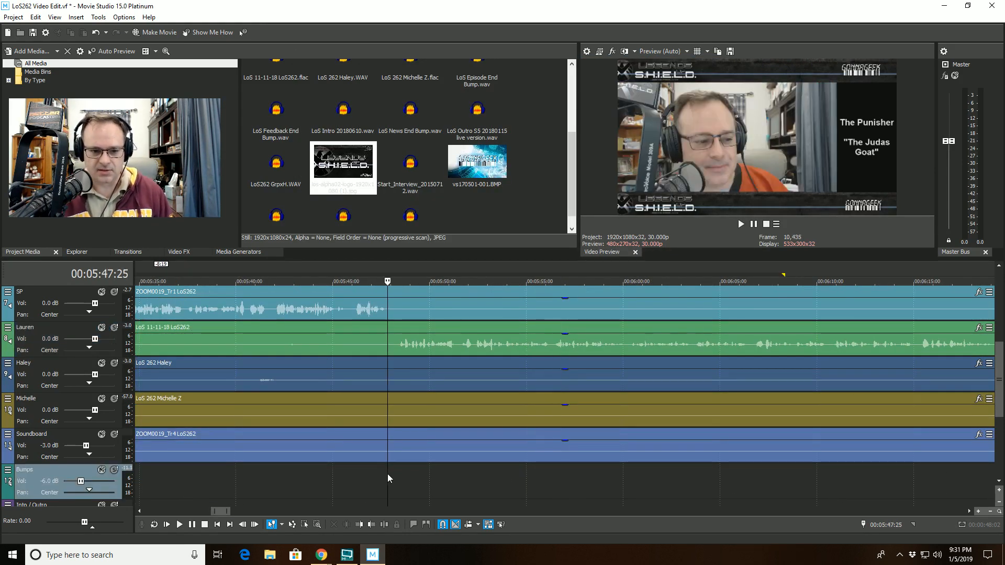
{"action": "key", "text": "space"}
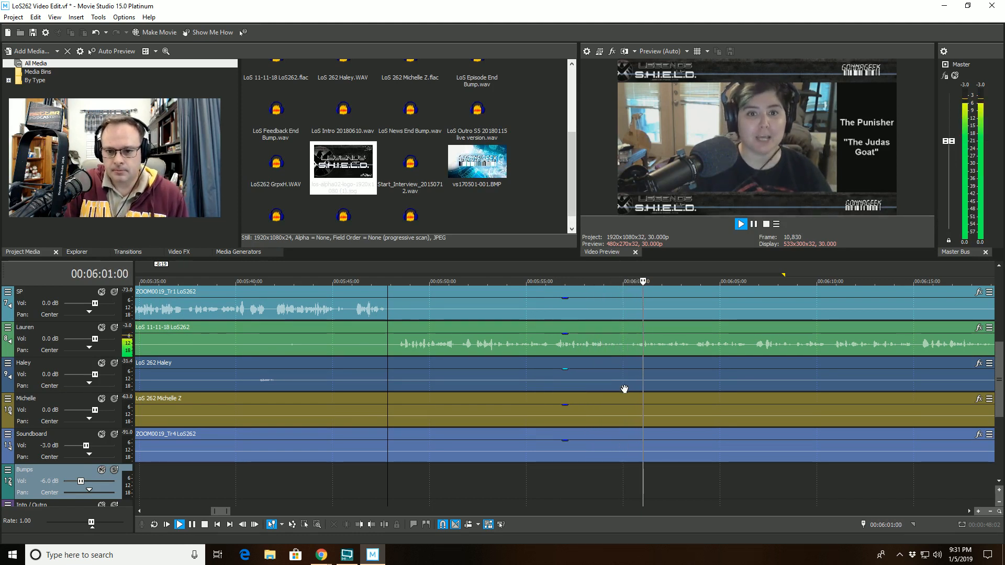
{"action": "left_click", "coordinate": [602, 381]}
{"action": "key", "text": "space"}
{"action": "key", "text": "space"}
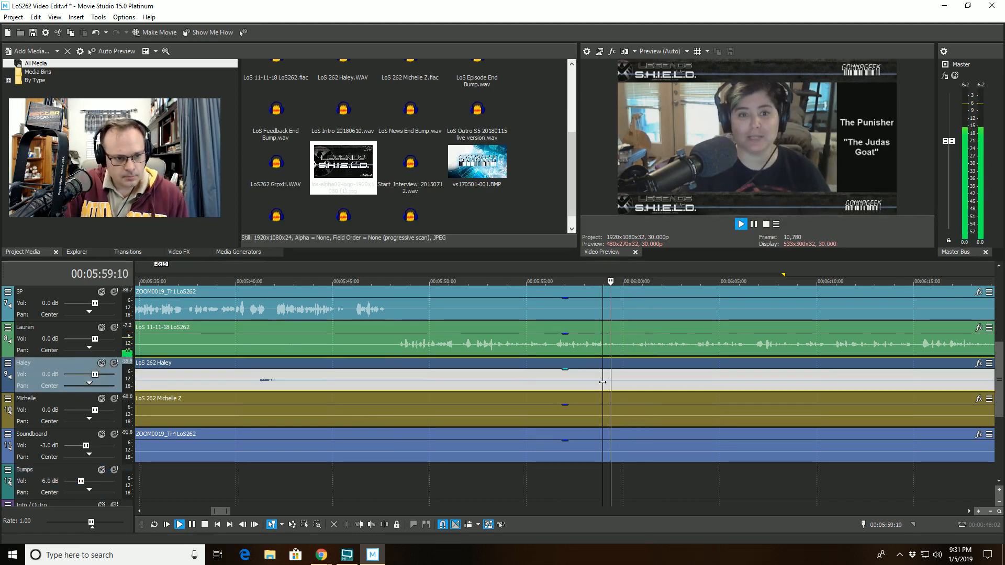
{"action": "key", "text": "space"}
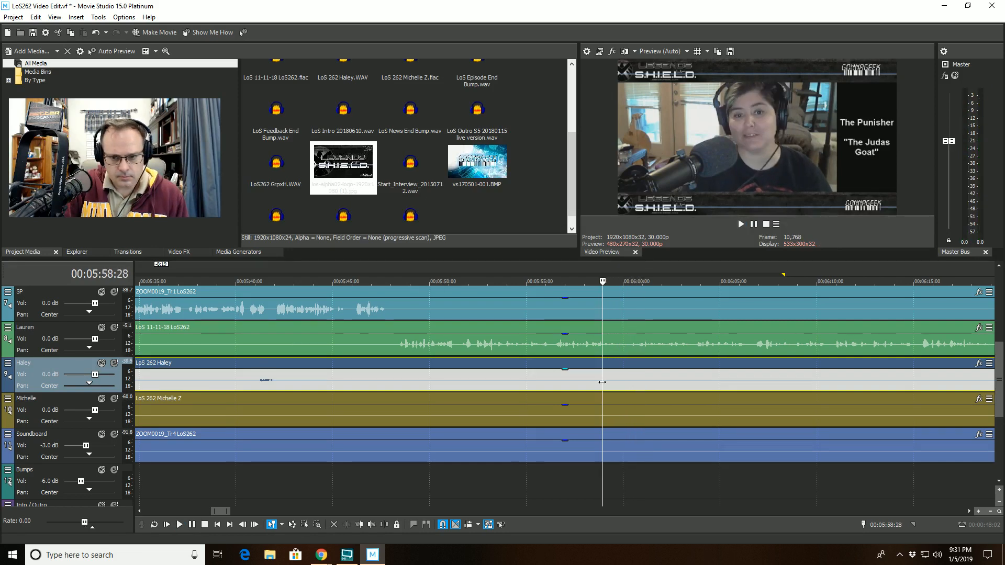
Step: Compare tracks 8 and 9 from 00:05:58:28 by muting each in turn during playback, leaving both unmuted
{"action": "left_click", "coordinate": [102, 328]}
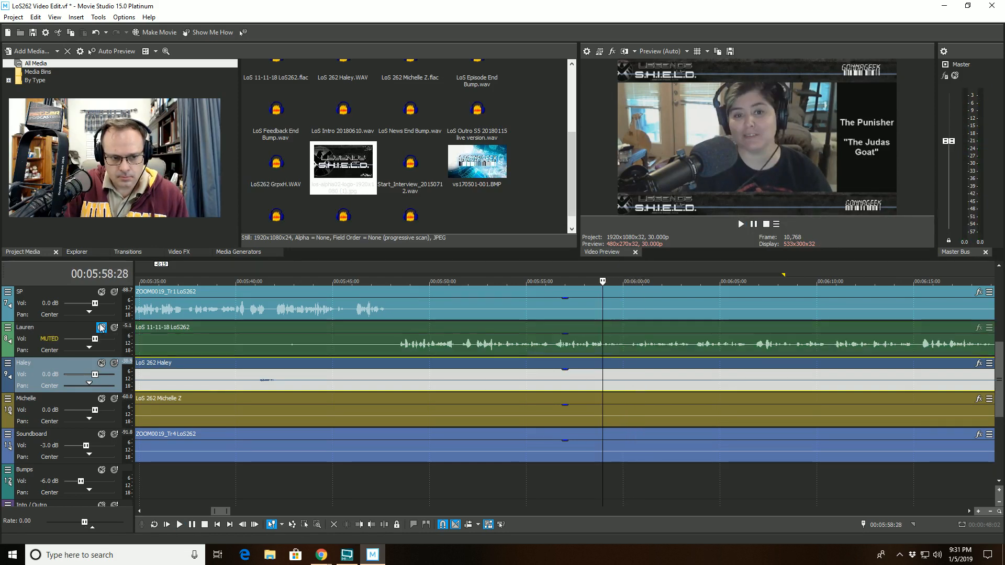
{"action": "key", "text": "space"}
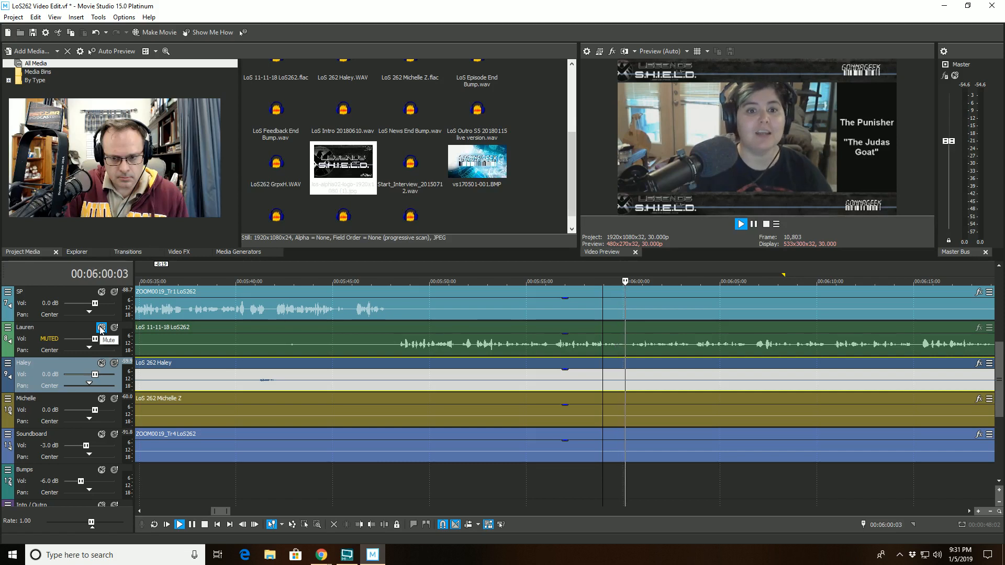
{"action": "key", "text": "space"}
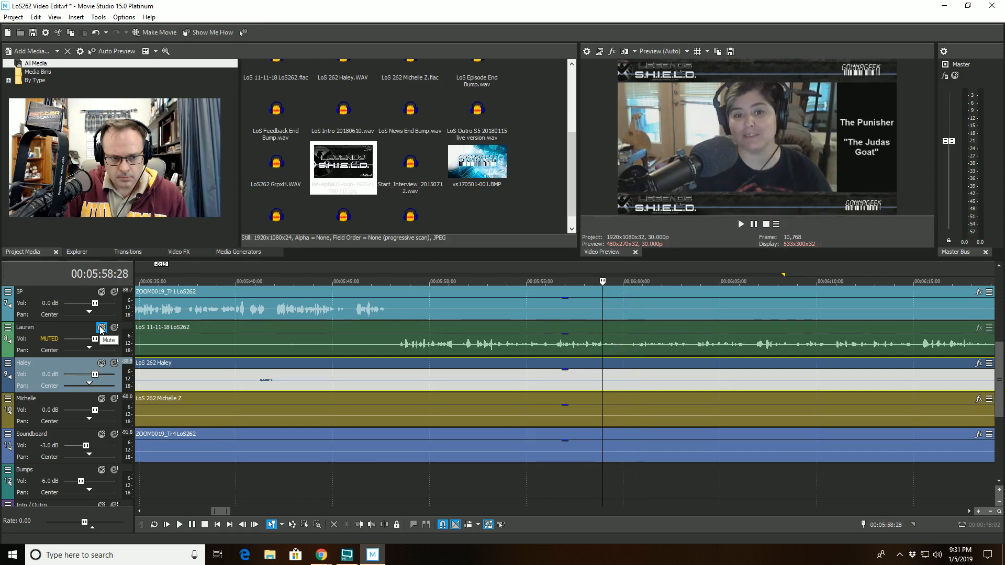
{"action": "left_click", "coordinate": [102, 363]}
{"action": "left_click", "coordinate": [102, 328]}
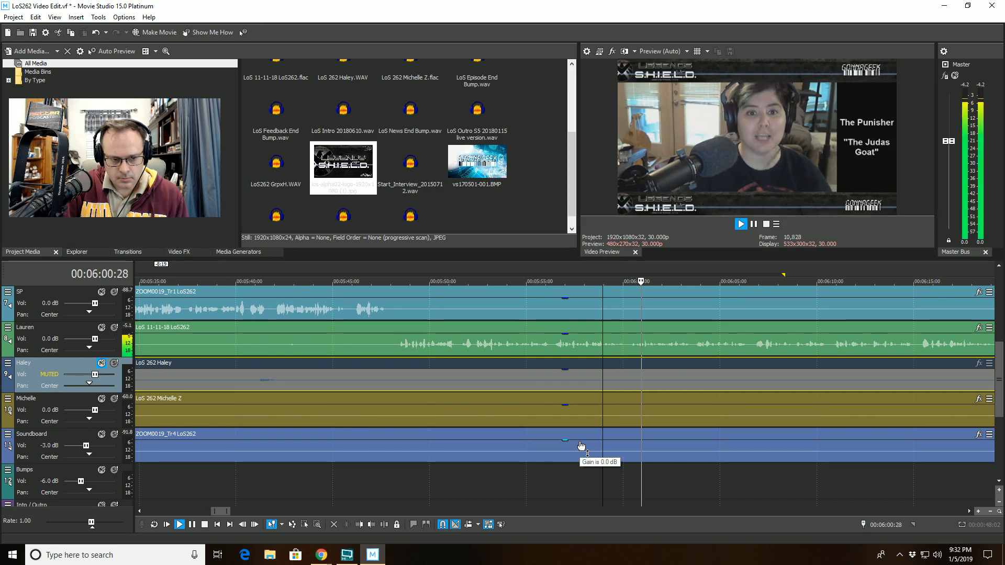
{"action": "key", "text": "space"}
{"action": "left_click", "coordinate": [101, 363]}
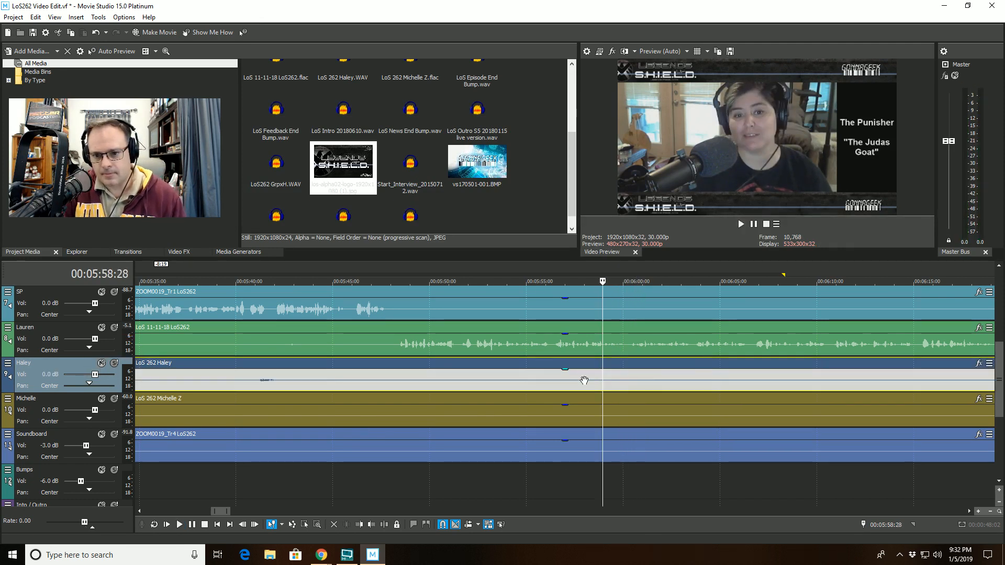
Step: Split track 9's clip at 00:05:58:22 and trim the start of the following piece to 00:06:02:11
{"action": "left_click", "coordinate": [599, 381]}
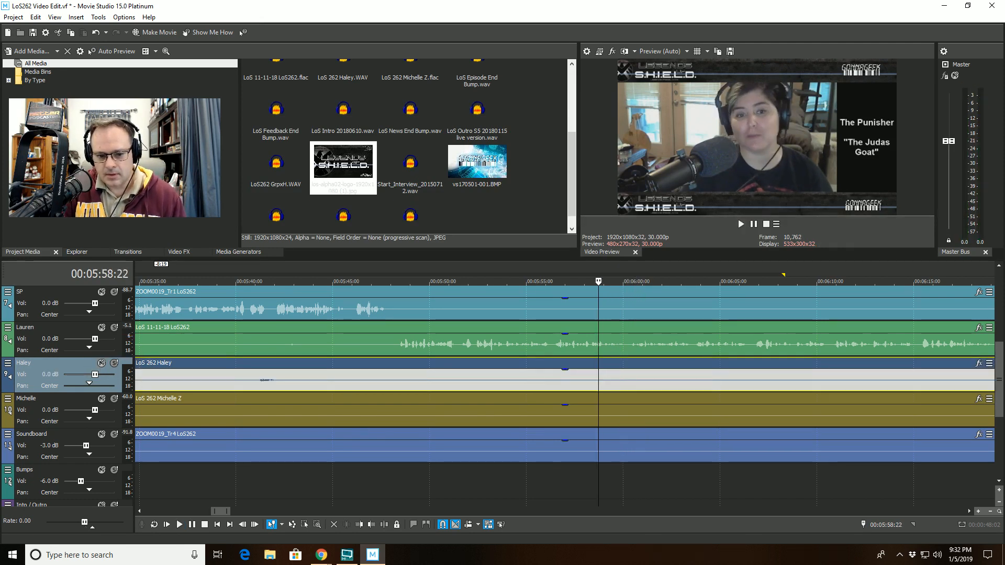
{"action": "left_click", "coordinate": [372, 524]}
{"action": "left_click", "coordinate": [668, 367]}
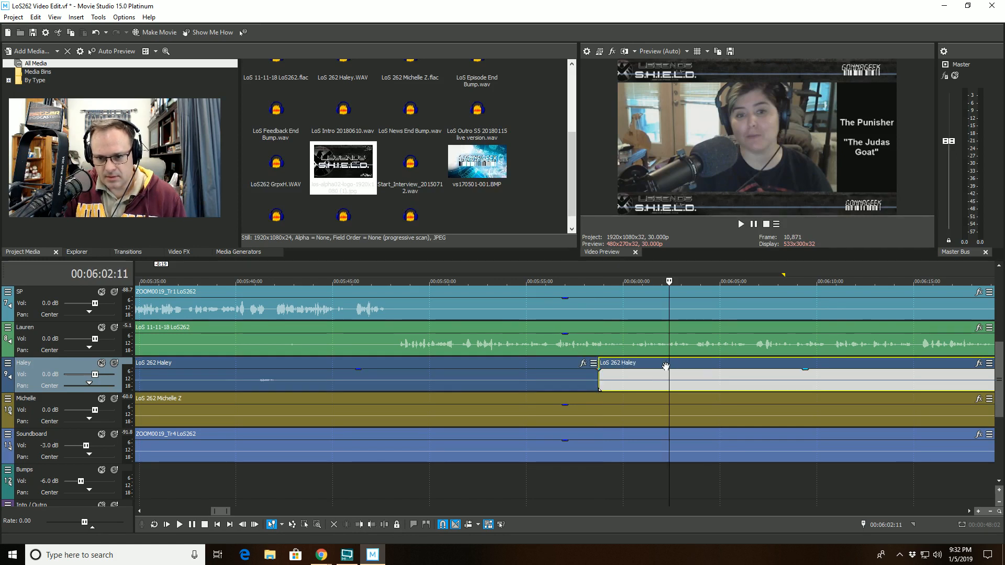
{"action": "left_click", "coordinate": [358, 525]}
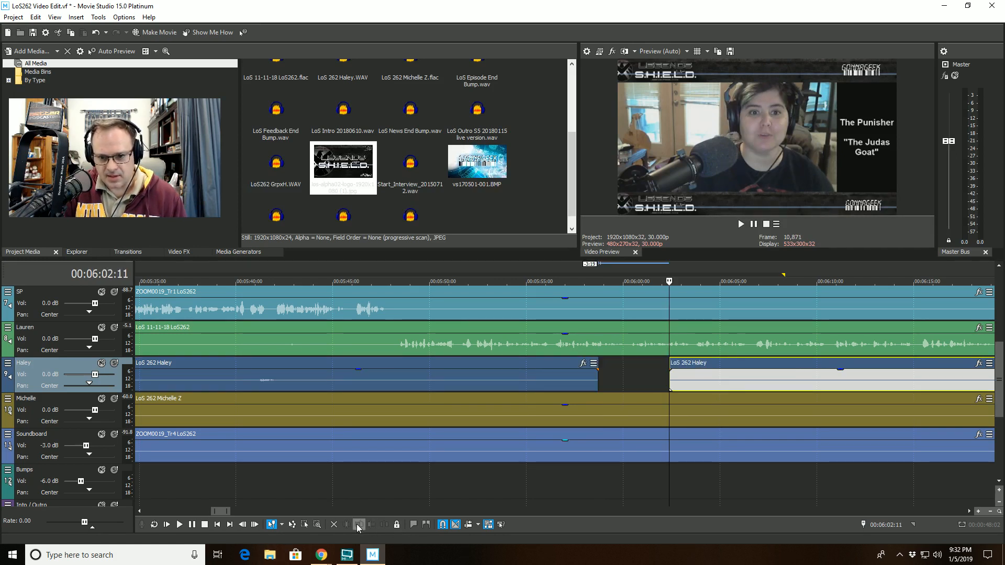
Step: Play the edited passage from 00:05:56:16 and recheck the sound on track 8 from 00:06:06:22
{"action": "left_click", "coordinate": [557, 487]}
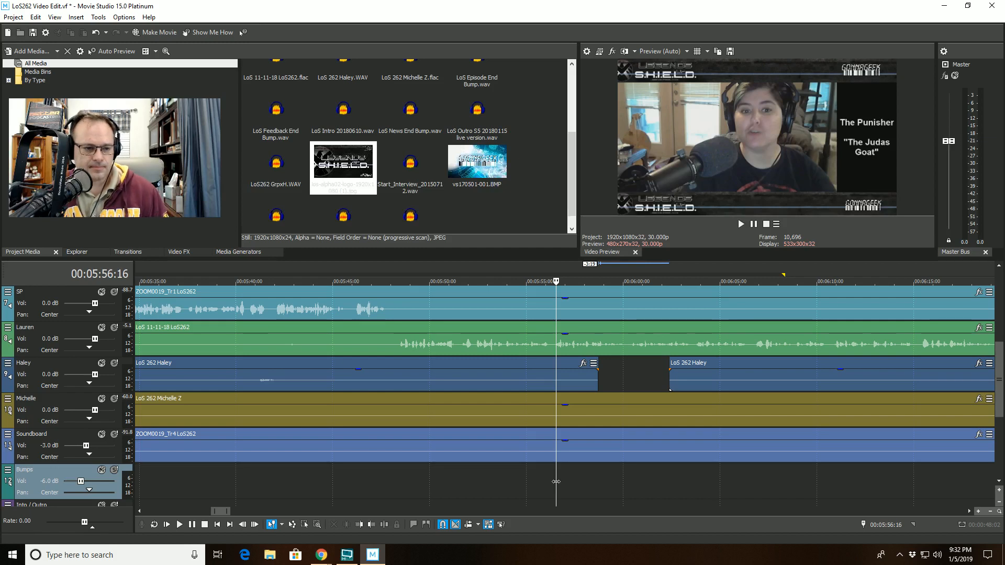
{"action": "key", "text": "space"}
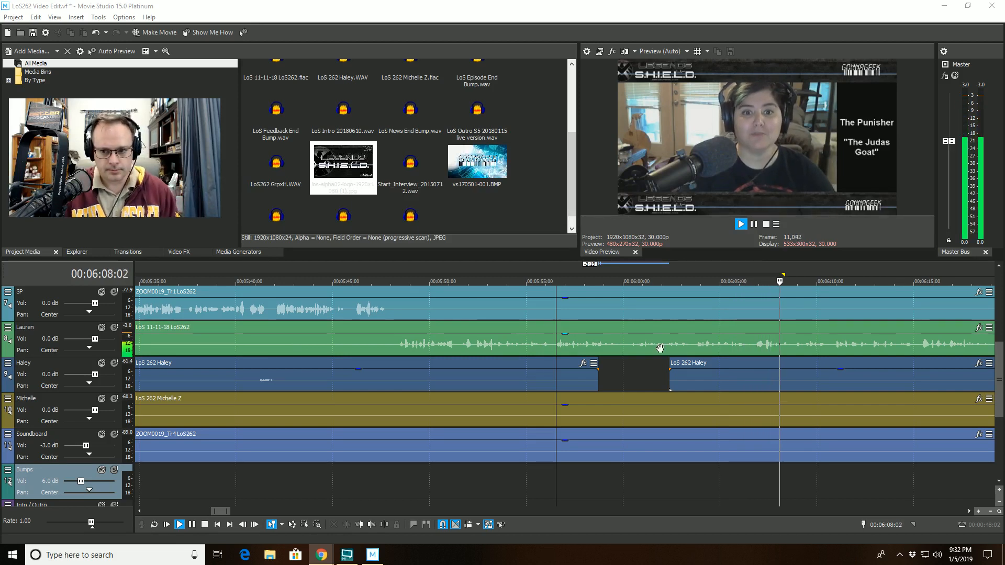
{"action": "left_click", "coordinate": [752, 285]}
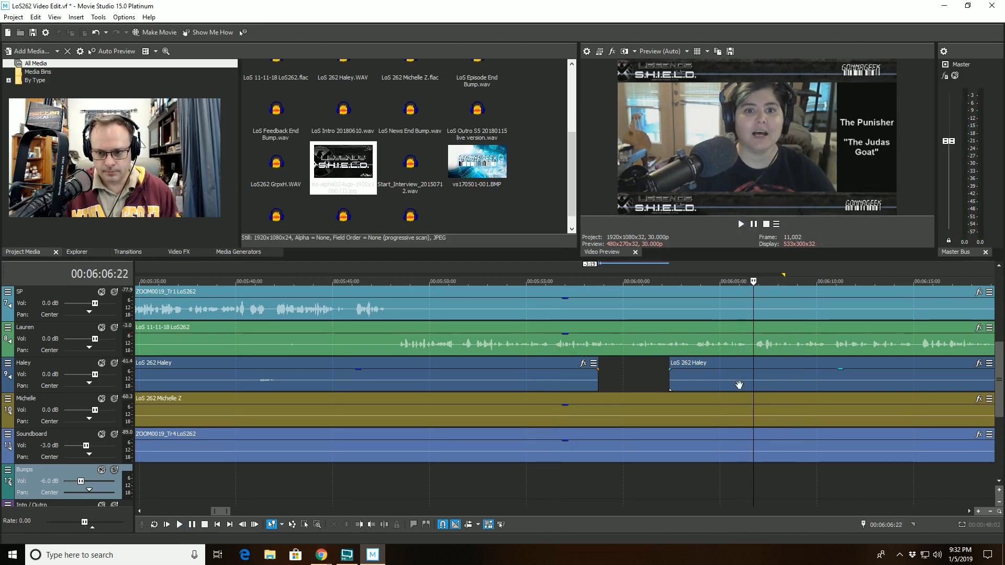
{"action": "scroll", "coordinate": [692, 409], "scroll_direction": "up", "scroll_amount": 4}
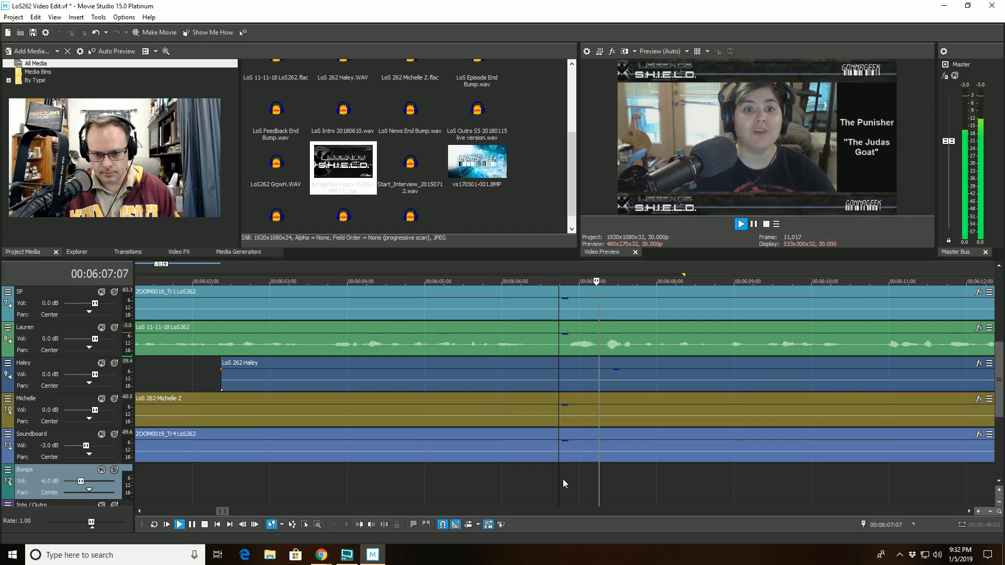
{"action": "key", "text": "space"}
Step: Split only track 8's clip at 00:06:06:22 and trim the start of the following piece to 00:06:07:08
{"action": "left_click", "coordinate": [389, 525]}
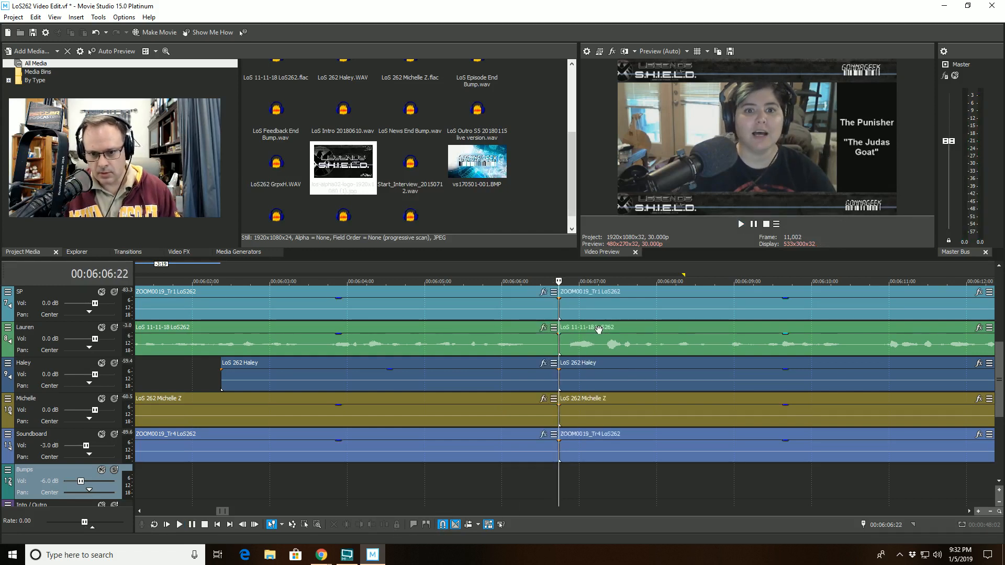
{"action": "key", "text": "ctrl+z"}
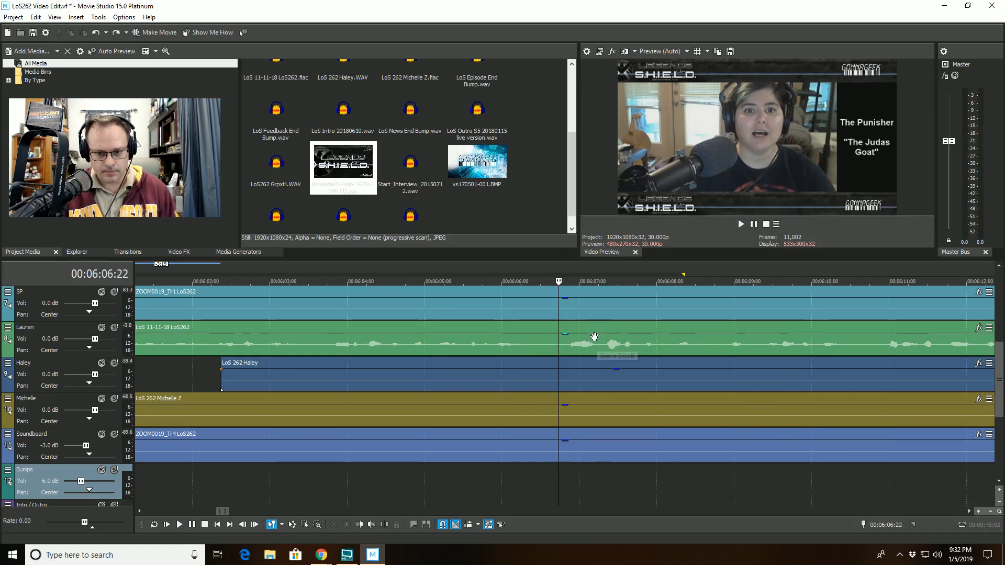
{"action": "left_click", "coordinate": [554, 350]}
{"action": "left_click", "coordinate": [559, 345]}
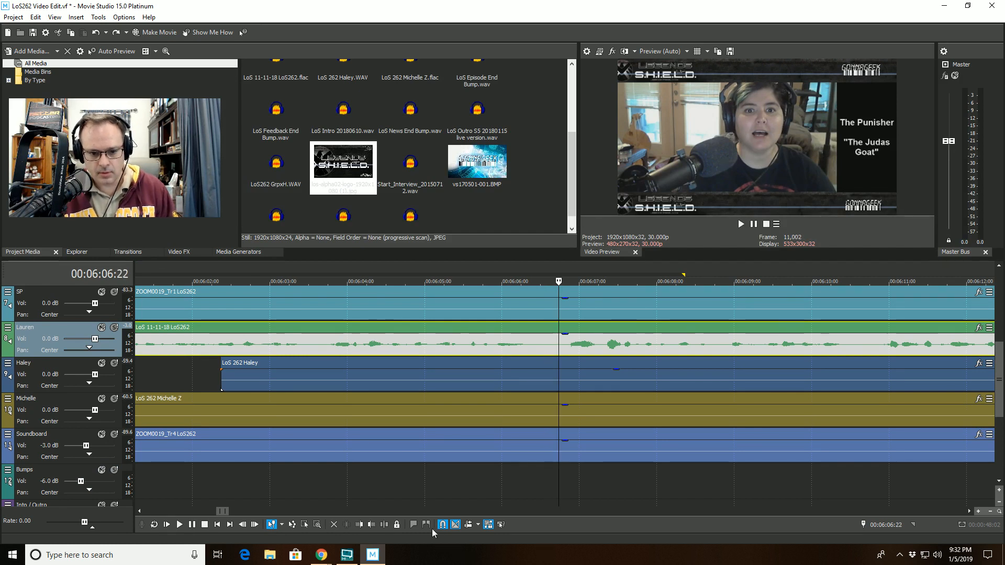
{"action": "left_click", "coordinate": [385, 525]}
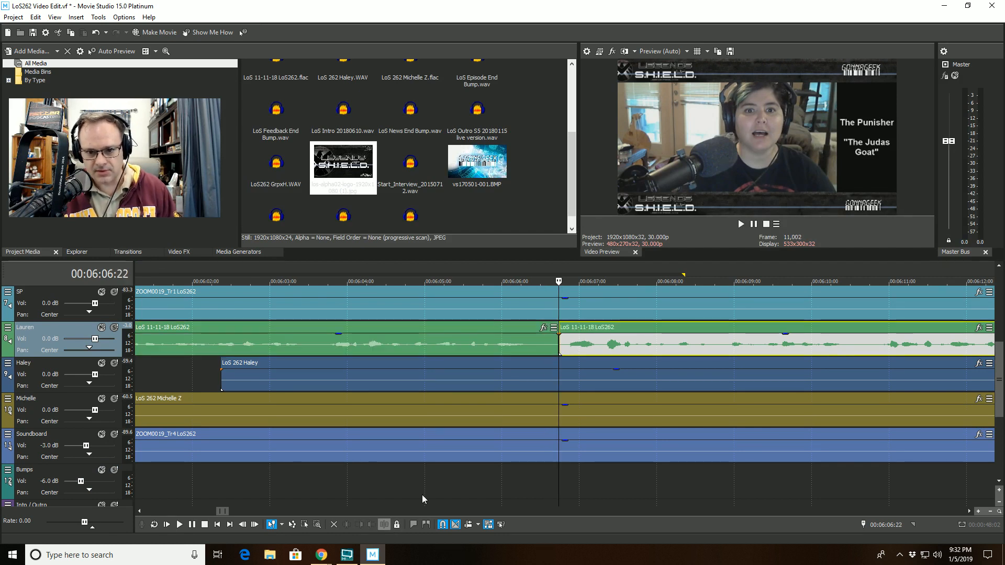
{"action": "left_click", "coordinate": [600, 329]}
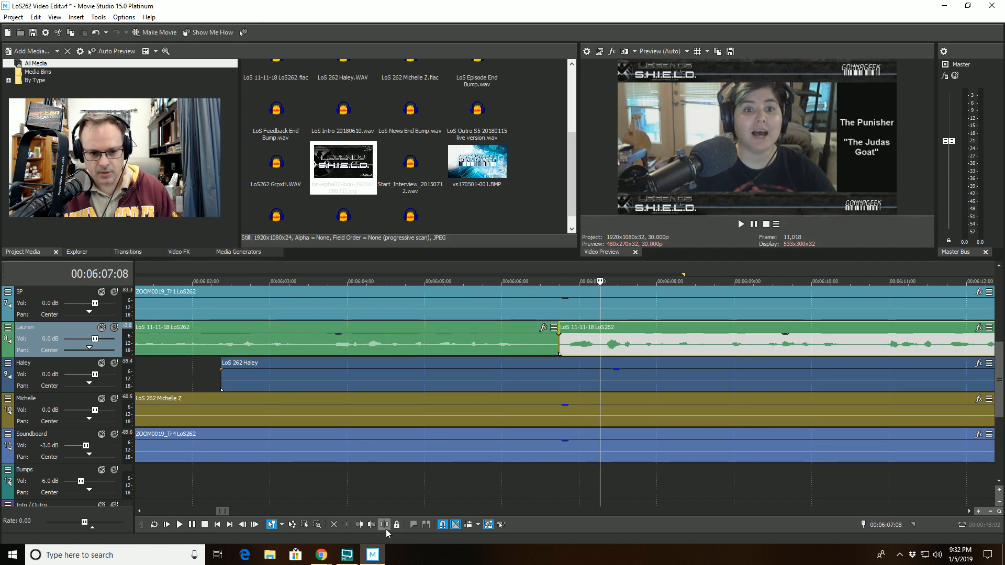
{"action": "left_click", "coordinate": [359, 525]}
Step: Listen across the new gap on track 8 from 00:06:05:07 and place the cursor at 00:06:15:10
{"action": "left_click", "coordinate": [443, 296]}
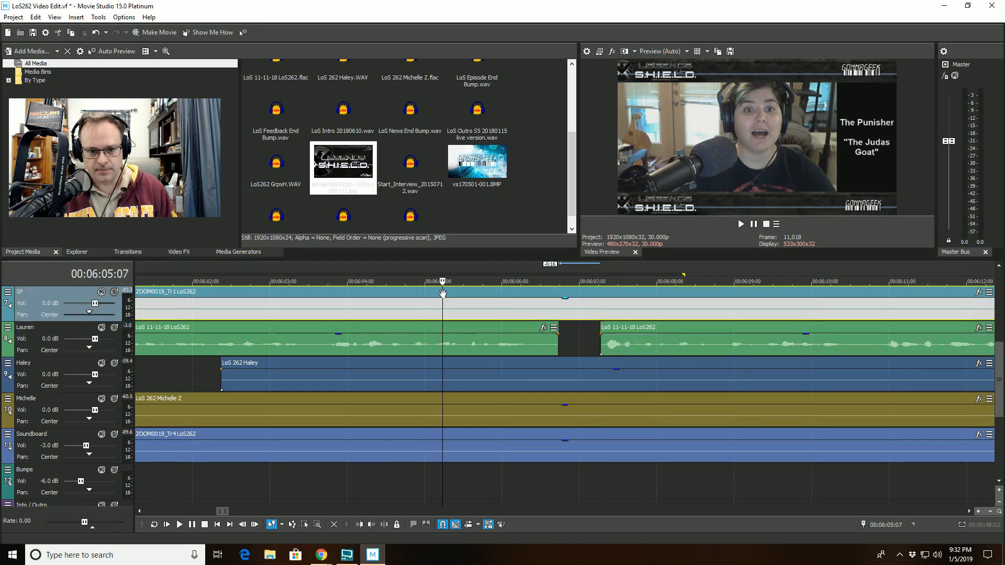
{"action": "key", "text": "space"}
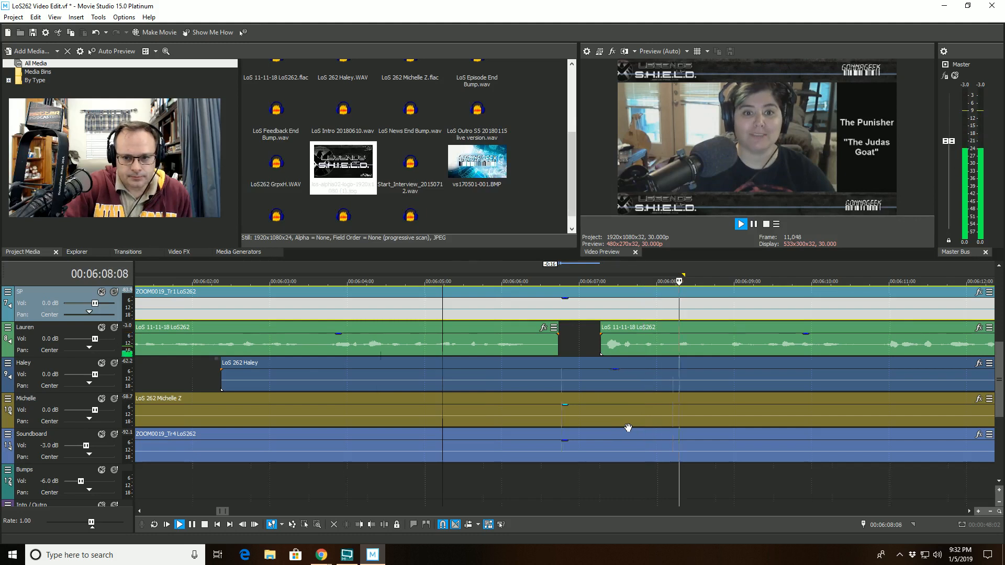
{"action": "scroll", "coordinate": [628, 427], "scroll_direction": "down", "scroll_amount": 3}
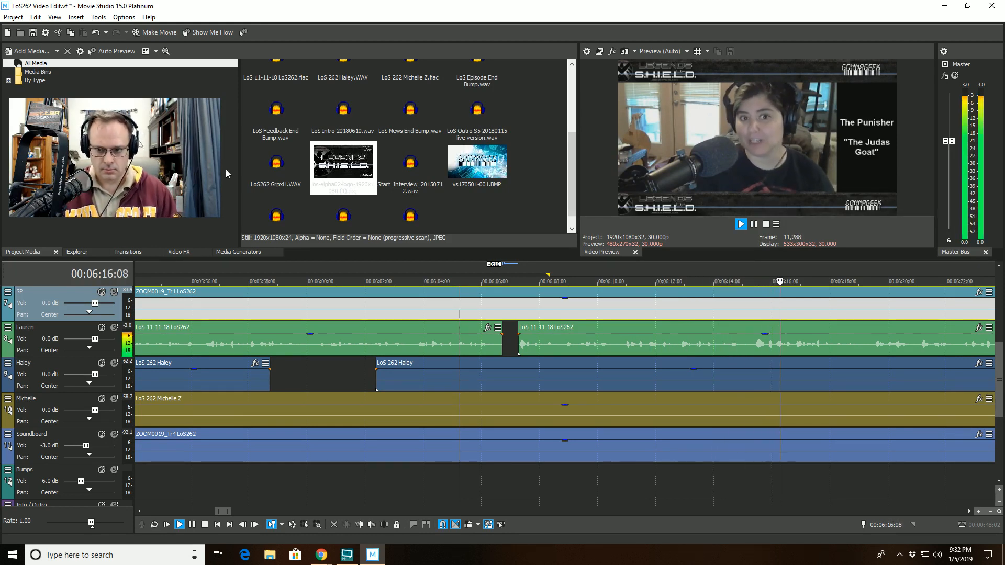
{"action": "left_click", "coordinate": [752, 281]}
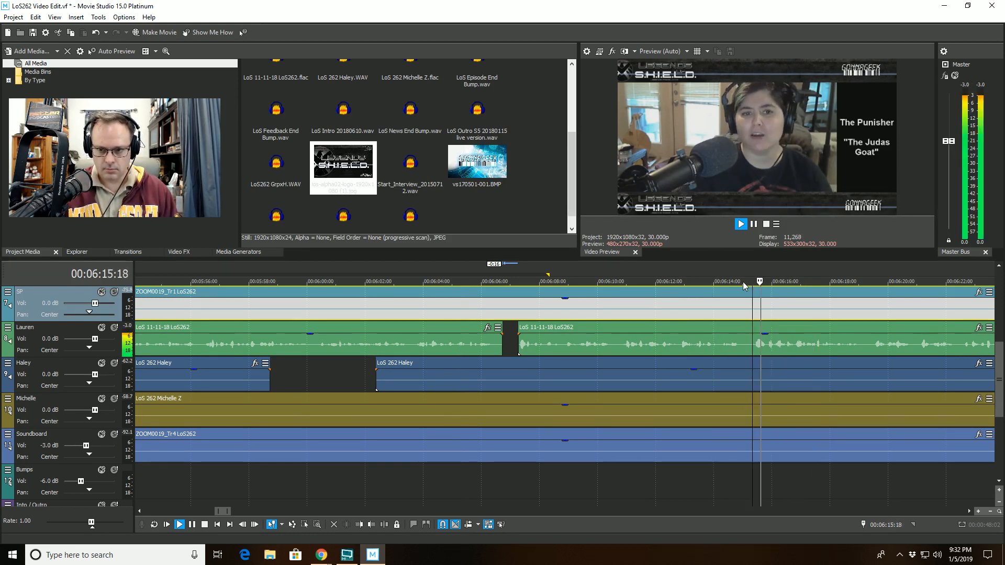
{"action": "scroll", "coordinate": [674, 318], "scroll_direction": "up", "scroll_amount": 3}
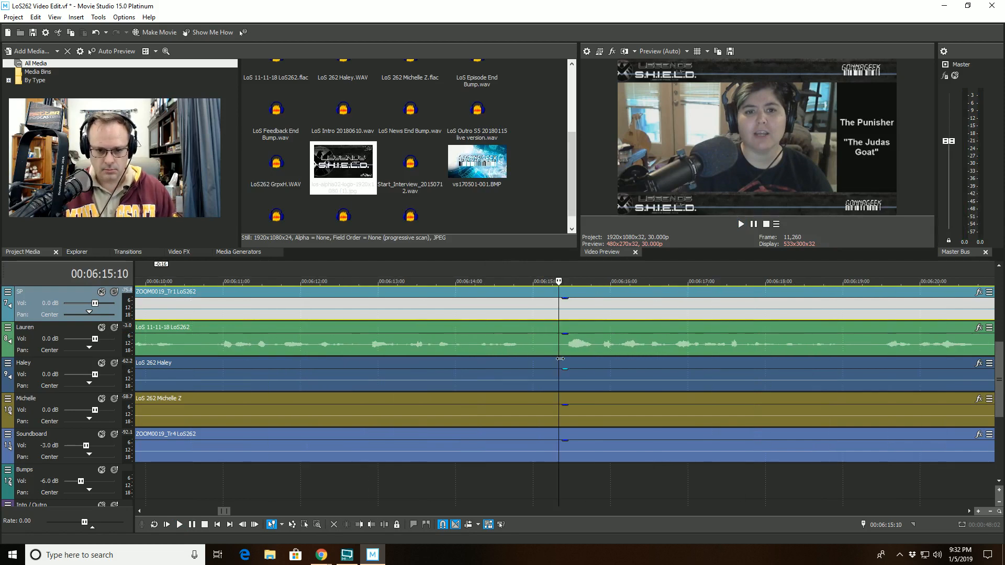
Step: Split only track 8's clip at 00:06:15:10 and trim the start of the following piece to 00:06:15:25
{"action": "left_click", "coordinate": [384, 524]}
{"action": "key", "text": "ctrl+z"}
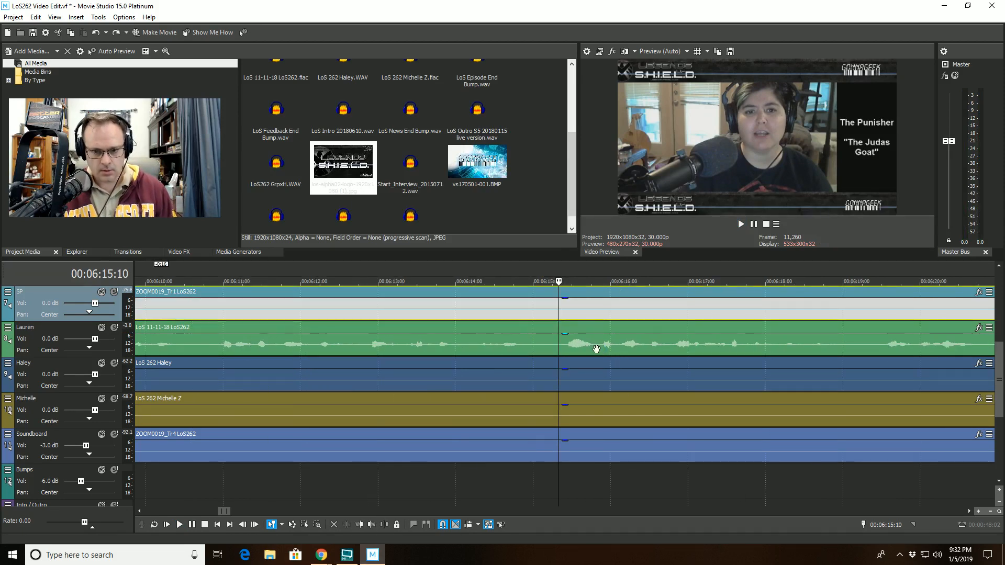
{"action": "left_click", "coordinate": [557, 349]}
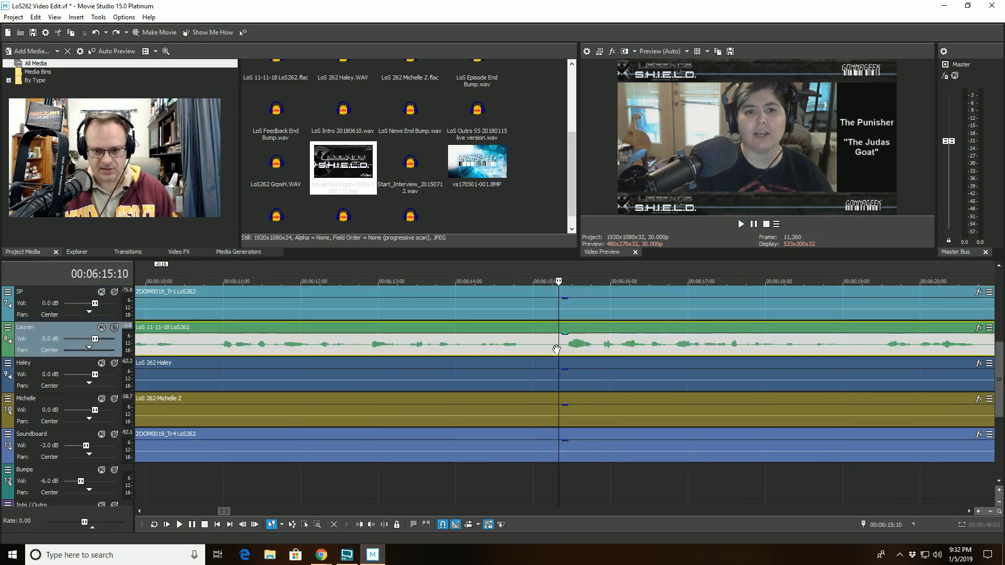
{"action": "left_click", "coordinate": [384, 524]}
{"action": "left_click_drag", "start_coordinate": [597, 354], "coordinate": [635, 354]}
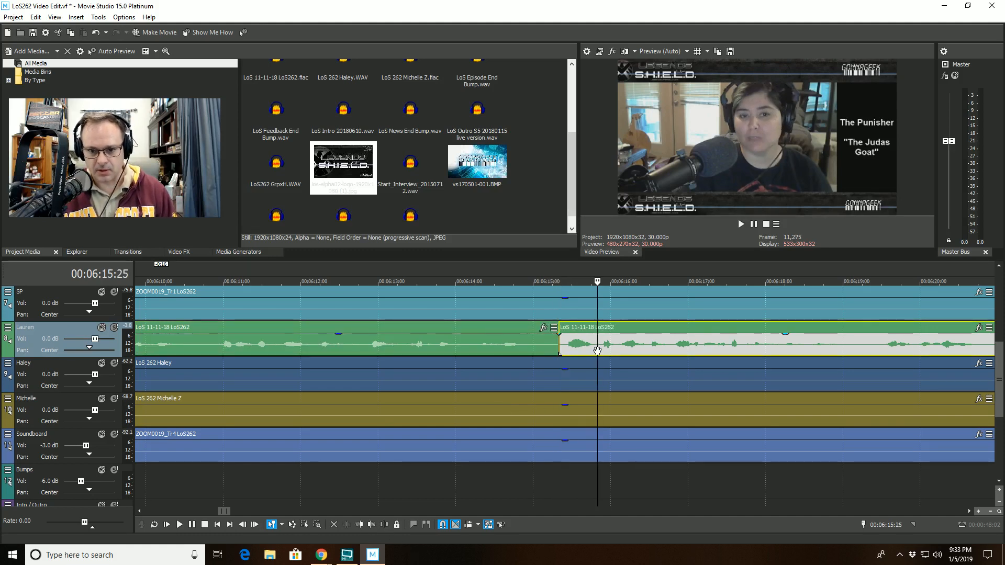
Step: Play the discussion from 00:06:13:23 to check the second gap on track 8 and the passage after it
{"action": "left_click", "coordinate": [437, 477]}
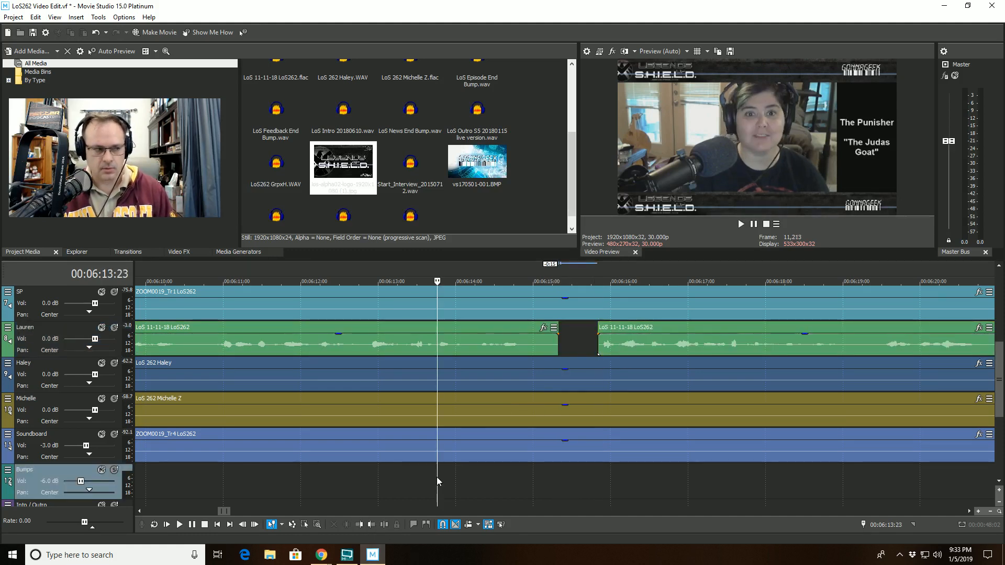
{"action": "key", "text": "space"}
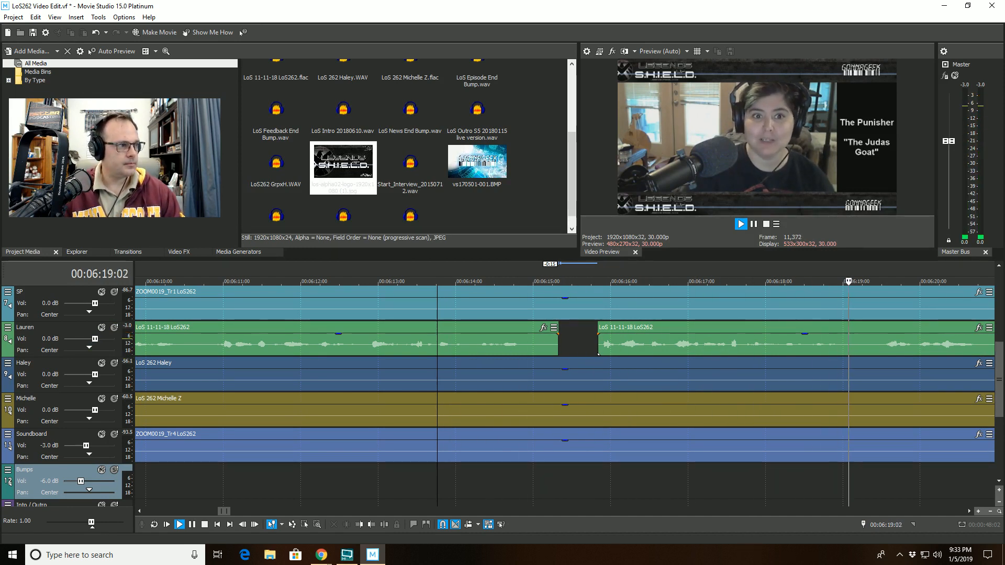
{"action": "key", "text": "alt+Tab"}
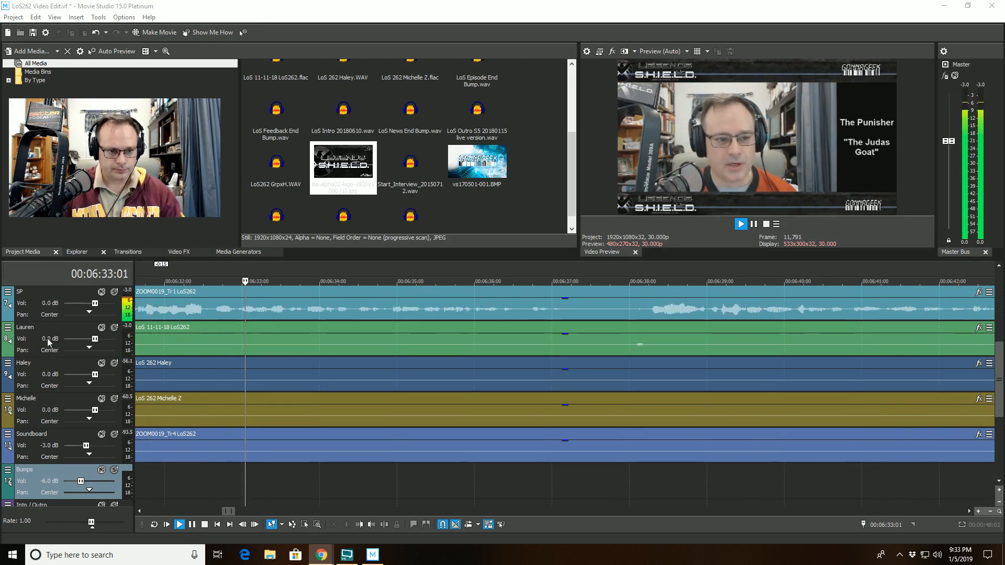
Step: Split the SP track's clip at 00:06:31:06, just before its speech begins
{"action": "left_click", "coordinate": [155, 309]}
{"action": "scroll", "coordinate": [376, 345], "scroll_direction": "down", "scroll_amount": 2}
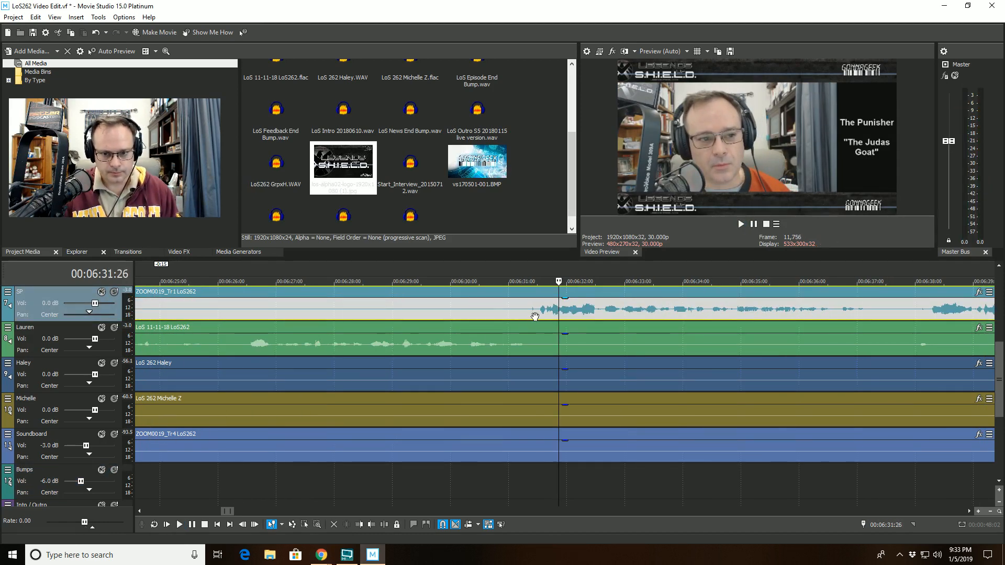
{"action": "left_click", "coordinate": [520, 312]}
{"action": "left_click", "coordinate": [390, 524]}
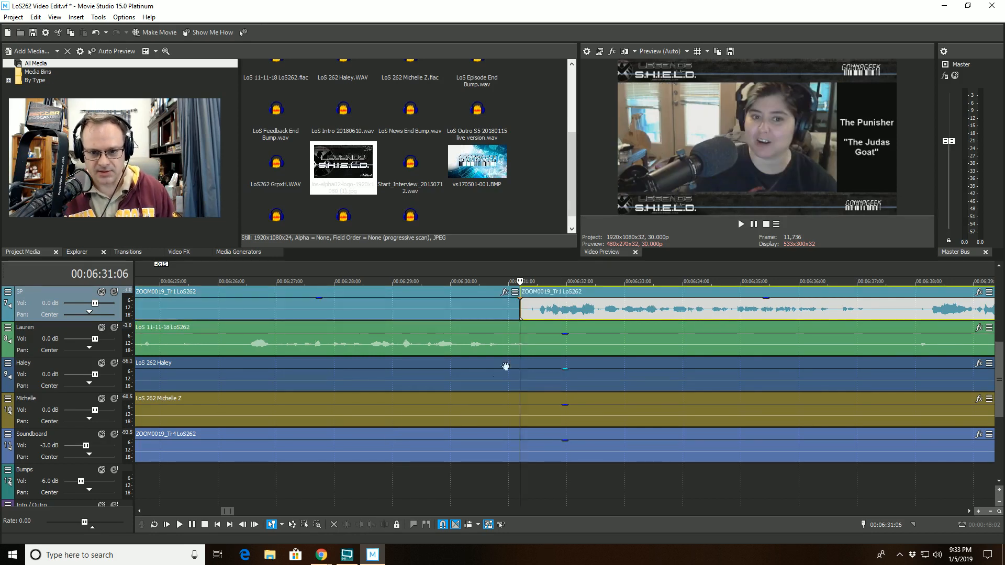
Step: Trim the start of the SP track's following piece to 00:06:31:15 and play across the gap from 00:06:30:01
{"action": "left_click", "coordinate": [537, 293]}
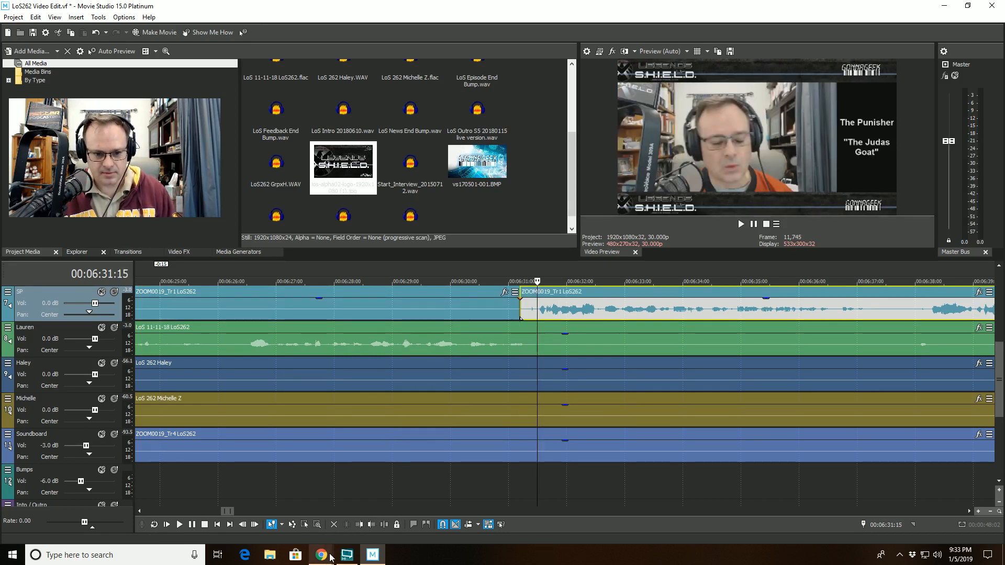
{"action": "left_click", "coordinate": [359, 525]}
{"action": "left_click", "coordinate": [452, 287]}
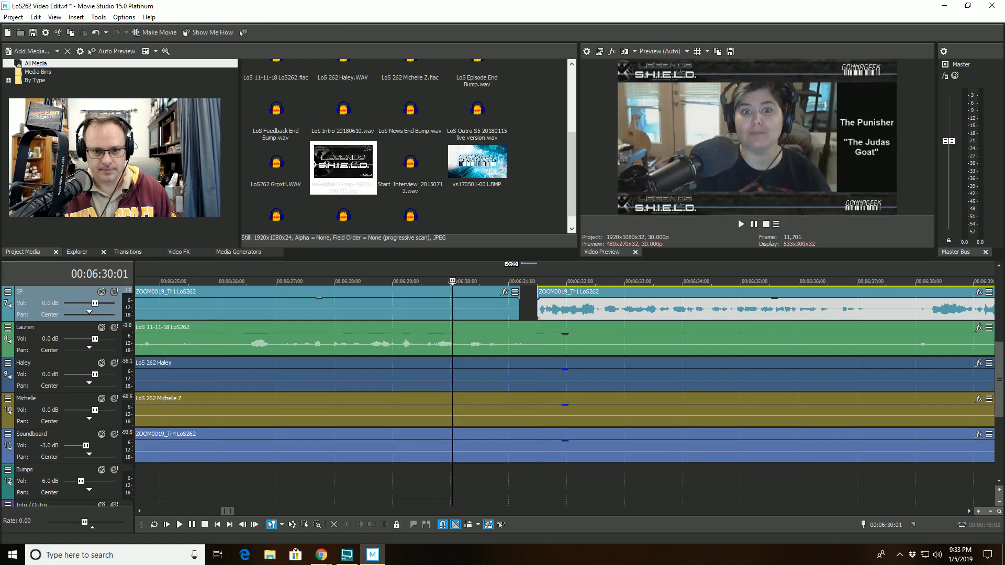
{"action": "key", "text": "space"}
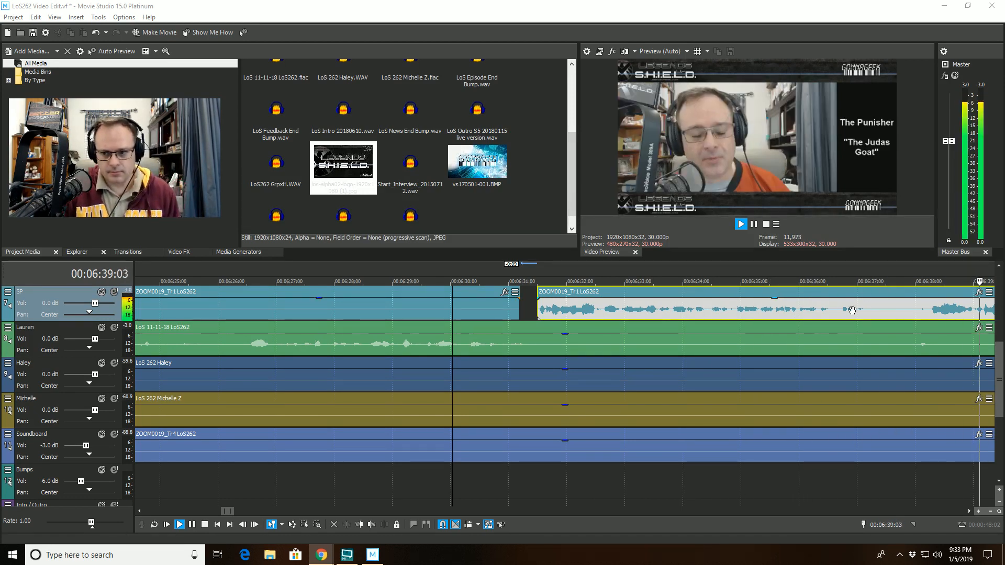
Step: Replay the passage from 00:06:36:04 to locate the unwanted sound during the SP track's pause
{"action": "left_click", "coordinate": [551, 366]}
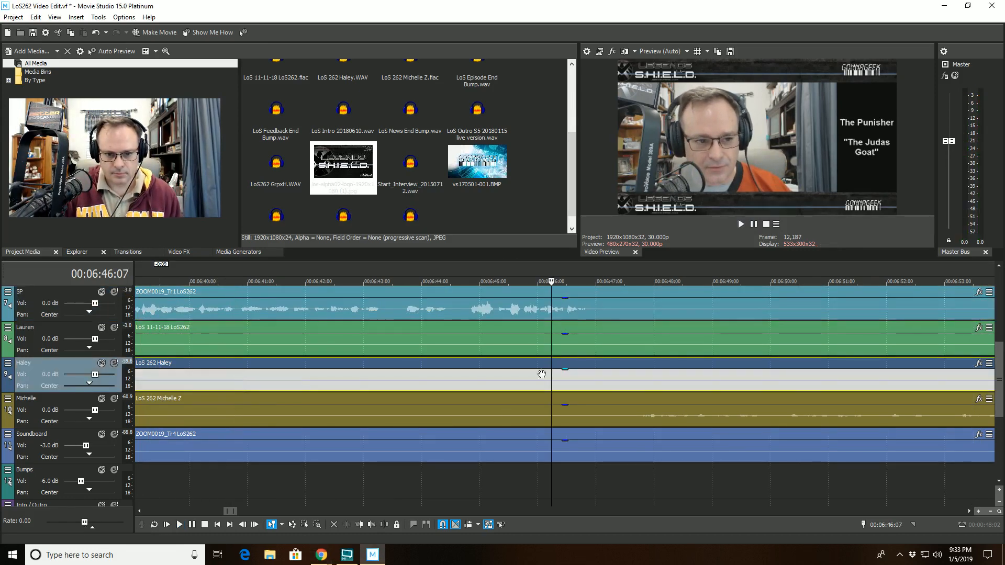
{"action": "left_click", "coordinate": [212, 515]}
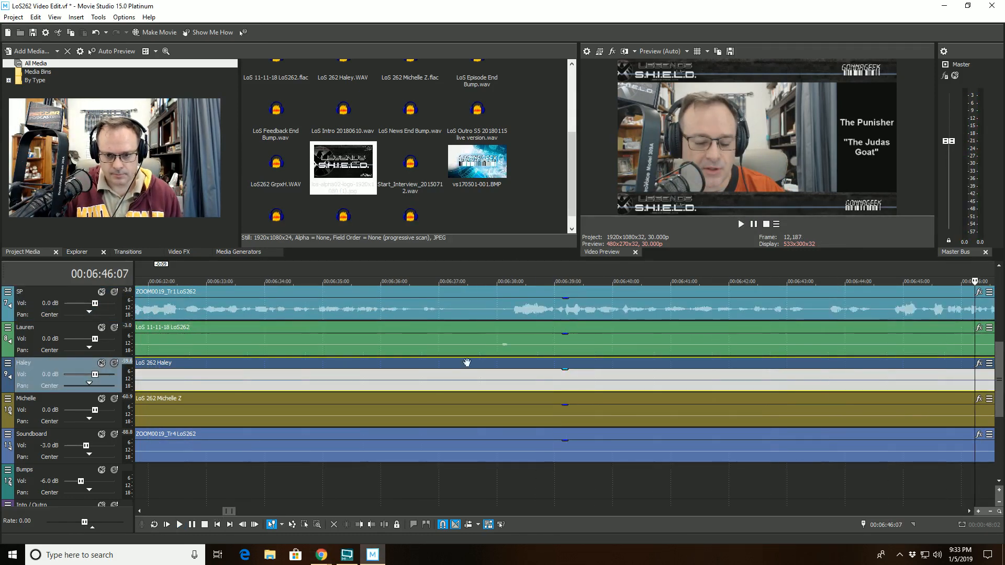
{"action": "left_click", "coordinate": [388, 486]}
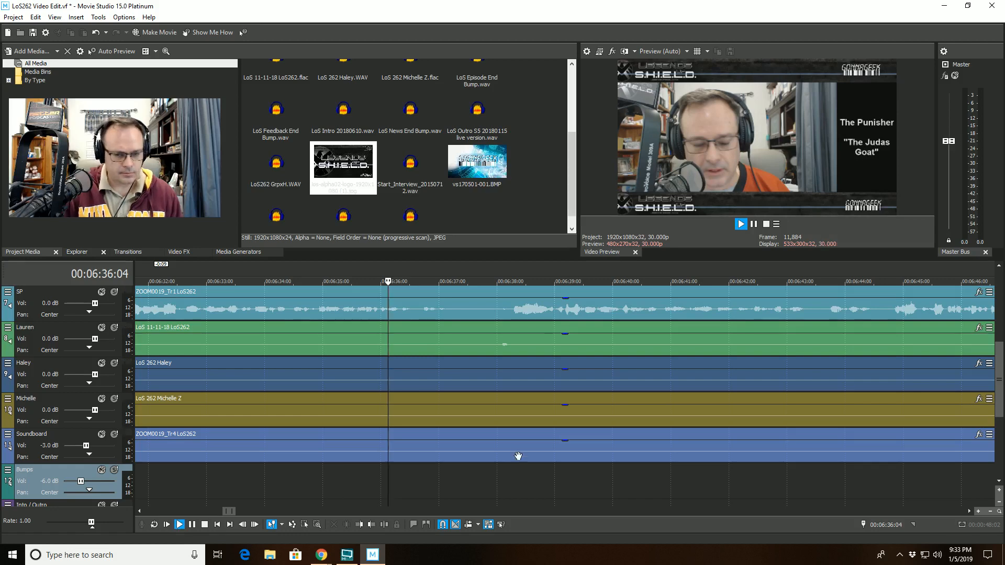
{"action": "key", "text": "space"}
{"action": "scroll", "coordinate": [480, 475], "scroll_direction": "up", "scroll_amount": 2}
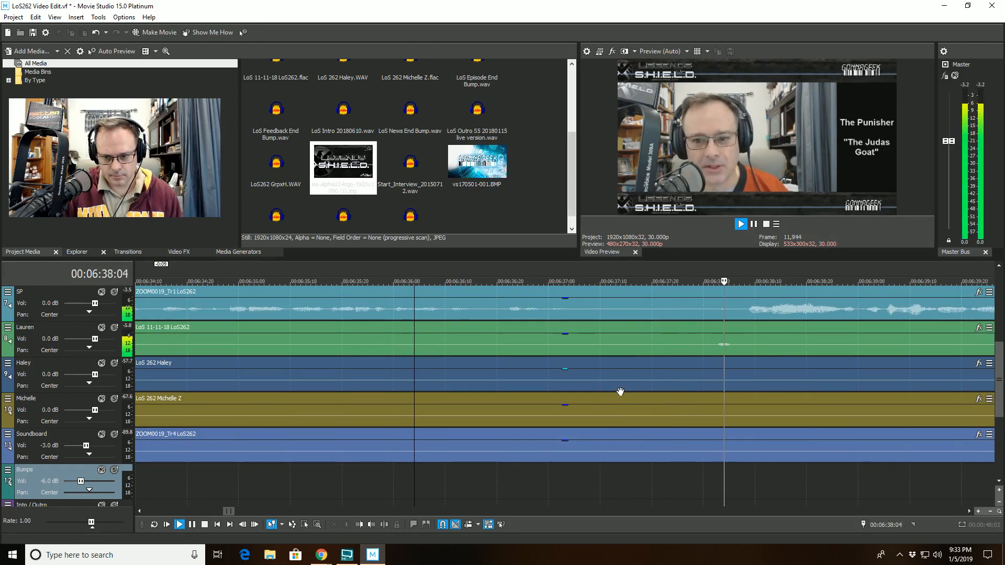
{"action": "key", "text": "space"}
{"action": "scroll", "coordinate": [613, 372], "scroll_direction": "up", "scroll_amount": 1}
{"action": "key", "text": "space"}
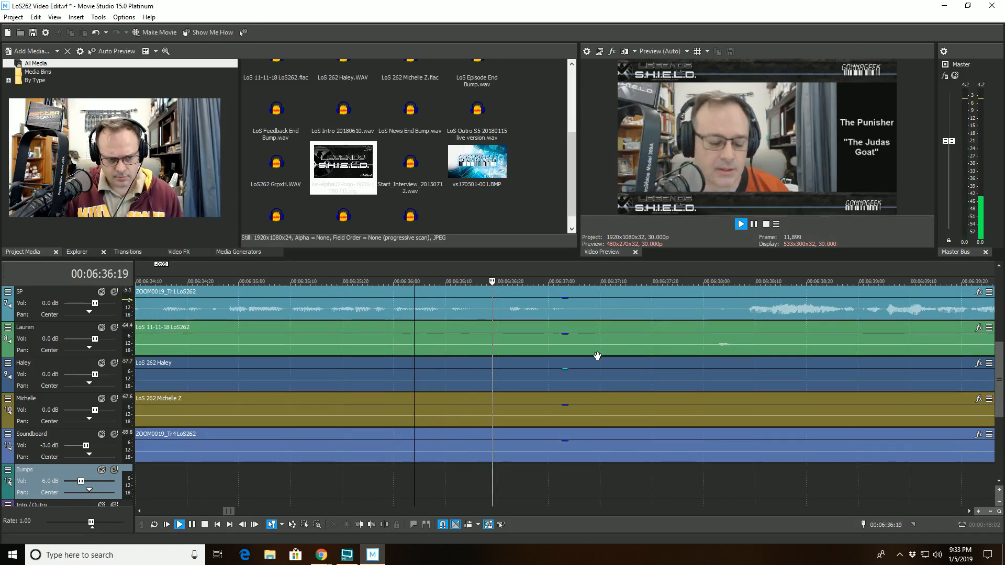
{"action": "key", "text": "space"}
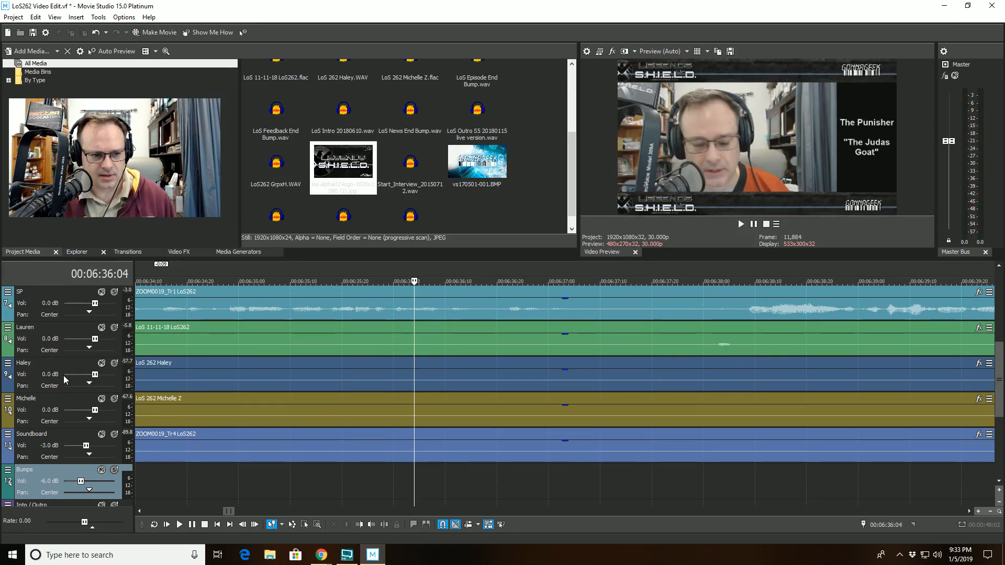
Step: Examine the GMax settings in track 9's audio effects chain
{"action": "left_click", "coordinate": [8, 363]}
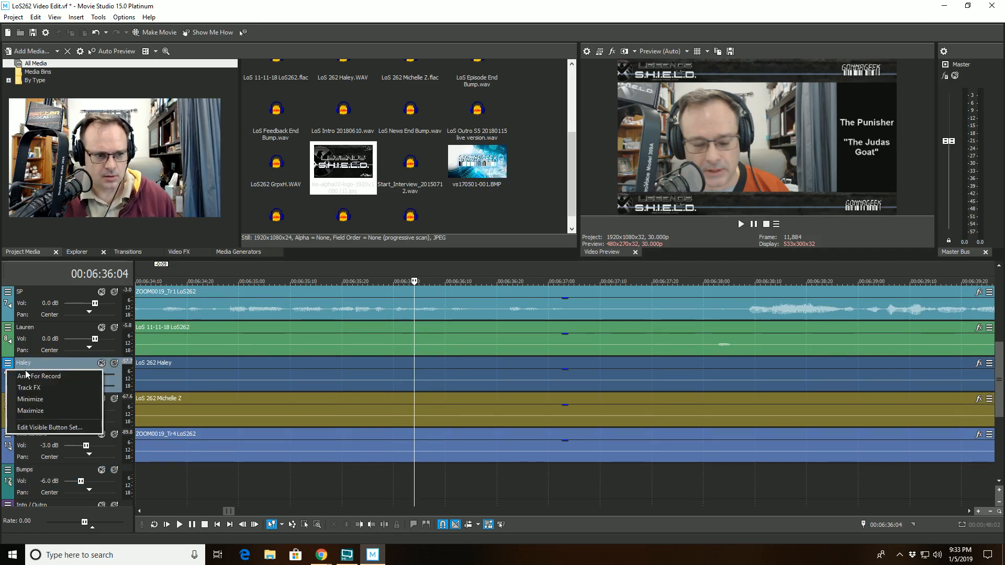
{"action": "left_click", "coordinate": [29, 387]}
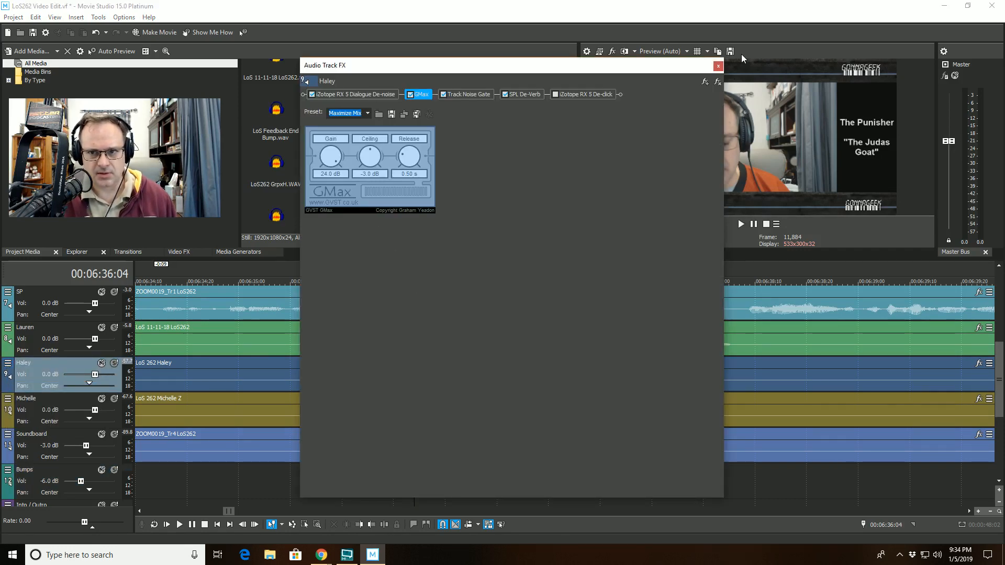
{"action": "left_click", "coordinate": [718, 66]}
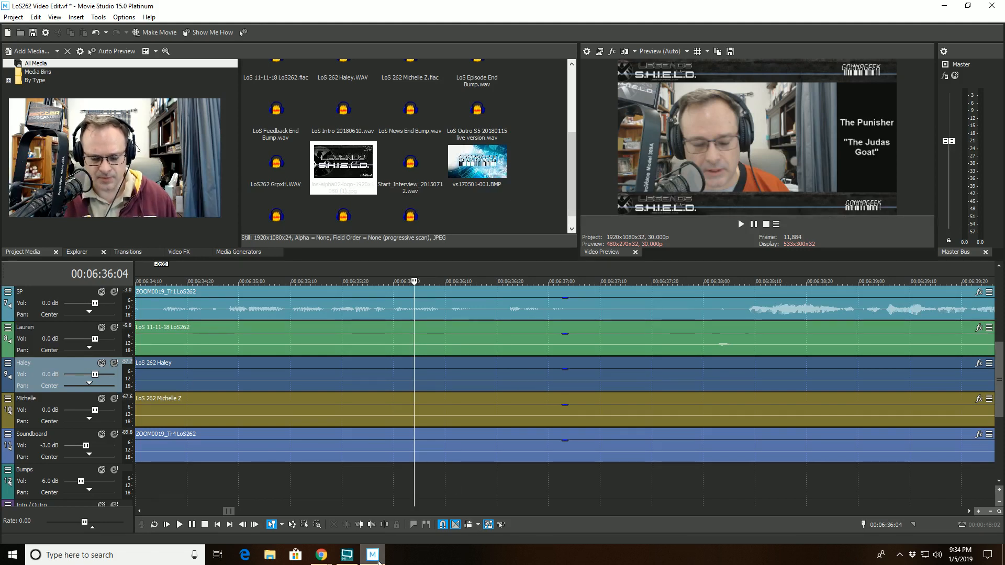
Step: Try splitting track 9's clip at 00:06:36:04 and trimming the start of the following piece to 00:06:38:17
{"action": "left_click", "coordinate": [384, 526]}
{"action": "key", "text": "ctrl+z"}
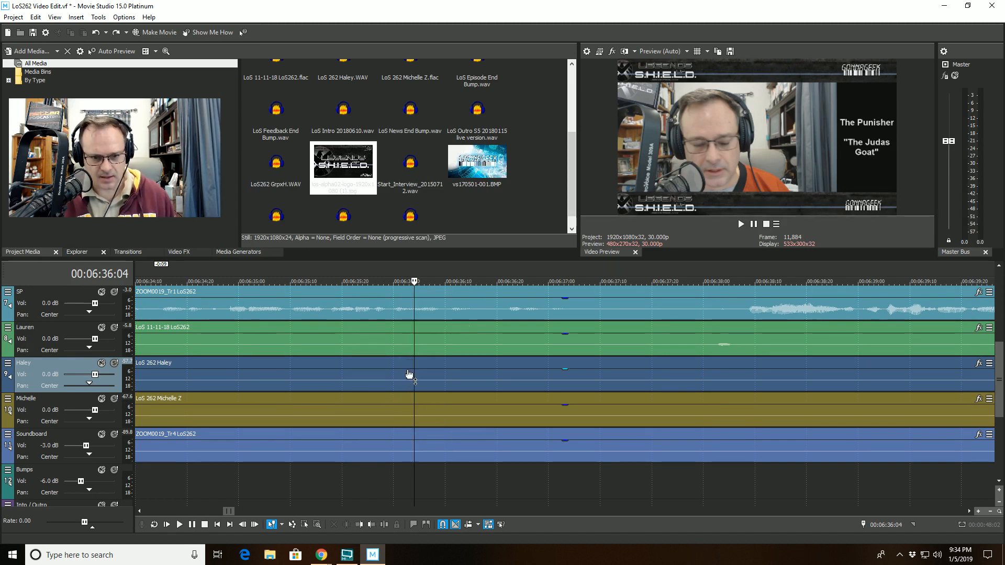
{"action": "left_click", "coordinate": [414, 378]}
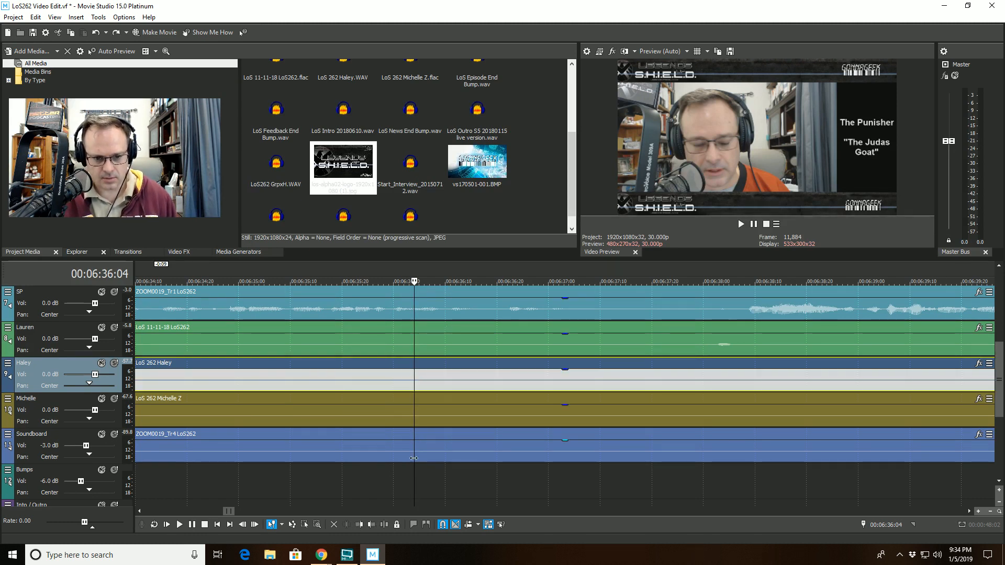
{"action": "left_click", "coordinate": [385, 525]}
{"action": "key", "text": "space"}
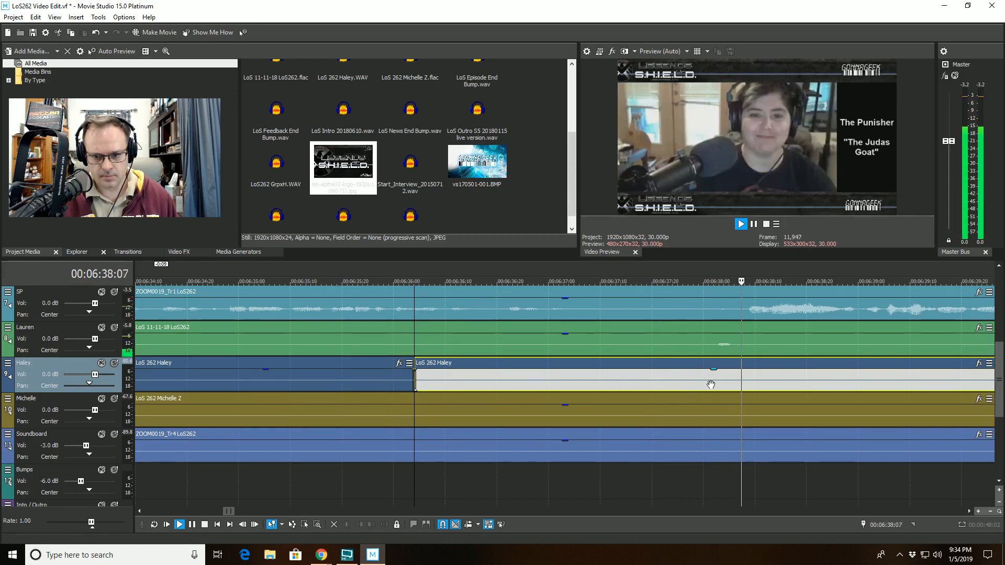
{"action": "left_click", "coordinate": [790, 373]}
{"action": "key", "text": "space"}
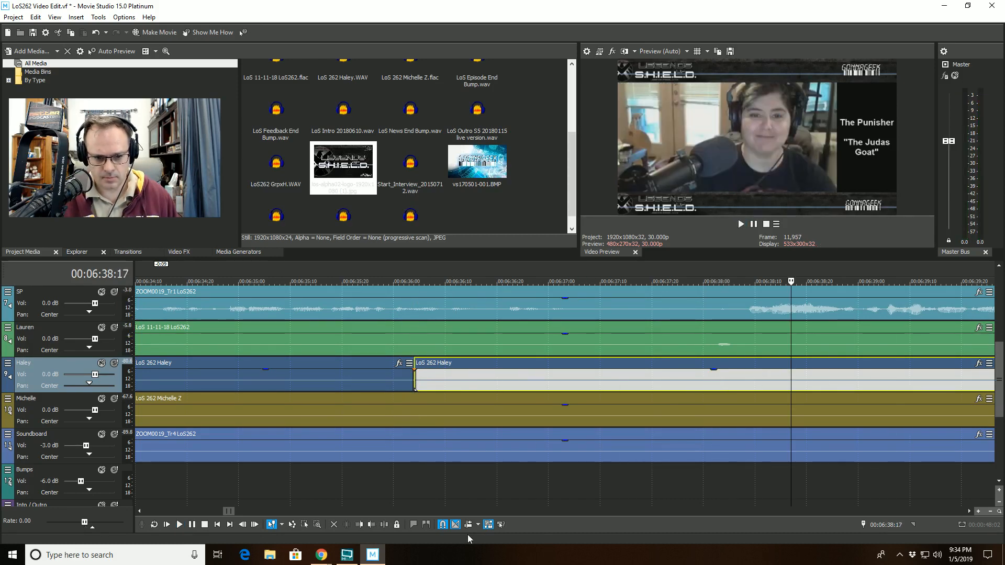
{"action": "left_click", "coordinate": [361, 525]}
Step: Listen across track 9's gap from 00:06:35:28, and undo its trim and split
{"action": "left_click", "coordinate": [381, 483]}
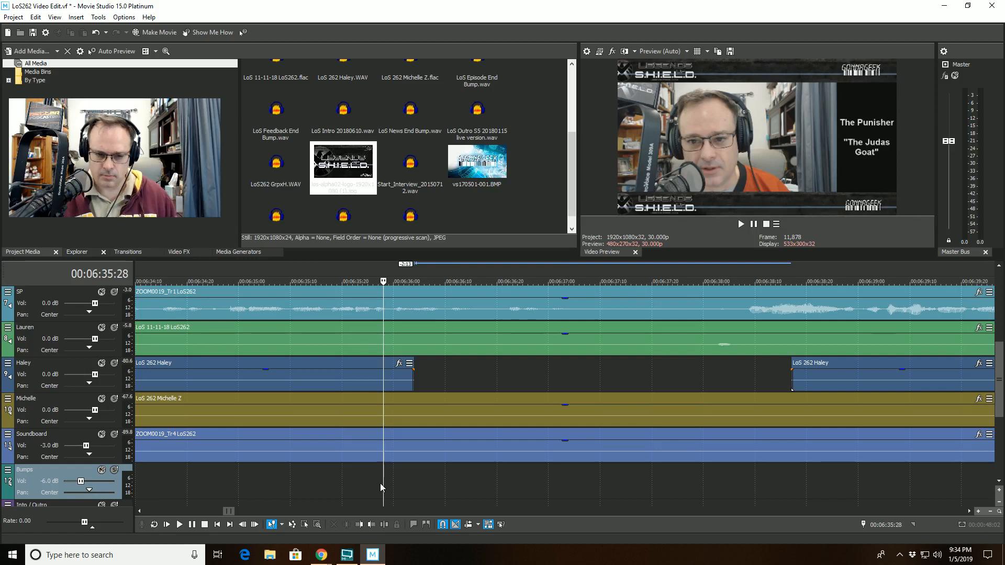
{"action": "key", "text": "space"}
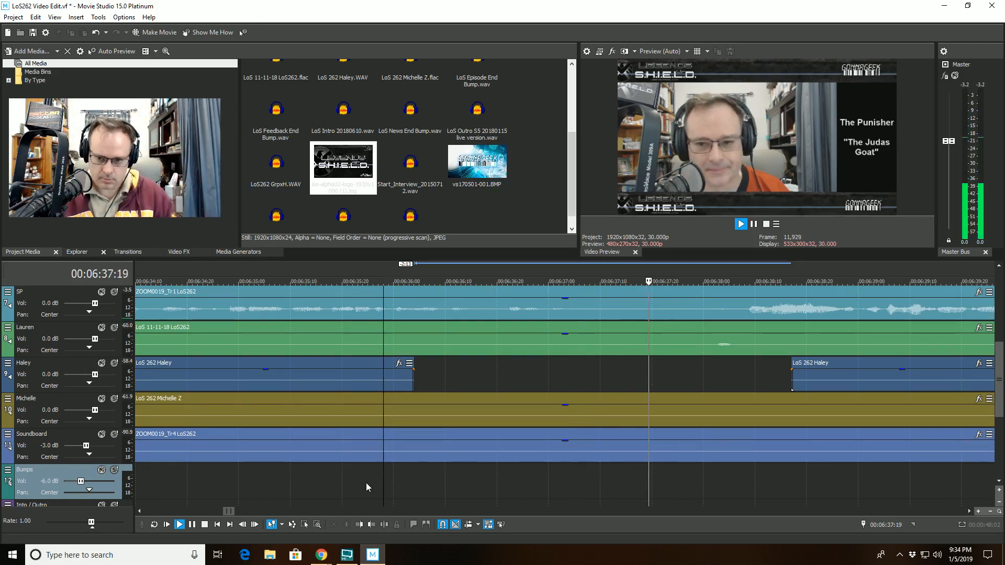
{"action": "key", "text": "space"}
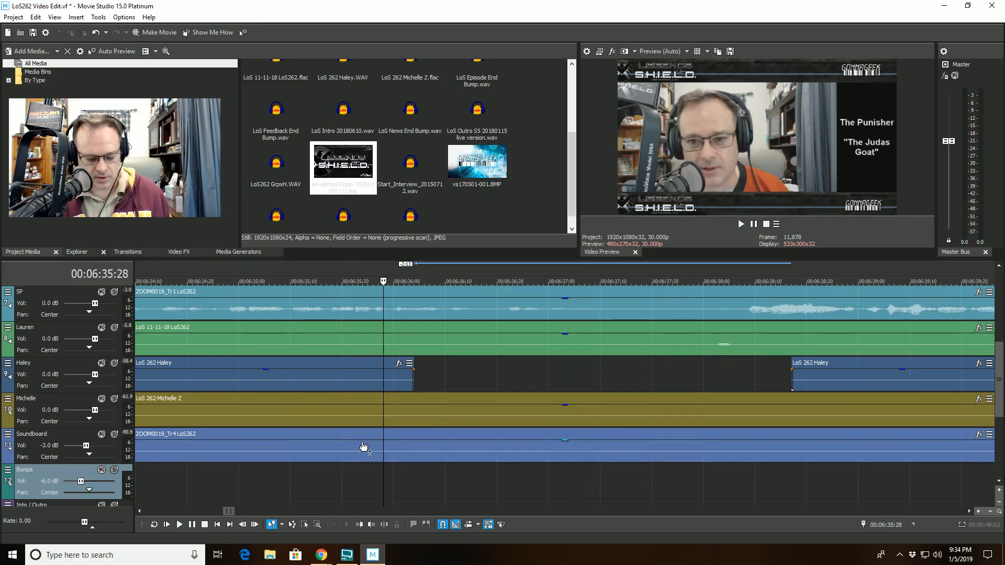
{"action": "key", "text": "ctrl+z"}
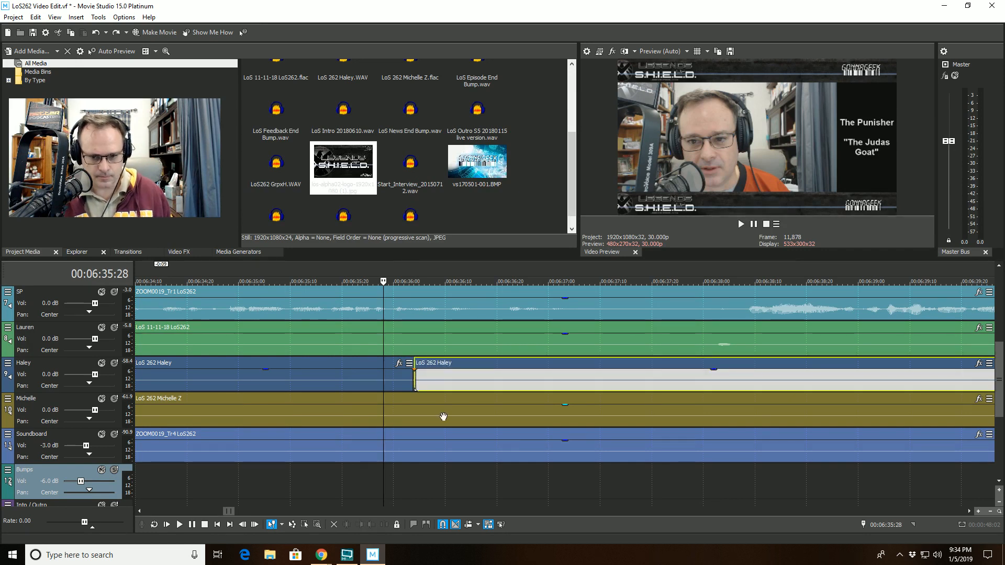
{"action": "key", "text": "ctrl+z"}
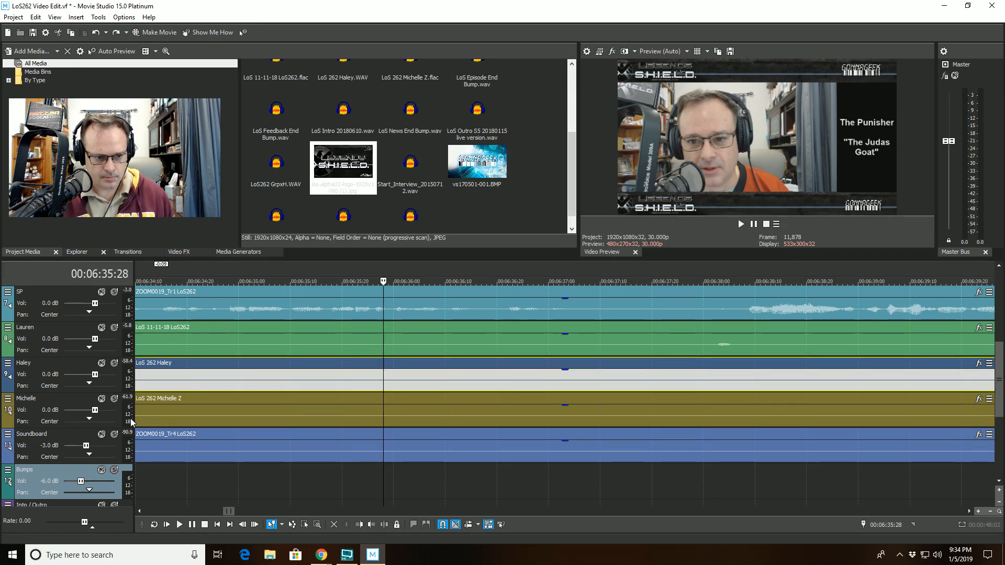
Step: Mute track 10, track 8 and the SP track one at a time, playing from 00:06:35:28 each time to find the sound's source
{"action": "left_click", "coordinate": [102, 399]}
{"action": "key", "text": "space"}
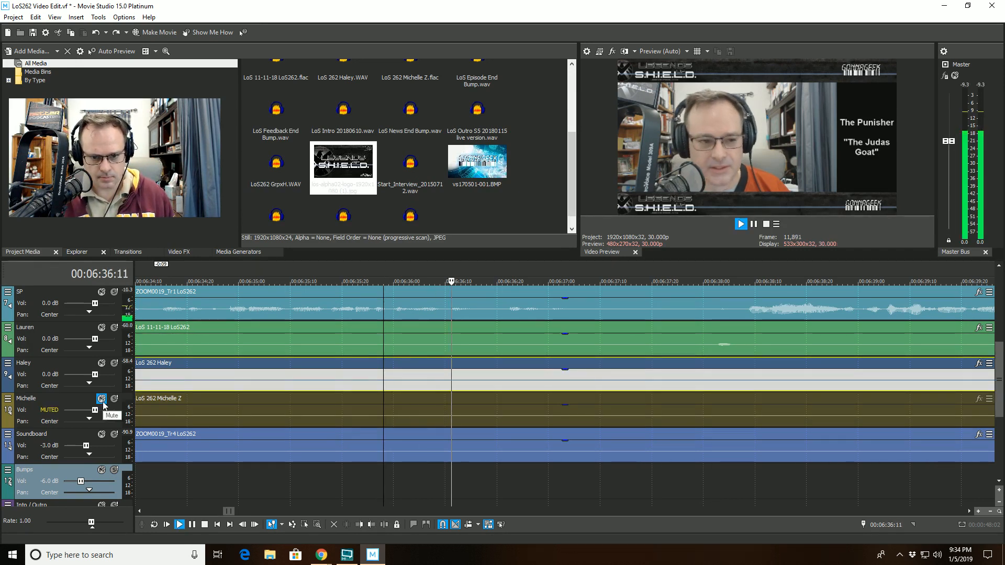
{"action": "key", "text": "space"}
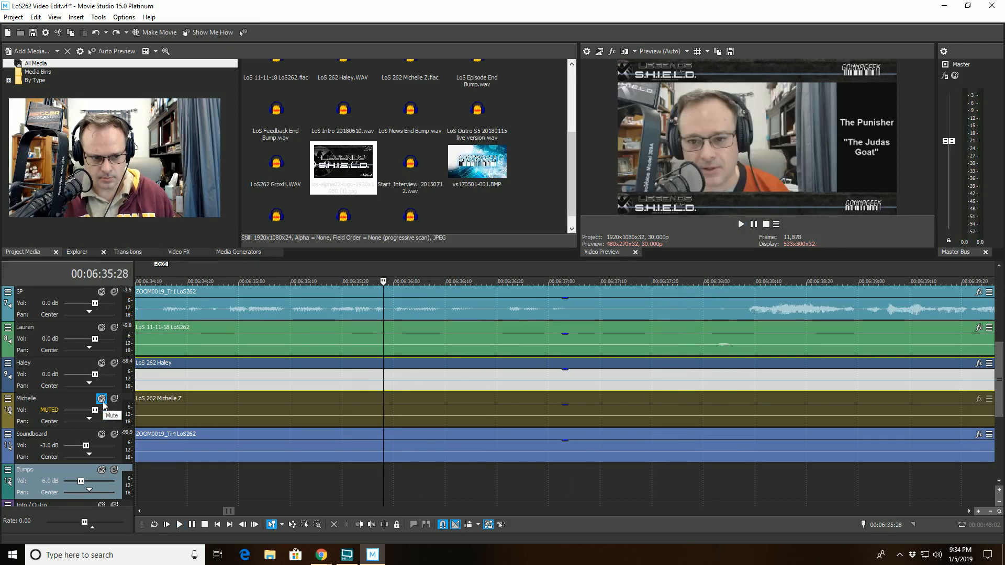
{"action": "left_click", "coordinate": [102, 400]}
{"action": "left_click", "coordinate": [101, 329]}
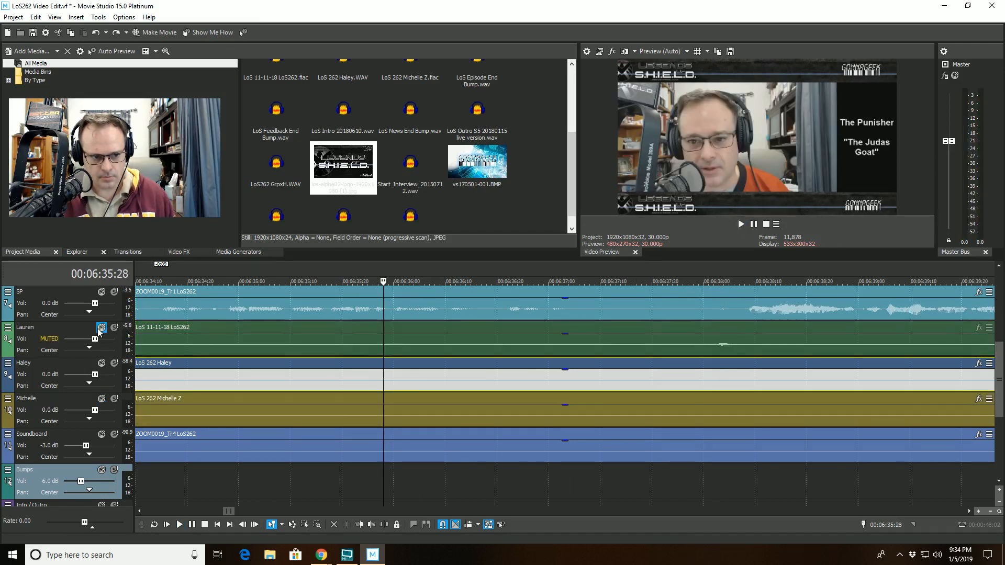
{"action": "key", "text": "space"}
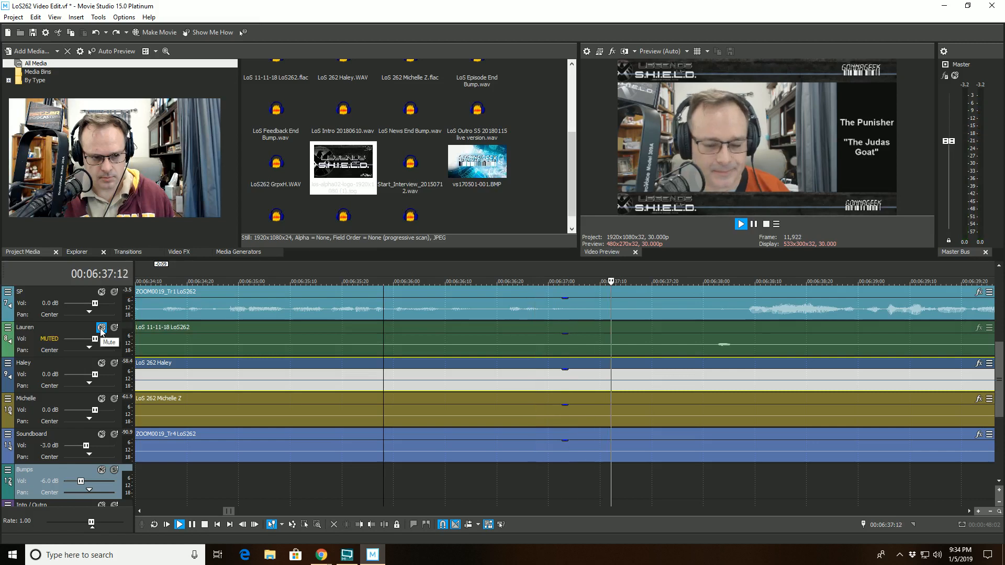
{"action": "key", "text": "space"}
{"action": "left_click", "coordinate": [101, 328]}
{"action": "left_click", "coordinate": [103, 292]}
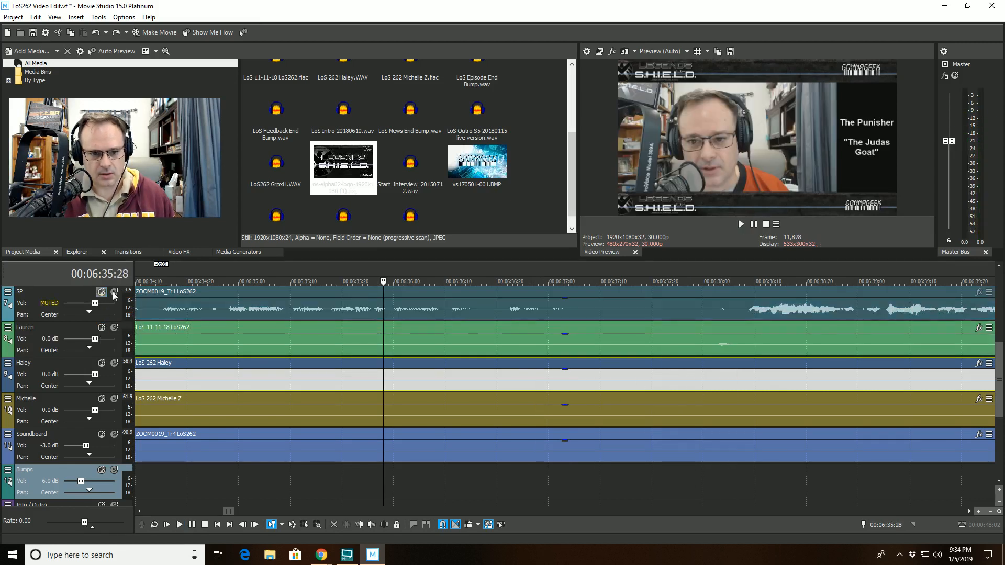
{"action": "key", "text": "space"}
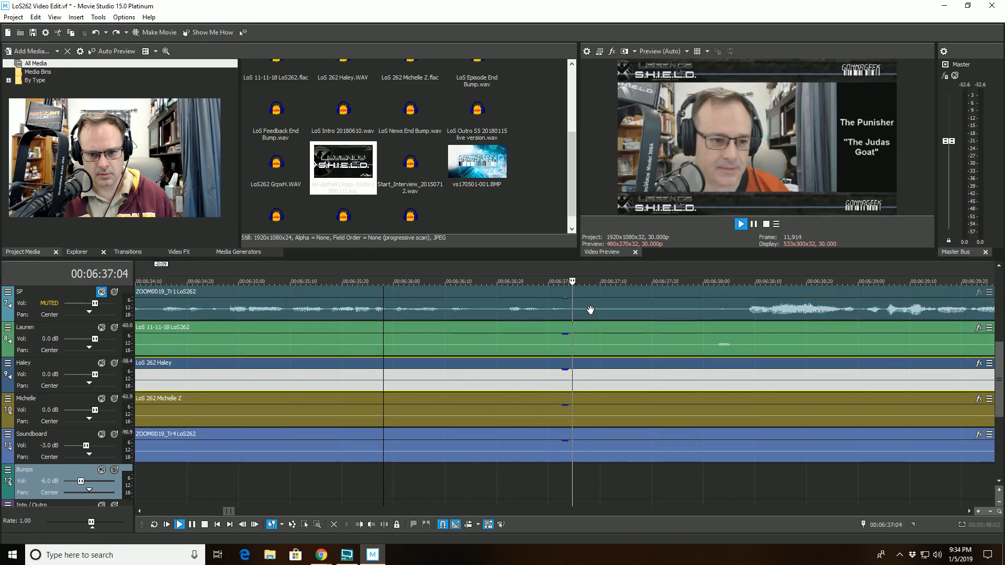
{"action": "key", "text": "space"}
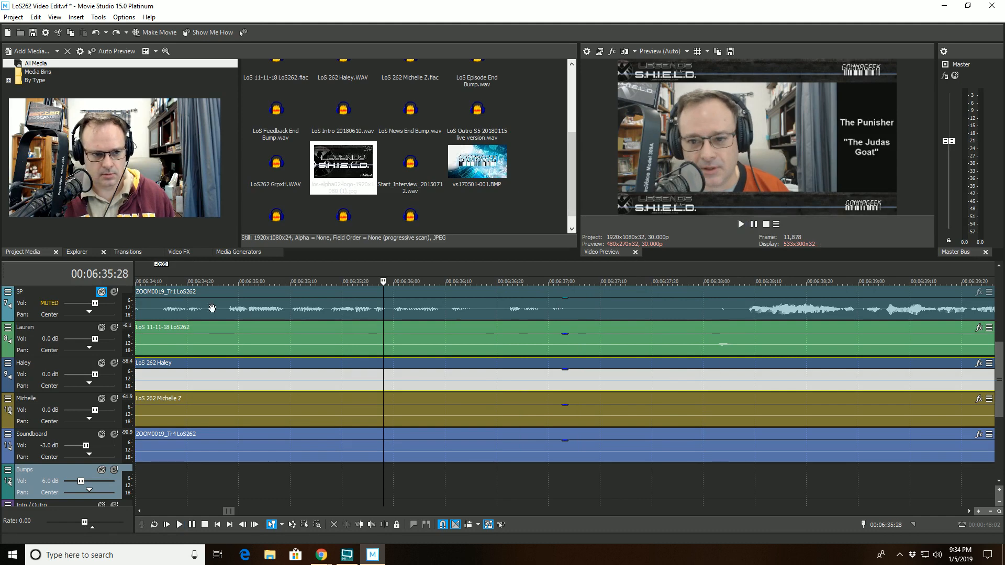
{"action": "left_click", "coordinate": [102, 292]}
Step: Solo the SP track, listen from 00:06:35:28 and 00:06:37:07 to pinpoint the sound, and place the cursor at 00:06:37:21
{"action": "left_click", "coordinate": [113, 294]}
{"action": "key", "text": "space"}
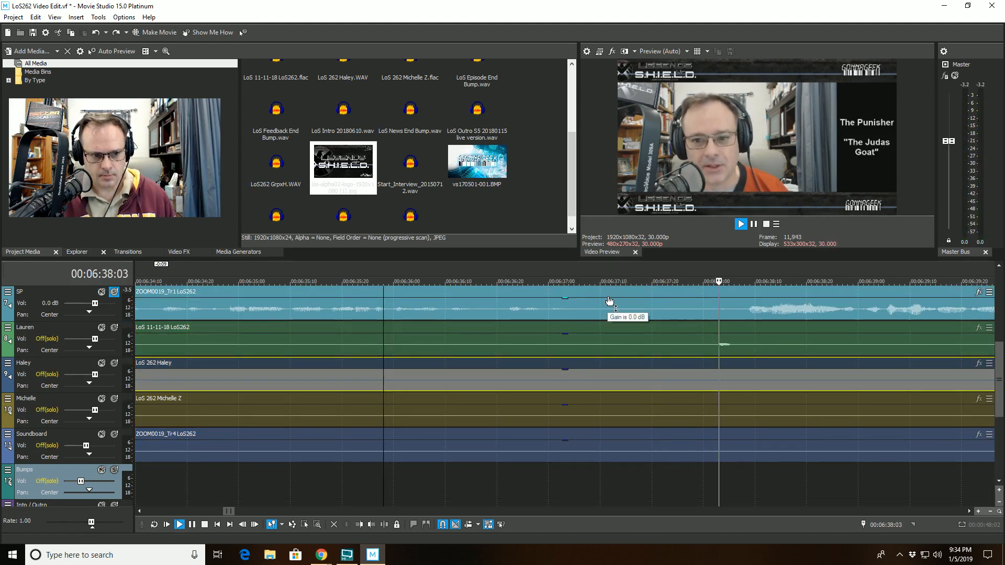
{"action": "key", "text": "space"}
{"action": "left_click", "coordinate": [585, 294]}
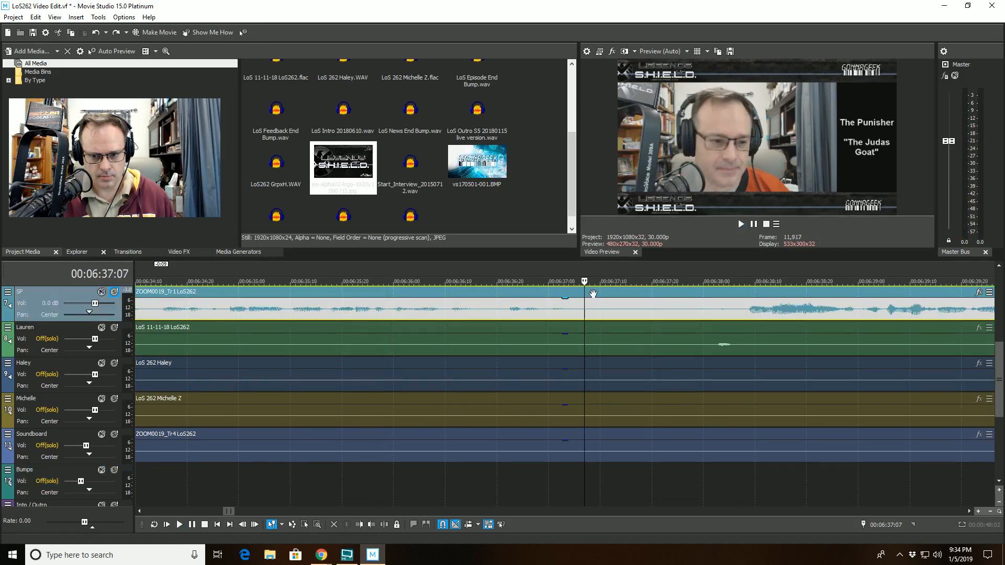
{"action": "key", "text": "space"}
{"action": "key", "text": "space"}
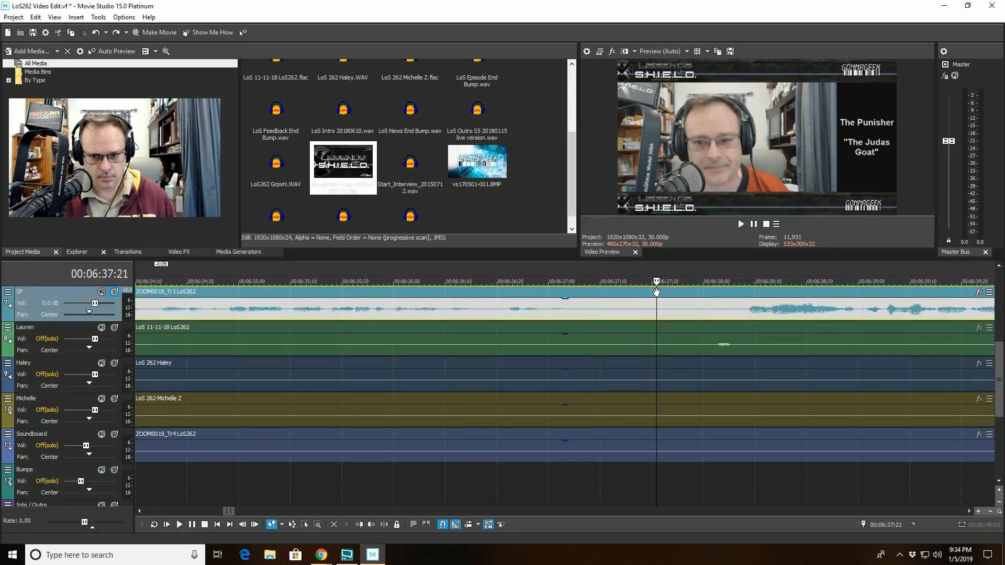
{"action": "key", "text": "space"}
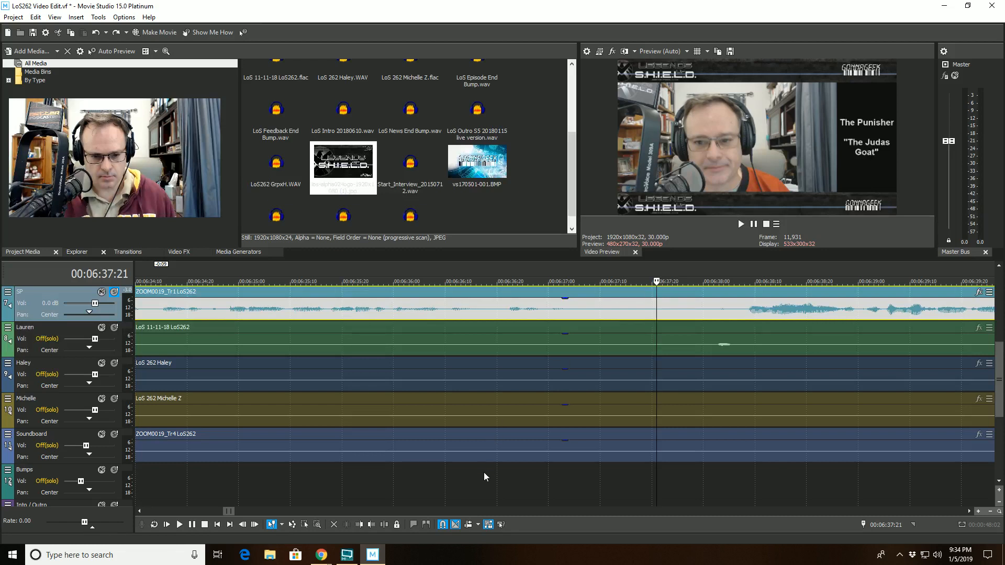
Step: Split the SP clip at 00:06:37:21, trim seven frames off the start of the following piece, and turn off the track's solo
{"action": "left_click", "coordinate": [387, 526]}
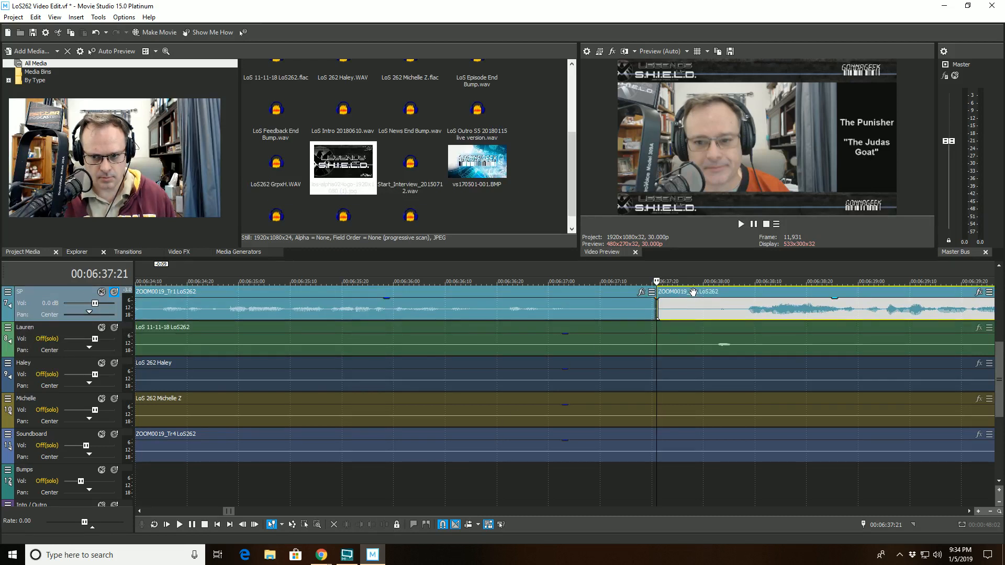
{"action": "left_click", "coordinate": [692, 292]}
{"action": "left_click", "coordinate": [362, 525]}
{"action": "left_click", "coordinate": [384, 471]}
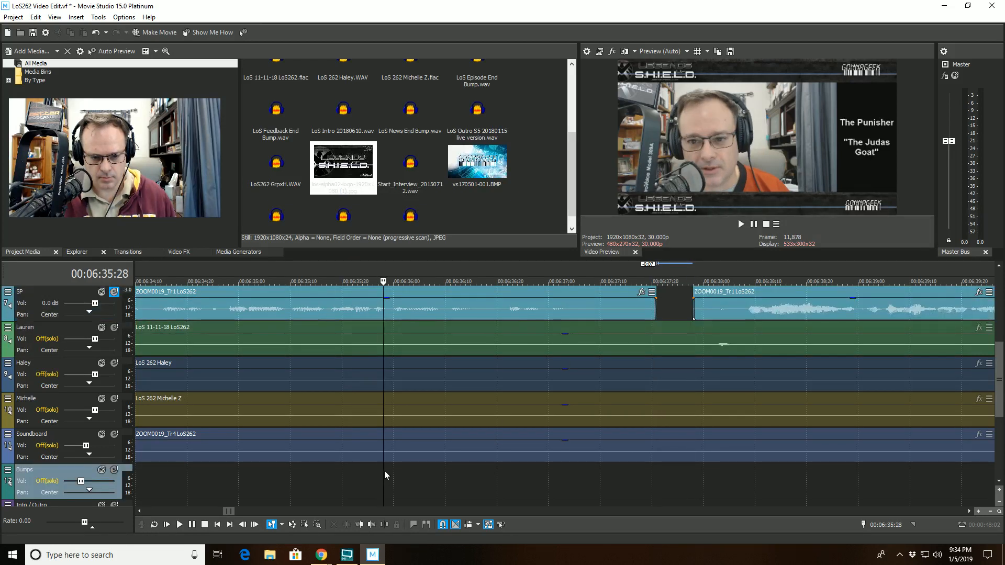
{"action": "left_click", "coordinate": [115, 293]}
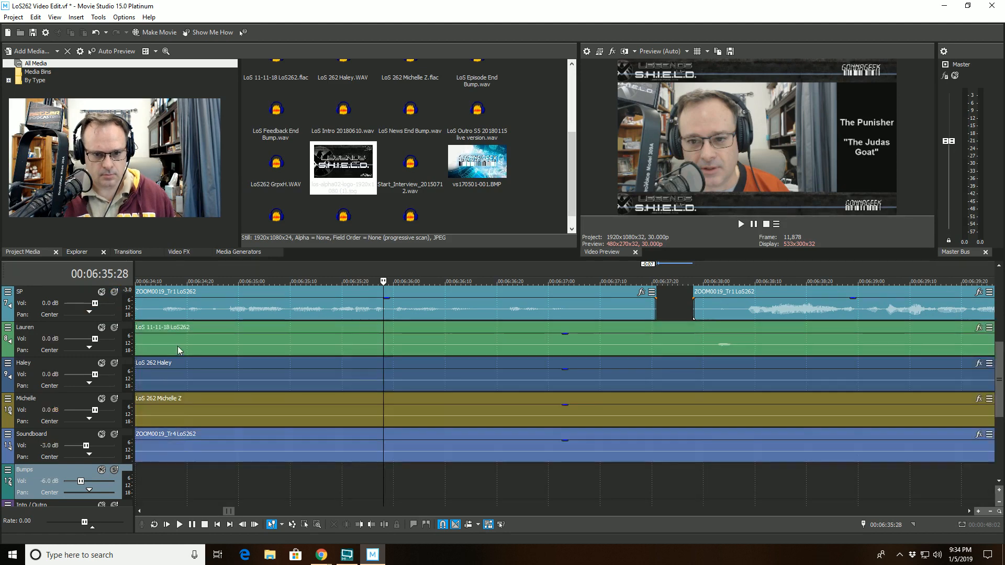
Step: Play the edit from 00:06:35:28 to check the SP cut, listening on through track 10's speech to about 00:07:13
{"action": "key", "text": "space"}
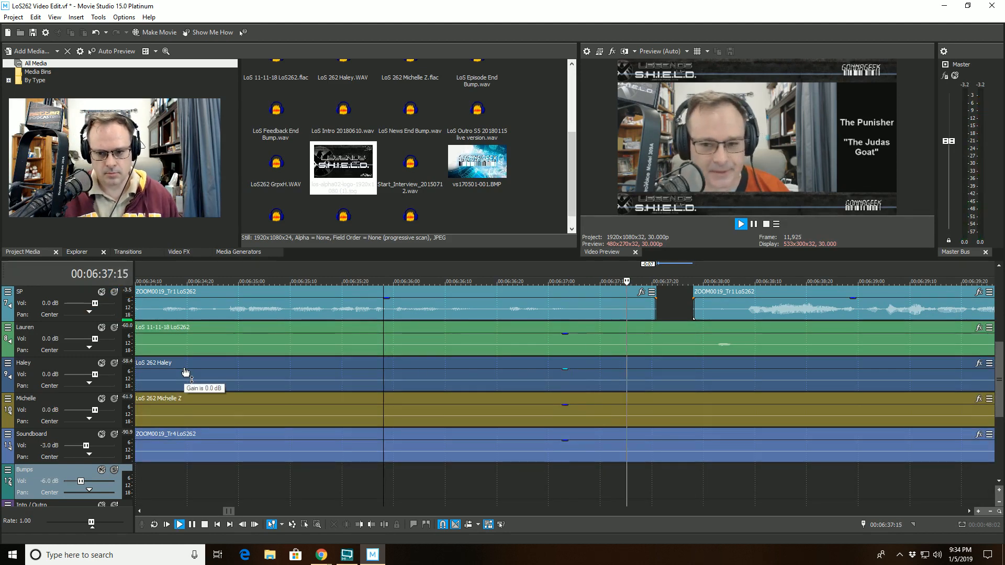
{"action": "scroll", "coordinate": [186, 372], "scroll_direction": "down", "scroll_amount": 4}
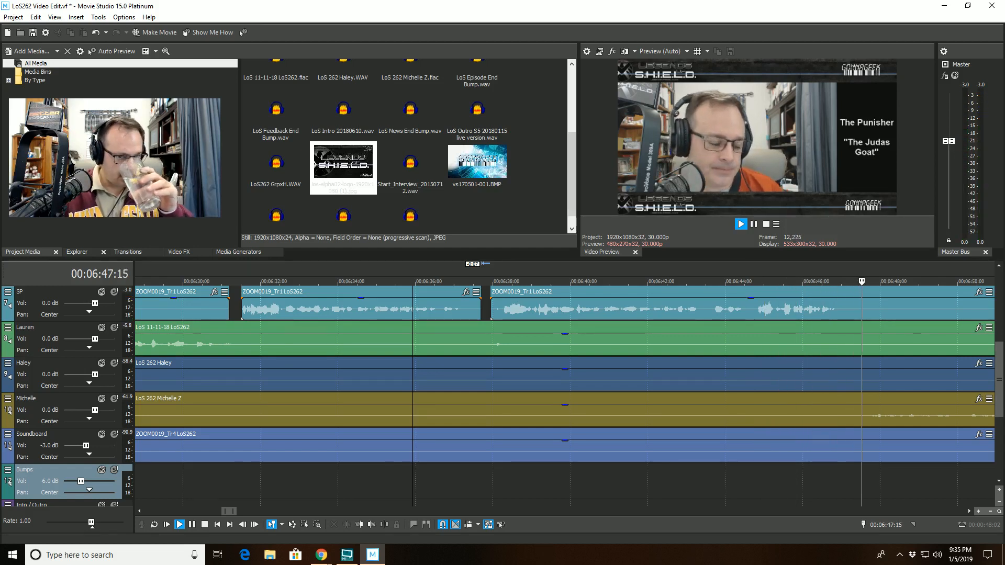
{"action": "scroll", "coordinate": [667, 433], "scroll_direction": "down", "scroll_amount": 2}
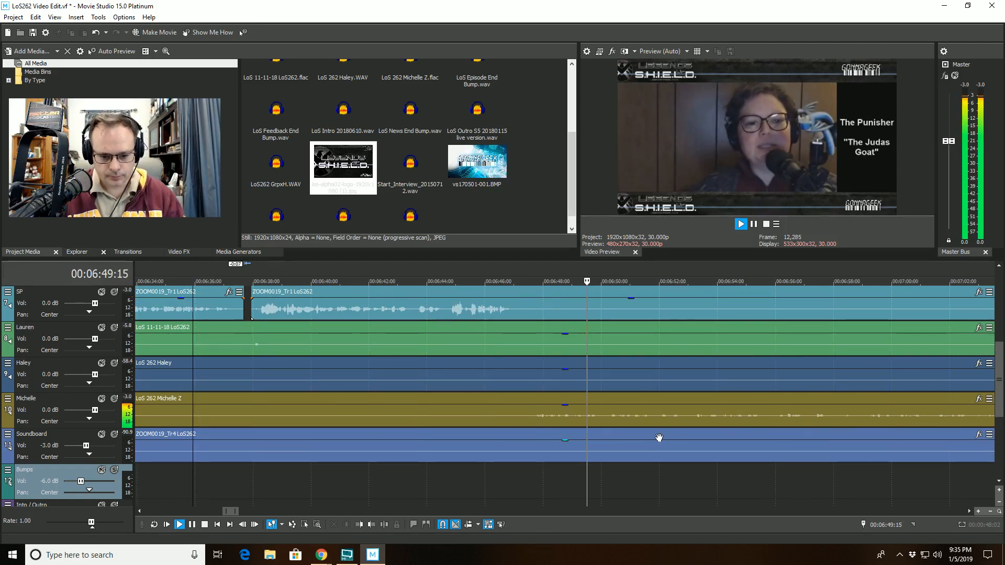
{"action": "scroll", "coordinate": [655, 441], "scroll_direction": "down", "scroll_amount": 2}
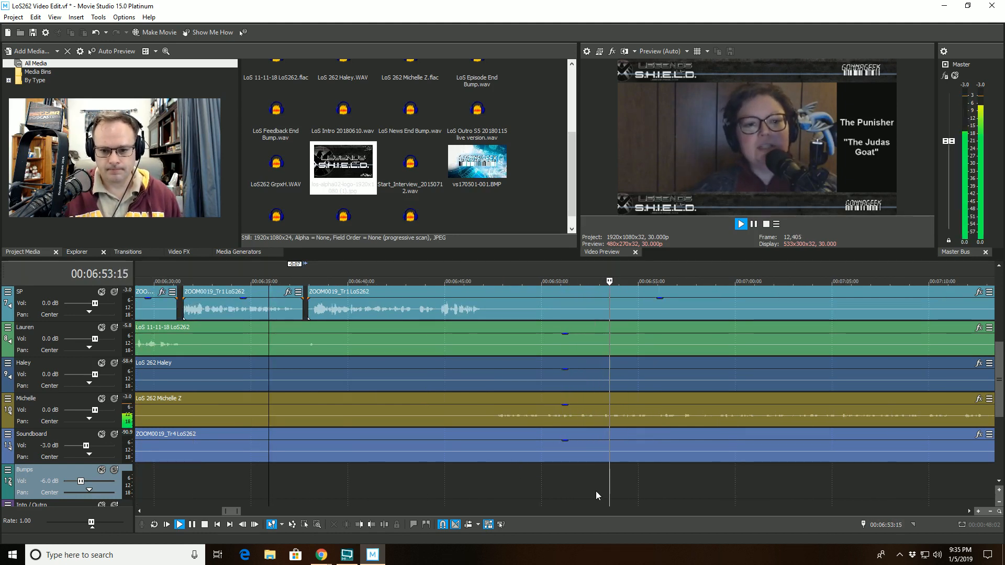
{"action": "scroll", "coordinate": [680, 492], "scroll_direction": "up", "scroll_amount": 3}
{"action": "scroll", "coordinate": [680, 490], "scroll_direction": "up", "scroll_amount": 2}
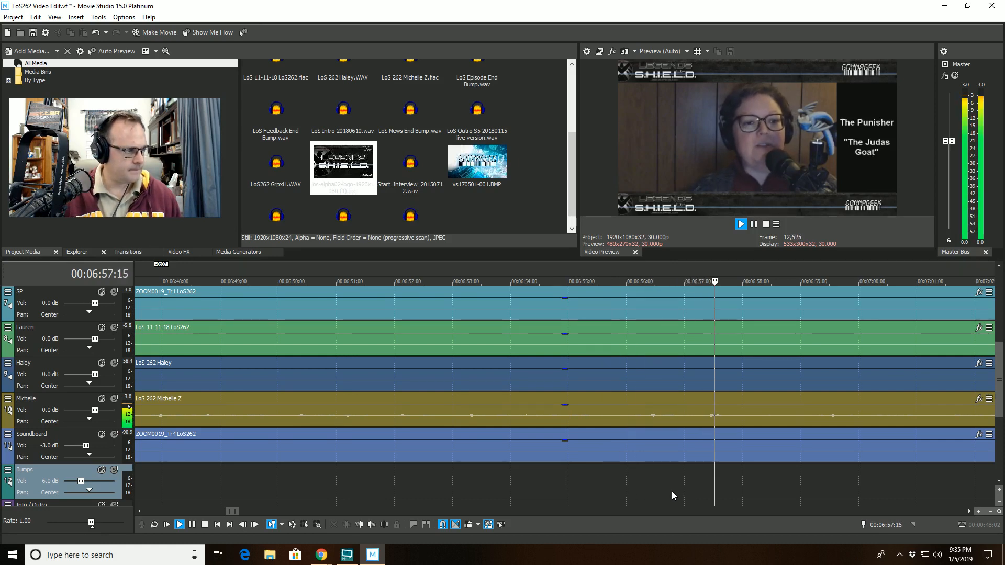
{"action": "scroll", "coordinate": [671, 491], "scroll_direction": "down", "scroll_amount": 2}
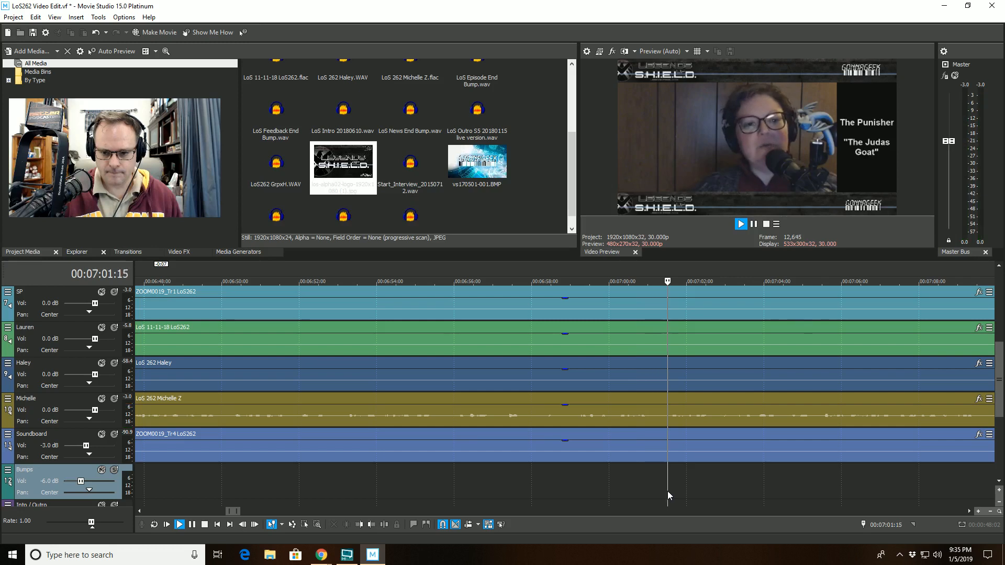
{"action": "scroll", "coordinate": [668, 491], "scroll_direction": "down", "scroll_amount": 2}
{"action": "scroll", "coordinate": [667, 491], "scroll_direction": "up", "scroll_amount": 2}
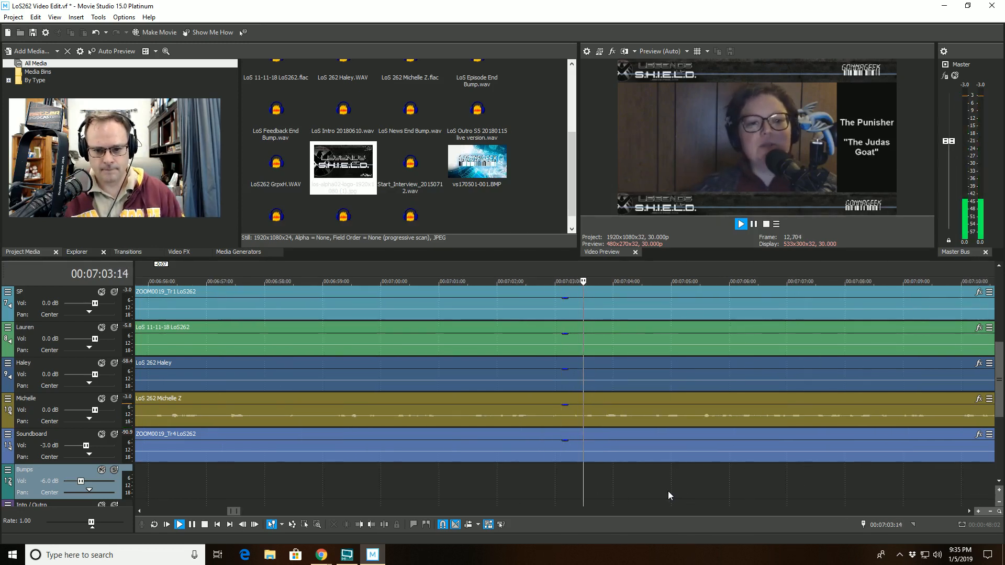
{"action": "scroll", "coordinate": [666, 490], "scroll_direction": "down", "scroll_amount": 2}
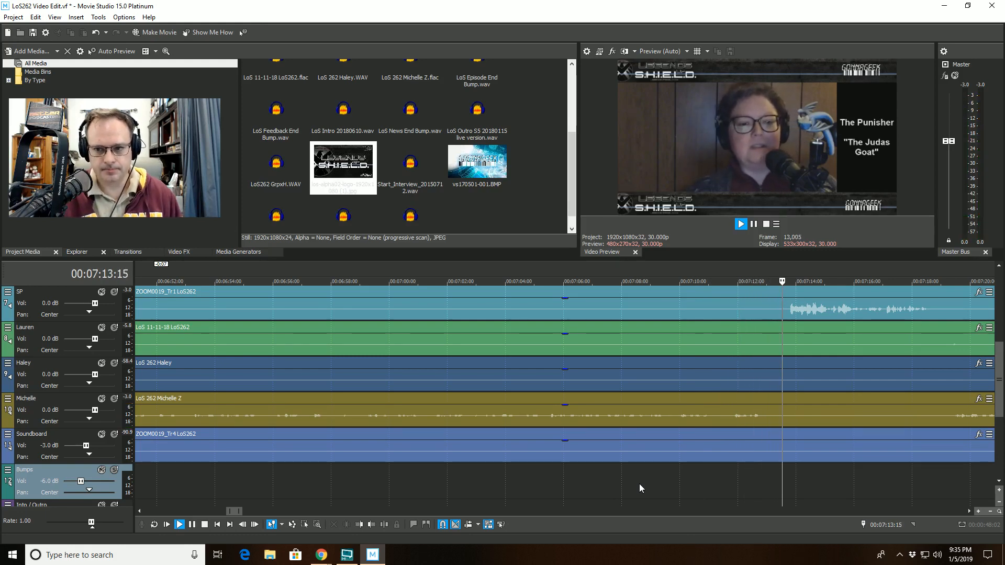
{"action": "key", "text": "space"}
Step: Mark the range from 00:07:06:06 to 00:07:17:01, and play on from 00:07:09:16 past 00:07:47 to find unwanted sounds
{"action": "scroll", "coordinate": [646, 482], "scroll_direction": "down", "scroll_amount": 5}
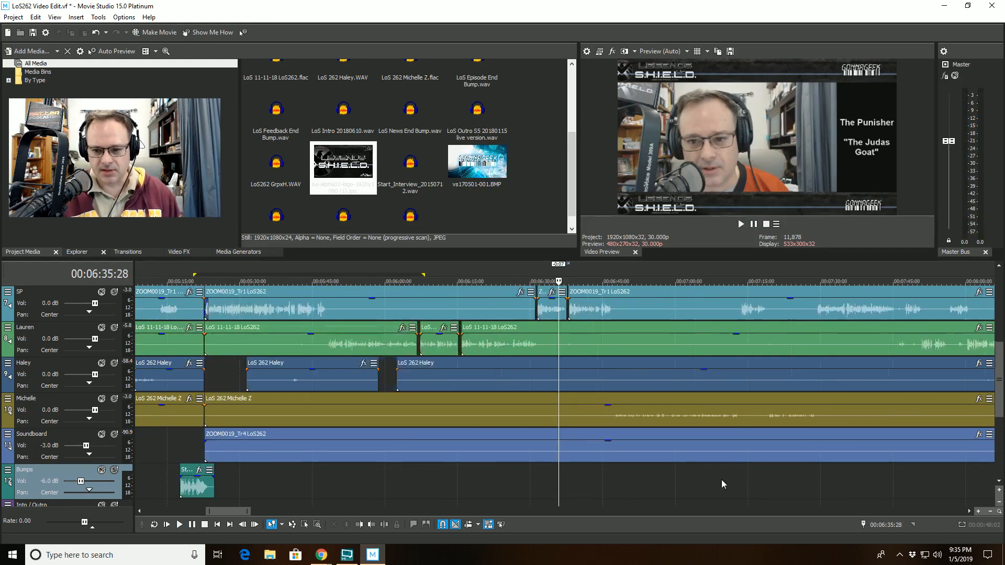
{"action": "left_click_drag", "start_coordinate": [705, 475], "coordinate": [757, 473]}
{"action": "scroll", "coordinate": [563, 480], "scroll_direction": "up", "scroll_amount": 4}
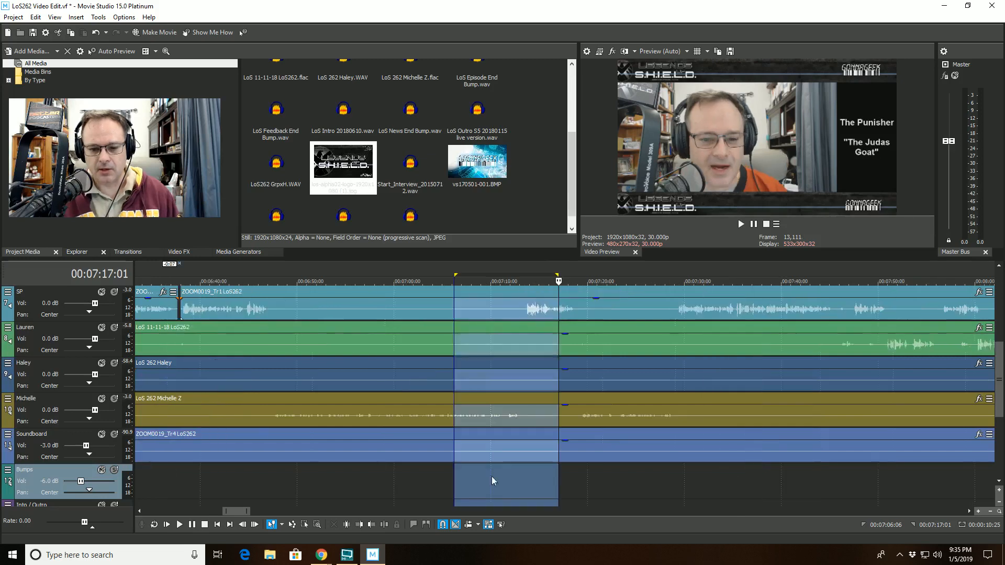
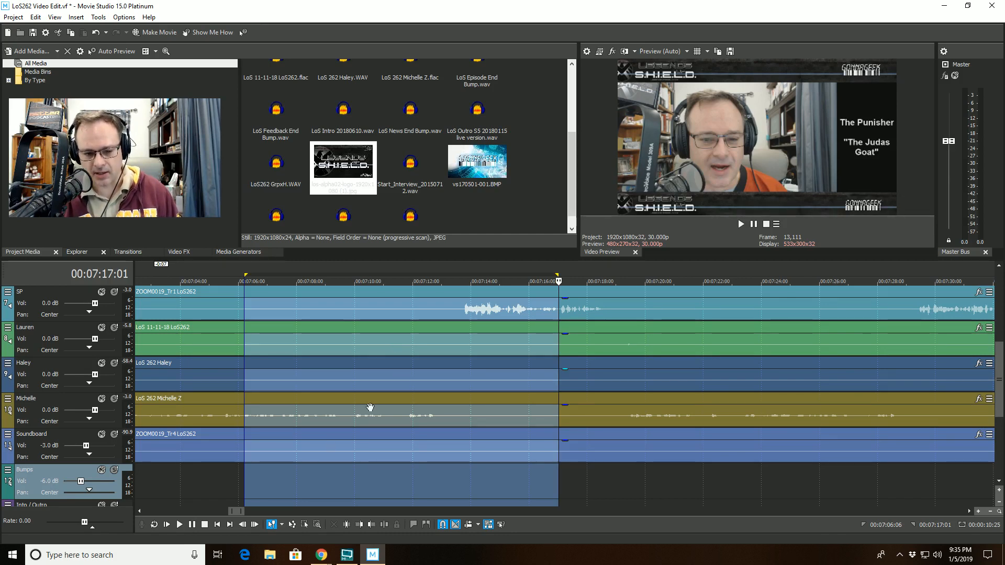
{"action": "left_click", "coordinate": [341, 482]}
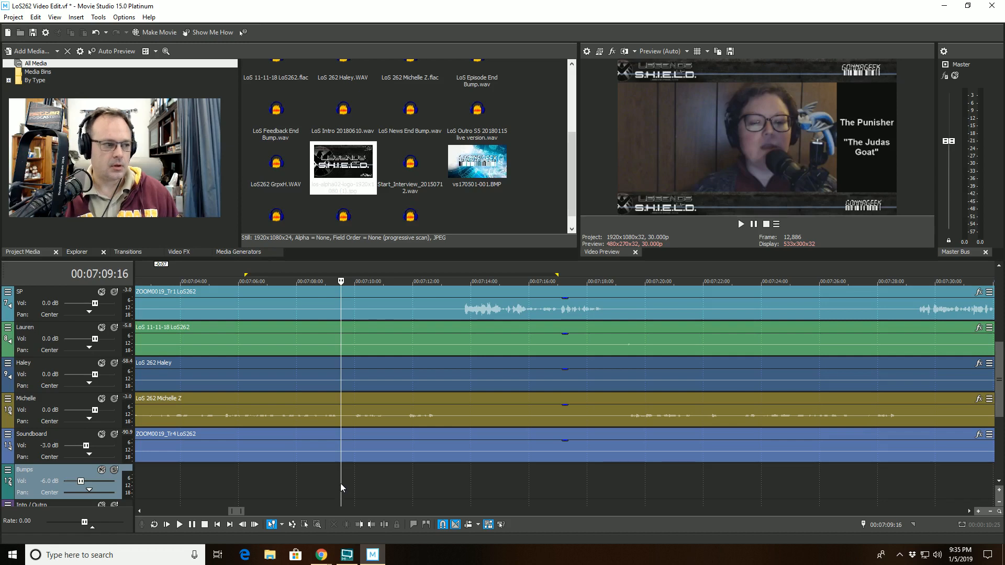
{"action": "key", "text": "space"}
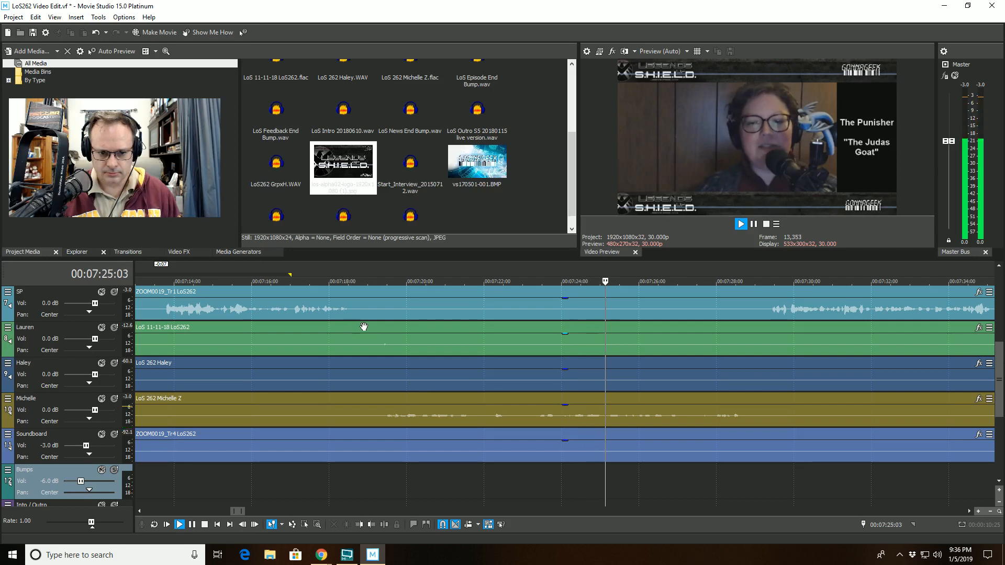
{"action": "scroll", "coordinate": [471, 377], "scroll_direction": "down", "scroll_amount": 2}
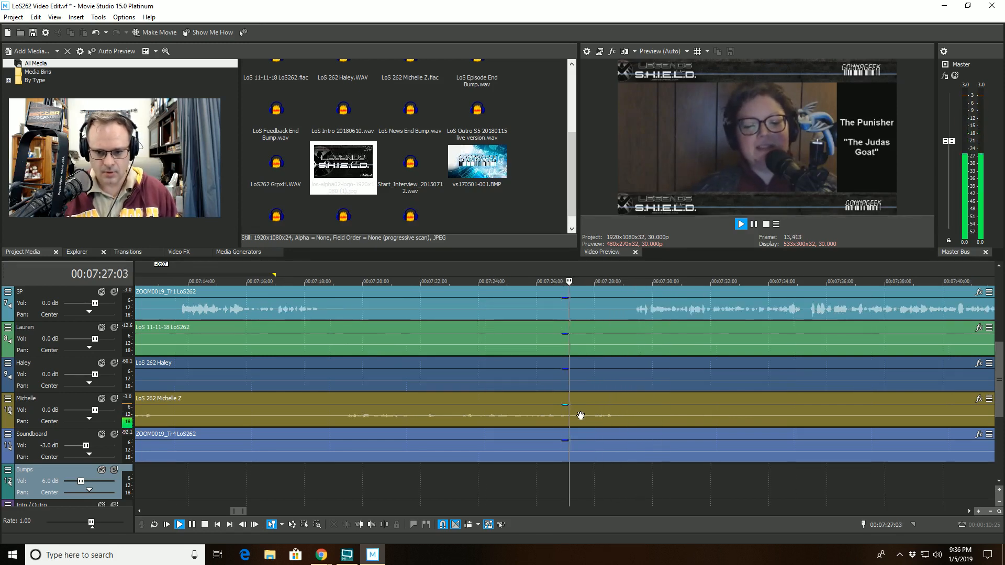
{"action": "scroll", "coordinate": [581, 417], "scroll_direction": "down", "scroll_amount": 2}
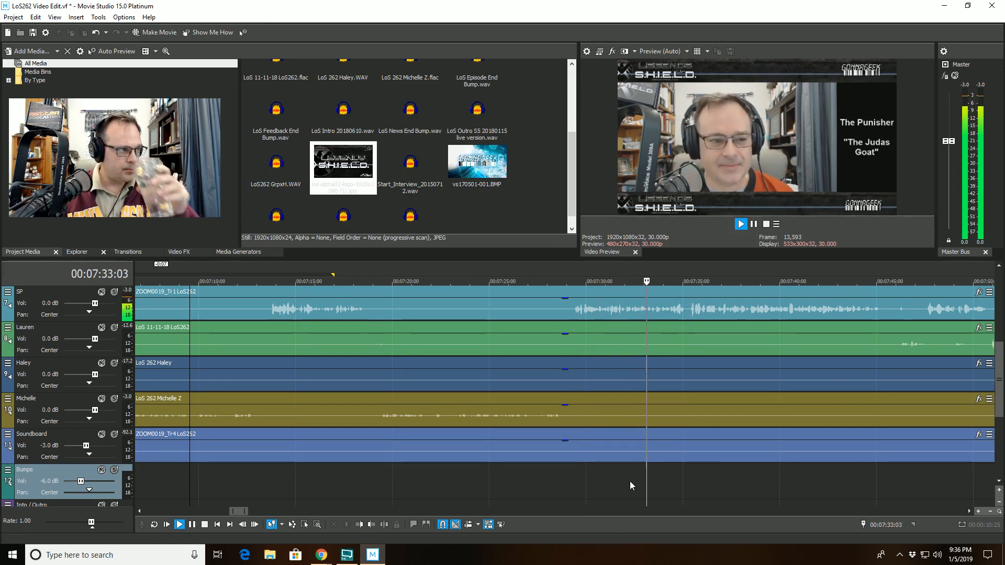
{"action": "scroll", "coordinate": [630, 482], "scroll_direction": "down", "scroll_amount": 1}
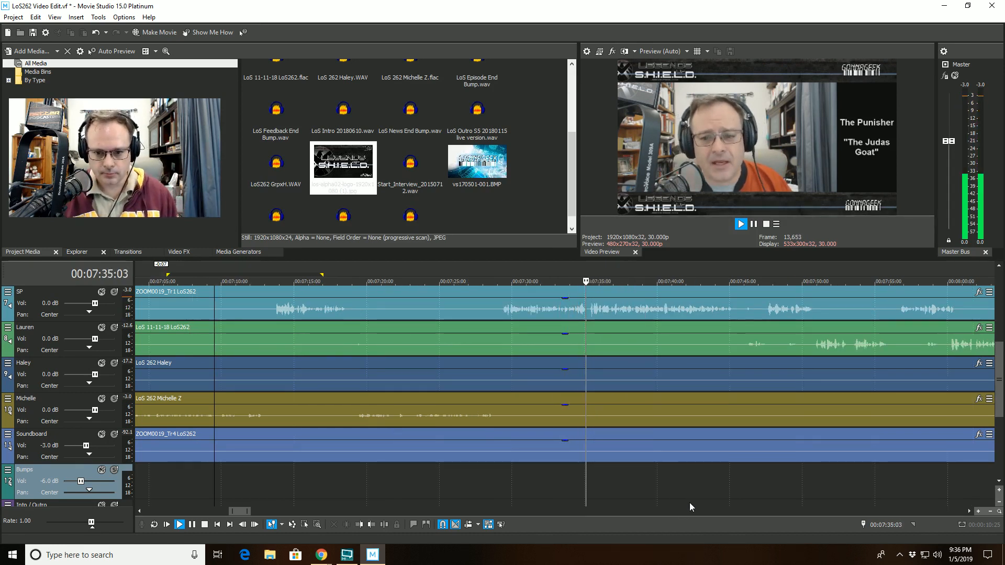
{"action": "scroll", "coordinate": [689, 501], "scroll_direction": "up", "scroll_amount": 2}
{"action": "scroll", "coordinate": [690, 501], "scroll_direction": "up", "scroll_amount": 1}
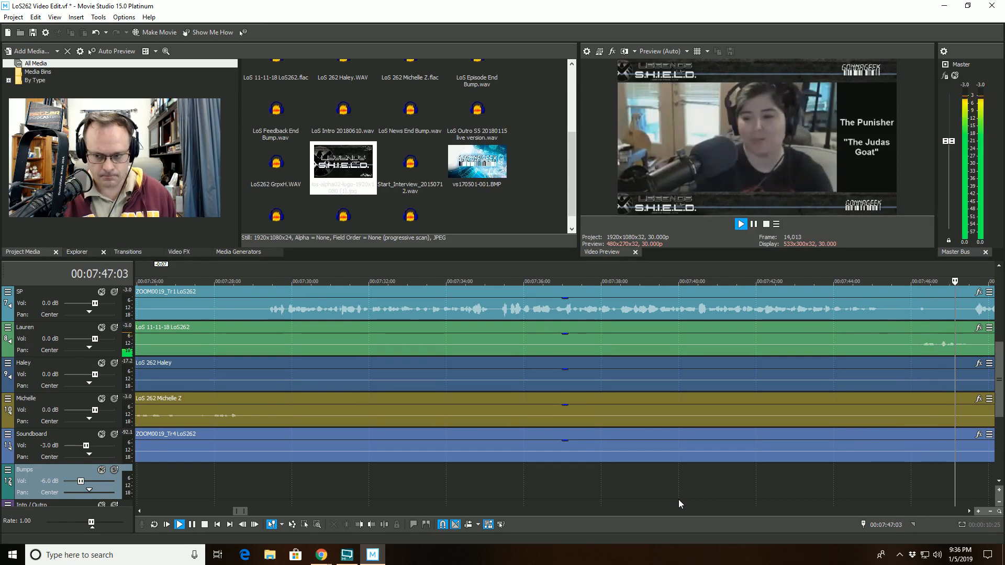
{"action": "left_click", "coordinate": [892, 343]}
{"action": "key", "text": "space"}
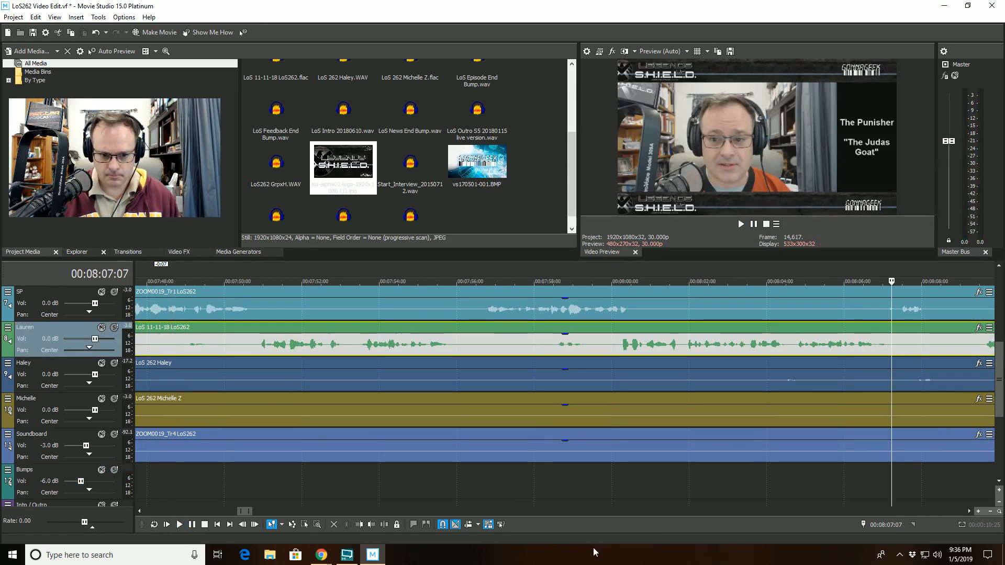
Step: Split the SP clip at 00:07:45:20 and trim the start of the following piece to 00:07:47:00
{"action": "left_click", "coordinate": [208, 511]}
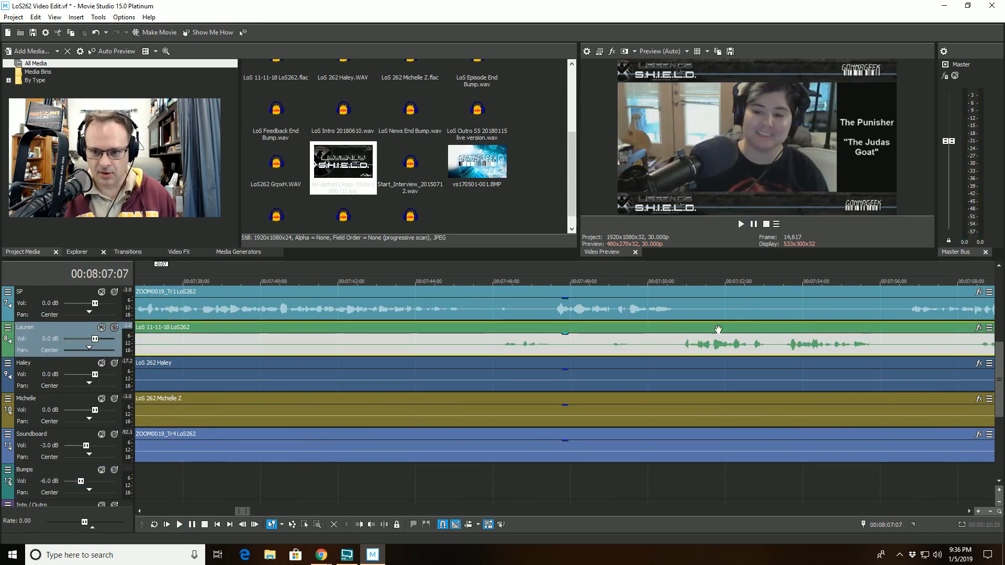
{"action": "left_click", "coordinate": [480, 305]}
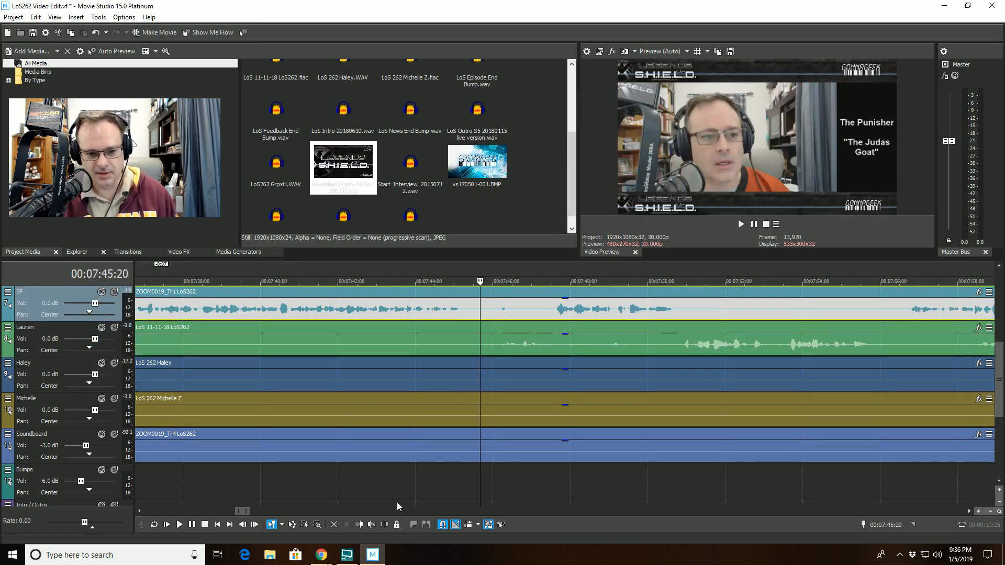
{"action": "key", "text": "s"}
{"action": "left_click", "coordinate": [532, 315]}
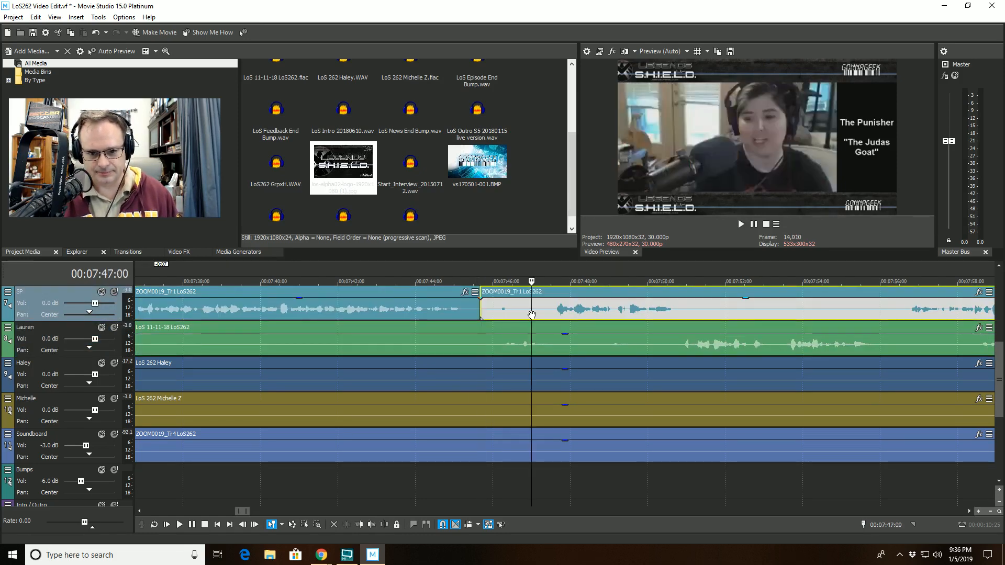
{"action": "left_click", "coordinate": [359, 525]}
Step: Play from 00:07:43:17 across the new SP gap to check the cut, and select the track 9 clip
{"action": "left_click", "coordinate": [399, 486]}
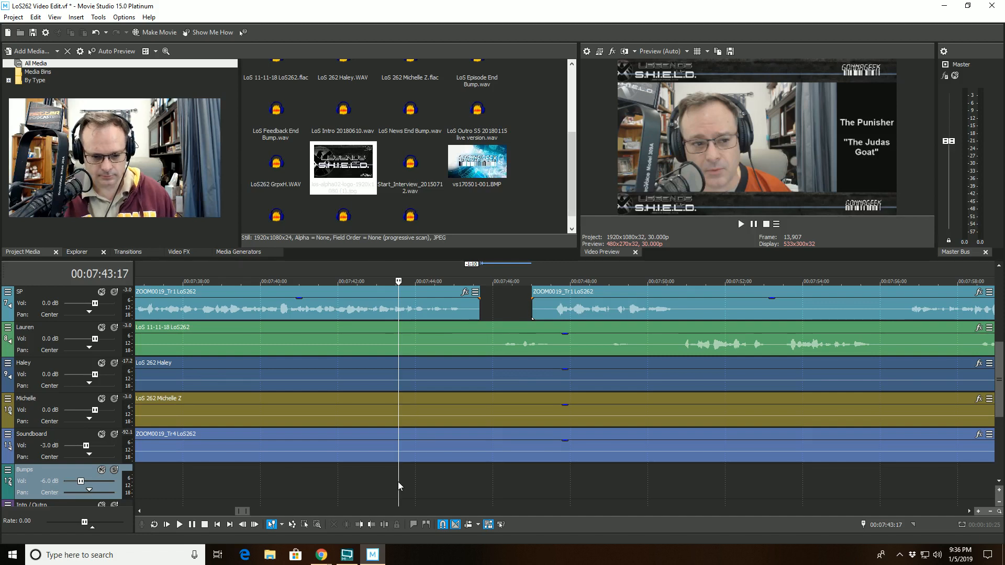
{"action": "key", "text": "space"}
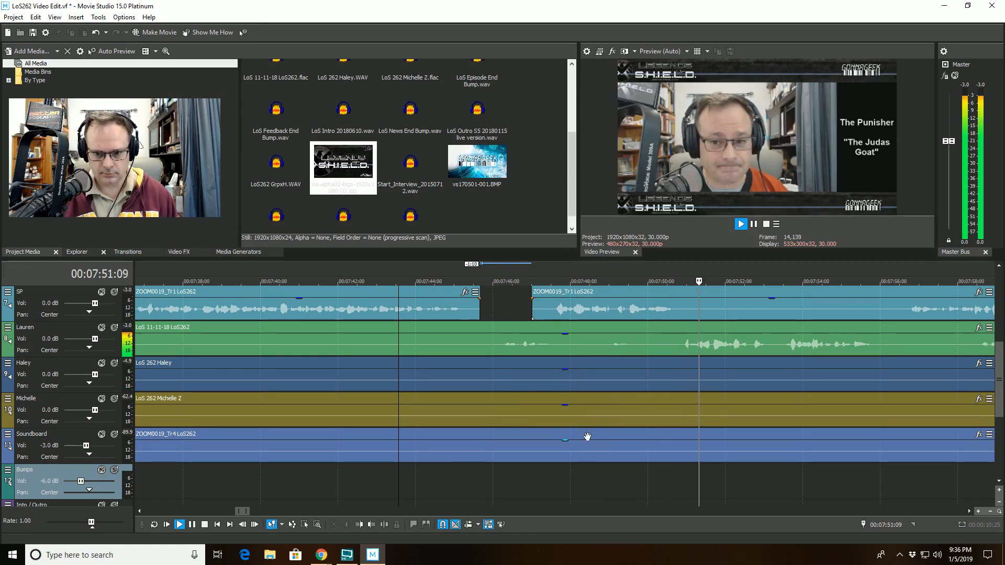
{"action": "left_click", "coordinate": [565, 374]}
{"action": "key", "text": "space"}
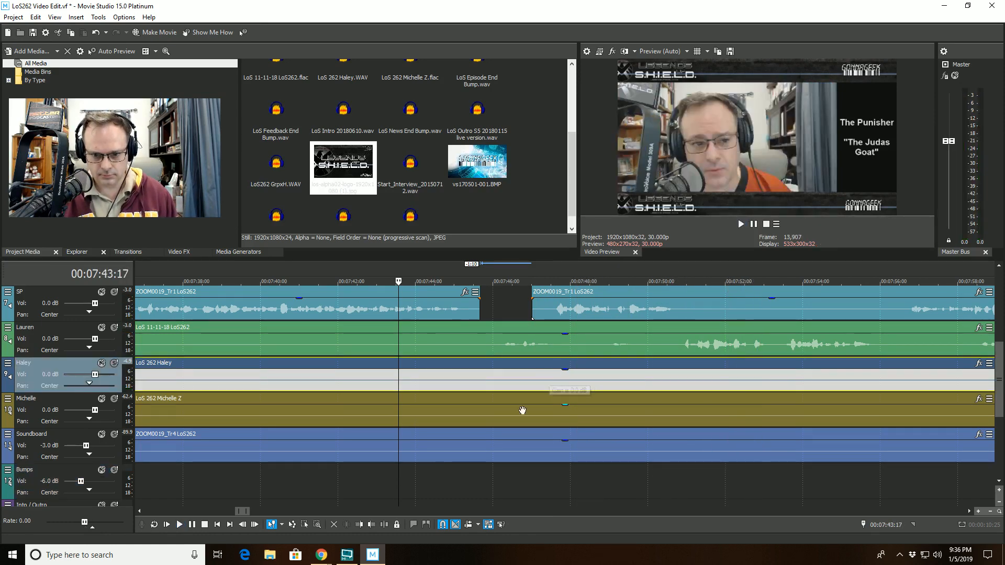
Step: Split the track 9 clip at 00:07:47:17, play it, and trim the start of the following piece to 00:07:51:26
{"action": "left_click", "coordinate": [553, 363]}
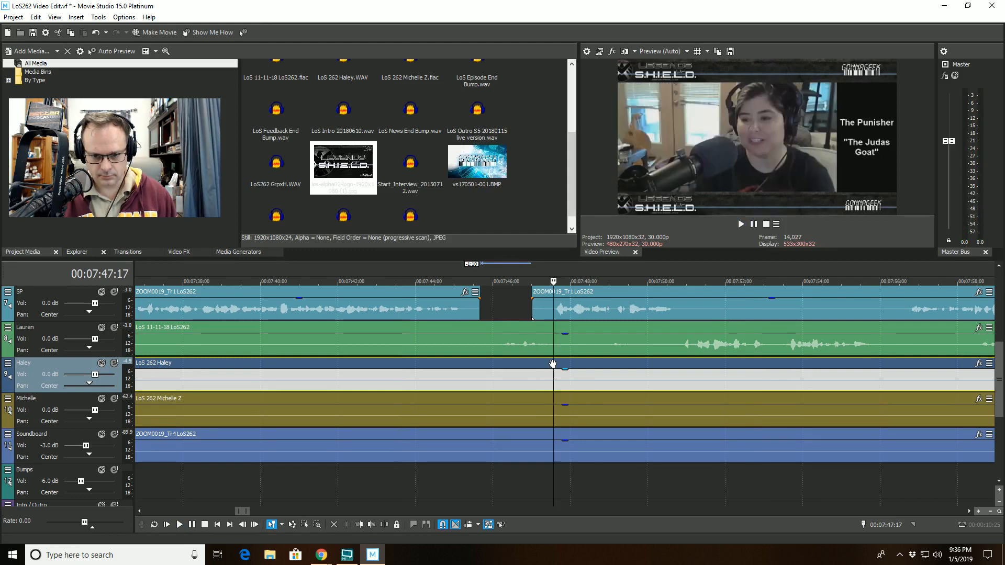
{"action": "left_click", "coordinate": [385, 526]}
{"action": "key", "text": "space"}
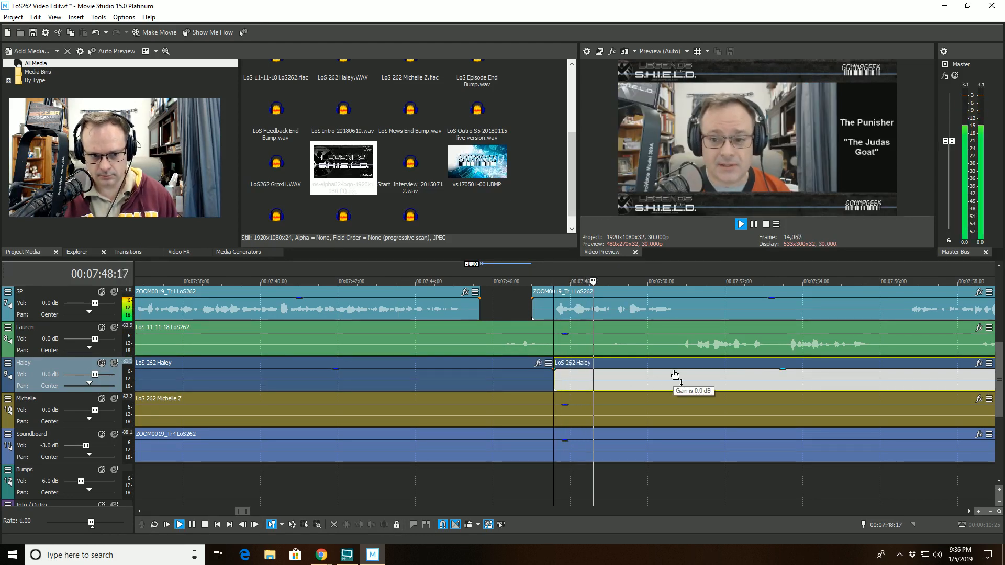
{"action": "left_click", "coordinate": [720, 368]}
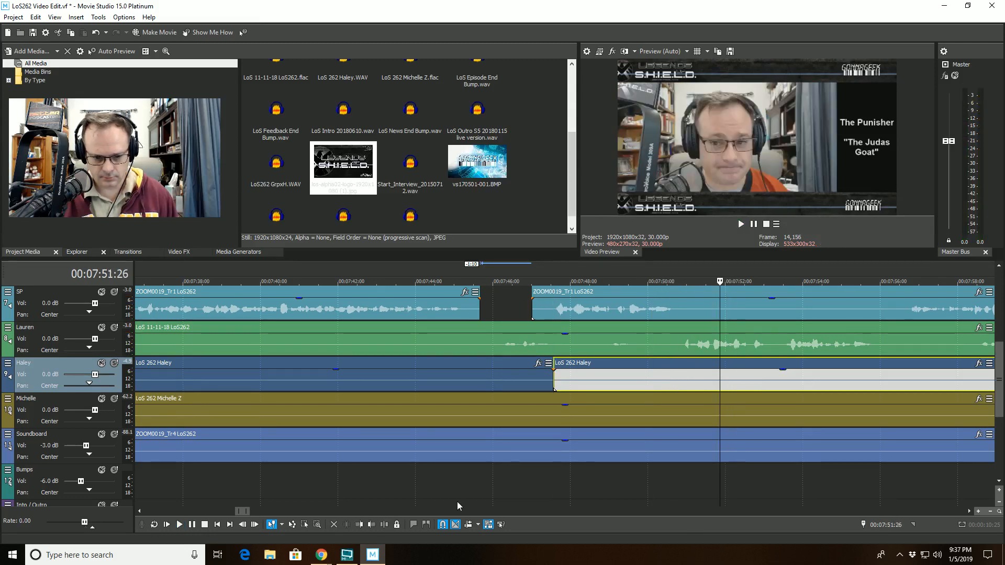
{"action": "left_click", "coordinate": [361, 524]}
Step: Play from 00:07:46:11 to check the sound across the gaps in the SP track and track 9
{"action": "left_click", "coordinate": [506, 484]}
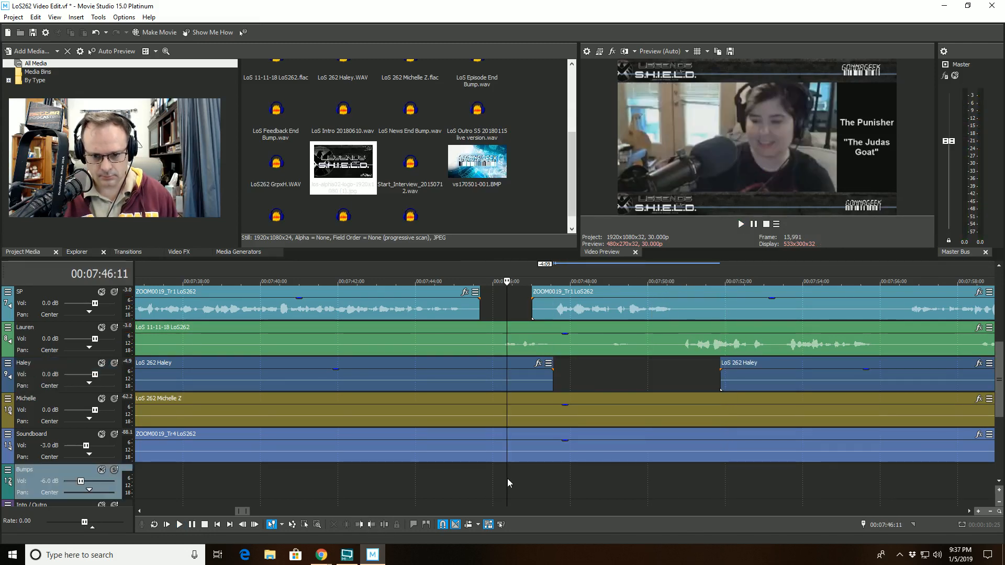
{"action": "key", "text": "space"}
{"action": "scroll", "coordinate": [643, 475], "scroll_direction": "up", "scroll_amount": 5}
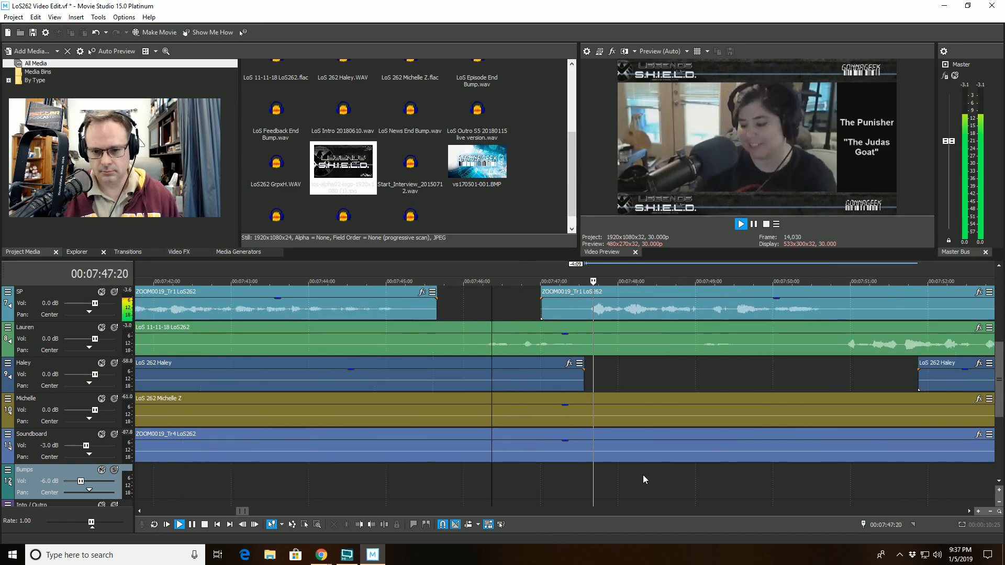
{"action": "scroll", "coordinate": [643, 474], "scroll_direction": "down", "scroll_amount": 3}
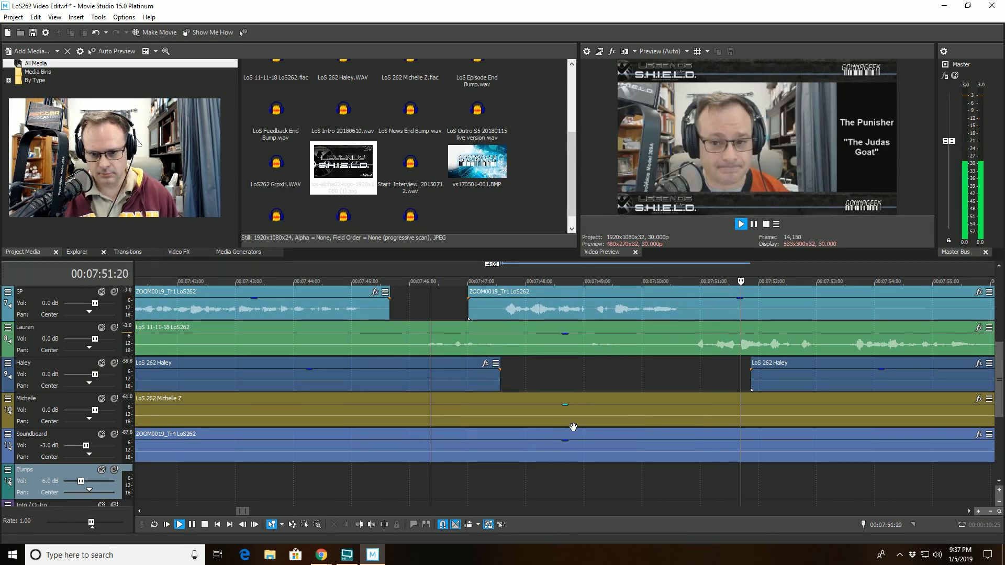
{"action": "key", "text": "space"}
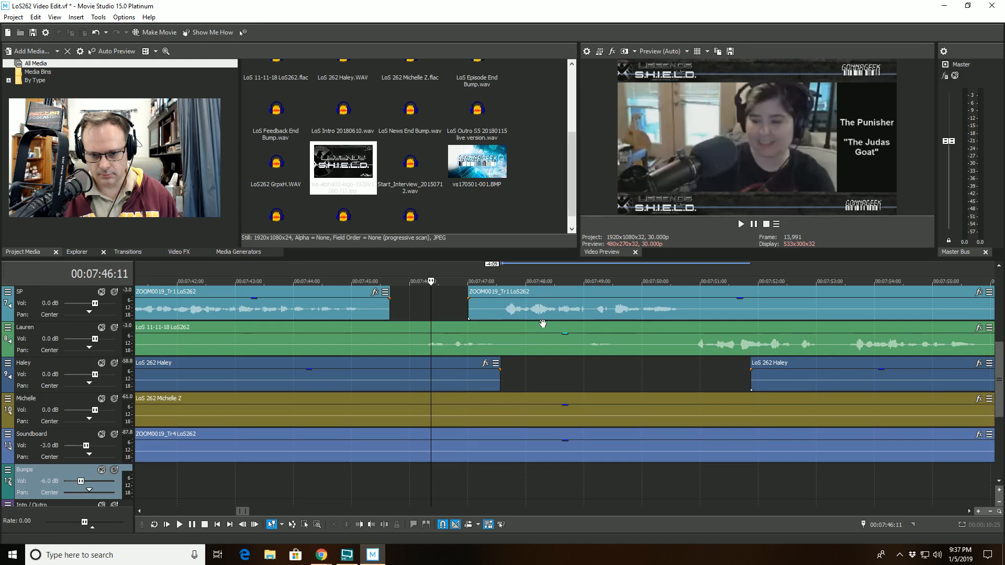
Step: Split the track 8 clip at 00:07:48:25 and trim the start of the following piece to 00:07:49:20
{"action": "left_click", "coordinate": [572, 339]}
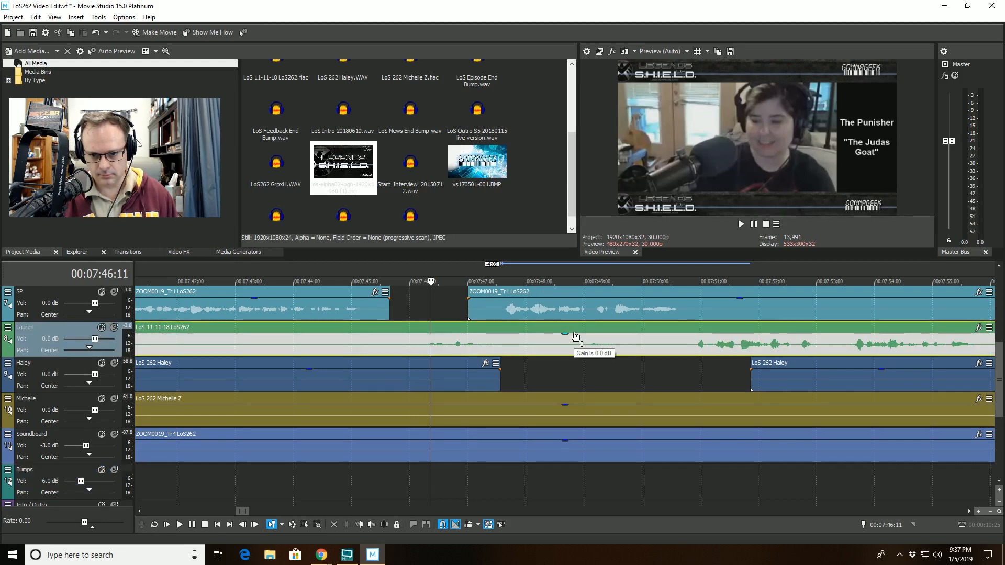
{"action": "left_click", "coordinate": [574, 328]}
{"action": "key", "text": "space"}
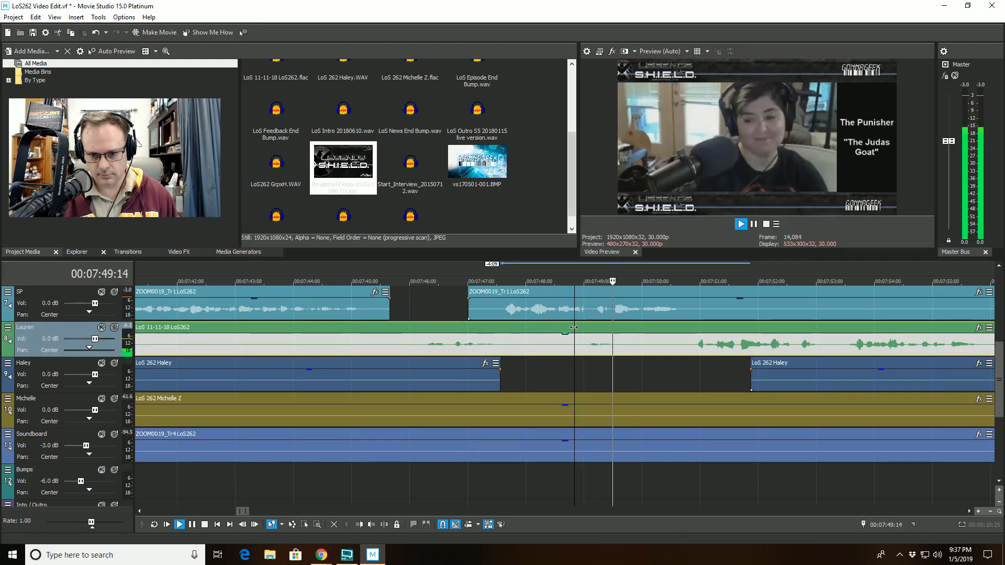
{"action": "key", "text": "space"}
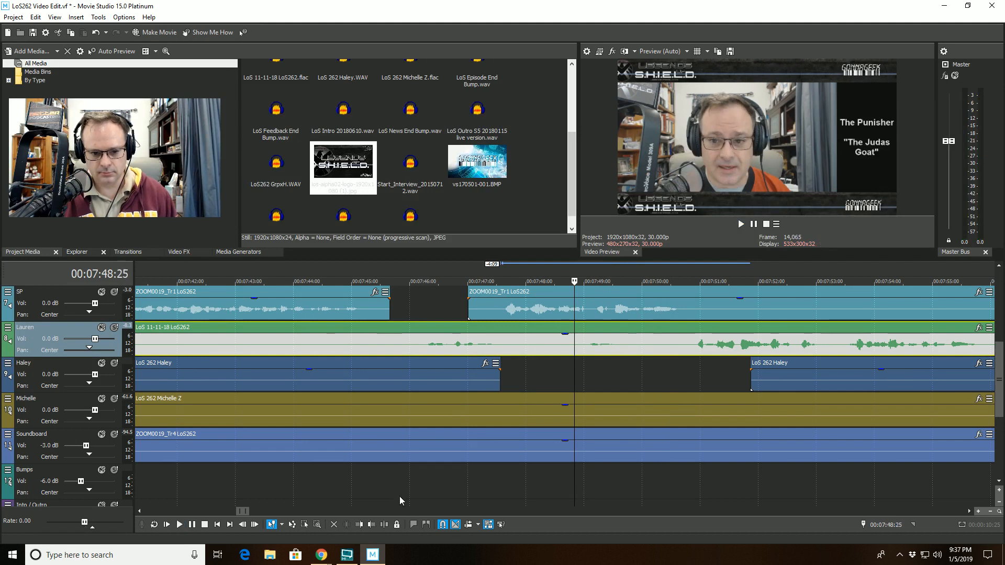
{"action": "left_click", "coordinate": [383, 526]}
{"action": "left_click", "coordinate": [622, 328]}
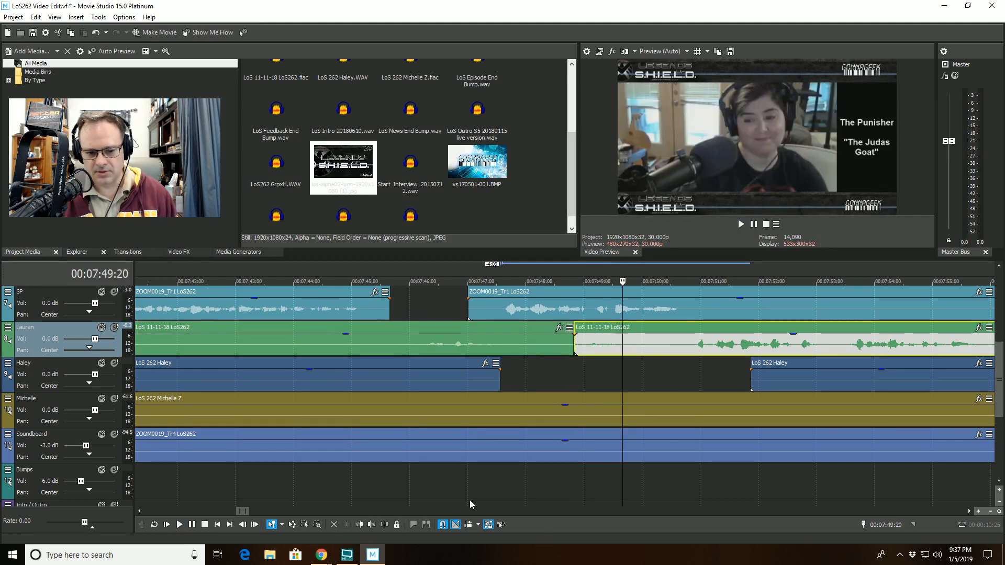
{"action": "left_click", "coordinate": [360, 526]}
Step: Play from just before the new track 8 gap to about 00:08:09, checking the cut and listening for further unwanted sounds
{"action": "left_click", "coordinate": [528, 373]}
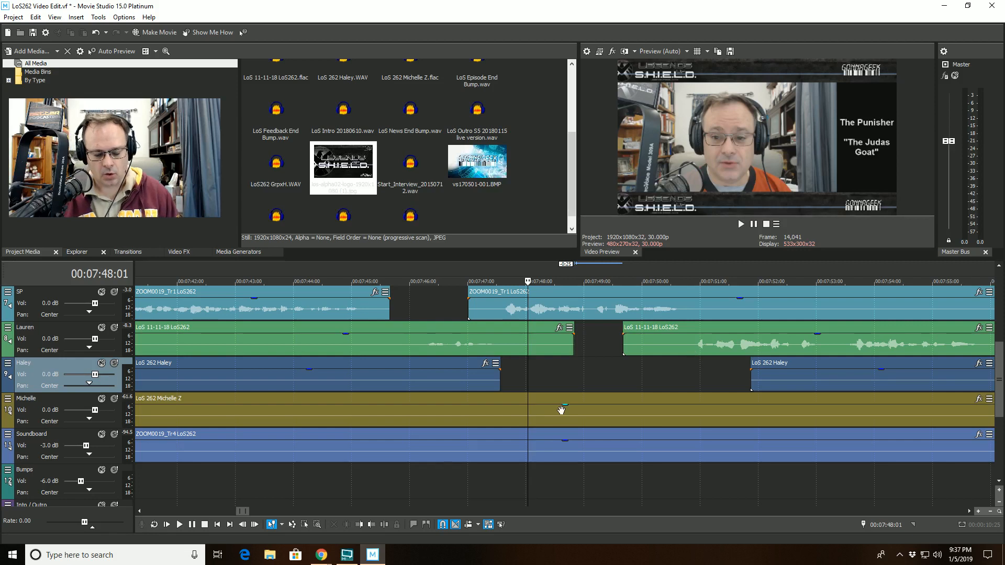
{"action": "left_click", "coordinate": [506, 490]}
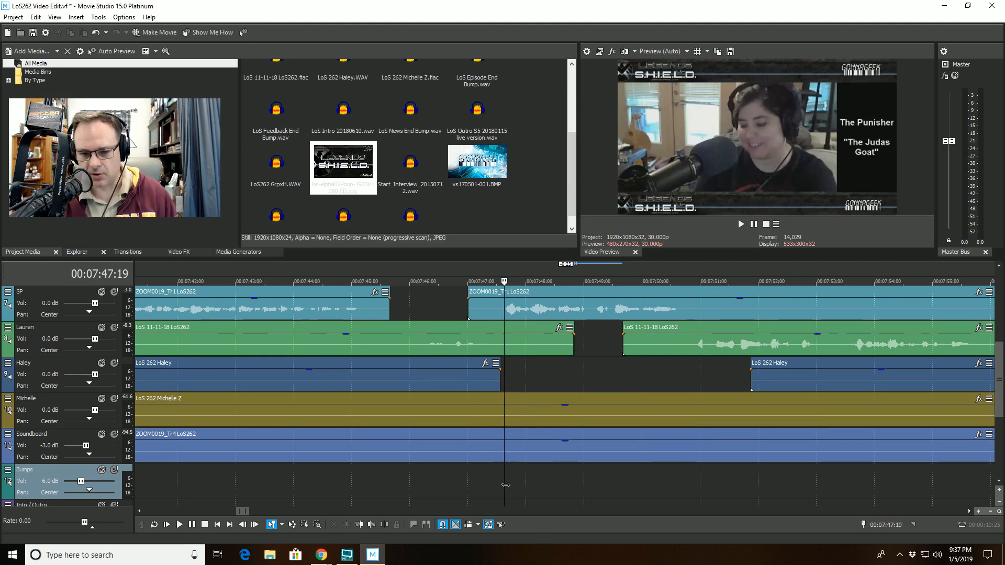
{"action": "left_click", "coordinate": [496, 483]}
{"action": "key", "text": "space"}
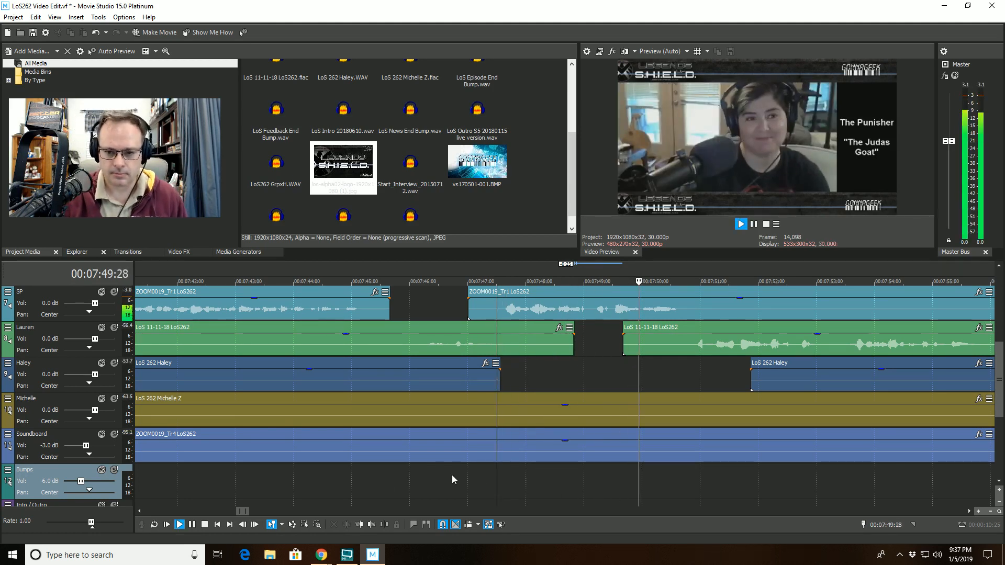
{"action": "scroll", "coordinate": [492, 506], "scroll_direction": "down", "scroll_amount": 2}
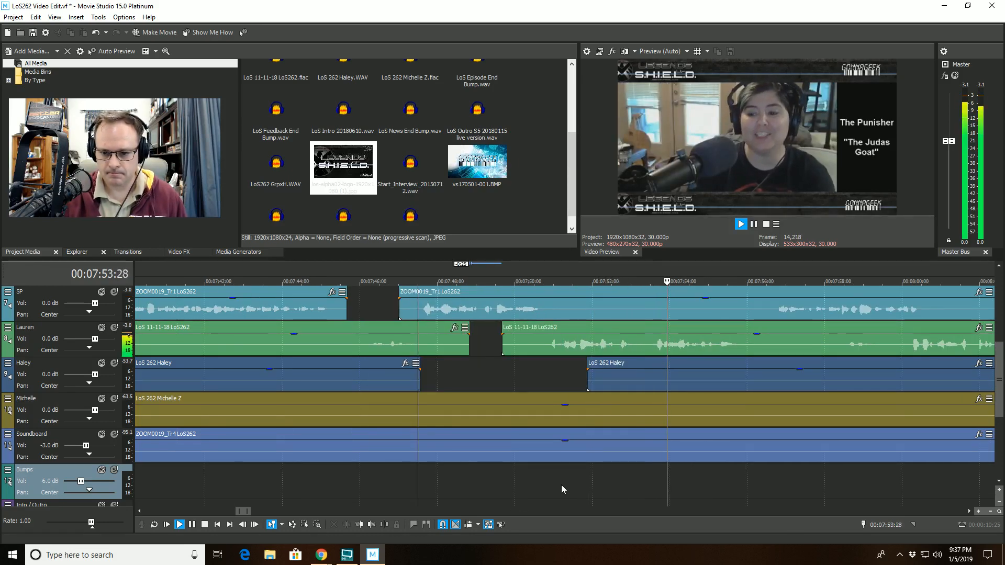
{"action": "scroll", "coordinate": [561, 484], "scroll_direction": "up", "scroll_amount": 3}
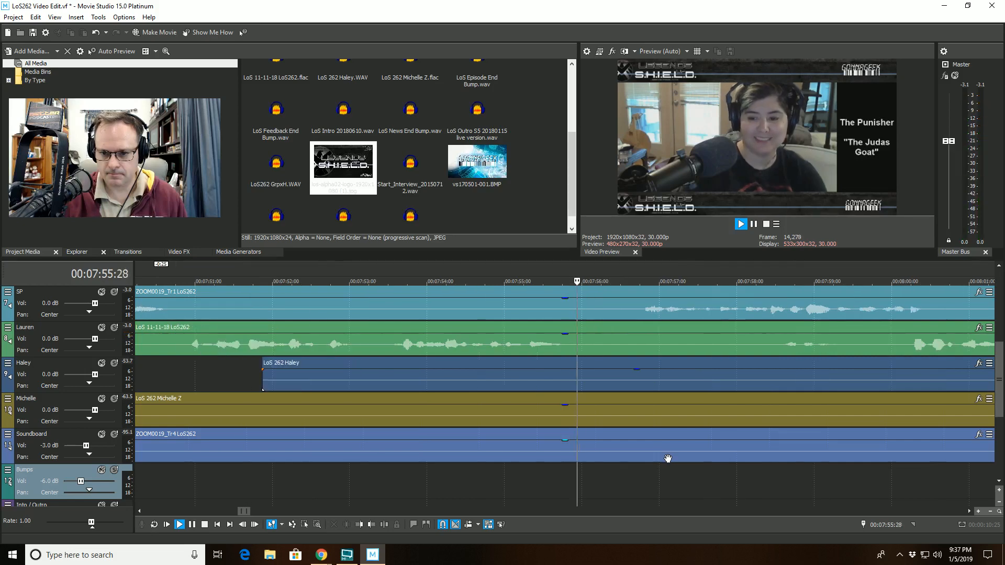
{"action": "scroll", "coordinate": [667, 459], "scroll_direction": "down", "scroll_amount": 2}
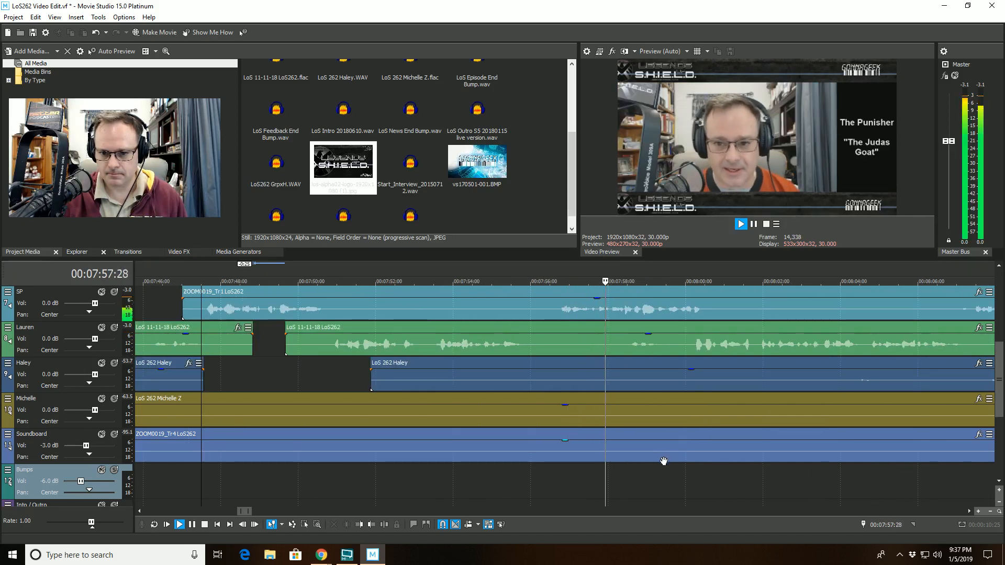
{"action": "scroll", "coordinate": [641, 469], "scroll_direction": "up", "scroll_amount": 2}
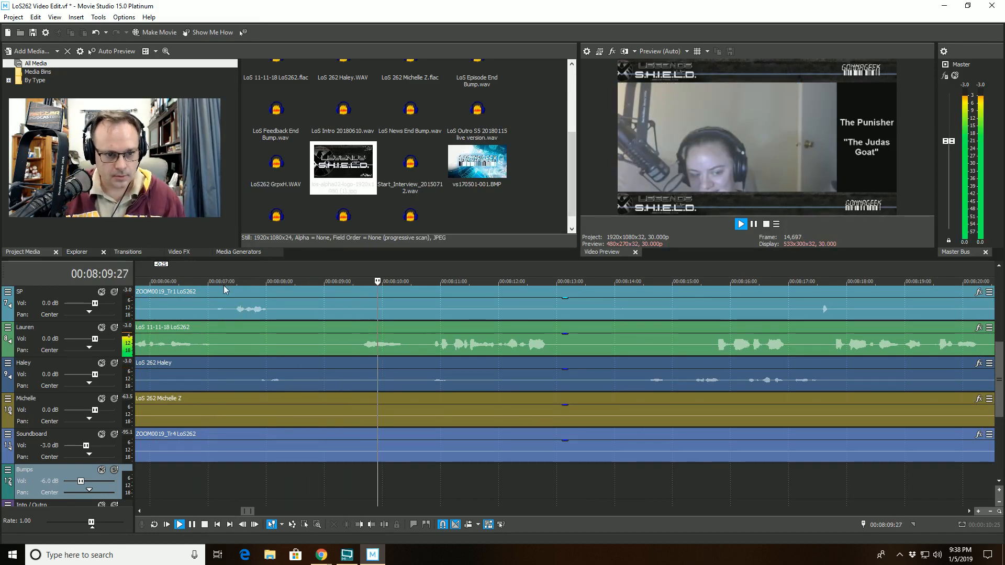
Step: Split the SP clip at 00:08:07:13, play it, and trim the start of the following piece to 00:08:08:14
{"action": "left_click", "coordinate": [233, 308]}
{"action": "key", "text": "space"}
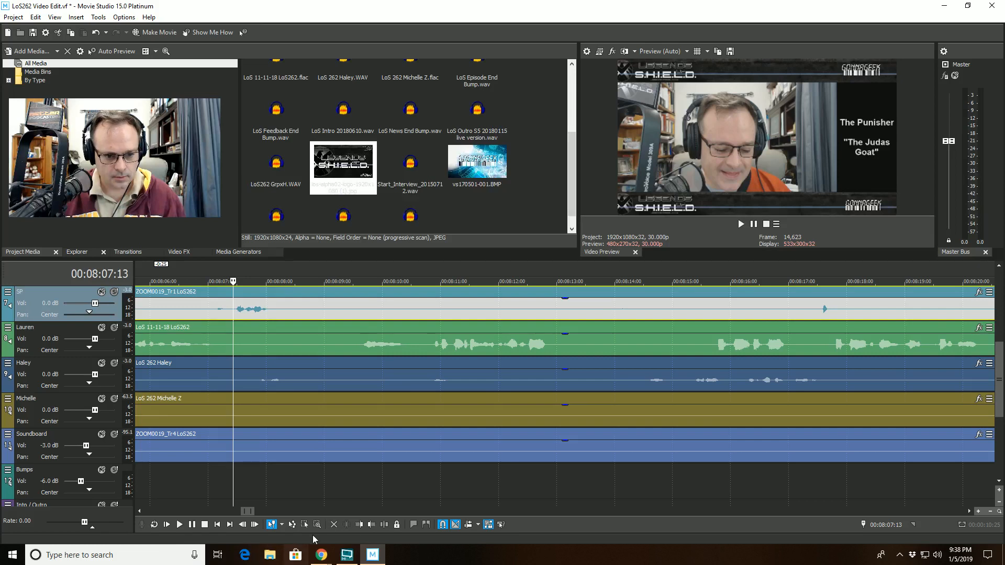
{"action": "left_click", "coordinate": [386, 528]}
{"action": "key", "text": "space"}
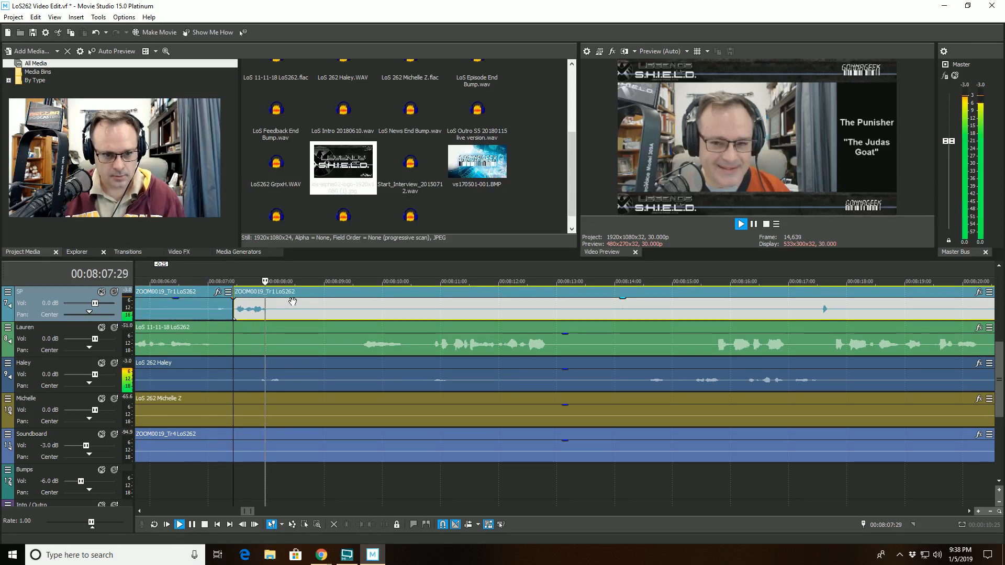
{"action": "key", "text": "space"}
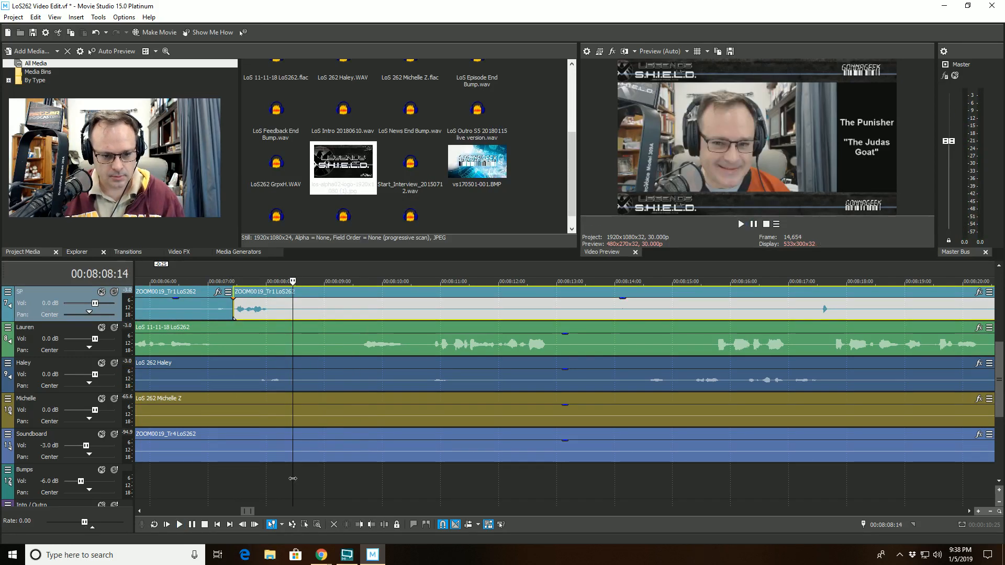
{"action": "left_click", "coordinate": [355, 525]}
Step: Play from 00:08:06:17 across the new SP gap to check the cut, and select the track 8 clip at 00:08:15:12
{"action": "left_click", "coordinate": [181, 473]}
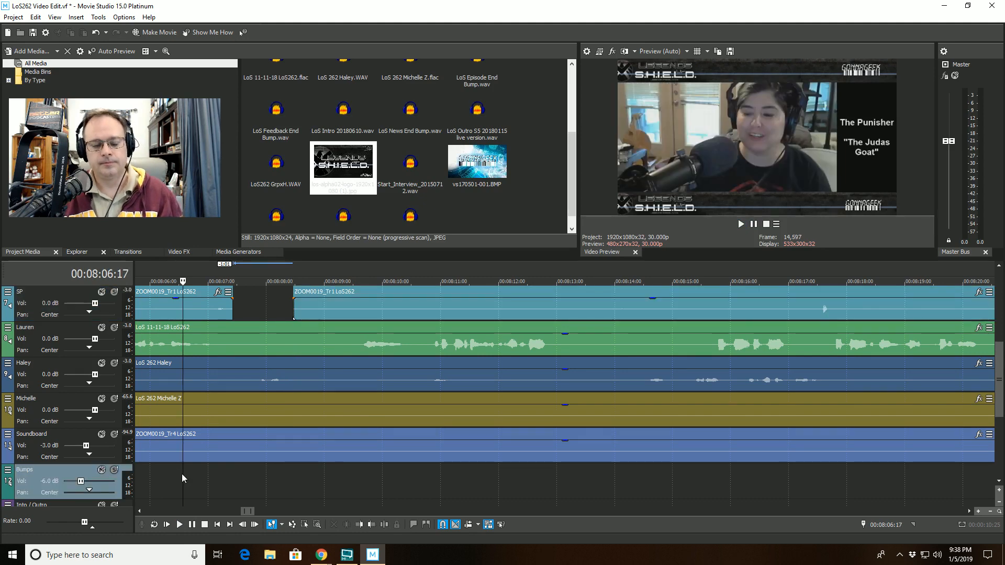
{"action": "key", "text": "space"}
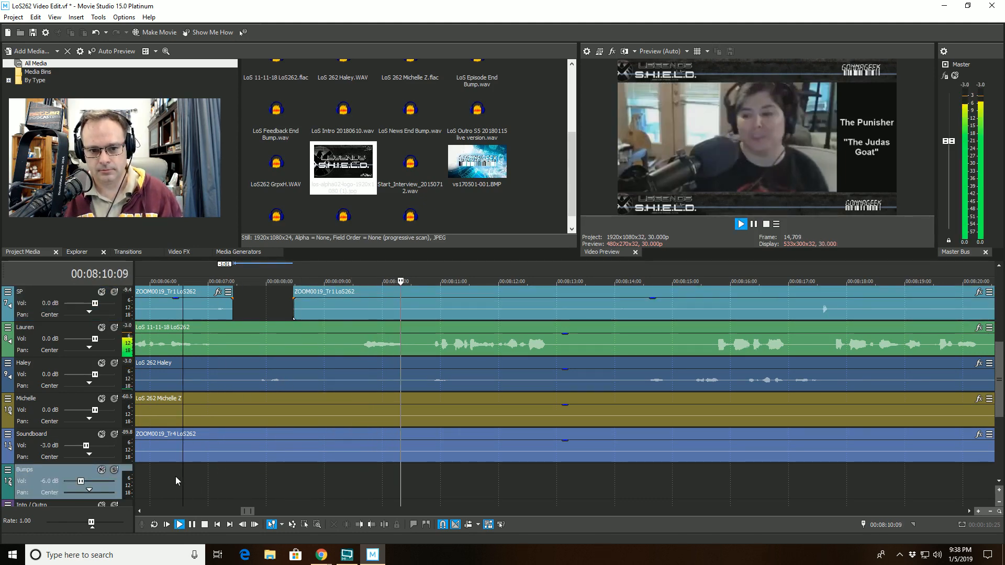
{"action": "scroll", "coordinate": [366, 489], "scroll_direction": "down", "scroll_amount": 2}
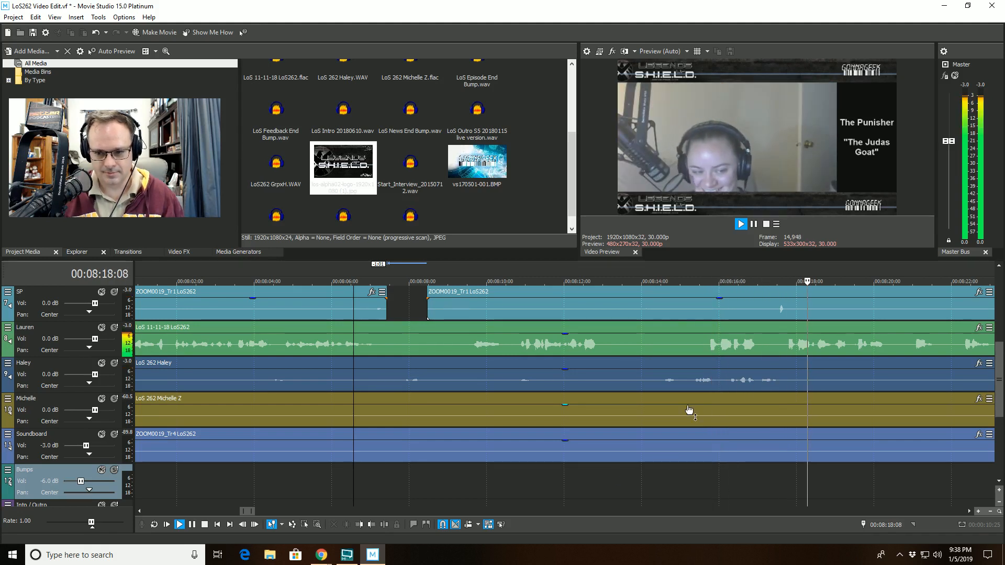
{"action": "key", "text": "space"}
{"action": "left_click", "coordinate": [696, 341]}
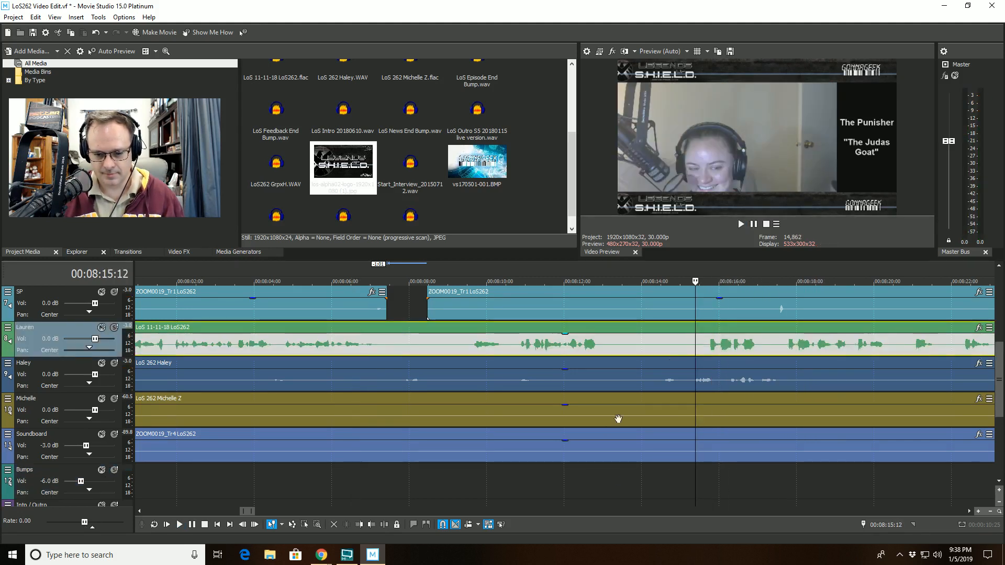
{"action": "key", "text": "space"}
{"action": "key", "text": "s"}
{"action": "key", "text": "space"}
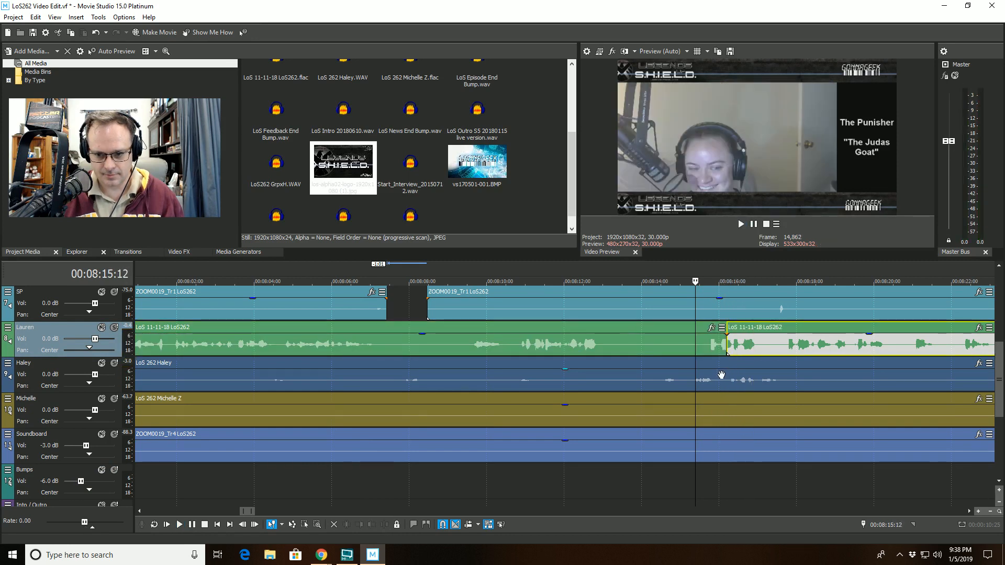
{"action": "key", "text": "ctrl+z"}
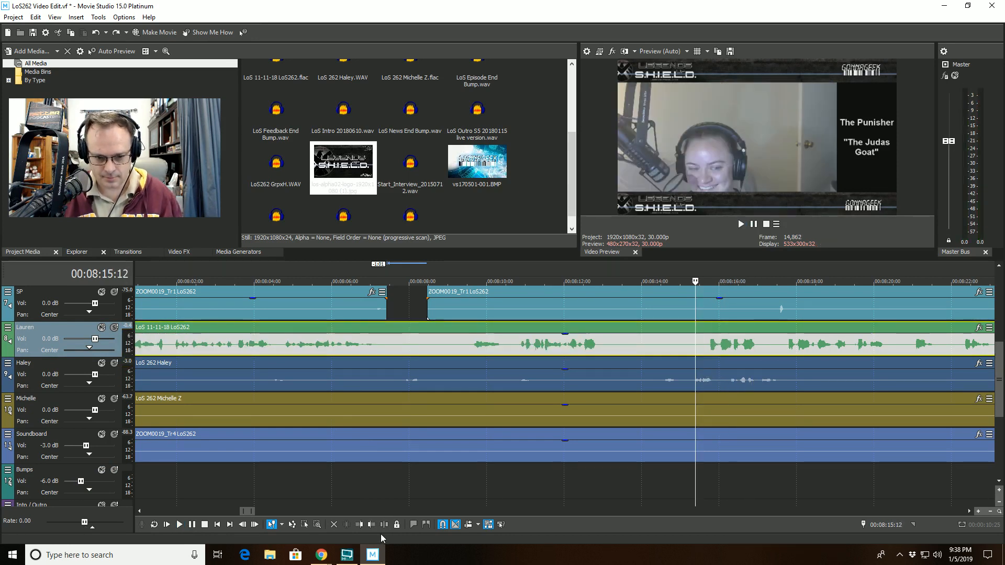
Step: Split the track 8 clip at 00:08:15:12 and trim the start of the following piece to 00:08:17:07
{"action": "key", "text": "s"}
{"action": "key", "text": "space"}
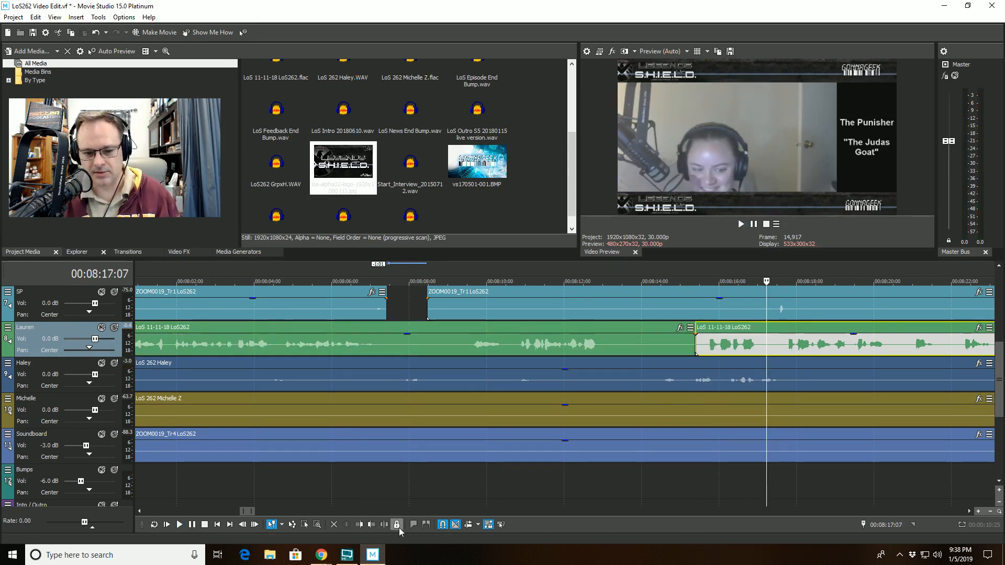
{"action": "left_click", "coordinate": [358, 525]}
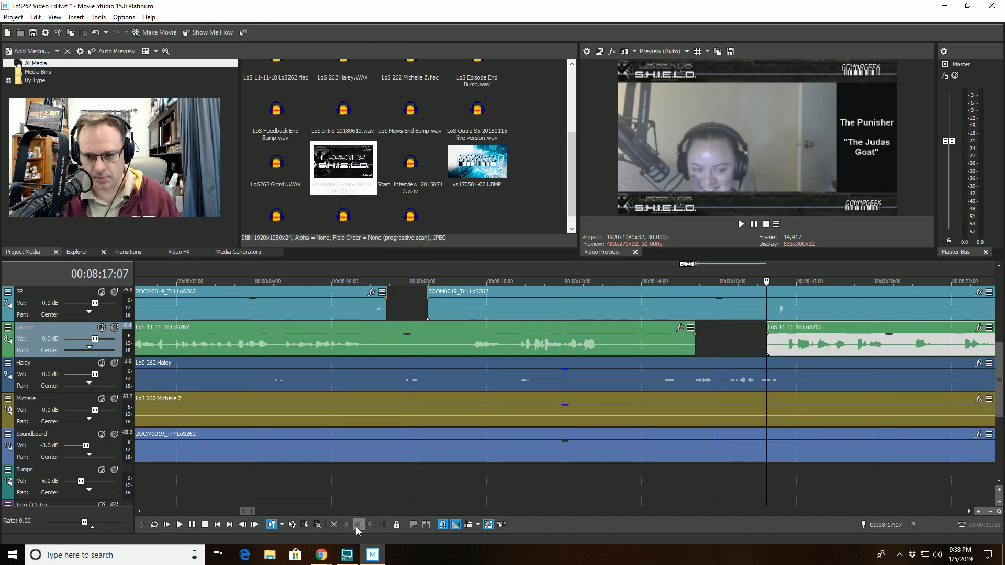
Step: Play from 00:08:13:13 to listen for stray sounds ahead of the new track 8 gap
{"action": "left_click", "coordinate": [619, 479]}
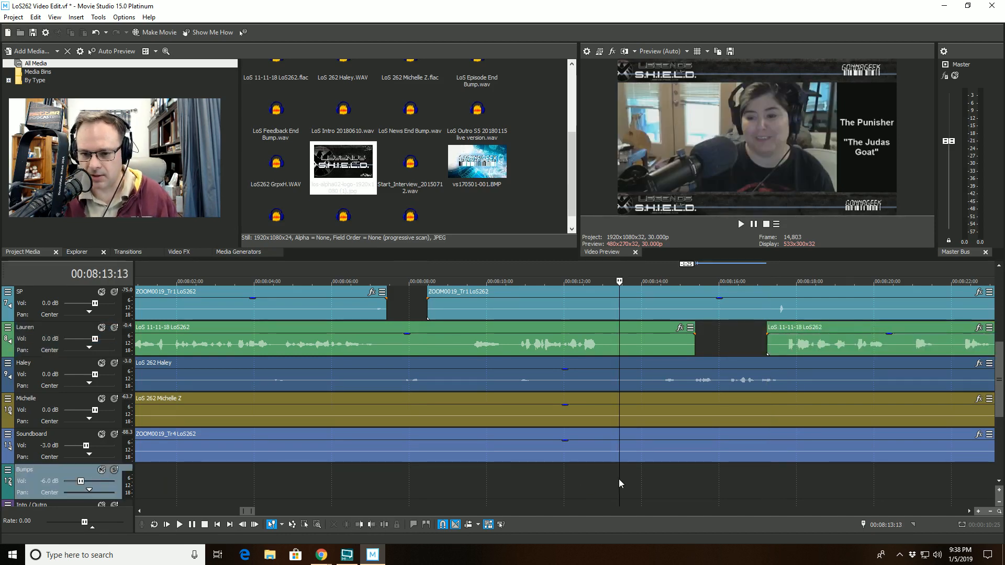
{"action": "key", "text": "space"}
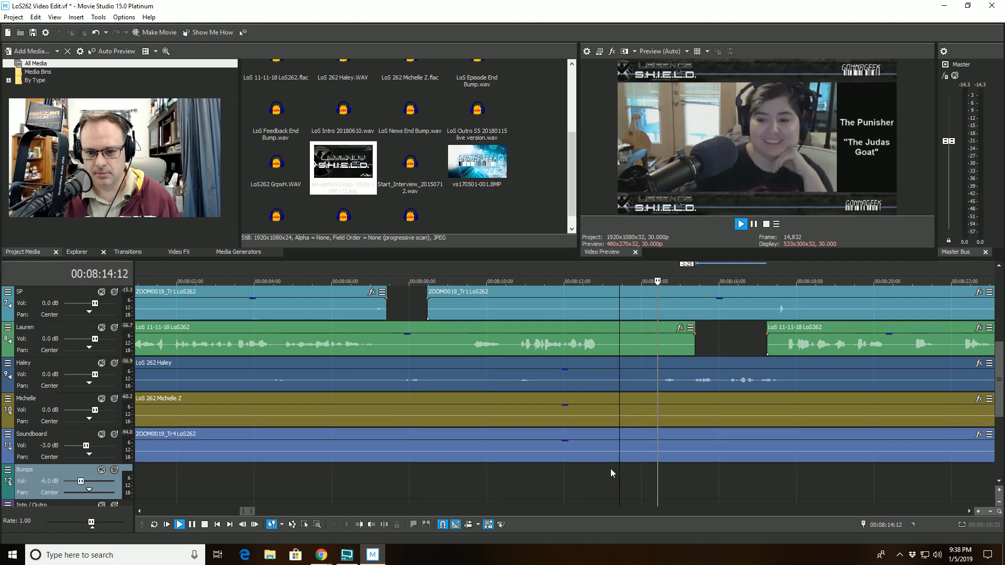
{"action": "key", "text": "space"}
Step: Split the SP clip at 00:08:13:13 and trim the start of the following piece to 00:08:14:25
{"action": "left_click", "coordinate": [619, 313]}
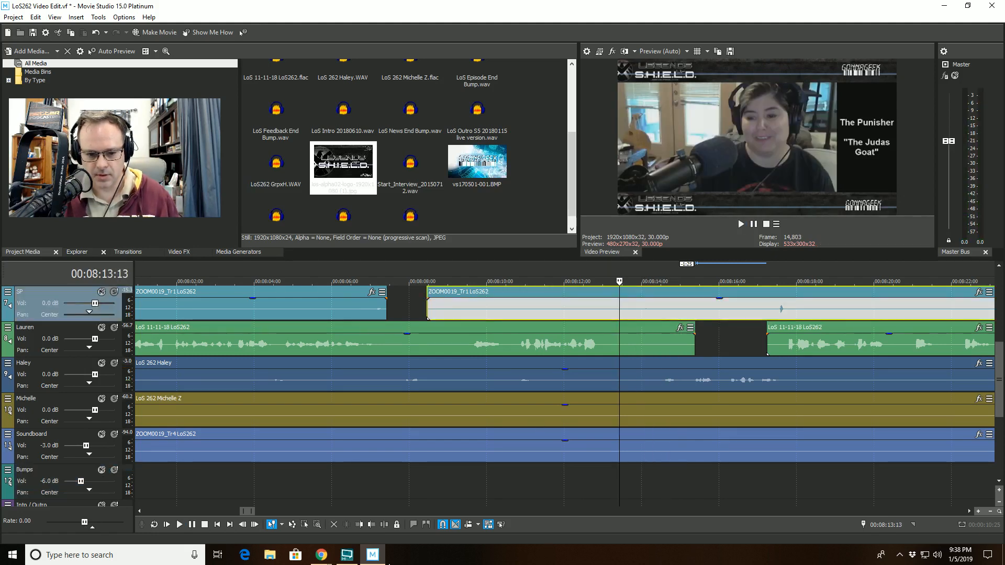
{"action": "left_click", "coordinate": [385, 528]}
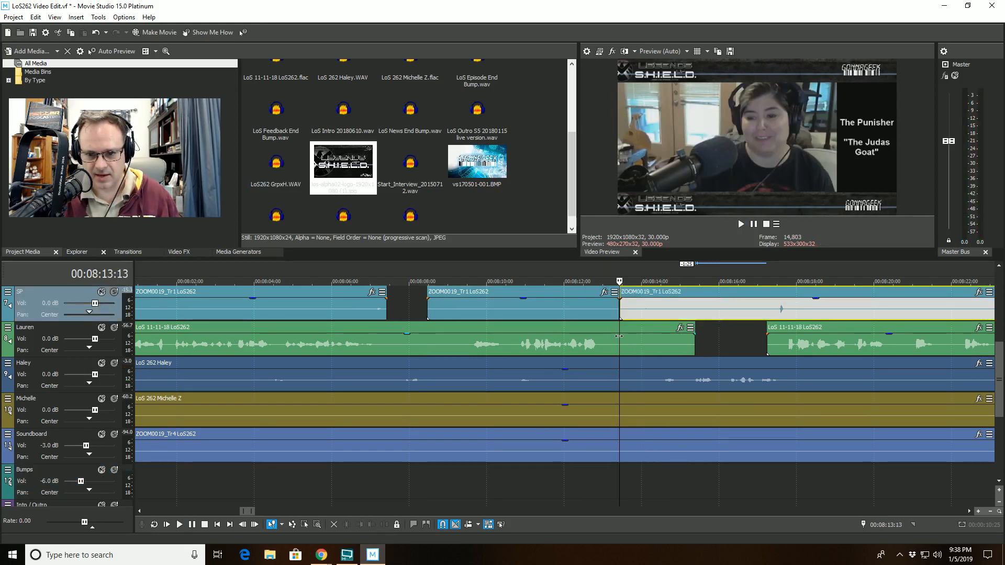
{"action": "left_click", "coordinate": [675, 309]}
{"action": "left_click", "coordinate": [359, 524]}
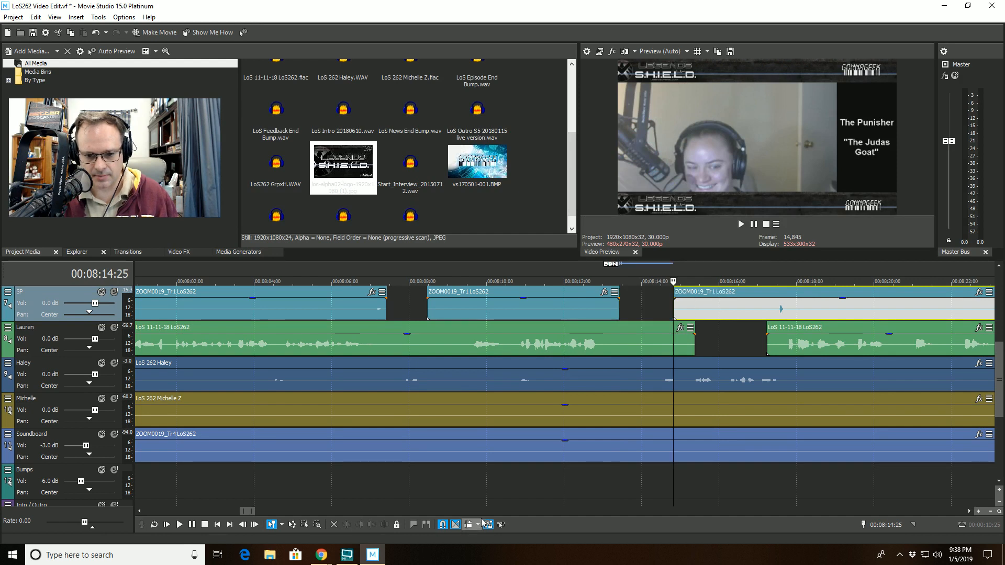
Step: Play from about 00:08:10 across the new SP and track 8 gaps to about 00:08:35, listening for further unwanted sounds
{"action": "left_click", "coordinate": [522, 486]}
{"action": "key", "text": "space"}
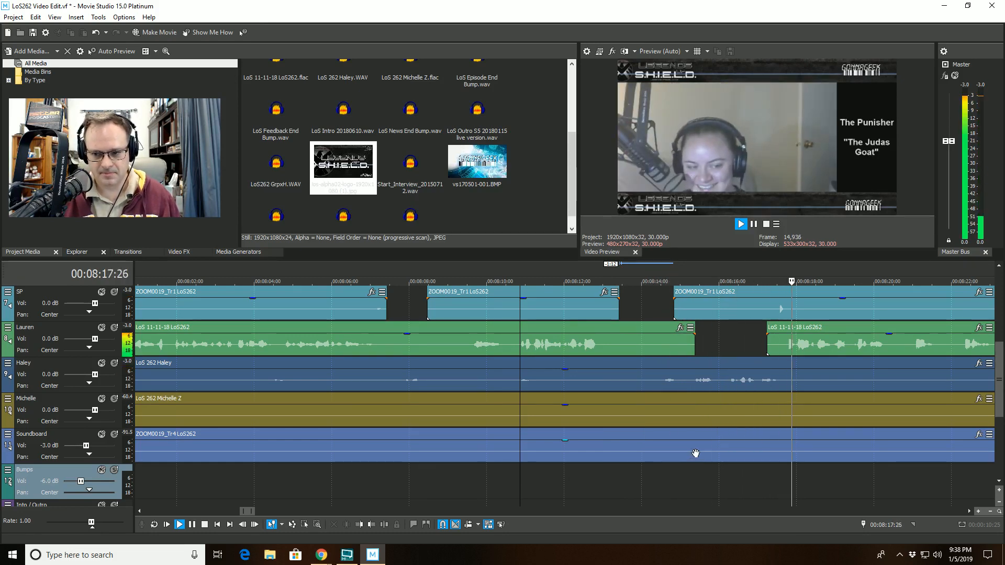
{"action": "scroll", "coordinate": [680, 452], "scroll_direction": "down", "scroll_amount": 2}
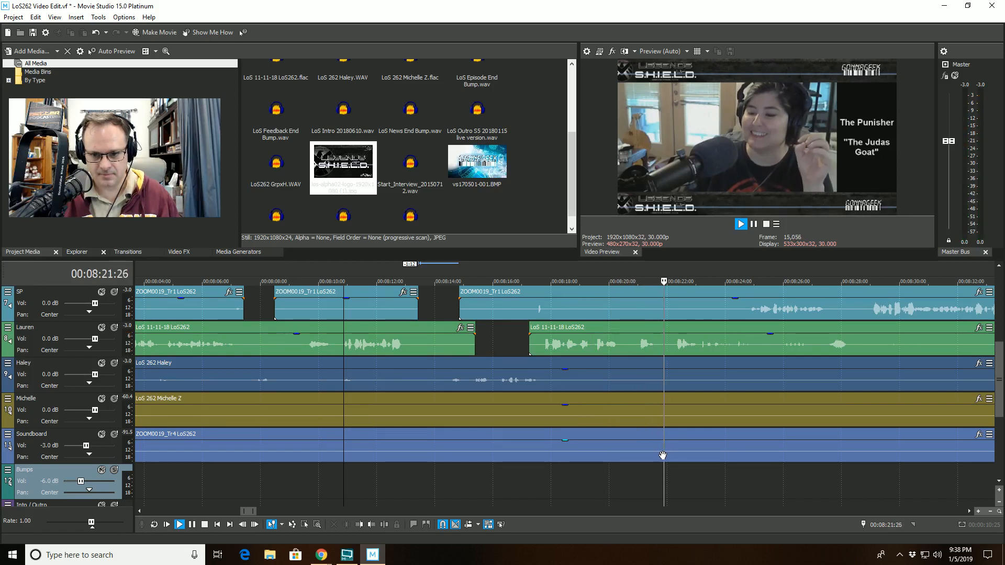
{"action": "scroll", "coordinate": [662, 456], "scroll_direction": "down", "scroll_amount": 2}
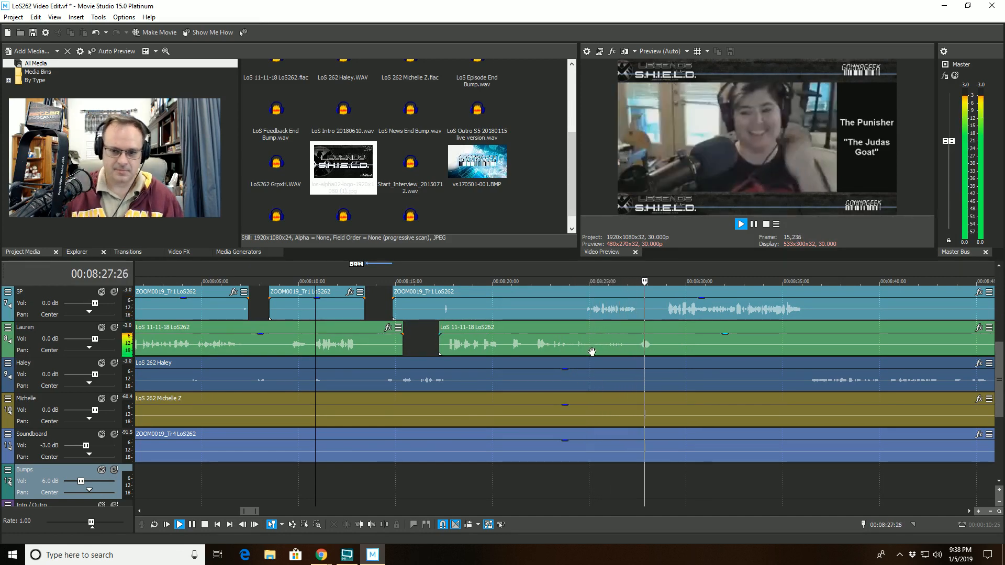
{"action": "scroll", "coordinate": [597, 348], "scroll_direction": "up", "scroll_amount": 2}
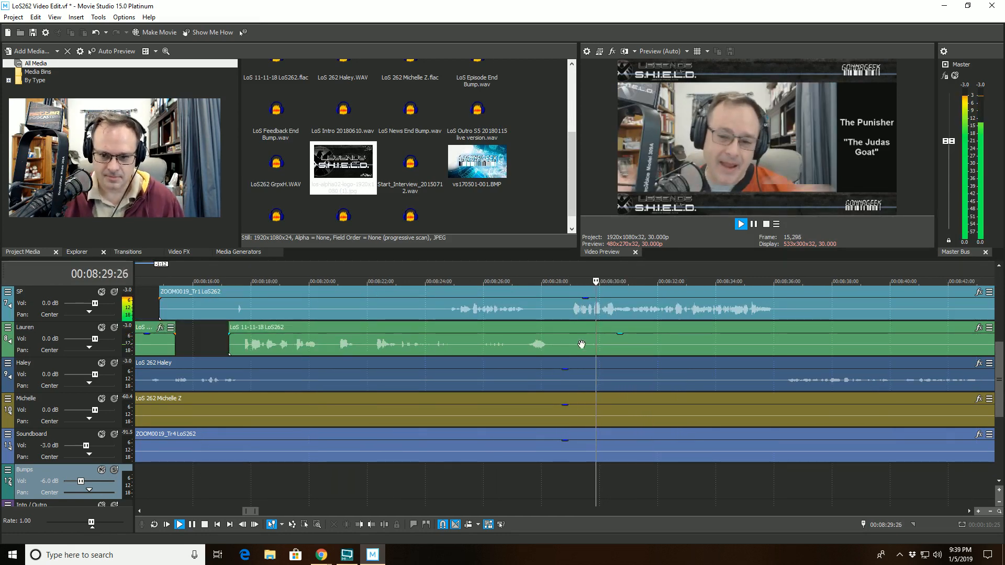
{"action": "scroll", "coordinate": [580, 337], "scroll_direction": "down", "scroll_amount": 2}
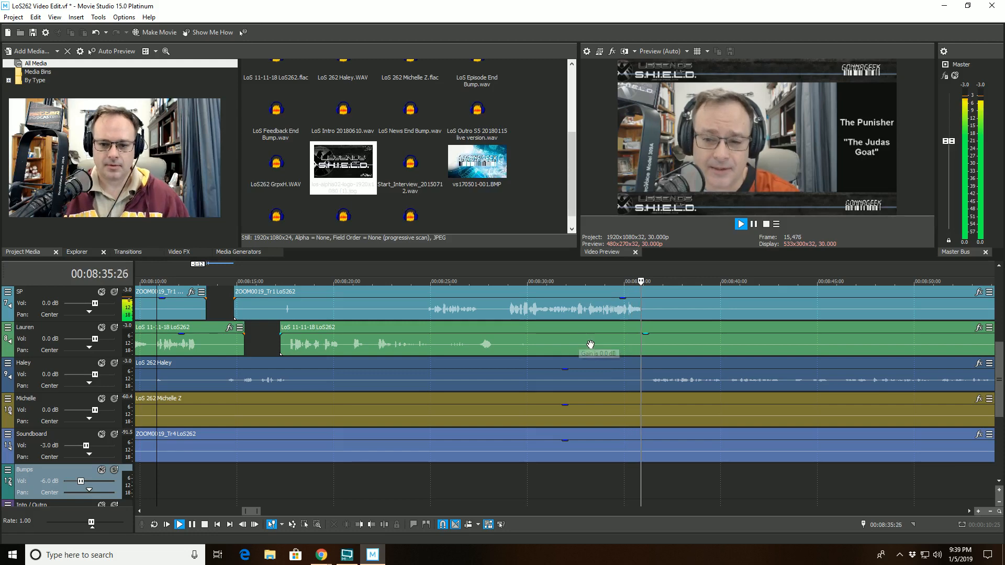
Step: Split the track 9 clip at 00:08:34:04 and trim the start of the following piece to 00:08:36:09
{"action": "left_click", "coordinate": [605, 366]}
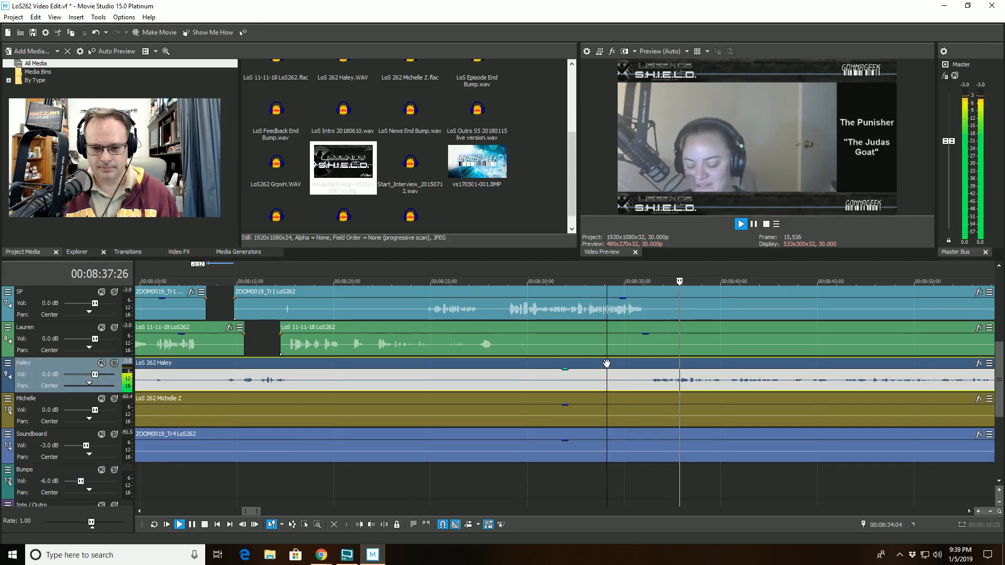
{"action": "left_click", "coordinate": [384, 524]}
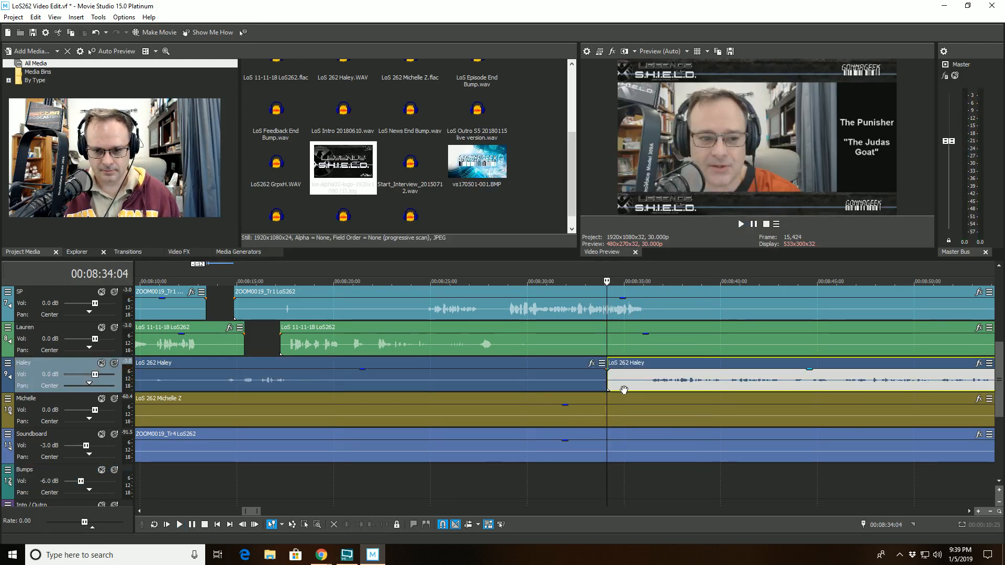
{"action": "scroll", "coordinate": [622, 366], "scroll_direction": "up", "scroll_amount": 4}
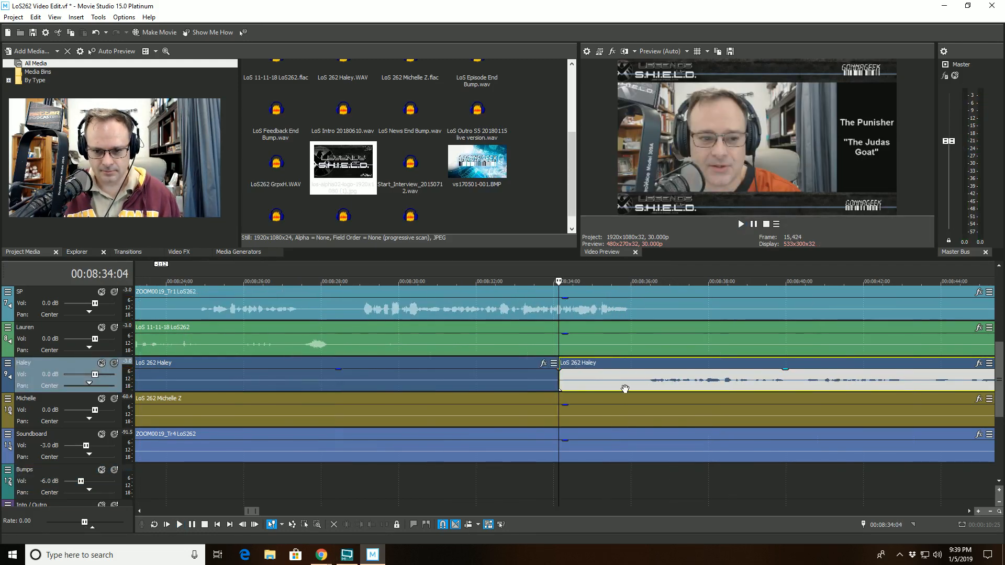
{"action": "left_click", "coordinate": [727, 365]}
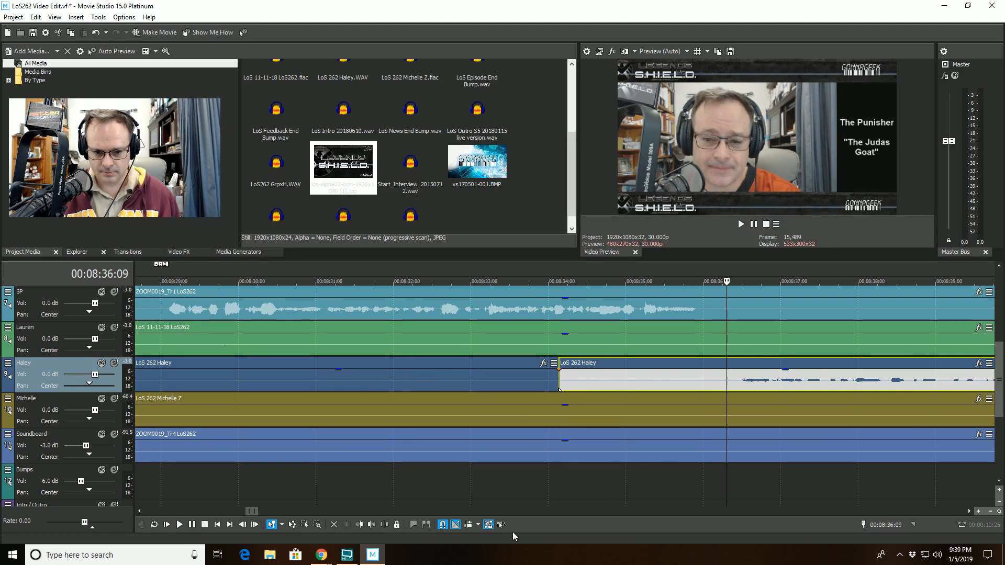
{"action": "left_click", "coordinate": [359, 526]}
Step: Play from about 00:08:32 across the new track 9 gap to about 00:08:44, listening for stray sounds
{"action": "left_click", "coordinate": [403, 488]}
{"action": "key", "text": "space"}
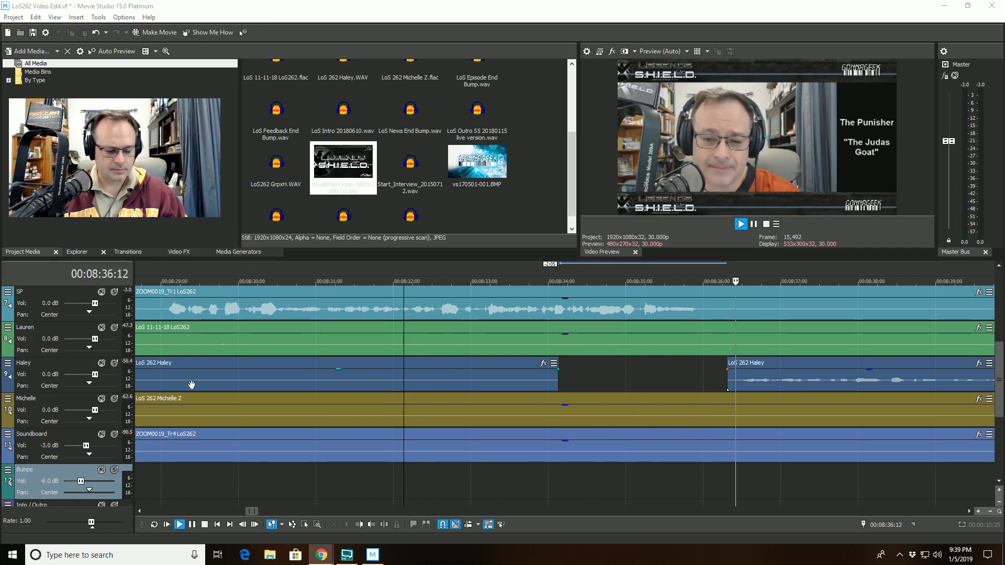
{"action": "scroll", "coordinate": [607, 396], "scroll_direction": "down", "scroll_amount": 2}
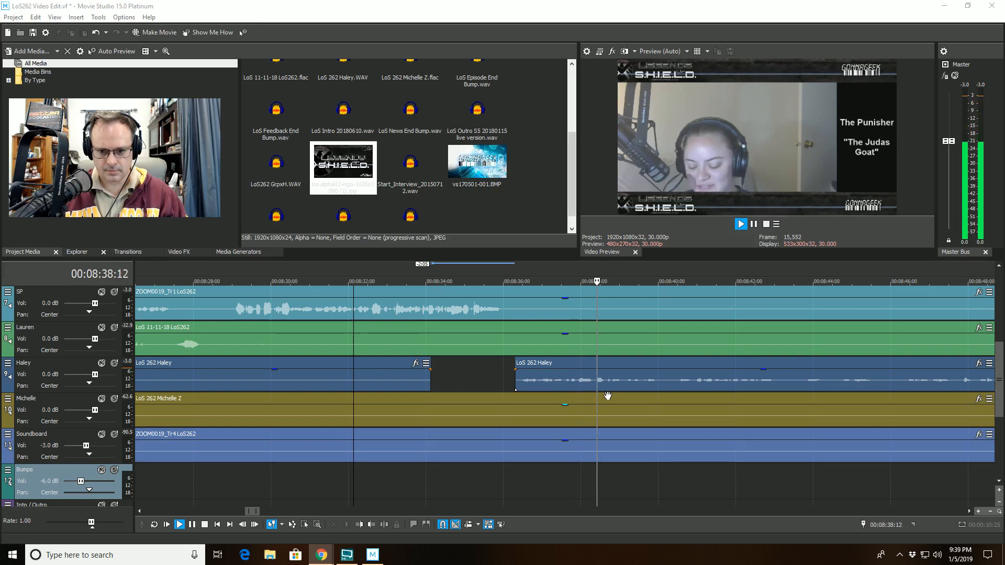
{"action": "scroll", "coordinate": [607, 397], "scroll_direction": "down", "scroll_amount": 2}
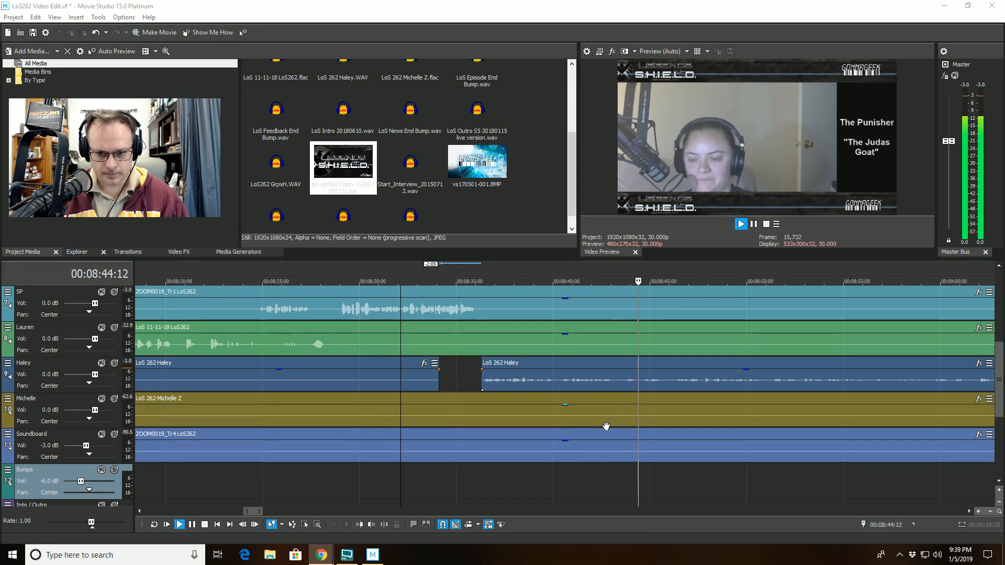
Step: Split the track 9 clip at 00:08:43:13 and trim the start of the following piece to 00:08:44:15
{"action": "left_click", "coordinate": [620, 366]}
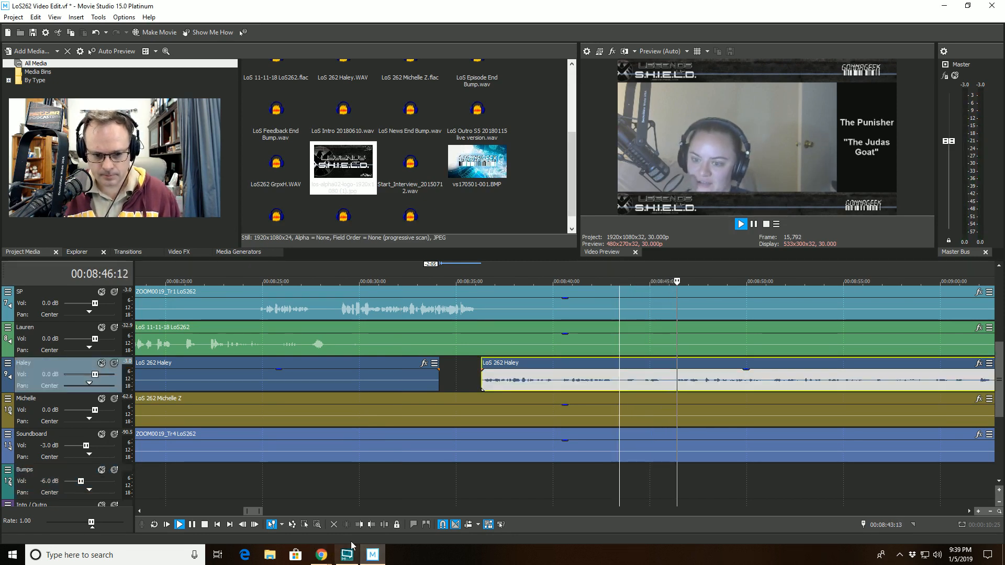
{"action": "left_click", "coordinate": [387, 526]}
{"action": "left_click", "coordinate": [640, 366]}
{"action": "left_click", "coordinate": [359, 524]}
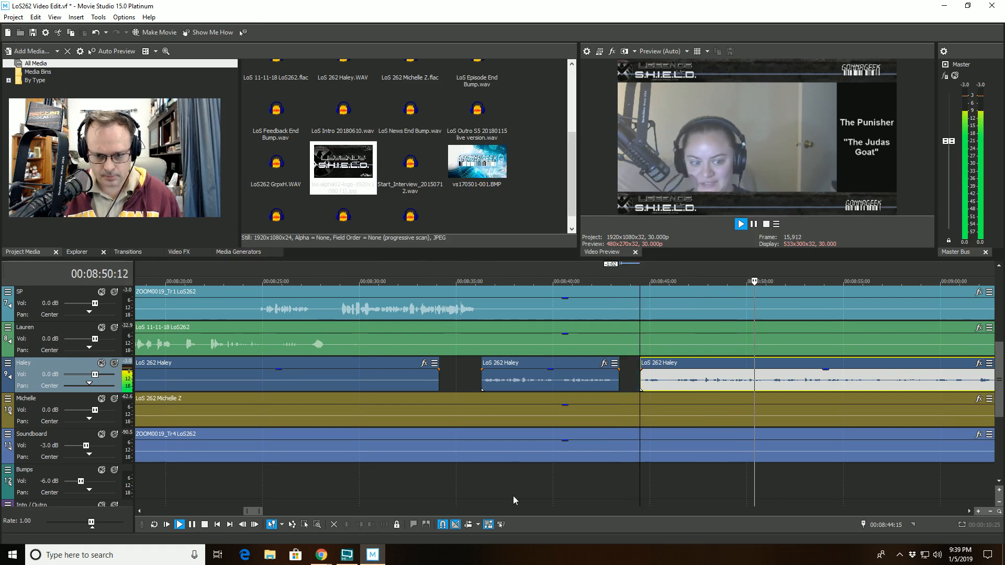
Step: Play from 00:08:41:24 across the second track 9 gap to about 00:08:52, listening for further unwanted sounds
{"action": "left_click", "coordinate": [588, 476]}
{"action": "scroll", "coordinate": [588, 476], "scroll_direction": "up", "scroll_amount": 5}
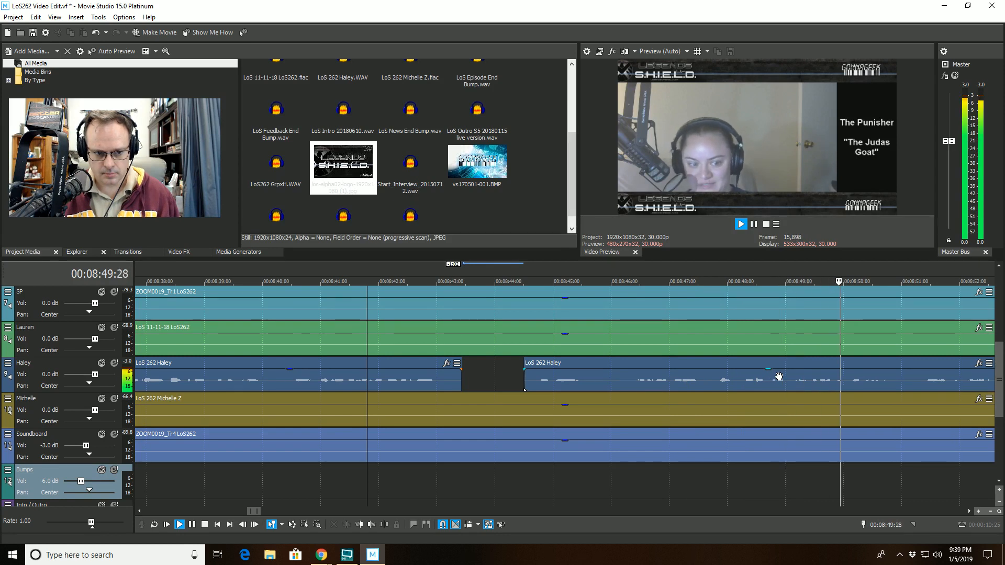
{"action": "left_click", "coordinate": [893, 376]}
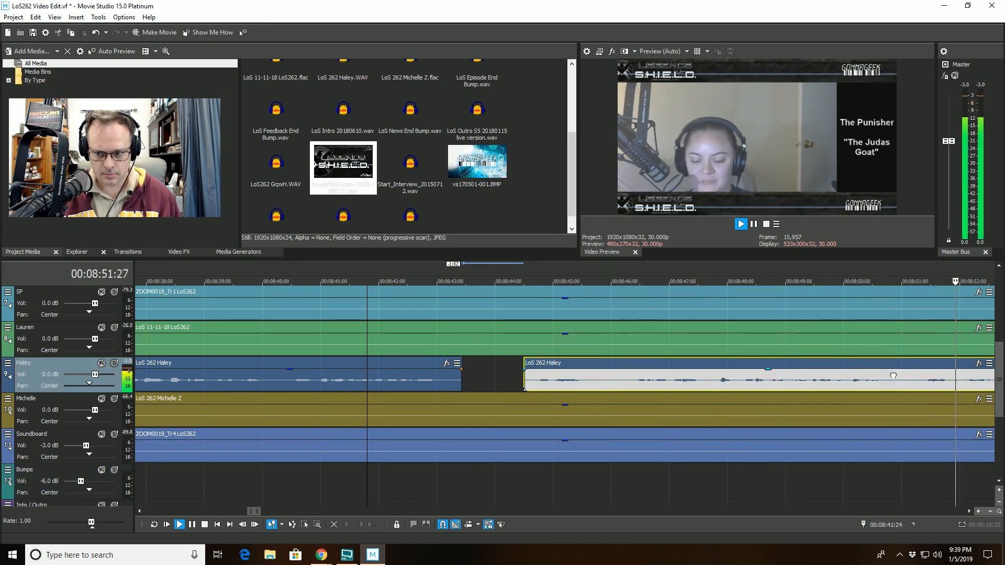
{"action": "key", "text": "space"}
Step: Replay the passage from 00:08:50:02 to pinpoint where the stray sound occurs
{"action": "left_click", "coordinate": [848, 373]}
{"action": "scroll", "coordinate": [846, 366], "scroll_direction": "up", "scroll_amount": 1}
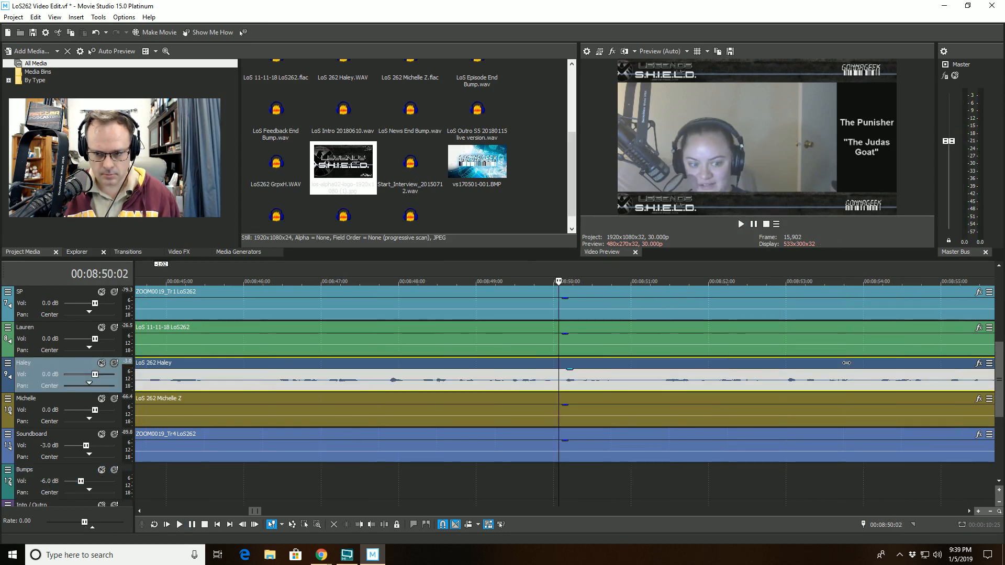
{"action": "key", "text": "space"}
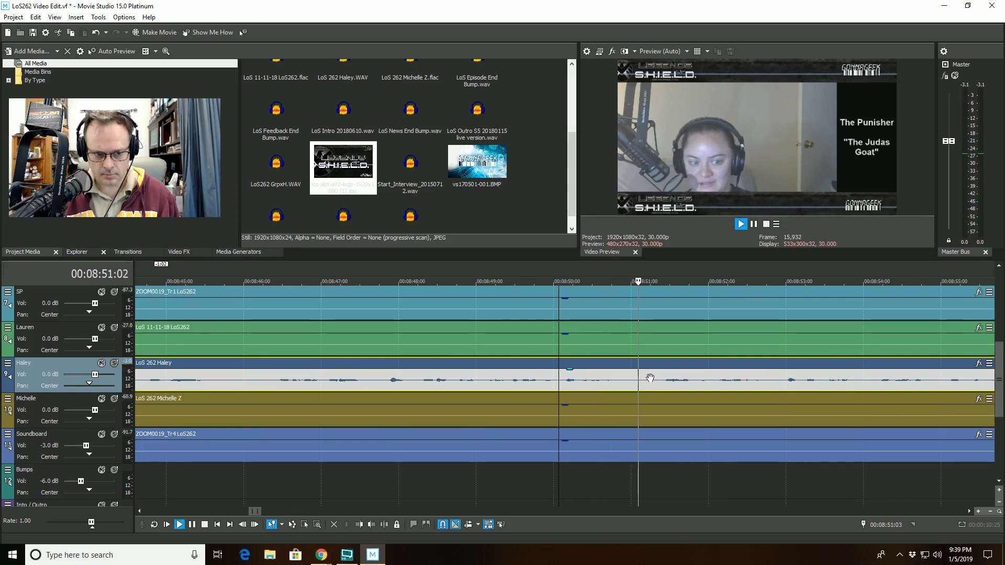
{"action": "key", "text": "space"}
{"action": "key", "text": "space"}
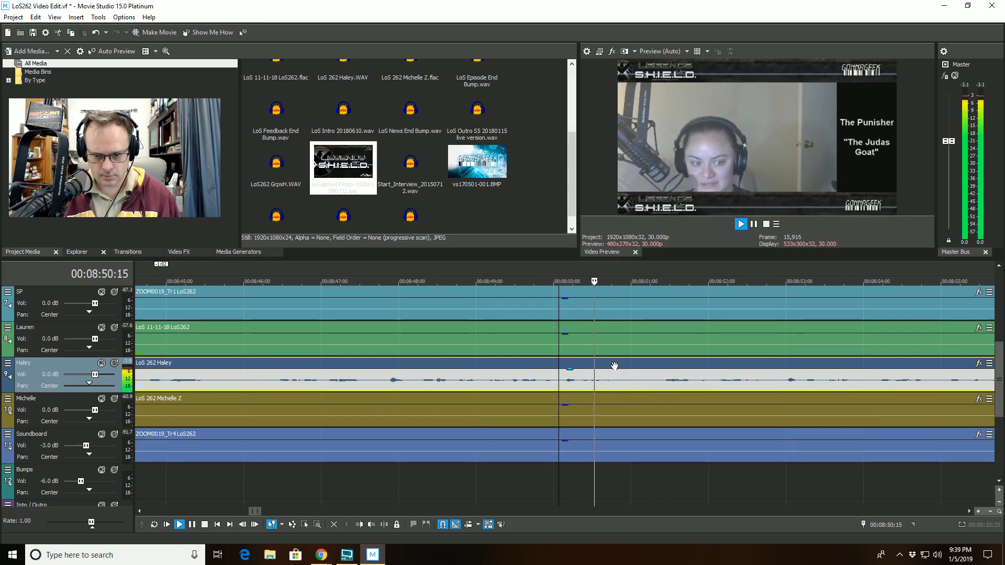
{"action": "key", "text": "space"}
Step: Solo track 9, SP and track 8 in turn, playing each from 00:08:50:02 to find which one holds the stray sound
{"action": "left_click", "coordinate": [115, 363]}
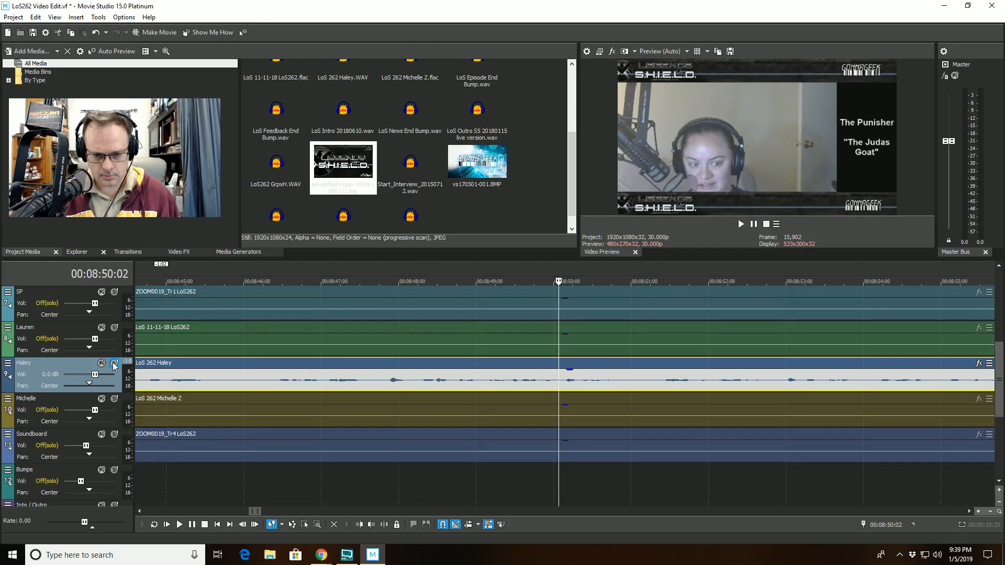
{"action": "key", "text": "space"}
{"action": "key", "text": "space"}
{"action": "left_click", "coordinate": [113, 363]}
{"action": "left_click", "coordinate": [114, 292]}
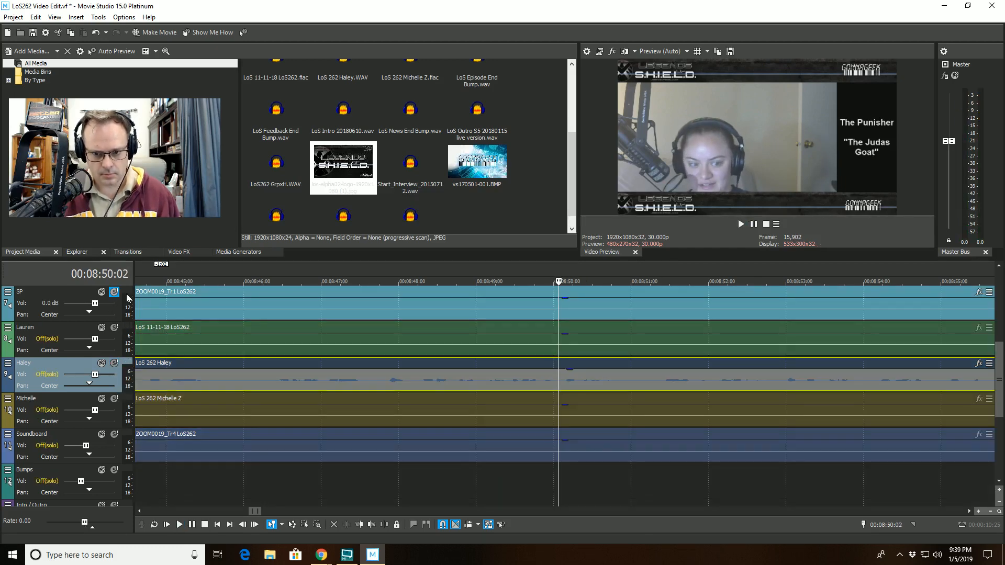
{"action": "key", "text": "space"}
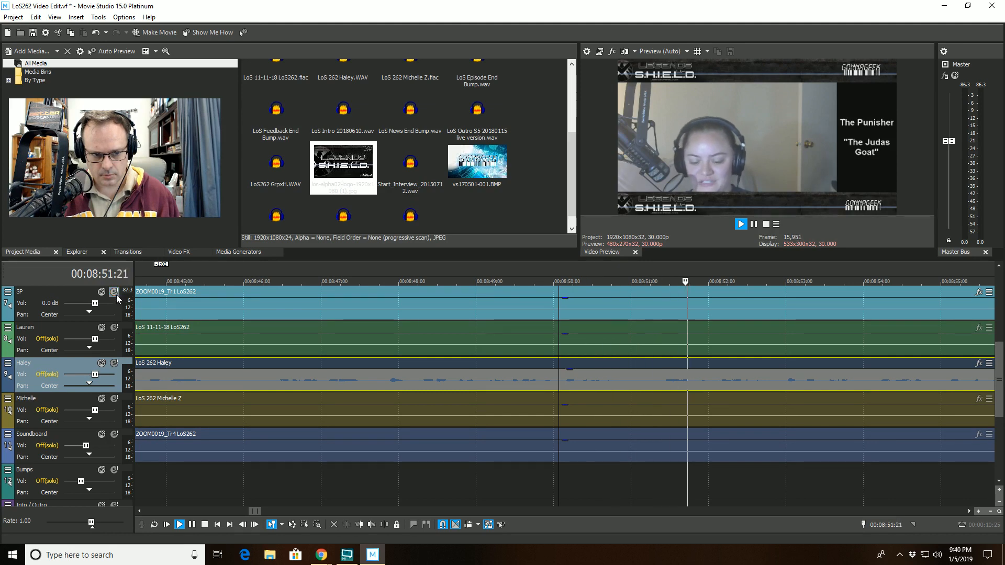
{"action": "key", "text": "space"}
{"action": "left_click", "coordinate": [114, 293]}
{"action": "left_click", "coordinate": [114, 327]}
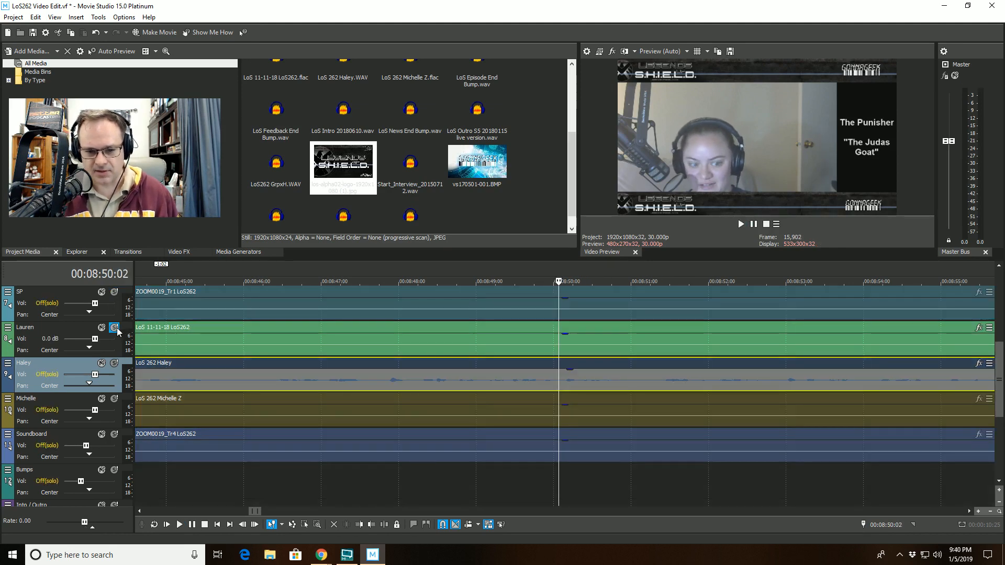
{"action": "key", "text": "space"}
{"action": "key", "text": "space"}
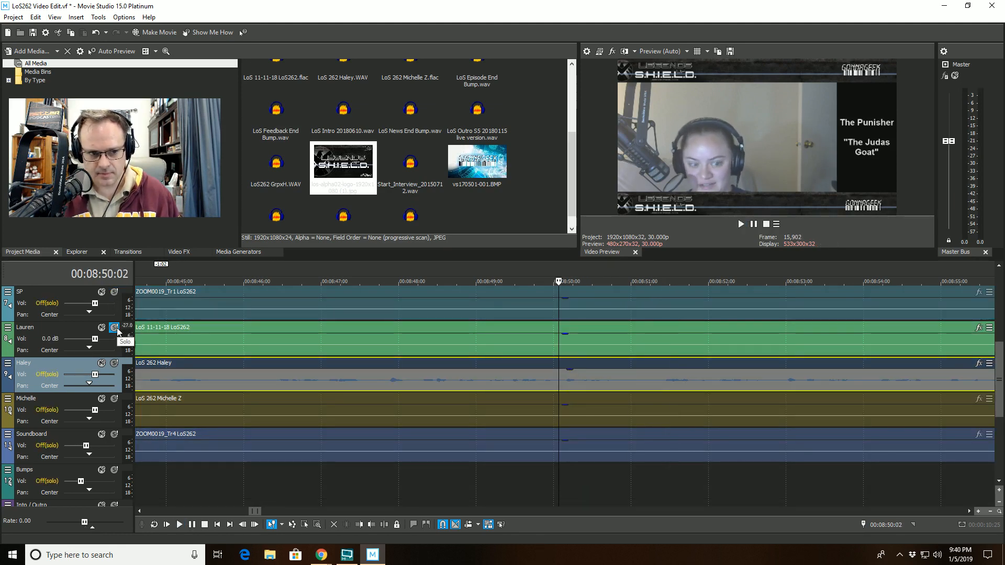
{"action": "left_click", "coordinate": [385, 525]}
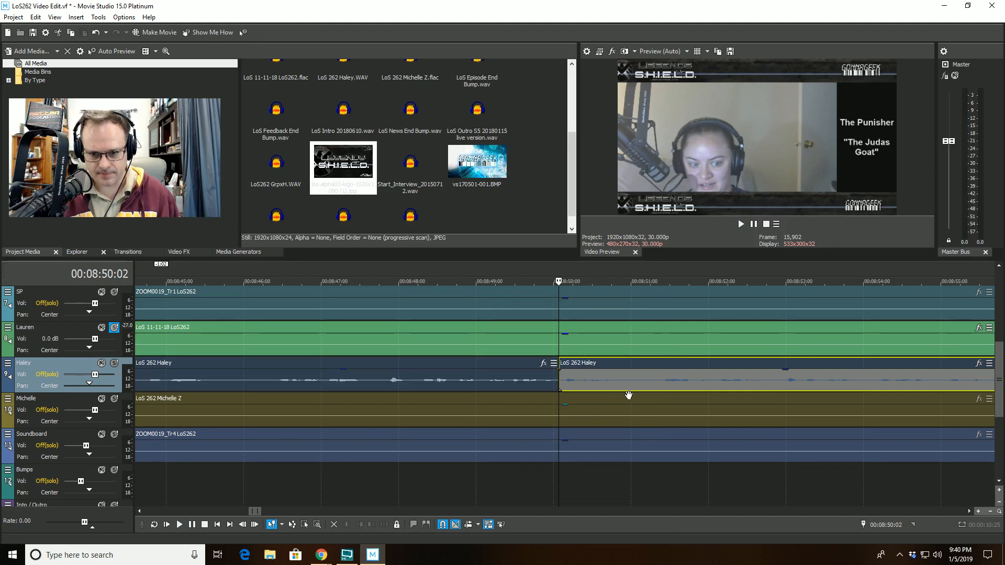
{"action": "left_click", "coordinate": [687, 337]}
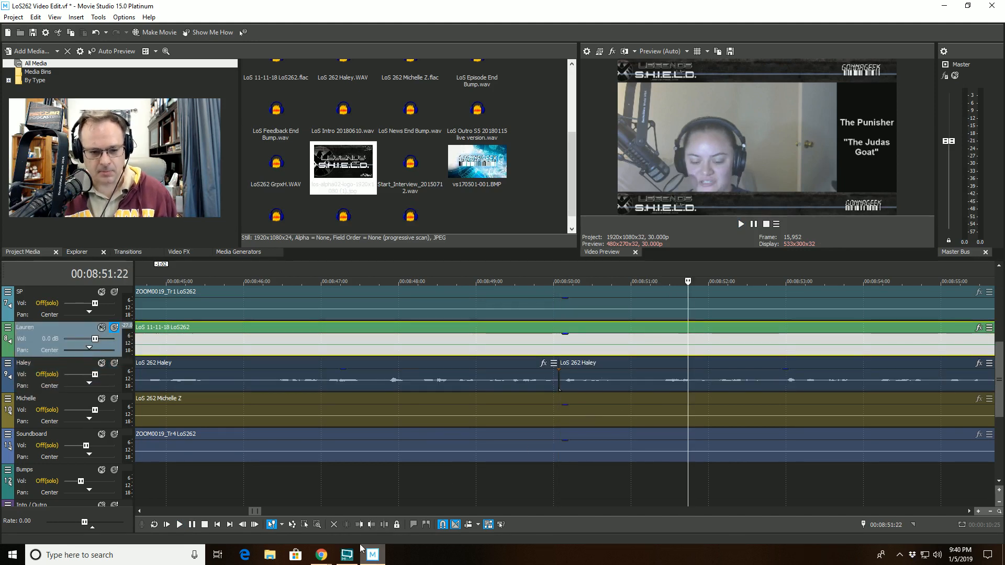
{"action": "left_click", "coordinate": [364, 528]}
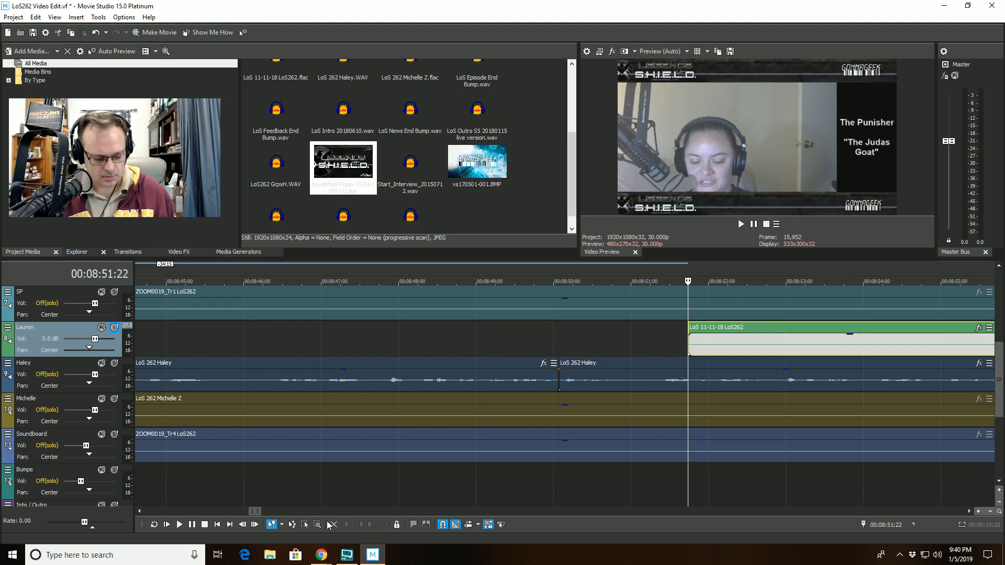
{"action": "key", "text": "ctrl+z"}
{"action": "key", "text": "ctrl+z"}
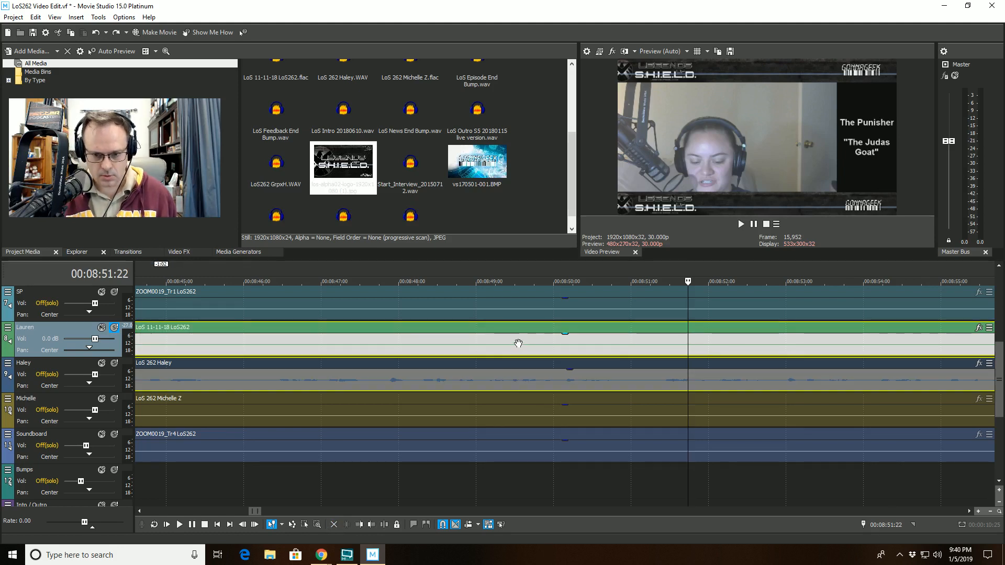
Step: Split the track 8 clip at 00:08:50:02, trim the start of the following piece to 00:08:51:27, and turn off the track's solo
{"action": "left_click", "coordinate": [559, 329]}
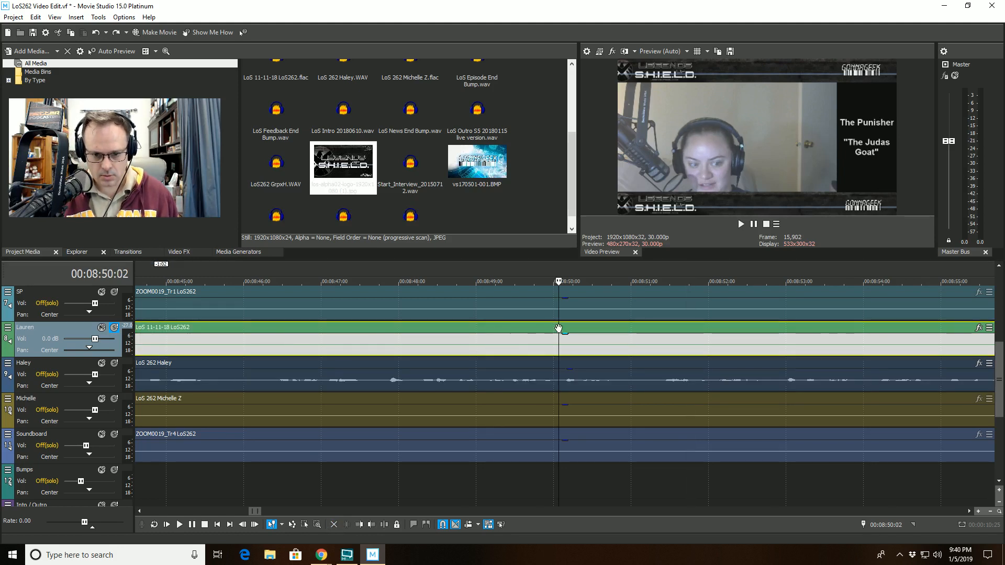
{"action": "left_click", "coordinate": [385, 525]}
{"action": "left_click", "coordinate": [700, 326]}
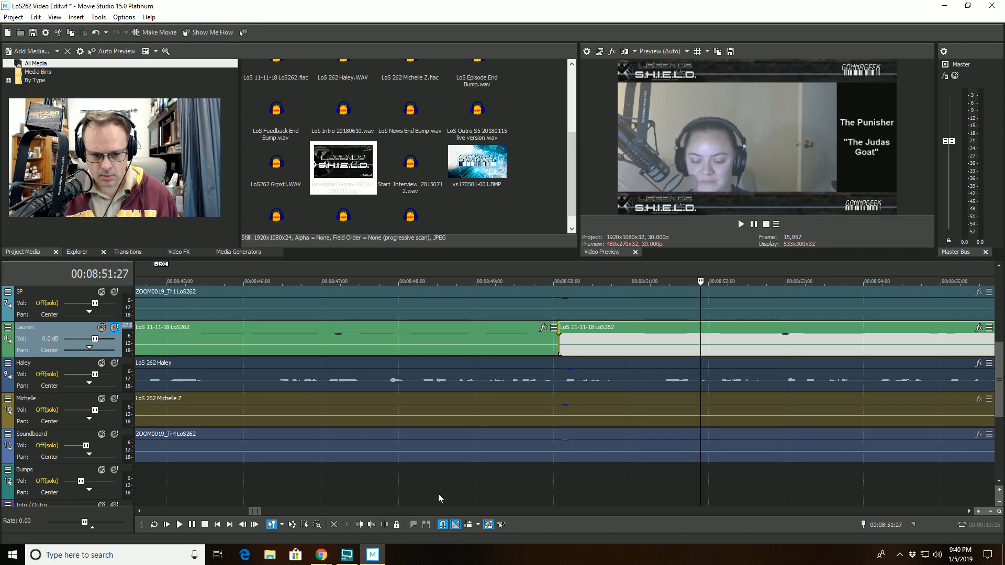
{"action": "left_click", "coordinate": [370, 525]}
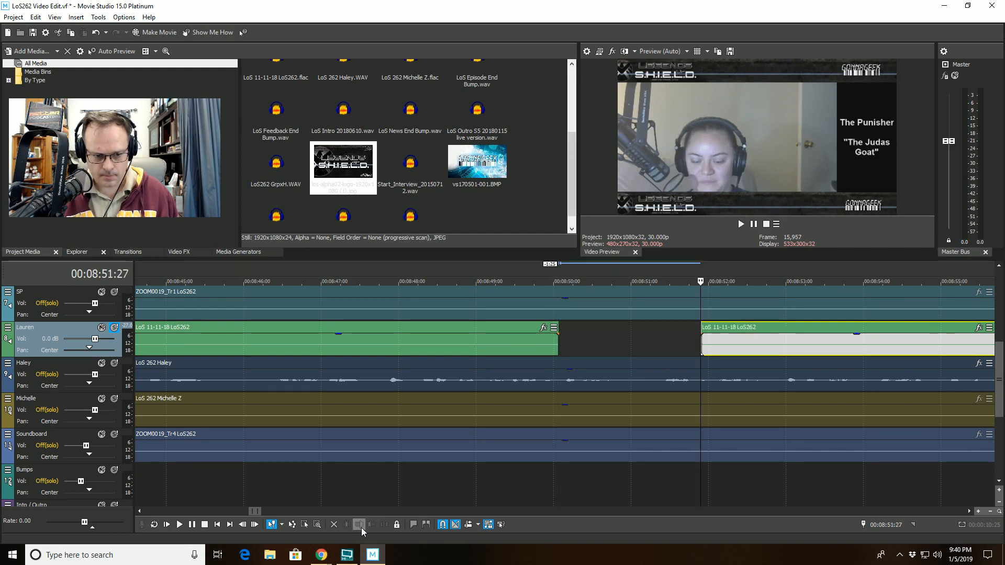
{"action": "left_click", "coordinate": [114, 328]}
Step: Play across the new track 8 gap from 00:08:49:05, and again from before 00:08:46, to check the cut and what follows
{"action": "left_click", "coordinate": [487, 479]}
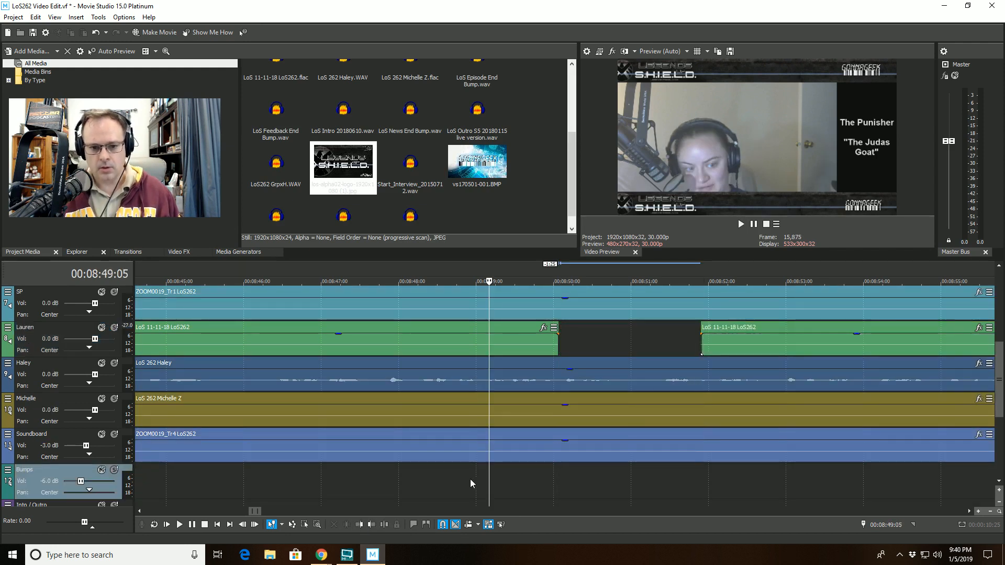
{"action": "key", "text": "space"}
{"action": "scroll", "coordinate": [454, 479], "scroll_direction": "down", "scroll_amount": 2}
{"action": "scroll", "coordinate": [454, 481], "scroll_direction": "down", "scroll_amount": 1}
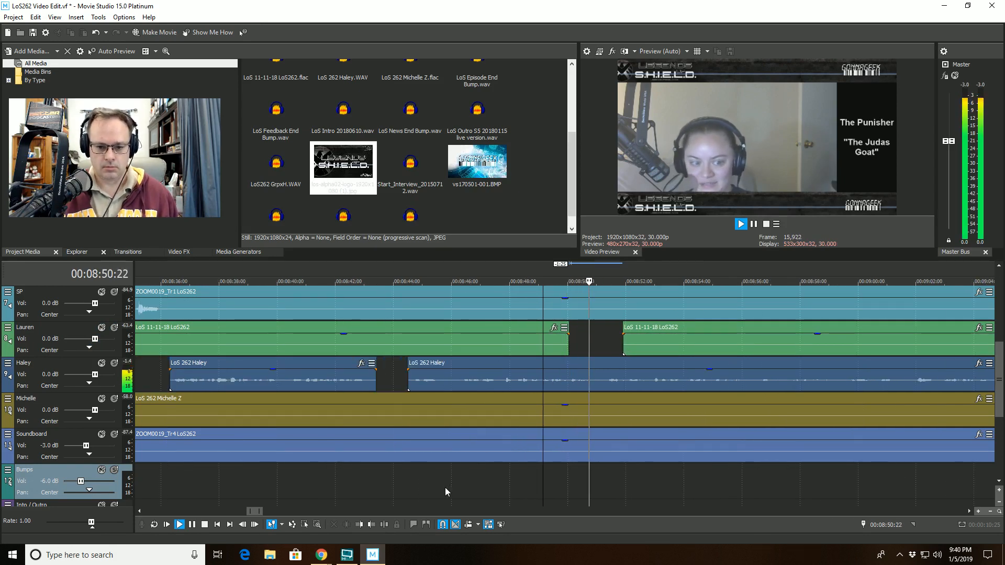
{"action": "key", "text": "space"}
{"action": "left_click", "coordinate": [451, 484]}
{"action": "key", "text": "space"}
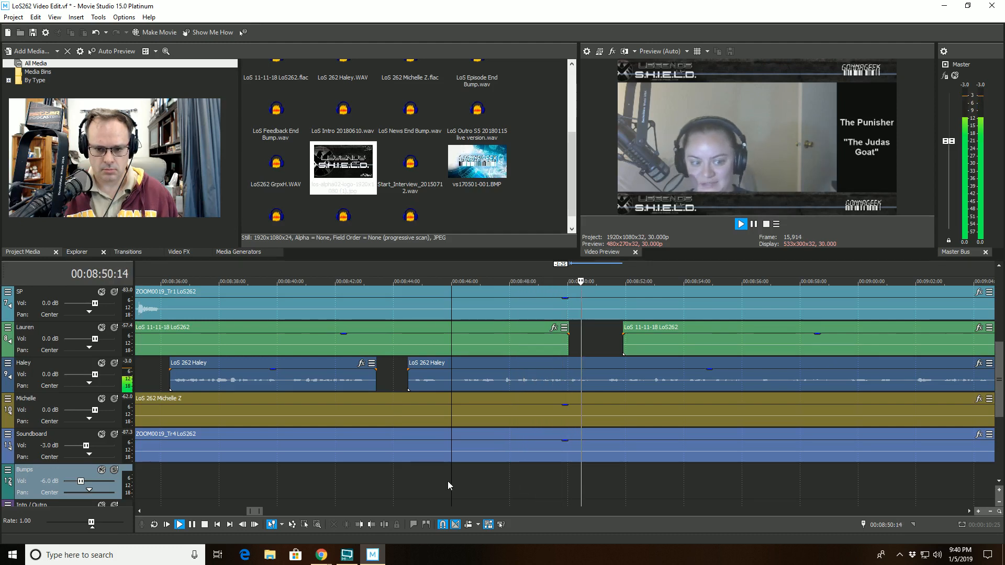
{"action": "scroll", "coordinate": [447, 482], "scroll_direction": "down", "scroll_amount": 3}
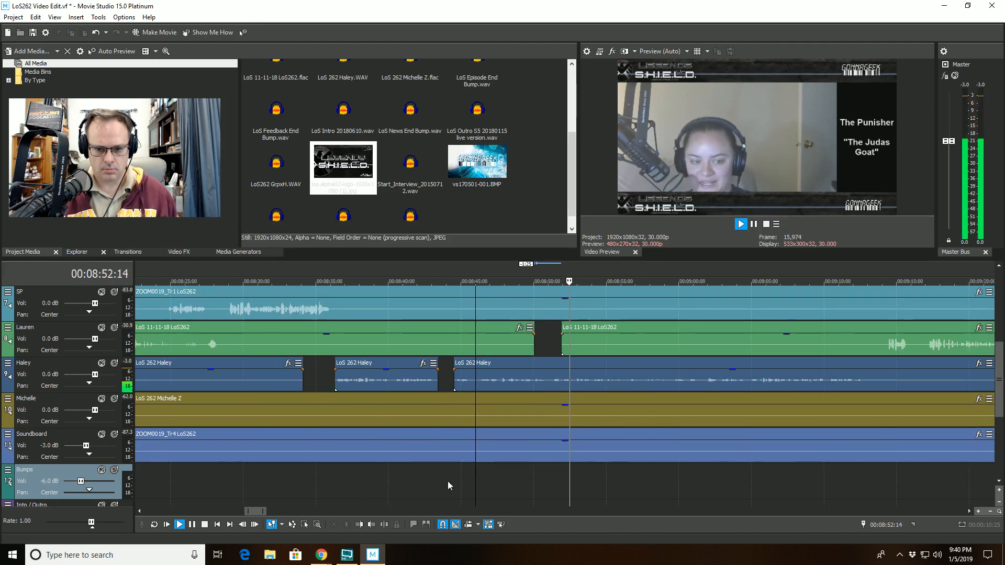
Step: Trim the start of the track 8 piece after the new gap to 00:08:56:07
{"action": "left_click", "coordinate": [624, 327]}
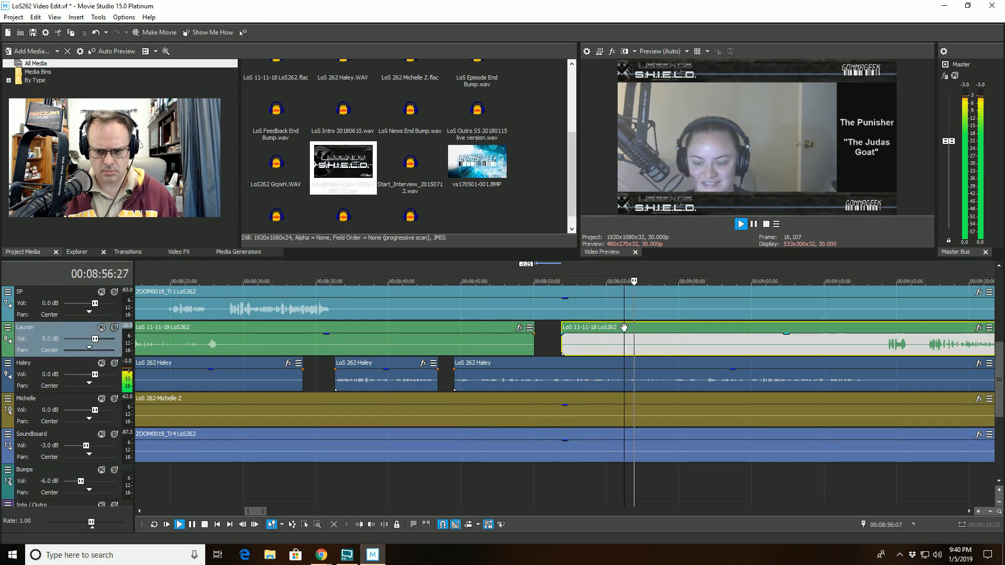
{"action": "left_click", "coordinate": [367, 524]}
{"action": "key", "text": "ctrl+z"}
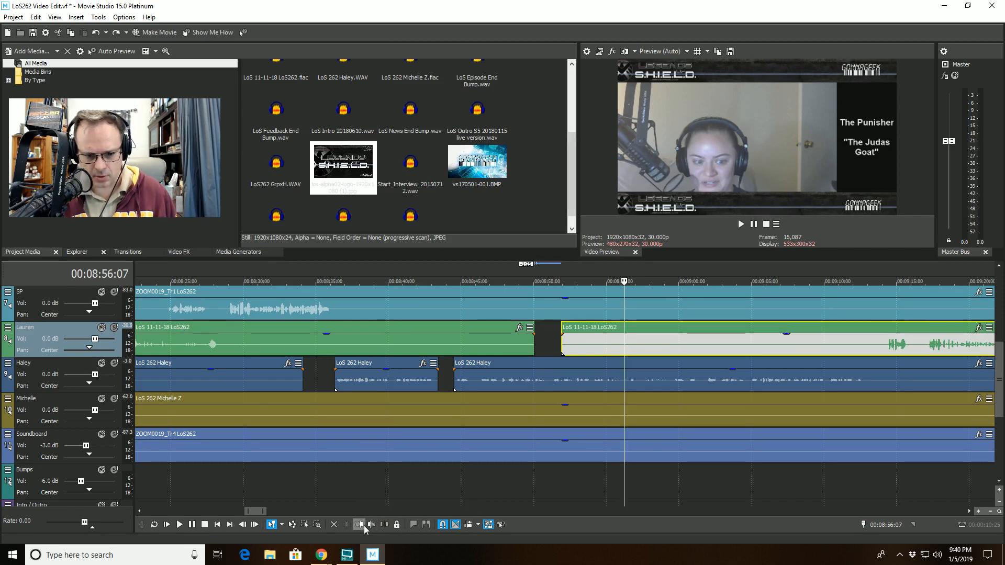
{"action": "left_click", "coordinate": [371, 525]}
Step: Play from 00:08:51:05 across the widened track 8 gap to about 00:09:06, listening for more unwanted sounds
{"action": "left_click", "coordinate": [550, 480]}
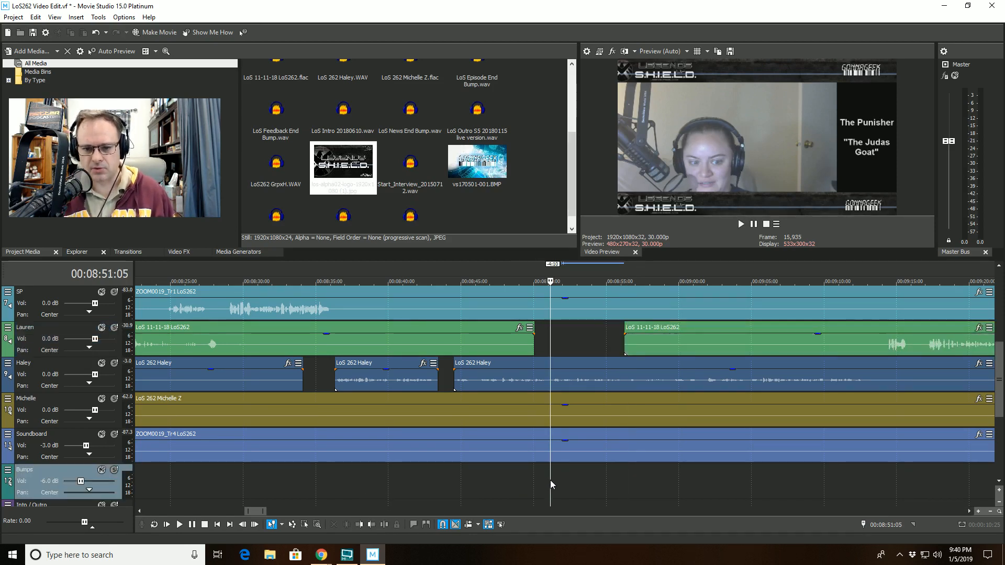
{"action": "key", "text": "space"}
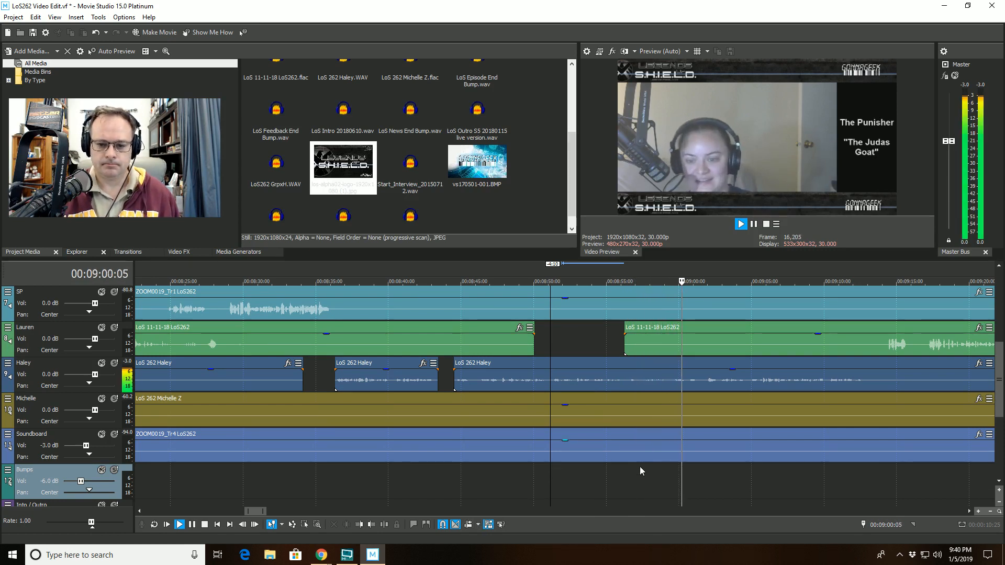
{"action": "scroll", "coordinate": [626, 503], "scroll_direction": "down", "scroll_amount": 2}
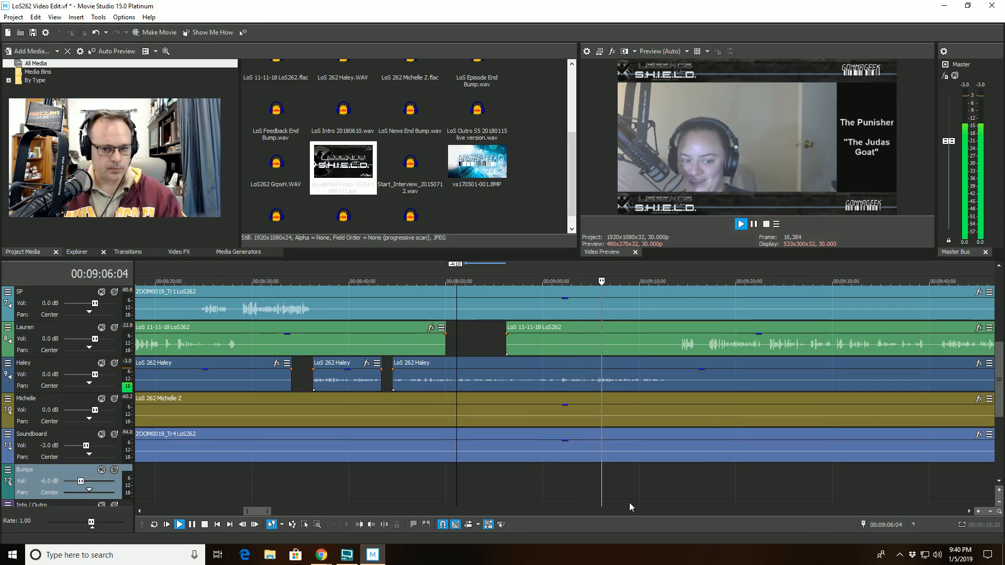
Step: Split the track 8 clip at 00:09:12:13 and trim the start of the following piece to about 00:09:14:10
{"action": "scroll", "coordinate": [632, 493], "scroll_direction": "up", "scroll_amount": 2}
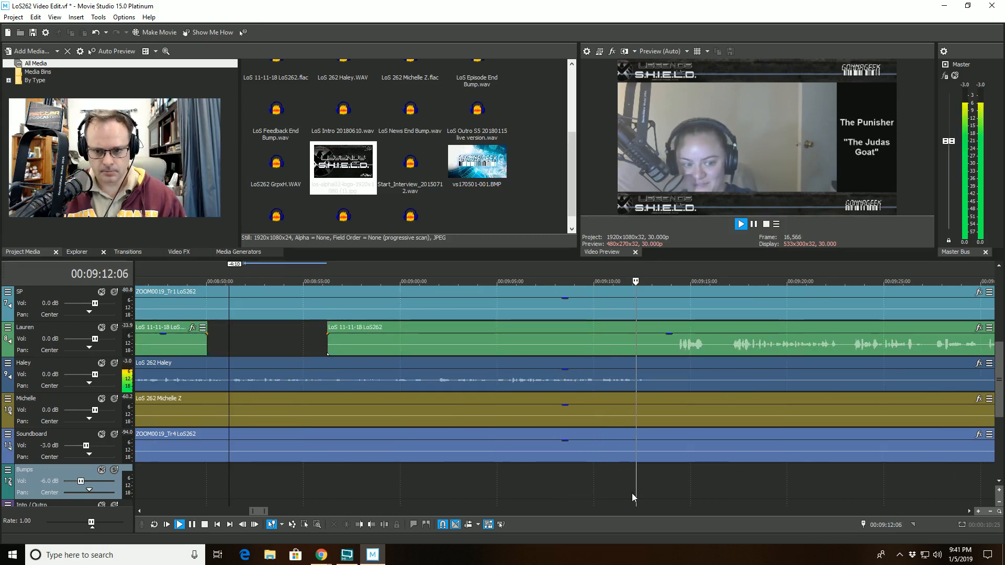
{"action": "scroll", "coordinate": [633, 498], "scroll_direction": "down", "scroll_amount": 1}
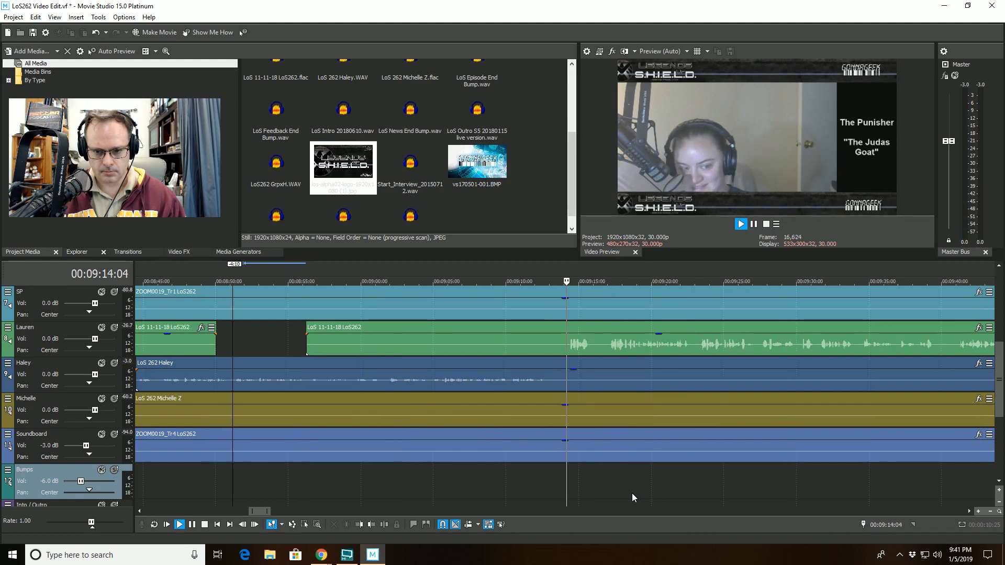
{"action": "left_click", "coordinate": [541, 338]}
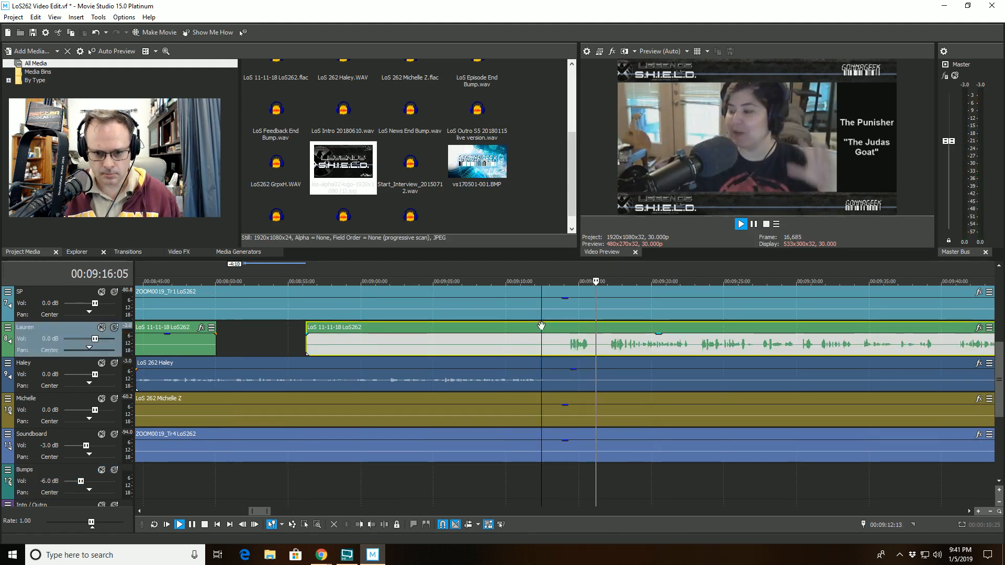
{"action": "key", "text": "space"}
{"action": "left_click", "coordinate": [382, 525]}
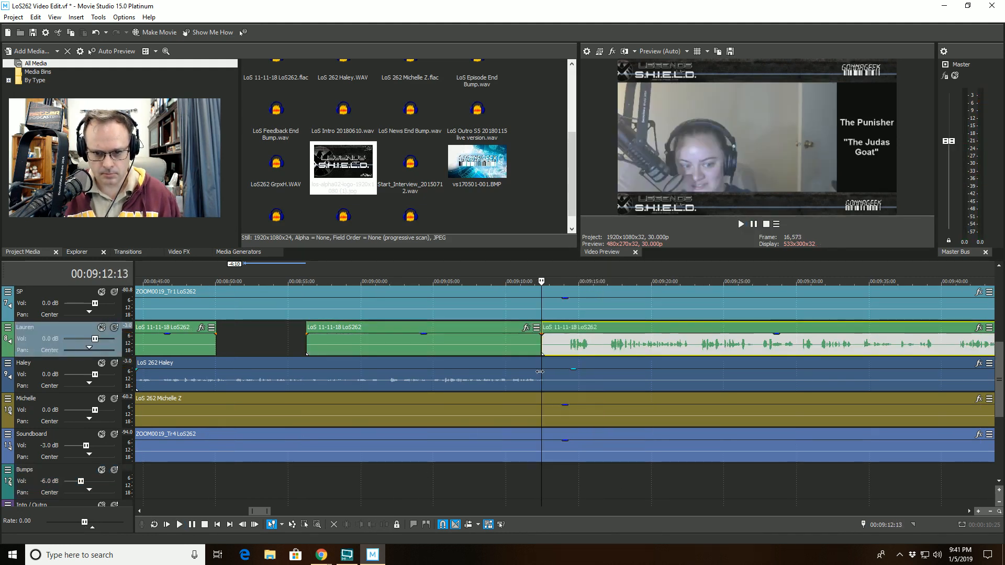
{"action": "left_click", "coordinate": [568, 329]}
{"action": "scroll", "coordinate": [567, 327], "scroll_direction": "up", "scroll_amount": 4}
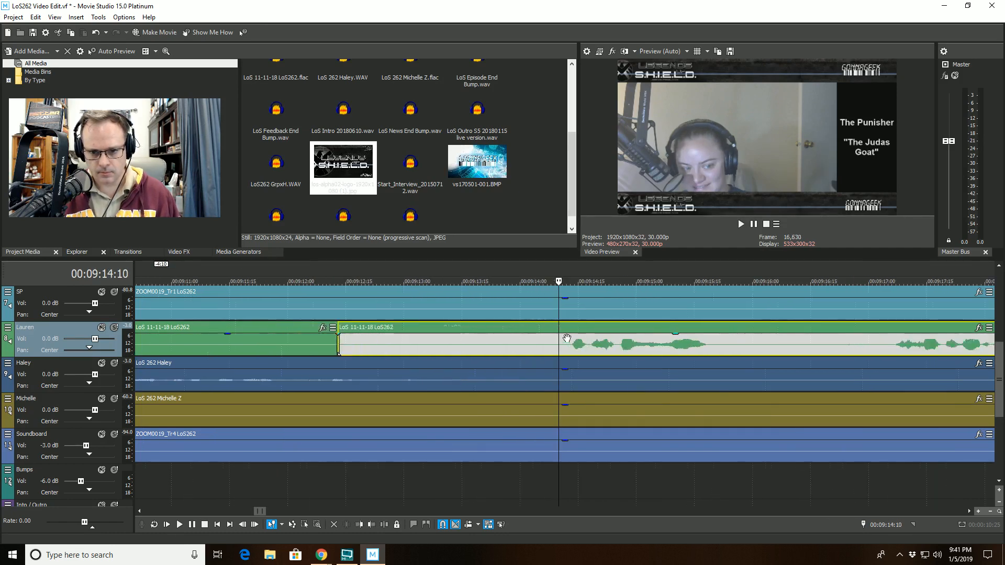
{"action": "left_click", "coordinate": [356, 525]}
Step: Play from just before the new track 8 gap at 00:09:12:13 to about 00:09:24 to check the cut
{"action": "left_click", "coordinate": [265, 476]}
{"action": "key", "text": "space"}
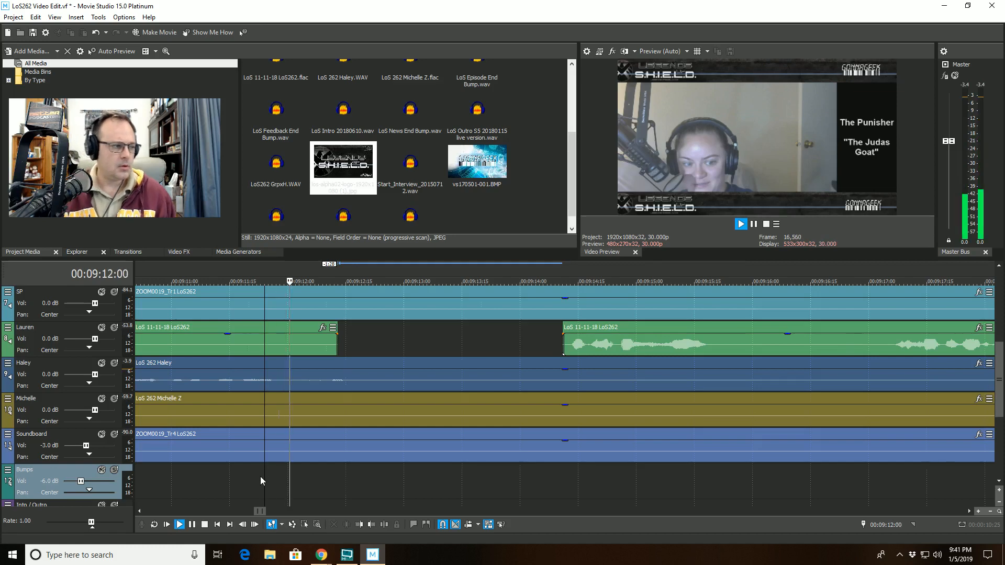
{"action": "scroll", "coordinate": [260, 476], "scroll_direction": "down", "scroll_amount": 4}
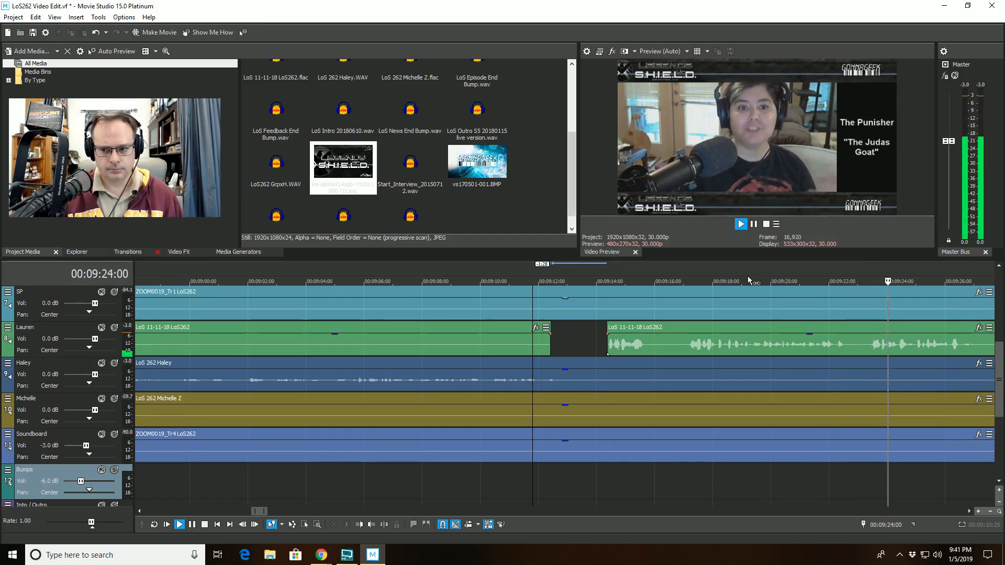
{"action": "left_click", "coordinate": [859, 303]}
{"action": "scroll", "coordinate": [774, 320], "scroll_direction": "up", "scroll_amount": 4}
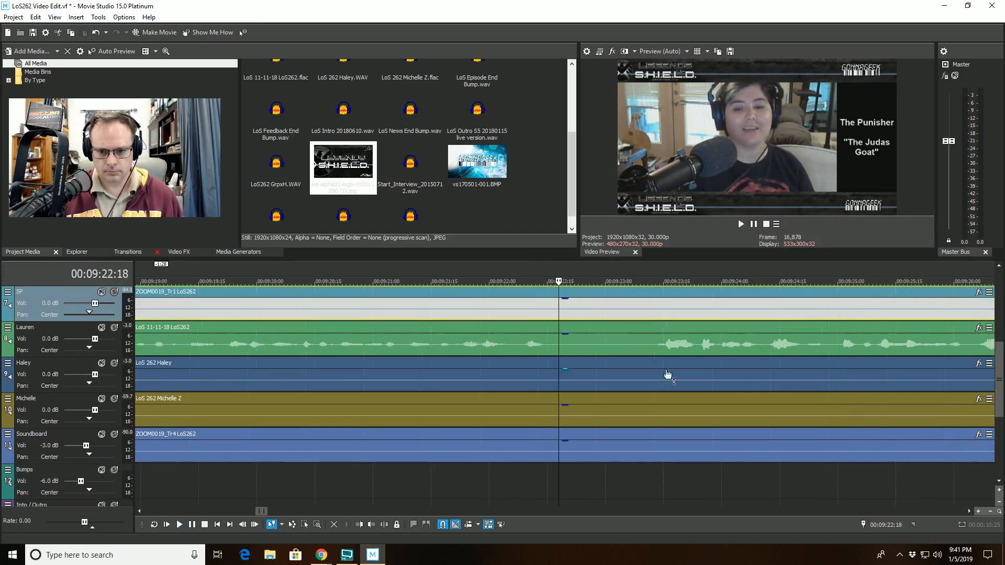
{"action": "left_click", "coordinate": [389, 525]}
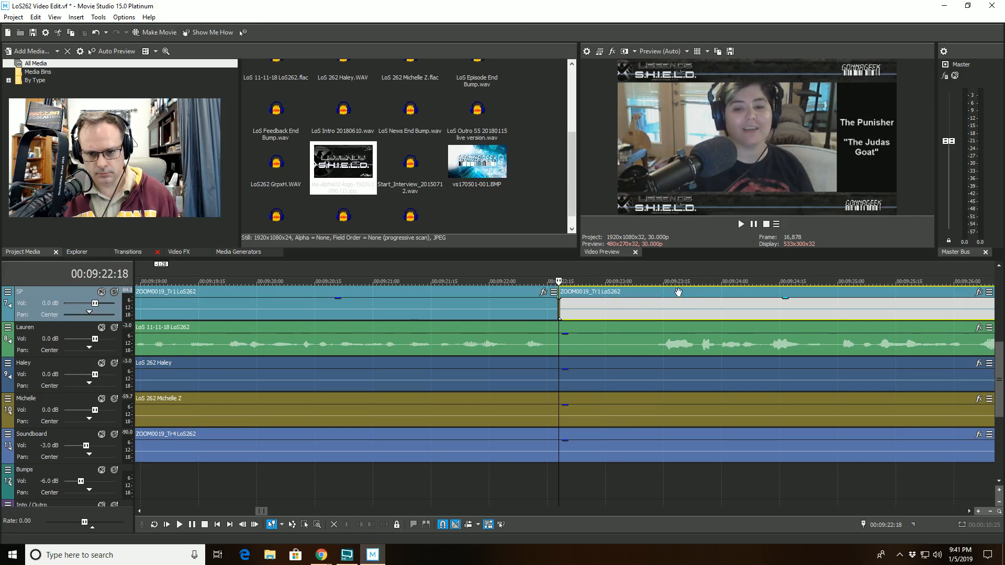
{"action": "key", "text": "ctrl+z"}
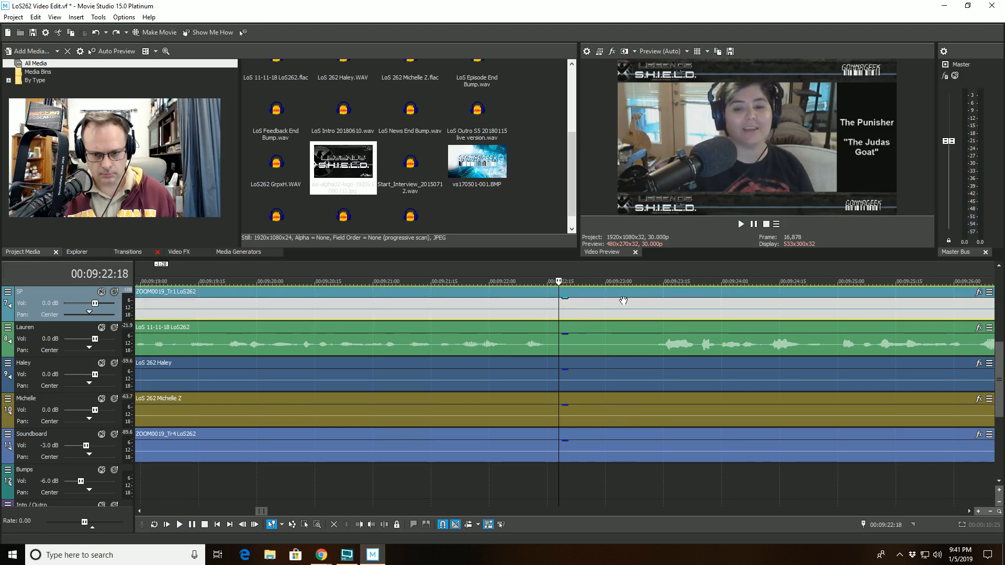
Step: Split the track 8 clip at 00:09:22:20 and trim the start of the following piece to 00:09:23:10
{"action": "left_click", "coordinate": [566, 329]}
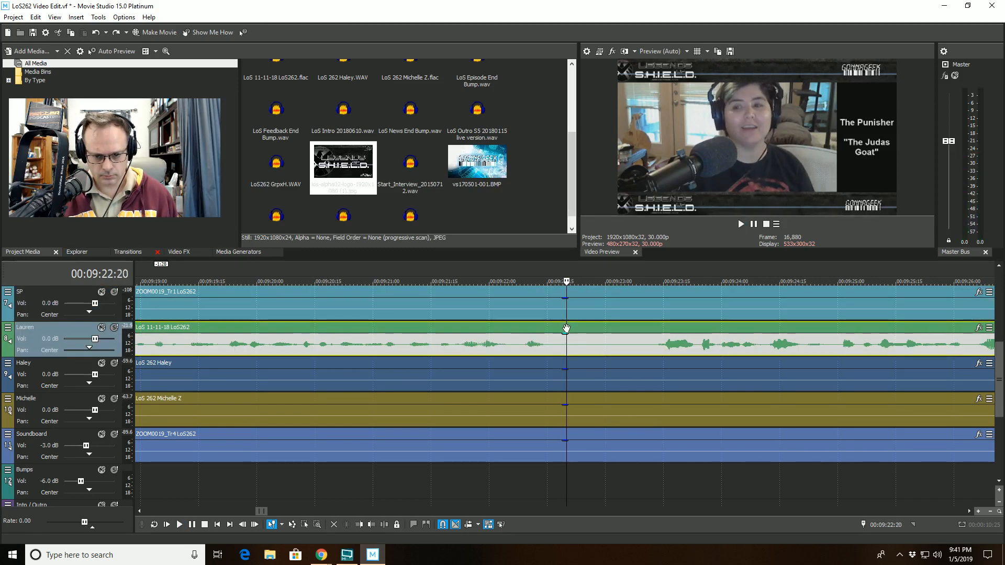
{"action": "left_click", "coordinate": [383, 525]}
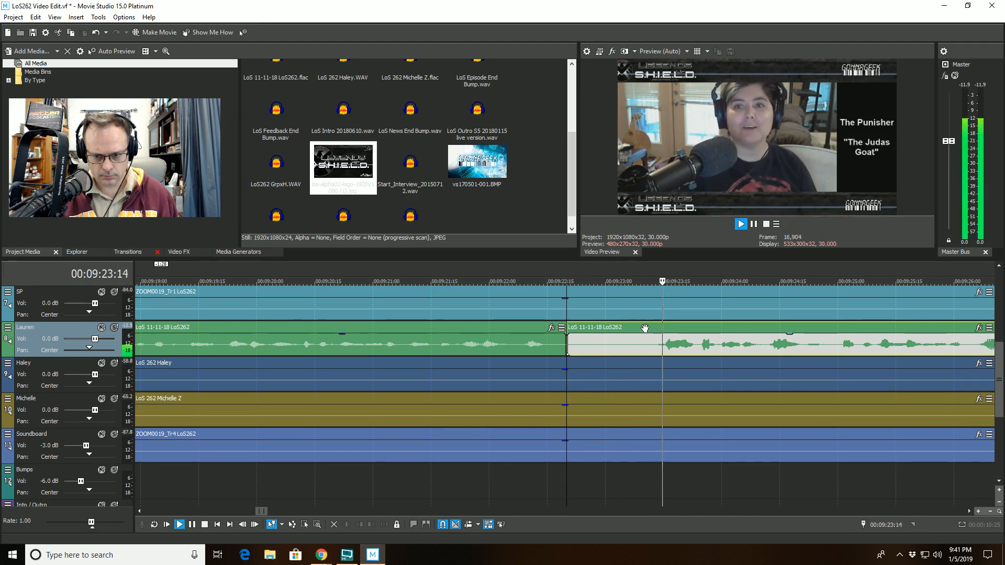
{"action": "left_click", "coordinate": [644, 328]}
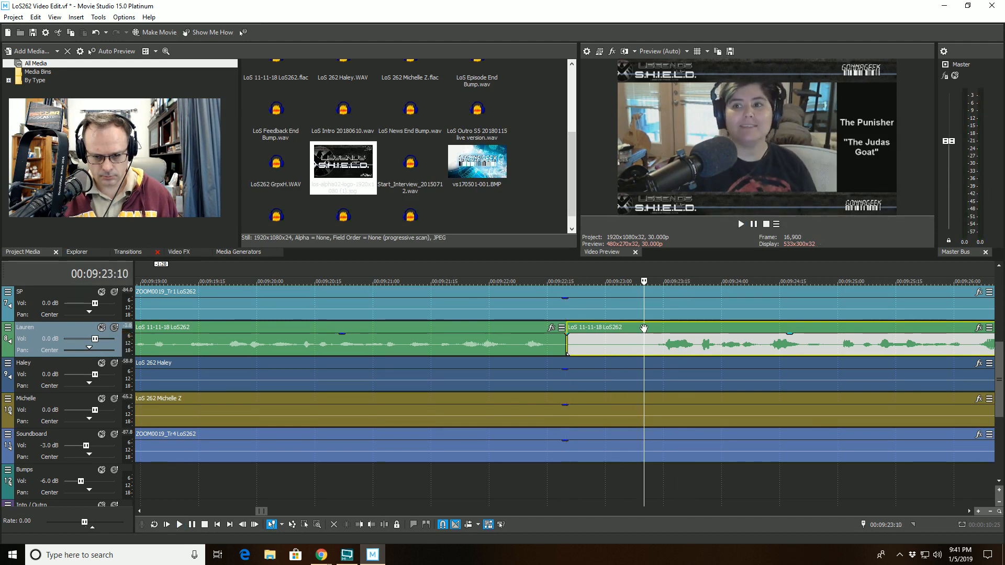
{"action": "left_click", "coordinate": [357, 524]}
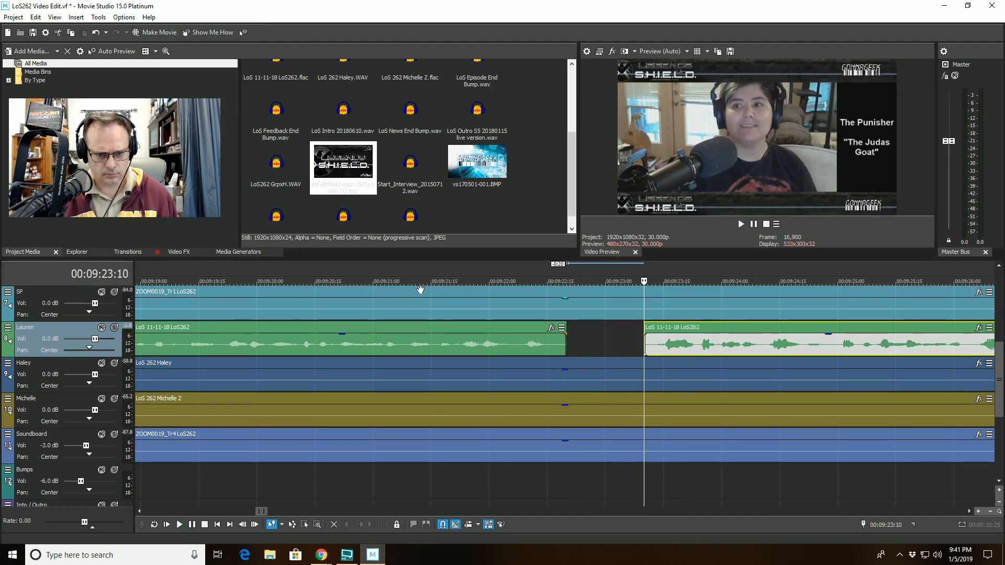
Step: Play from about 00:09:21:12 across the new track 8 gap to about 00:09:58, listening for more unwanted sounds
{"action": "key", "text": "space"}
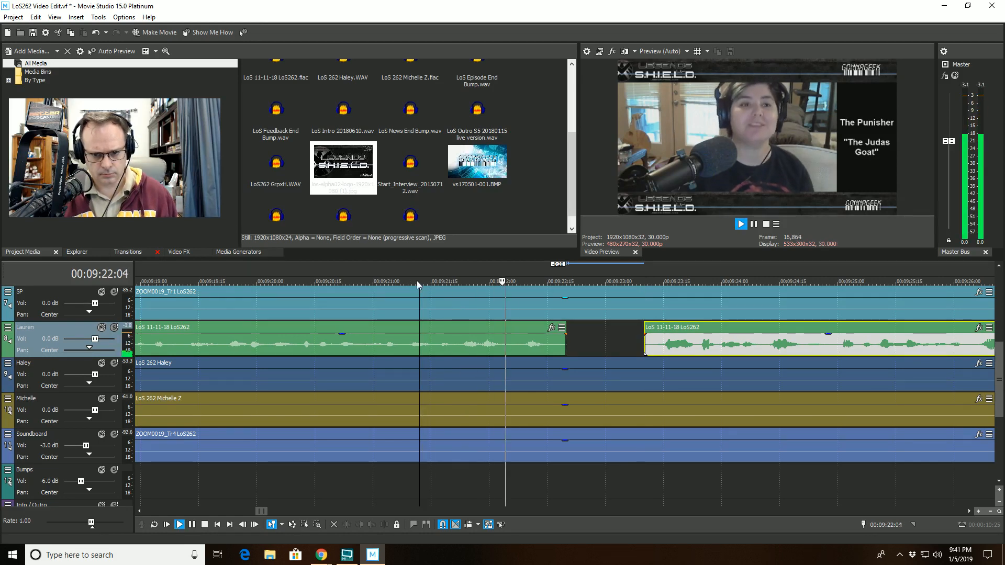
{"action": "scroll", "coordinate": [414, 293], "scroll_direction": "down", "scroll_amount": 5}
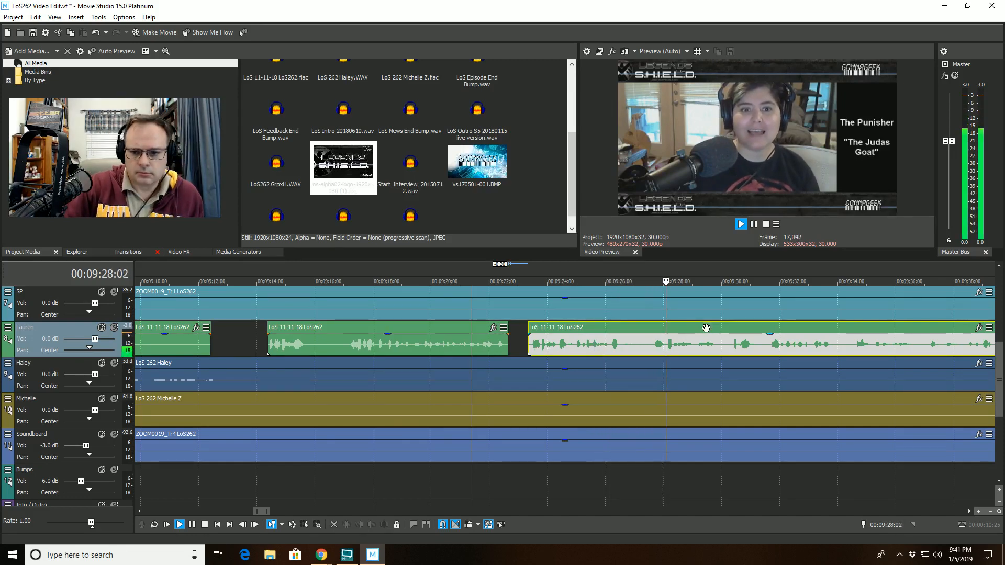
{"action": "scroll", "coordinate": [710, 328], "scroll_direction": "down", "scroll_amount": 2}
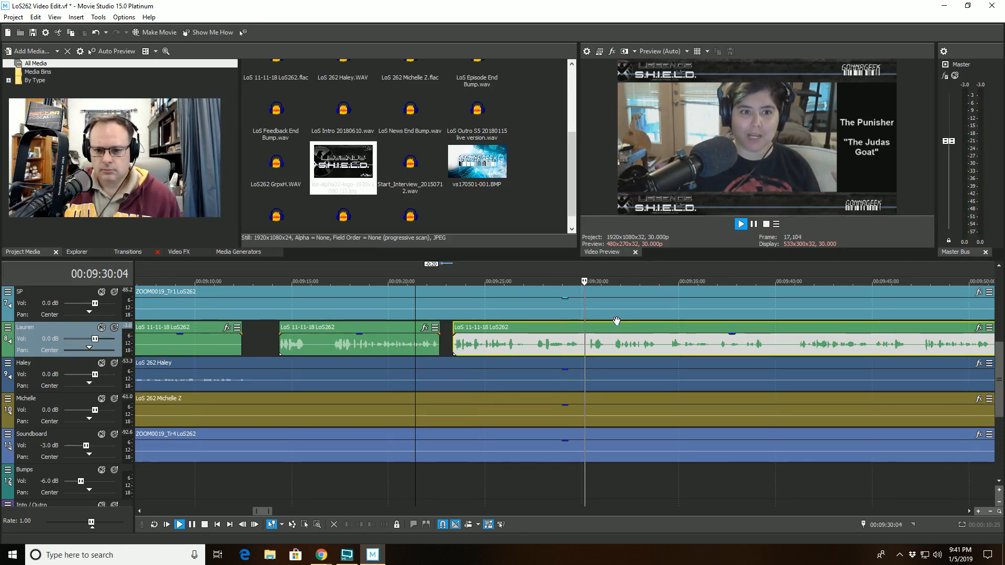
{"action": "scroll", "coordinate": [622, 316], "scroll_direction": "up", "scroll_amount": 3}
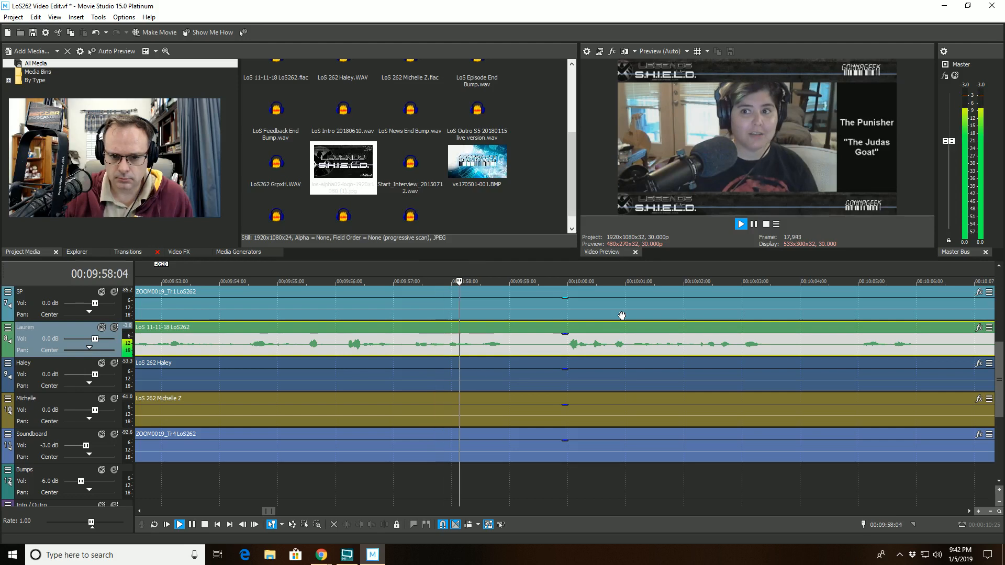
Step: Split the track 8 clip at 00:09:58:14 and trim the start of the following piece to about 00:09:59:01
{"action": "left_click", "coordinate": [480, 329]}
{"action": "key", "text": "space"}
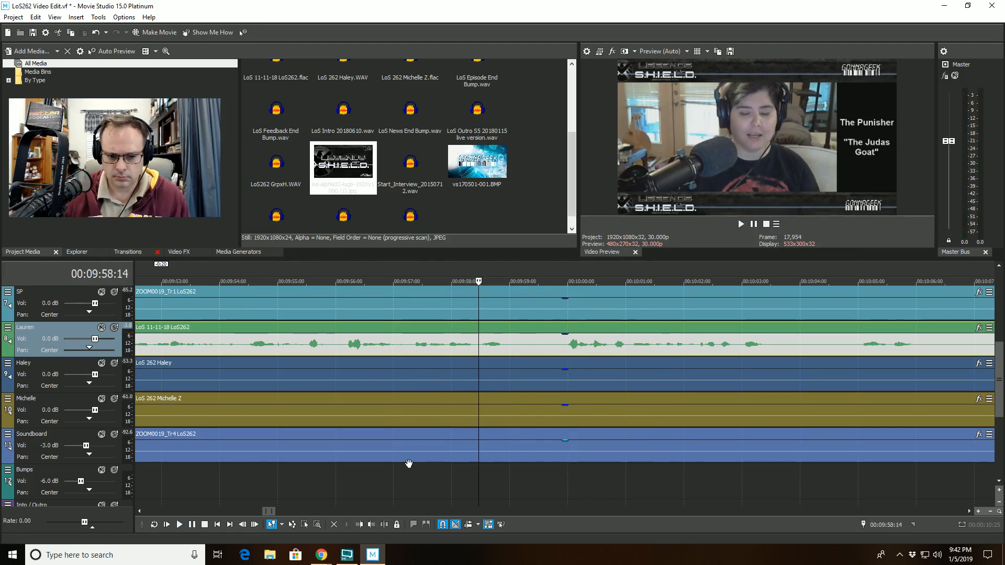
{"action": "left_click", "coordinate": [385, 525]}
{"action": "left_click_drag", "start_coordinate": [511, 328], "coordinate": [544, 328]}
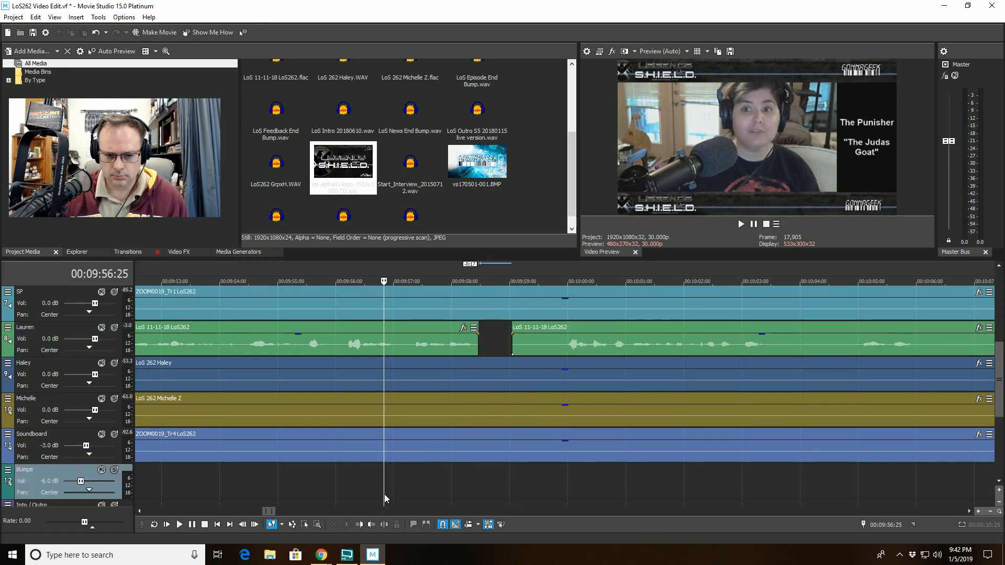
Step: Play from 00:09:56:25 across the new track 8 gap to about 00:10:24, listening for more unwanted sounds
{"action": "key", "text": "space"}
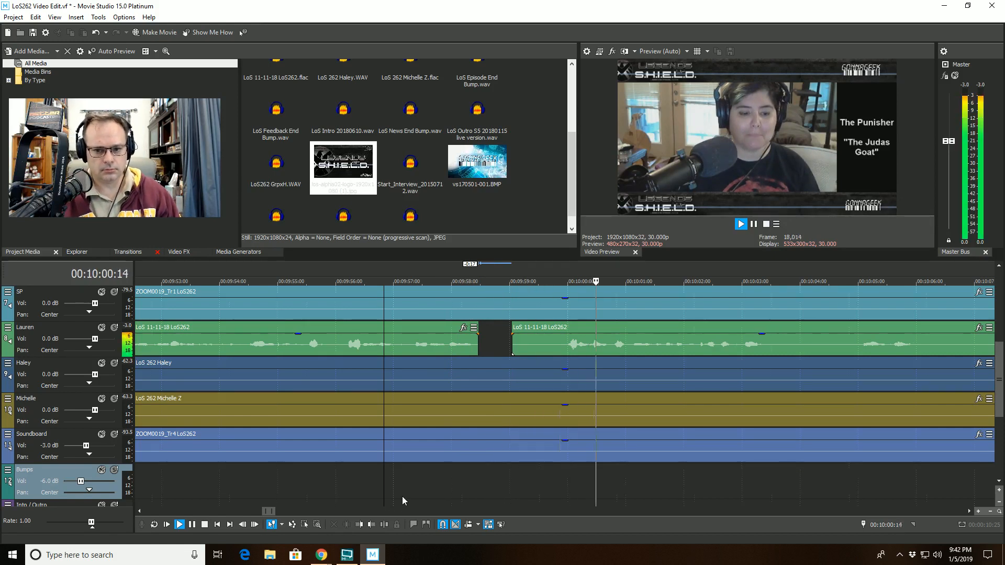
{"action": "scroll", "coordinate": [402, 496], "scroll_direction": "down", "scroll_amount": 1}
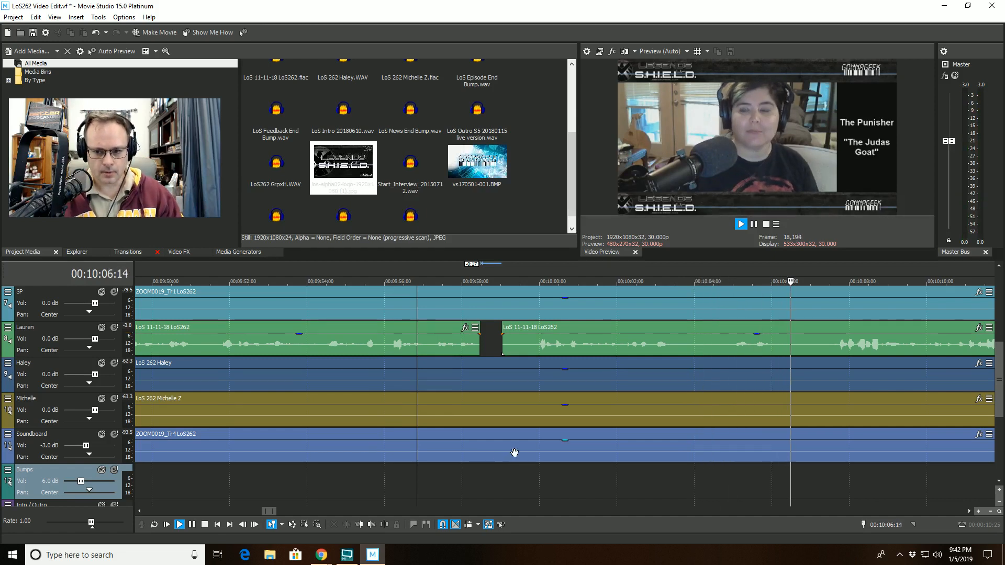
{"action": "scroll", "coordinate": [533, 446], "scroll_direction": "down", "scroll_amount": 1}
{"action": "scroll", "coordinate": [533, 446], "scroll_direction": "down", "scroll_amount": 1}
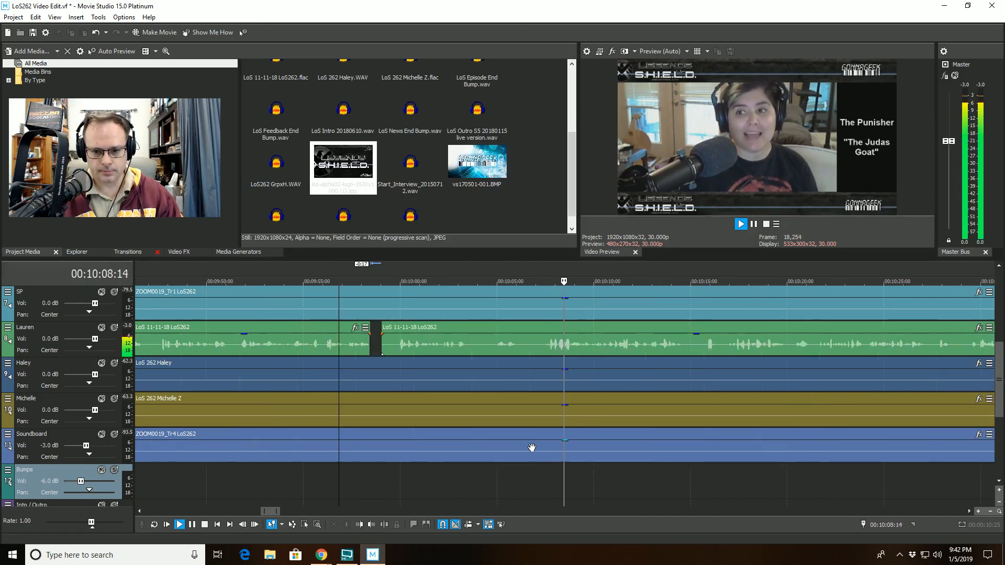
{"action": "scroll", "coordinate": [530, 447], "scroll_direction": "down", "scroll_amount": 1}
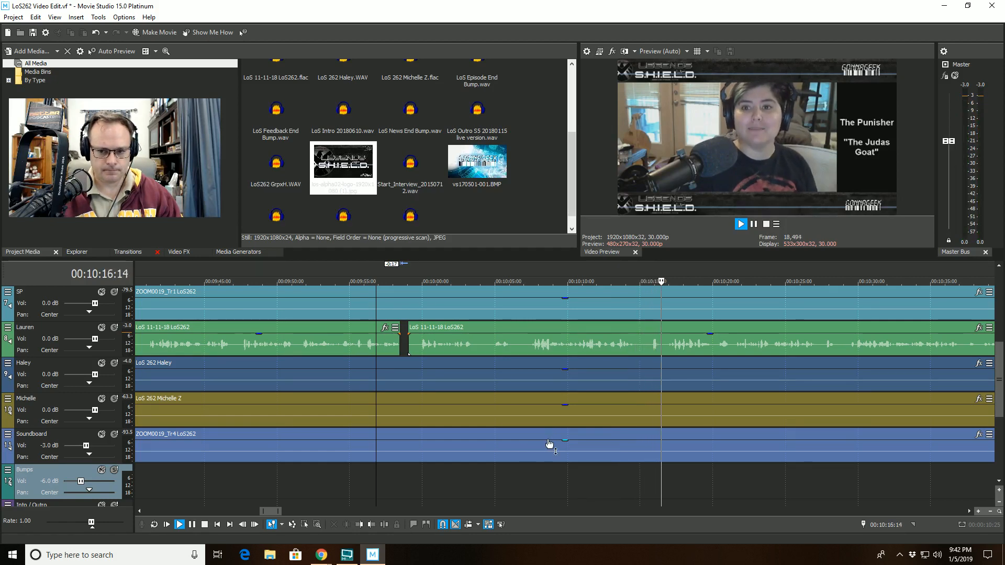
{"action": "scroll", "coordinate": [550, 443], "scroll_direction": "down", "scroll_amount": 2}
{"action": "scroll", "coordinate": [548, 445], "scroll_direction": "down", "scroll_amount": 1}
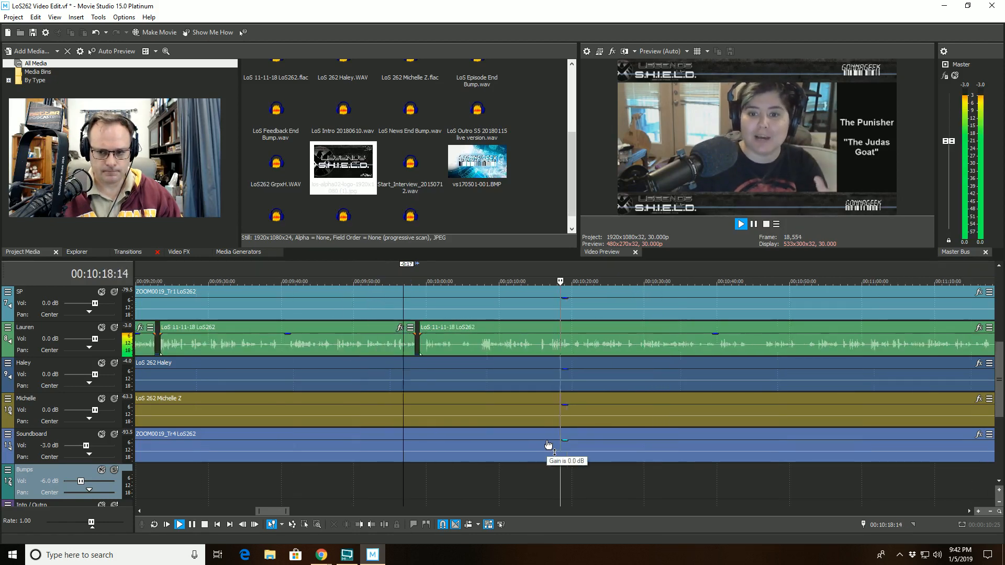
{"action": "scroll", "coordinate": [548, 445], "scroll_direction": "down", "scroll_amount": 1}
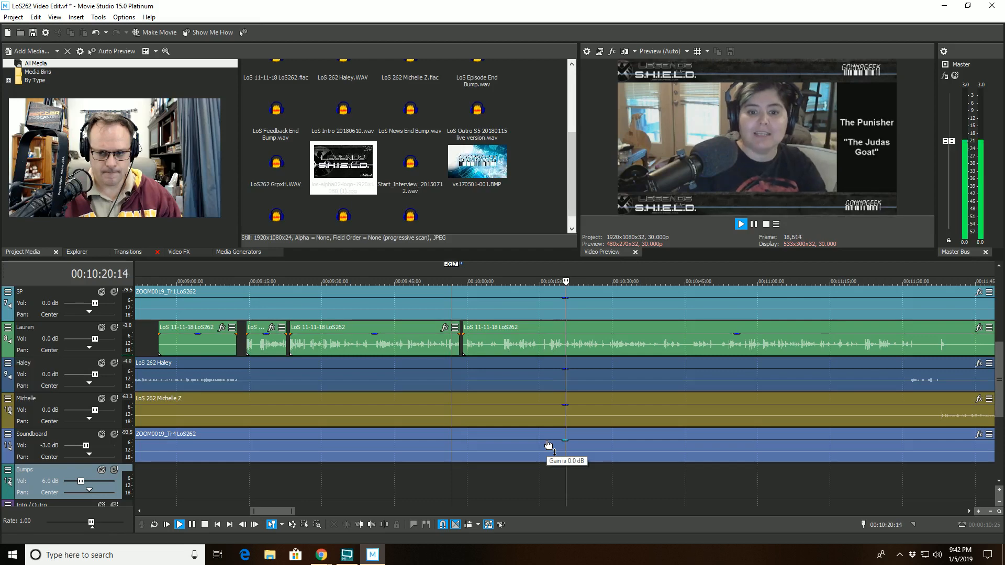
{"action": "scroll", "coordinate": [558, 445], "scroll_direction": "up", "scroll_amount": 2}
{"action": "scroll", "coordinate": [559, 445], "scroll_direction": "up", "scroll_amount": 3}
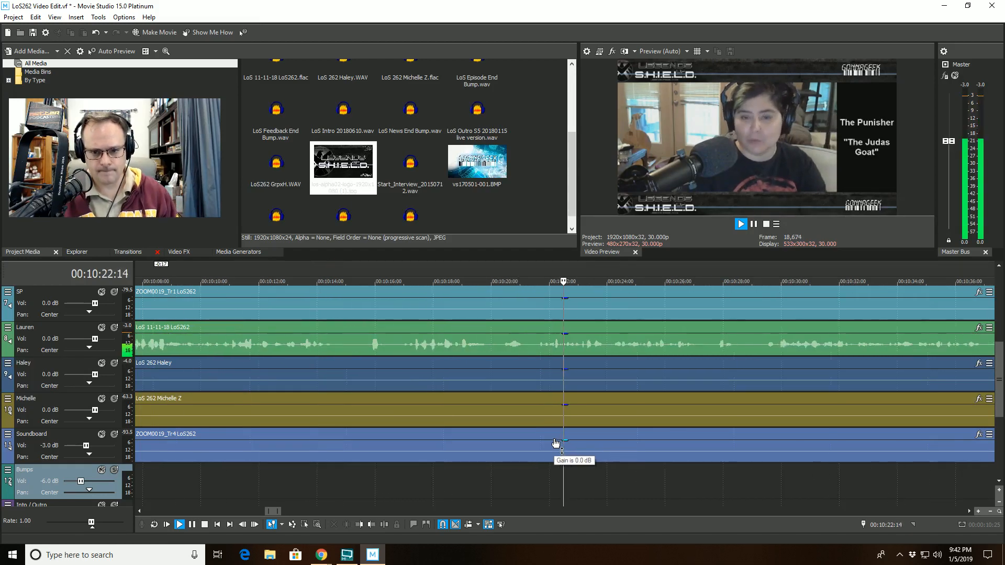
{"action": "scroll", "coordinate": [553, 443], "scroll_direction": "up", "scroll_amount": 2}
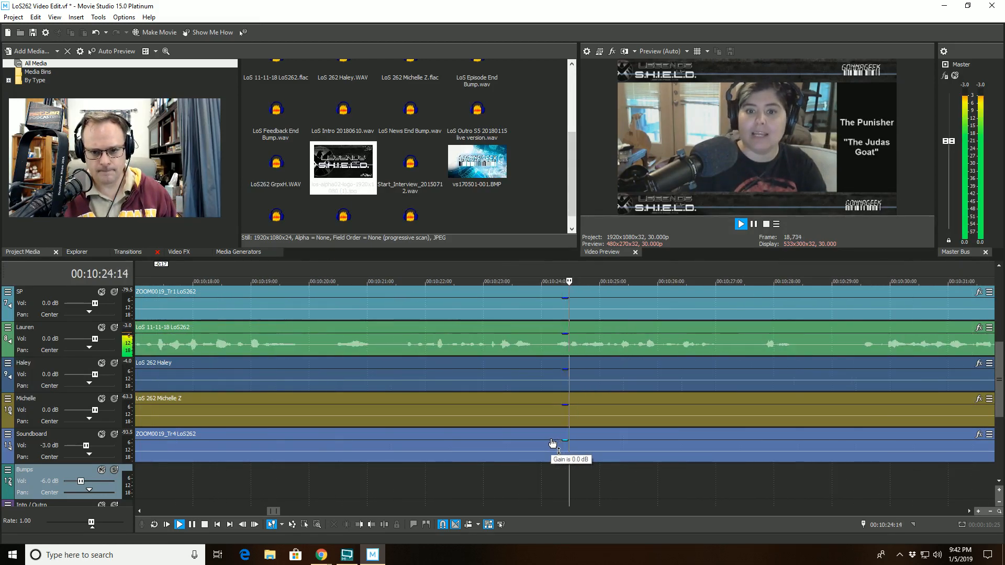
Step: Split the track 8 clip at 00:10:24:03 and trim the start of the following piece to 00:10:24:14
{"action": "key", "text": "space"}
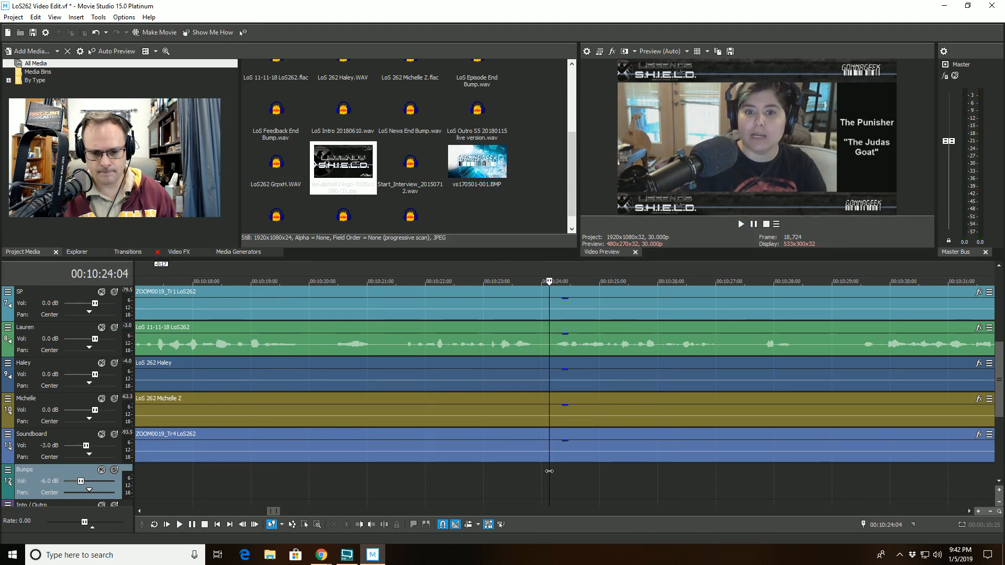
{"action": "left_click", "coordinate": [547, 343]}
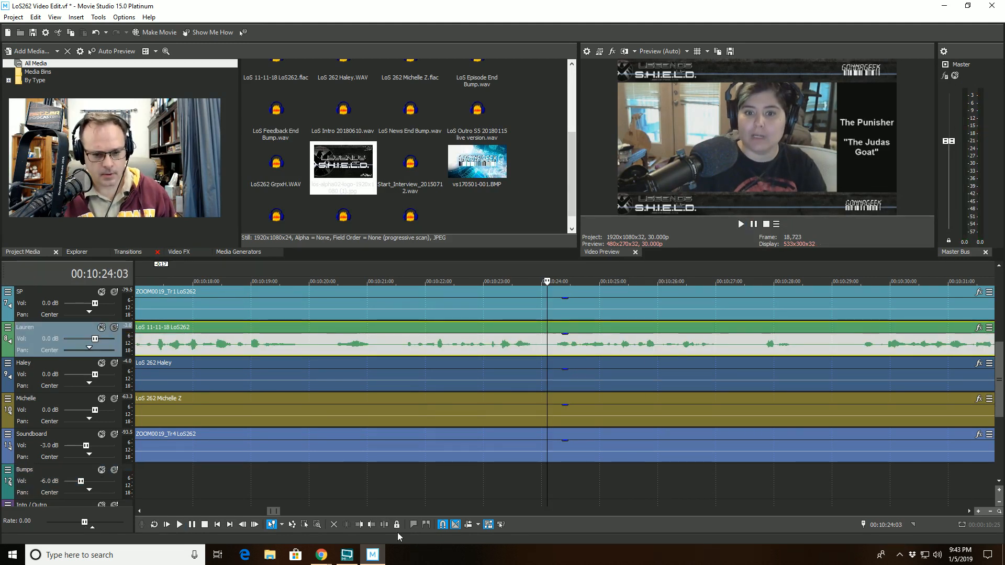
{"action": "left_click", "coordinate": [384, 524]}
{"action": "scroll", "coordinate": [562, 354], "scroll_direction": "up", "scroll_amount": 1}
{"action": "scroll", "coordinate": [563, 353], "scroll_direction": "up", "scroll_amount": 3}
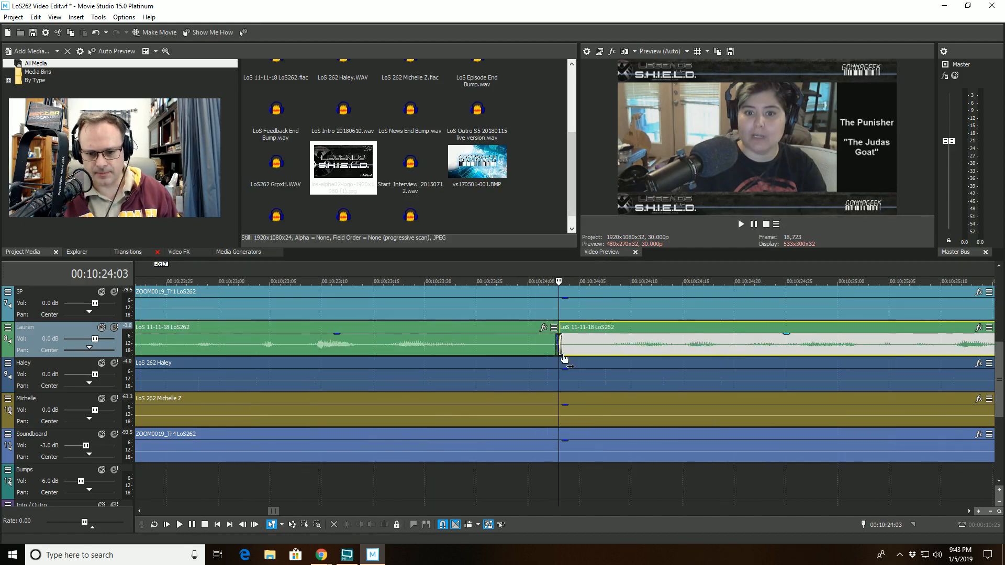
{"action": "left_click", "coordinate": [683, 335]}
{"action": "scroll", "coordinate": [611, 372], "scroll_direction": "up", "scroll_amount": 1}
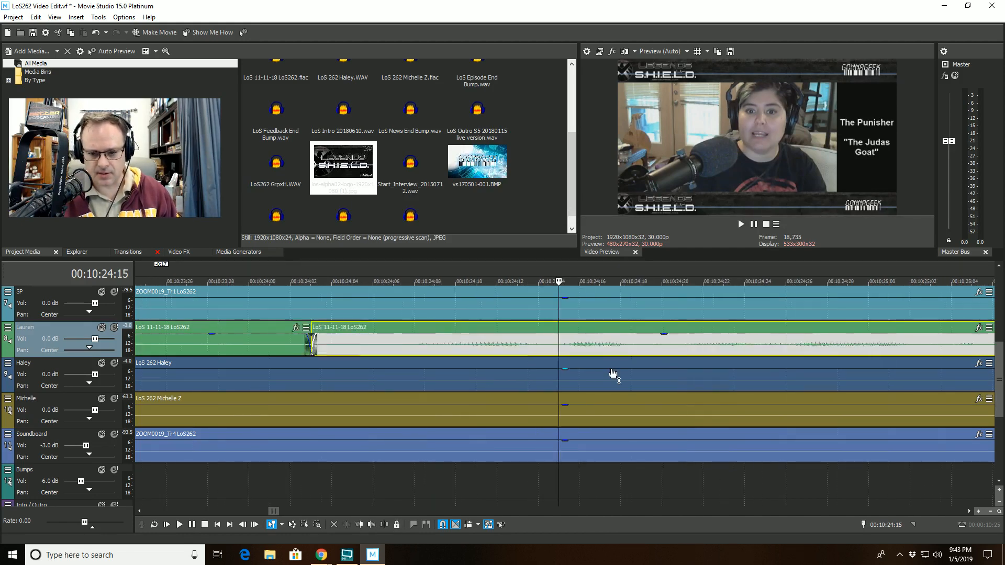
{"action": "key", "text": "Left"}
{"action": "left_click", "coordinate": [363, 528]}
{"action": "scroll", "coordinate": [477, 481], "scroll_direction": "down", "scroll_amount": 3}
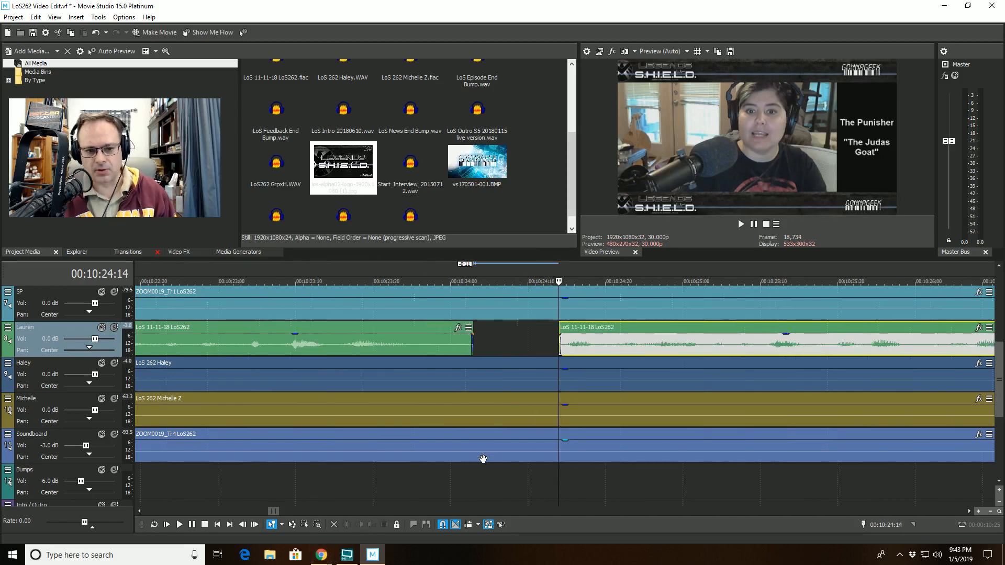
Step: Play from about 00:10:23:00 across the new track 8 gap to check the cut
{"action": "left_click", "coordinate": [446, 482]}
{"action": "left_click", "coordinate": [385, 478]}
{"action": "key", "text": "space"}
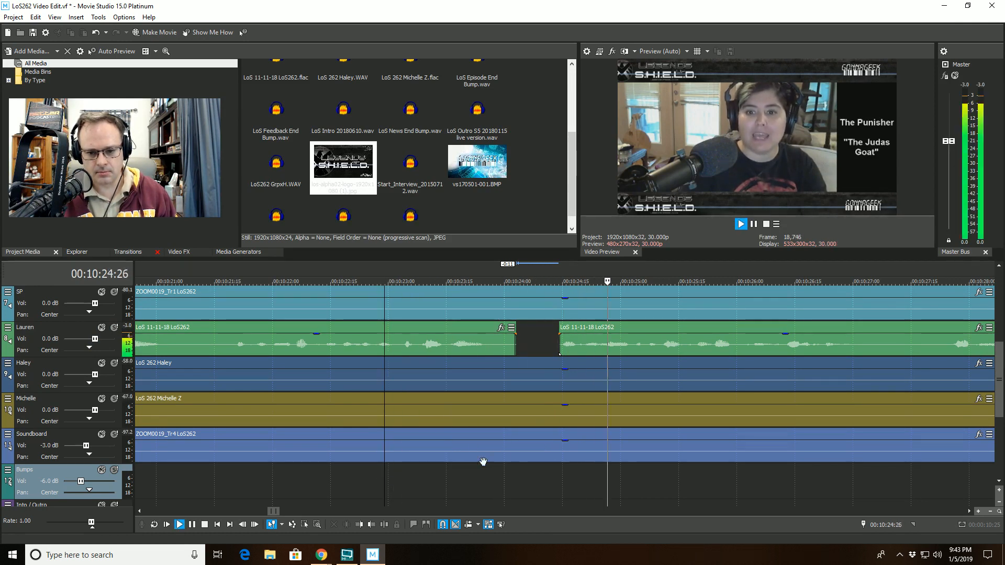
{"action": "key", "text": "space"}
Step: Trim the start of the track 11 clip to 00:10:24:14 and save the project
{"action": "left_click", "coordinate": [558, 444]}
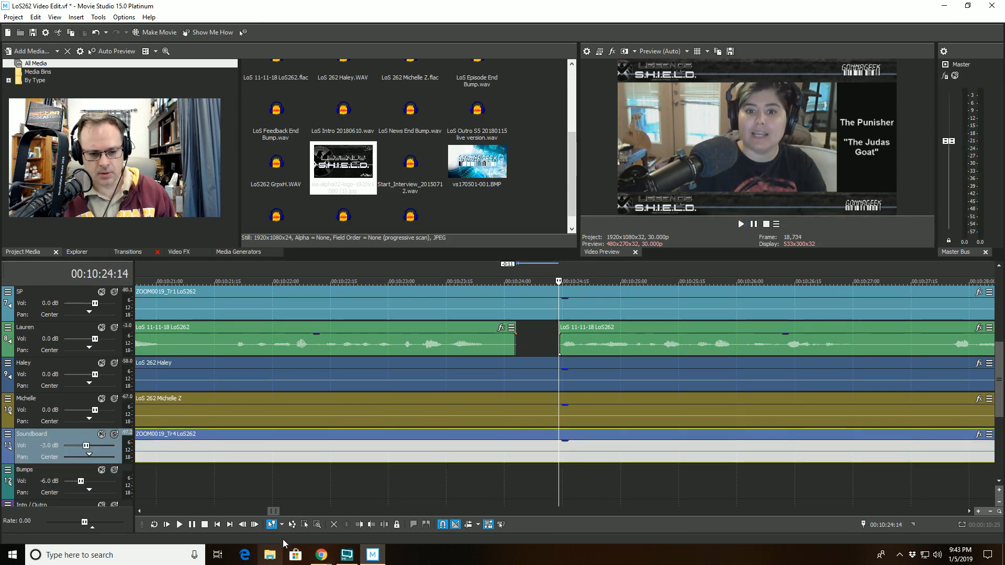
{"action": "left_click", "coordinate": [359, 525]}
{"action": "scroll", "coordinate": [401, 433], "scroll_direction": "down", "scroll_amount": 10}
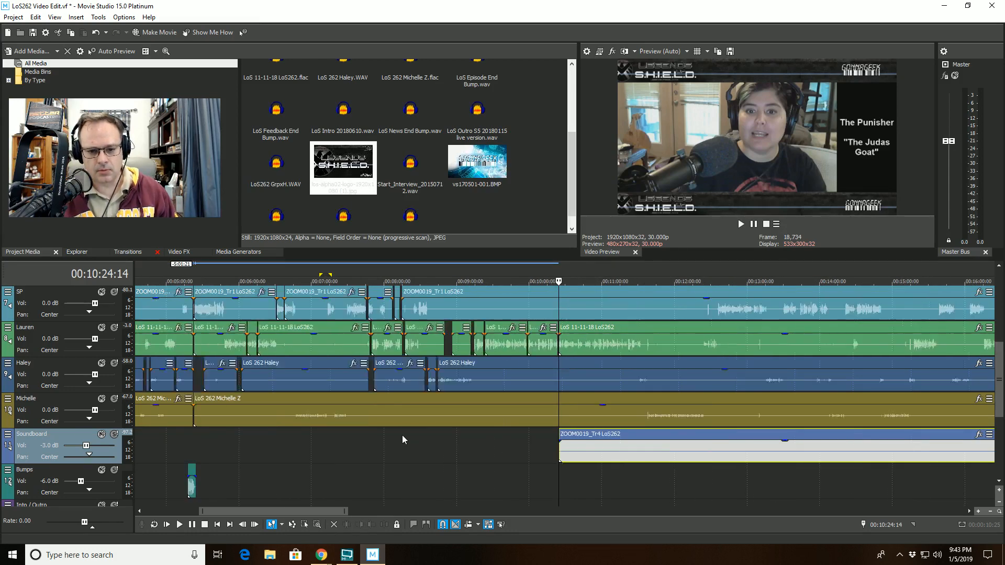
{"action": "left_click", "coordinate": [13, 16]}
{"action": "left_click", "coordinate": [26, 70]}
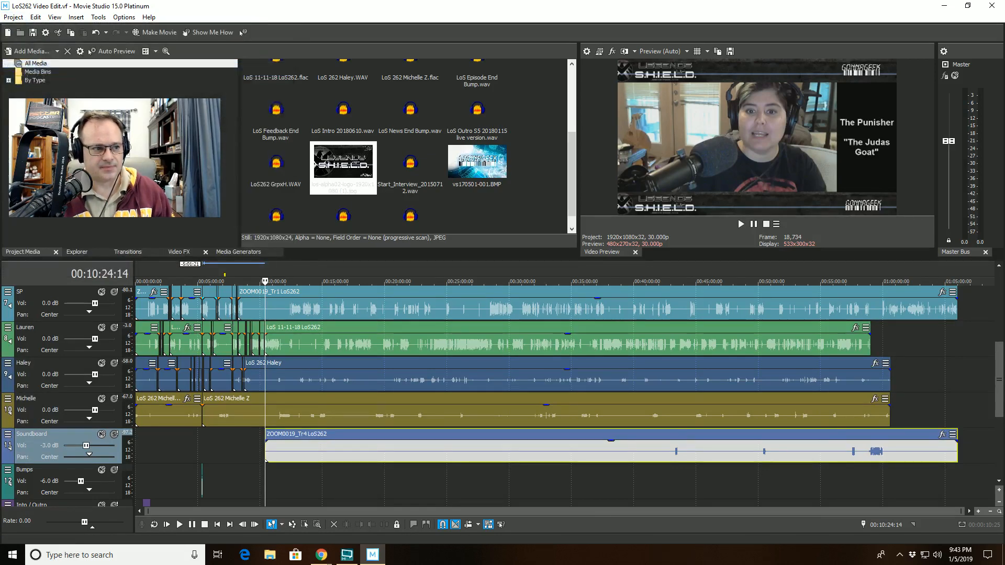